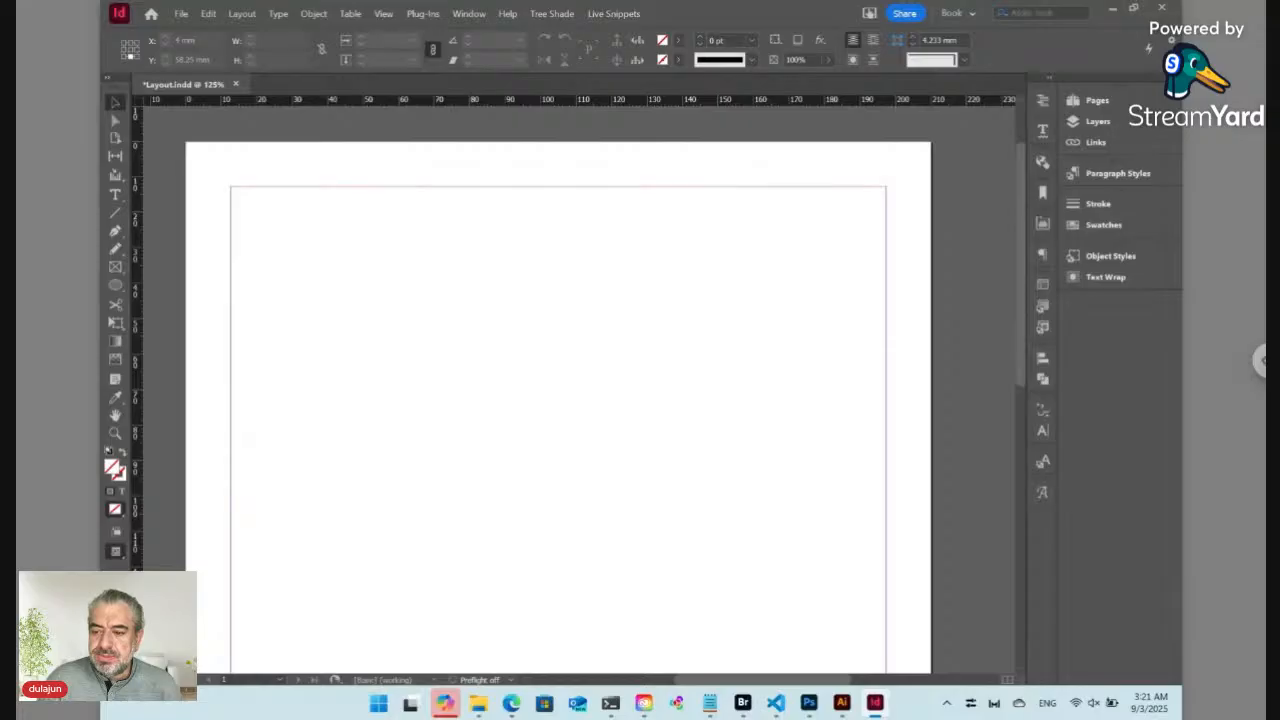
Draw a text frame about 184.6 × 80.8 mm across the upper part of the page, from margin to margin
left_click(117, 196)
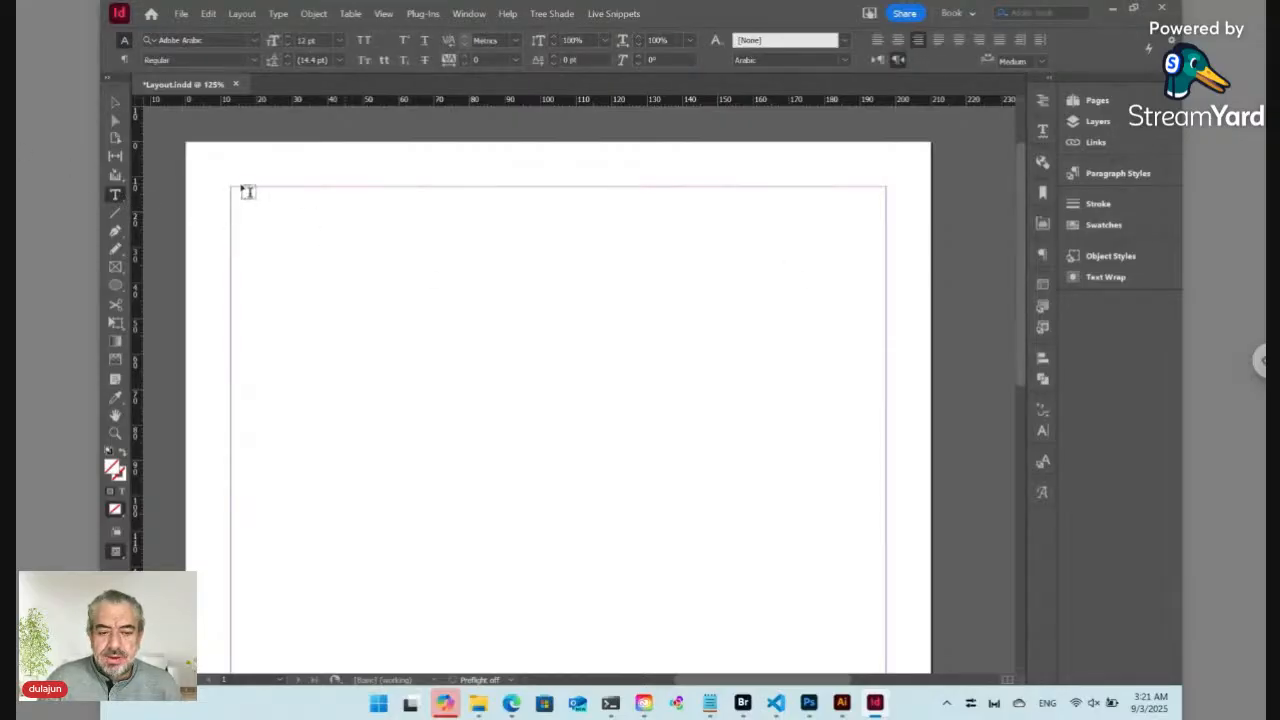
left_click_drag(232, 188, 888, 472)
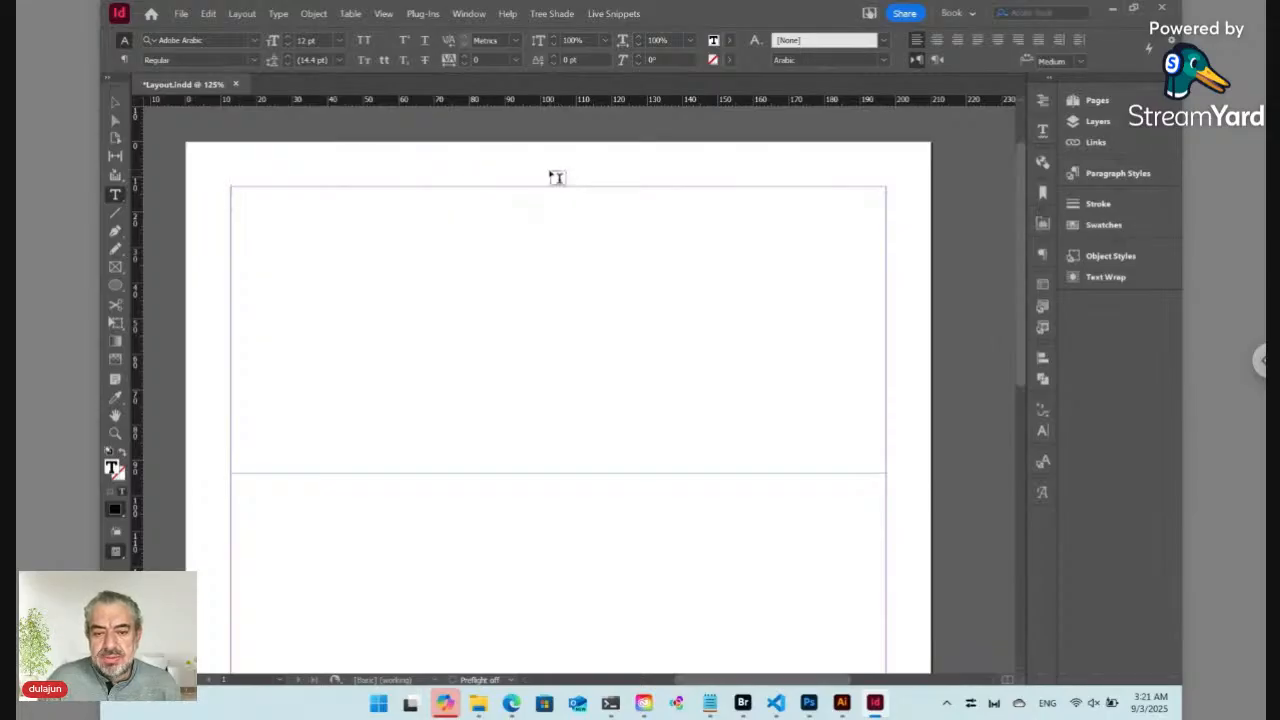
left_click(560, 14)
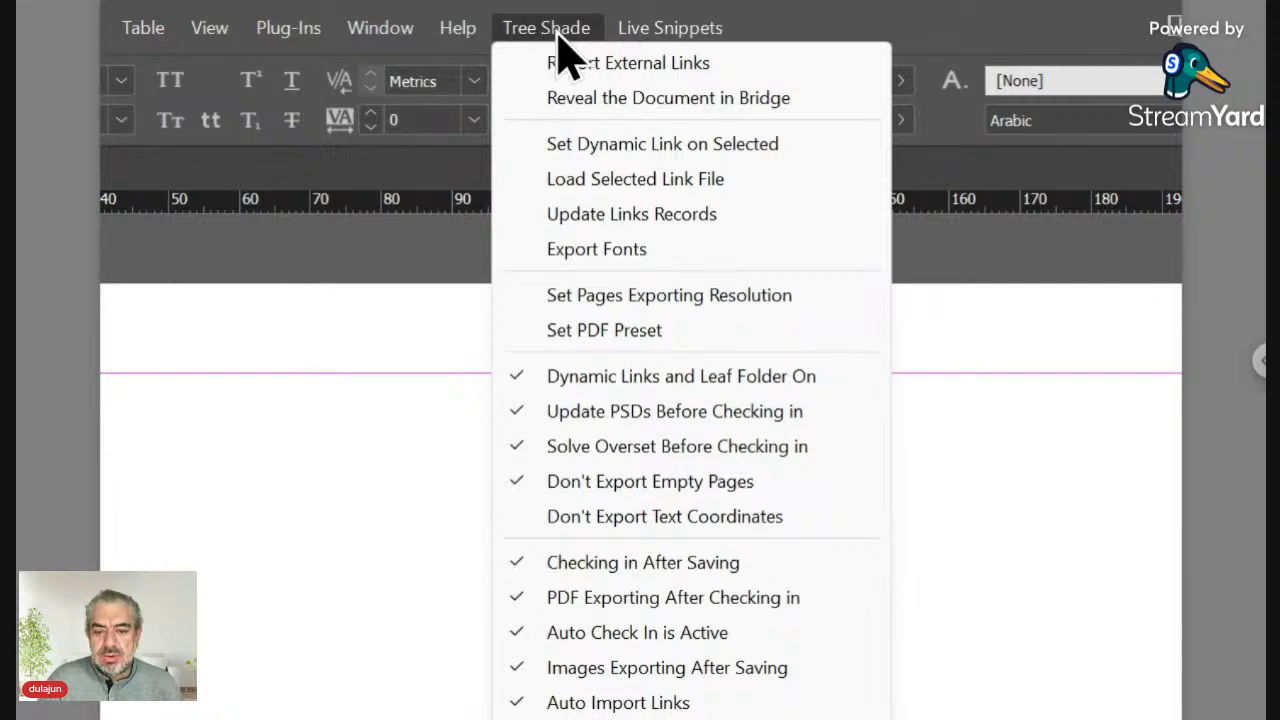
mouse_move(626, 36)
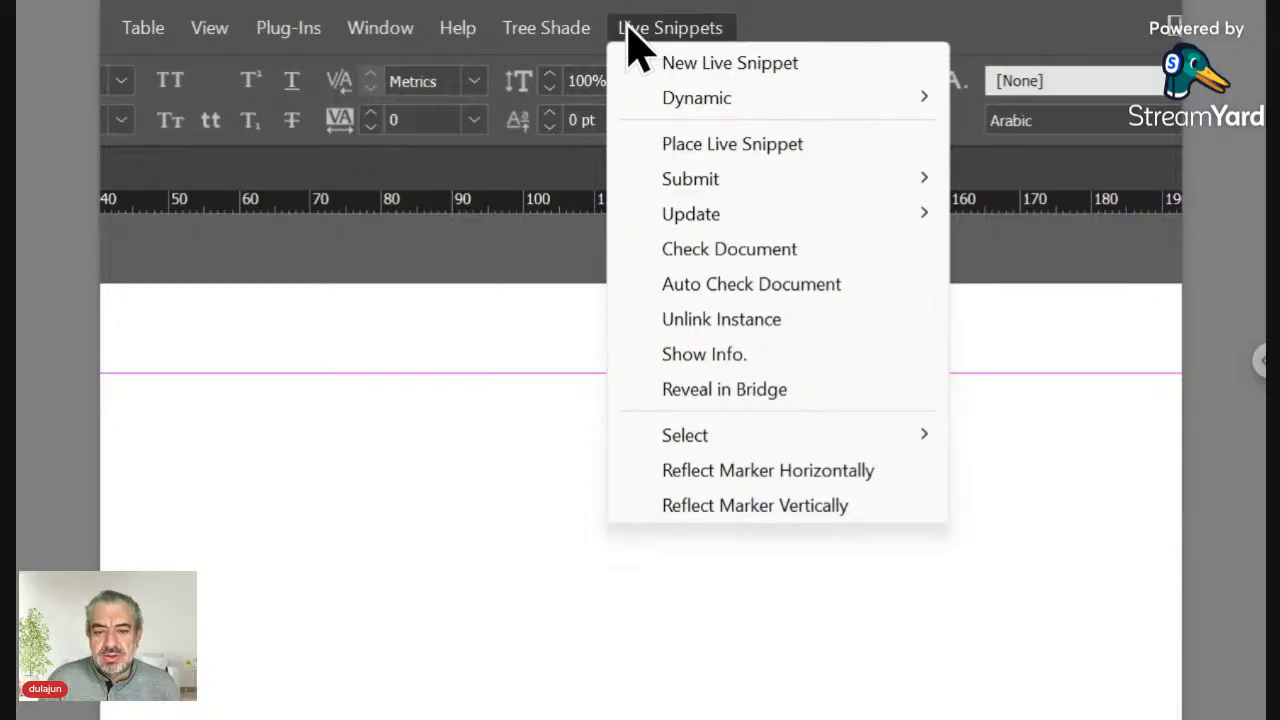
left_click(628, 27)
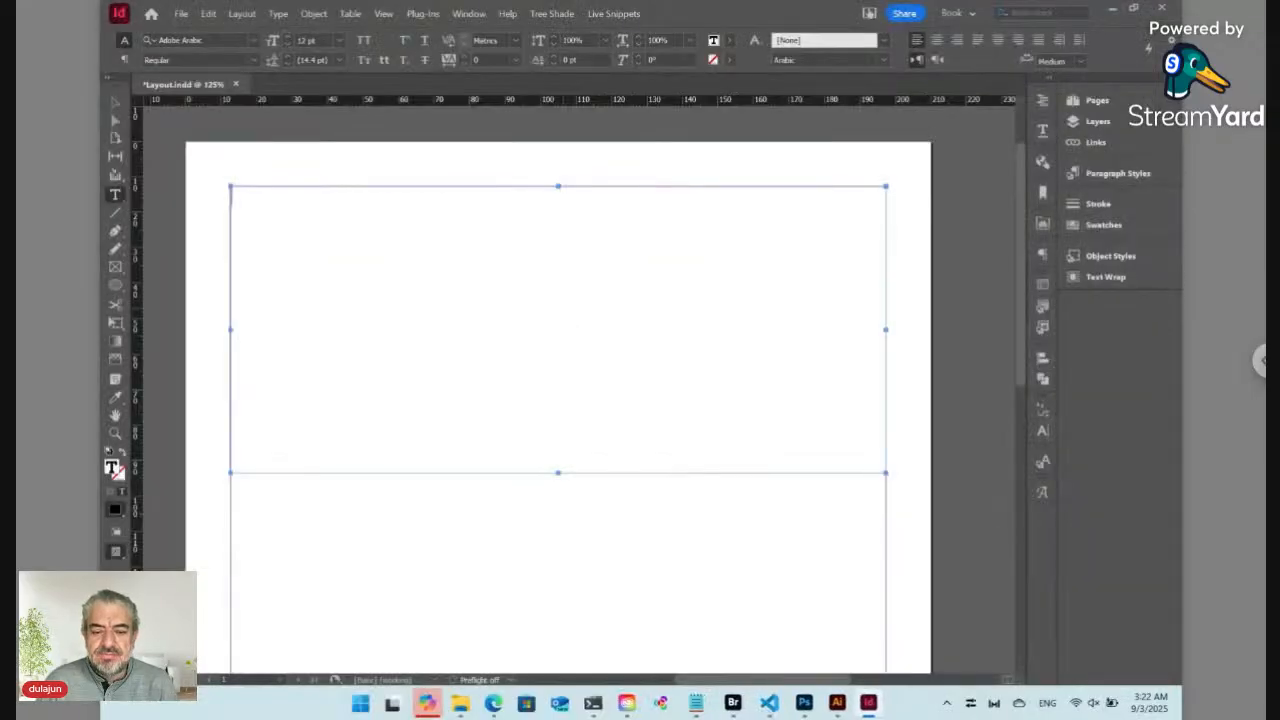
Select the text frame and place the text cursor inside it
left_click(466, 286)
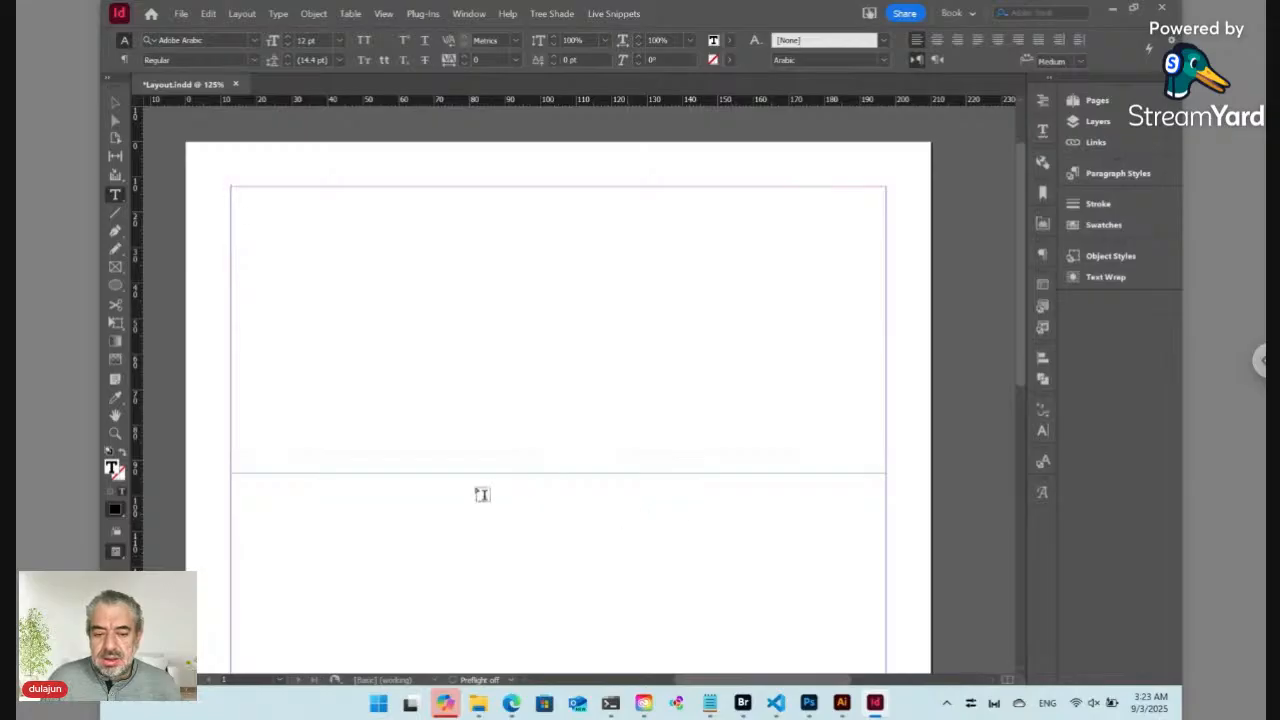
left_click(116, 101)
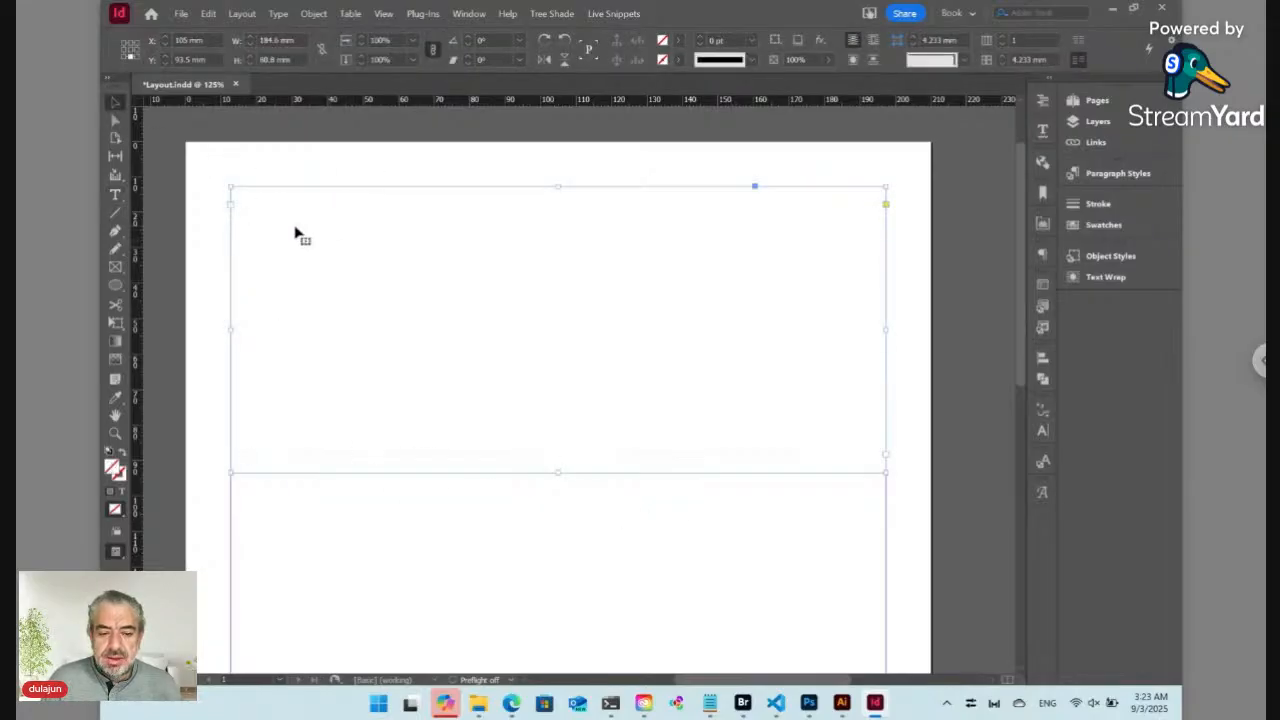
double_click(295, 232)
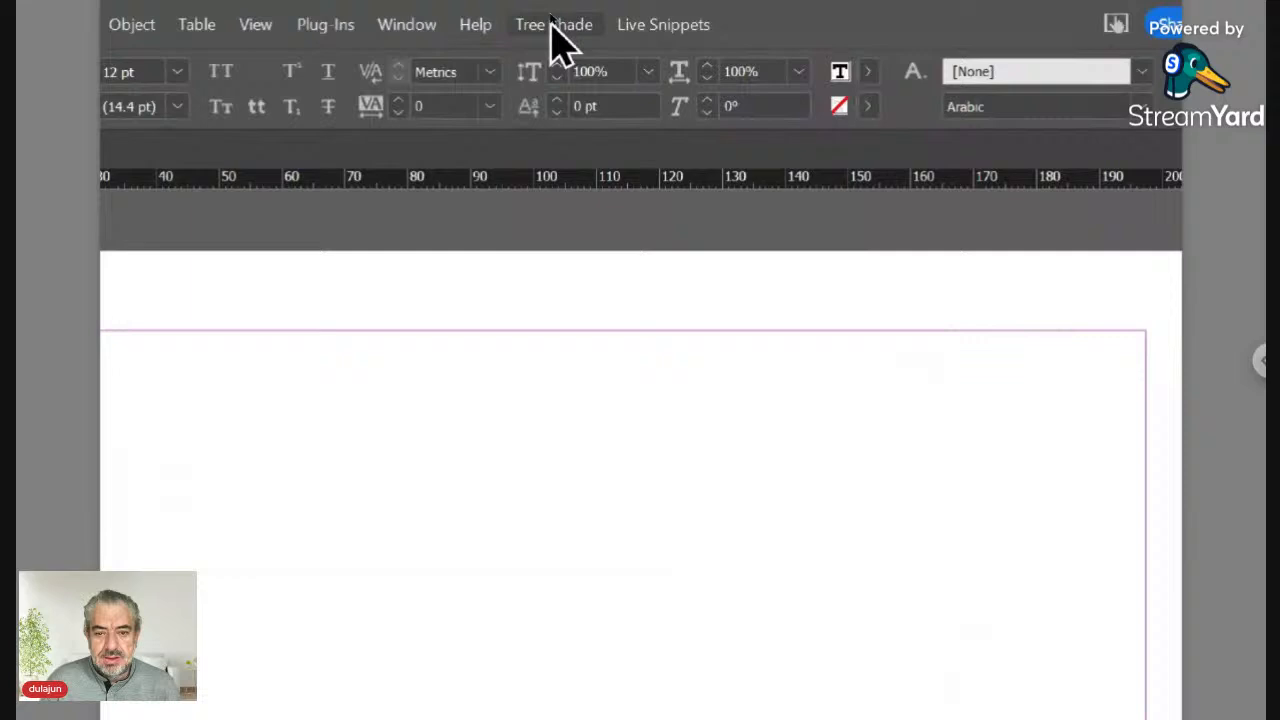
Reveal the open Layout.indd document in Adobe Bridge
left_click(553, 24)
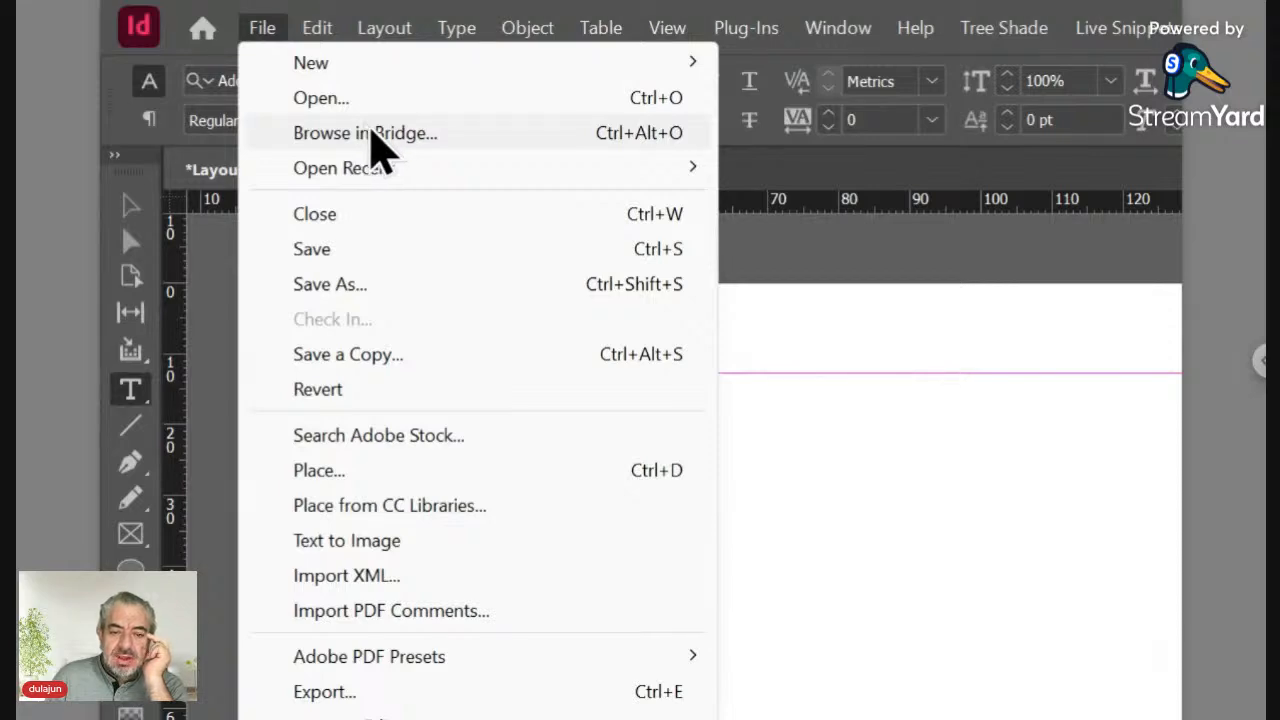
left_click(1122, 27)
mouse_move(912, 30)
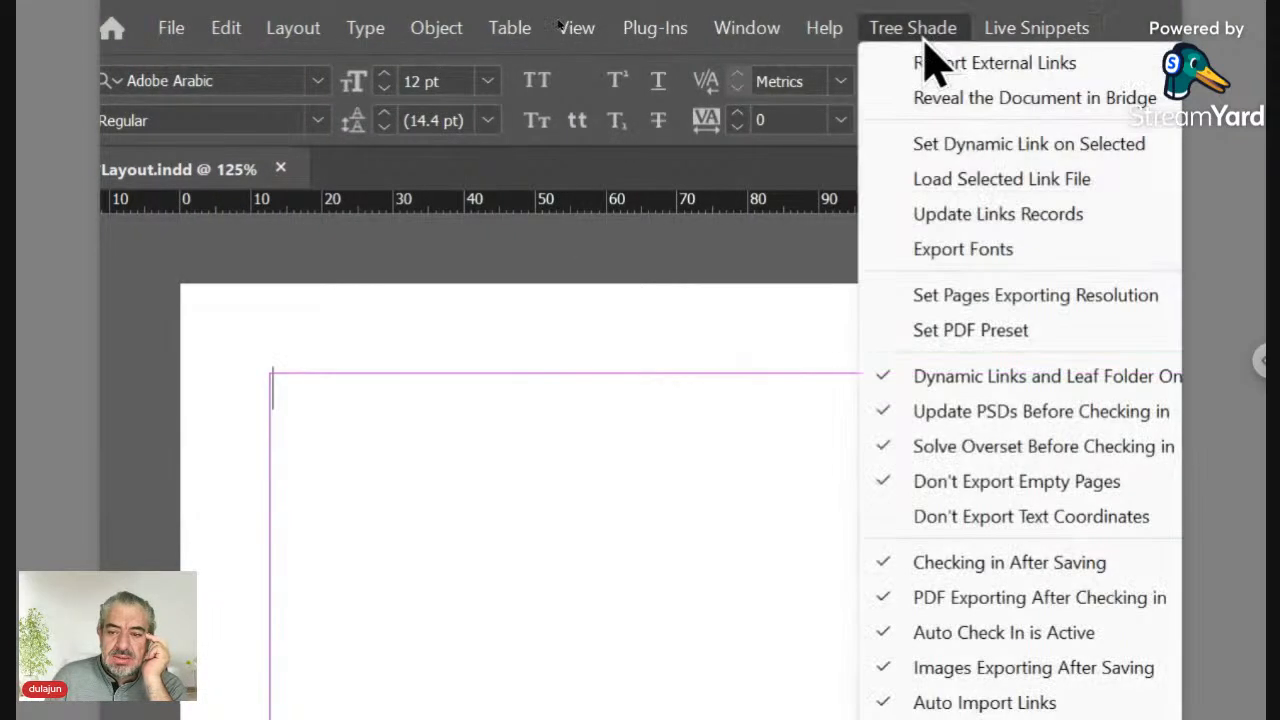
left_click(935, 97)
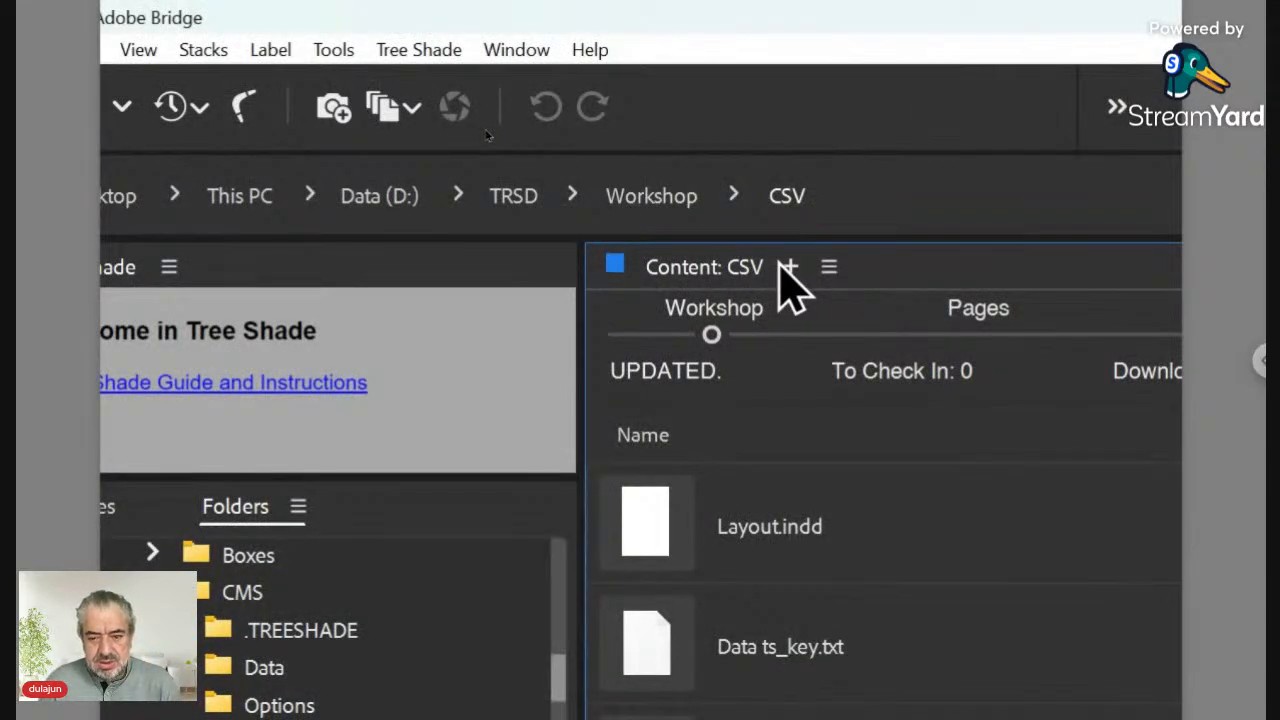
Go up to the Workshop folder in Bridge and switch back to InDesign
left_click(660, 205)
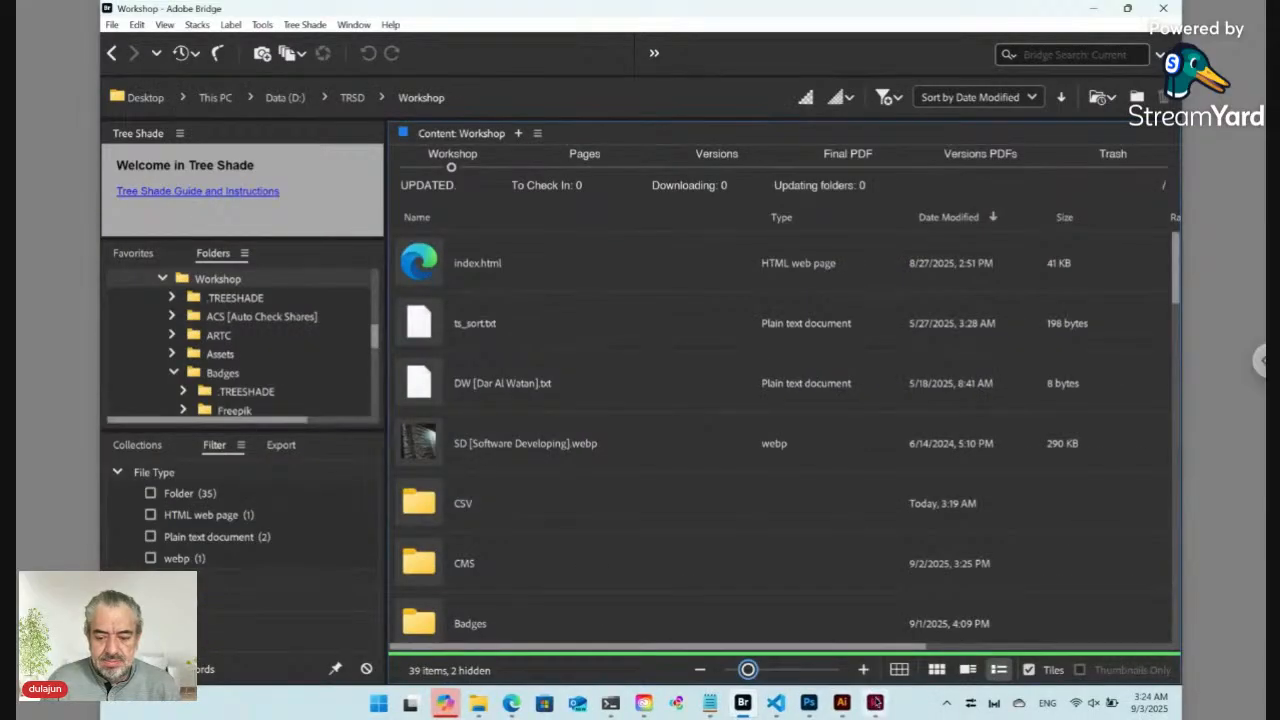
left_click(875, 703)
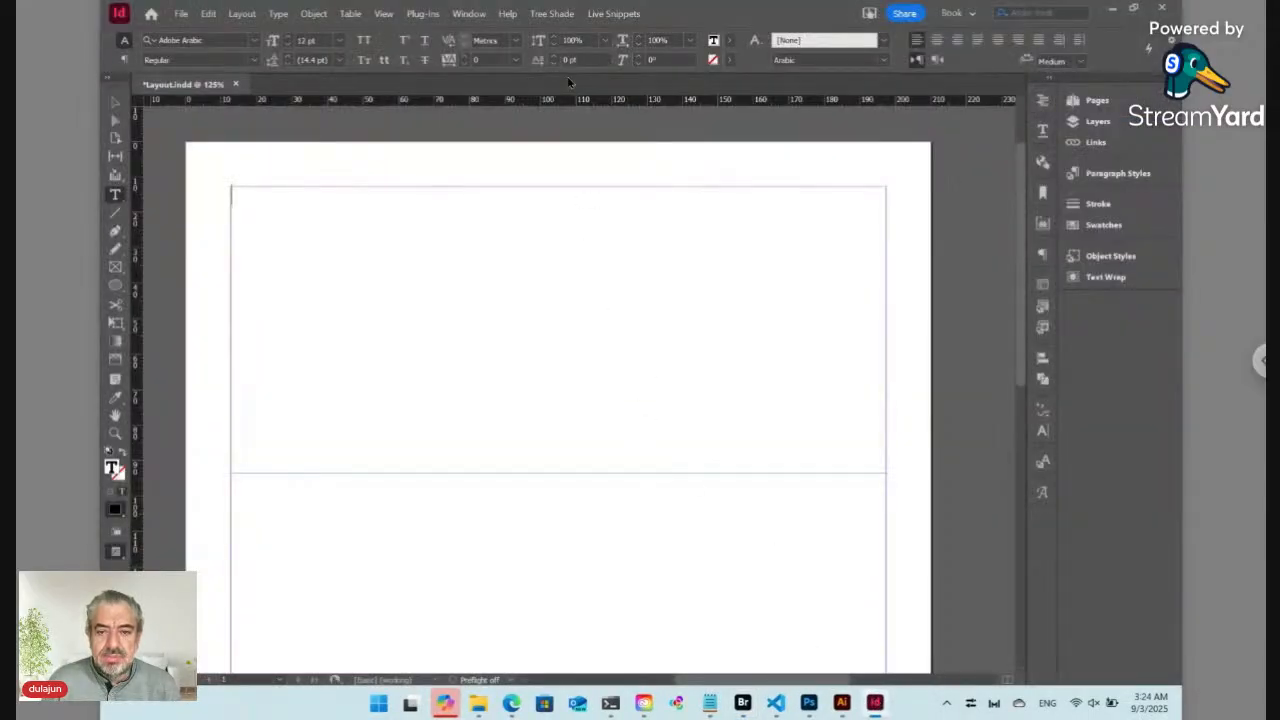
Use the Tree Shade command to show the current document's CSV folder in Bridge
left_click(548, 15)
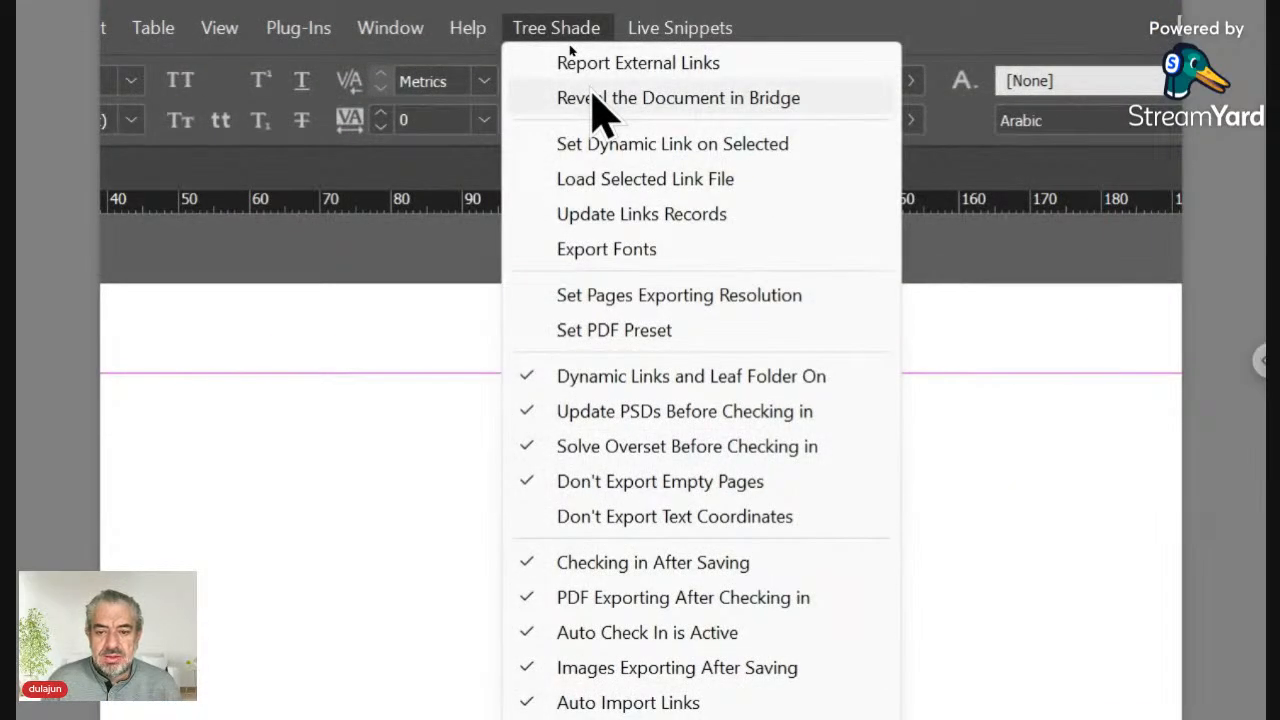
left_click(593, 97)
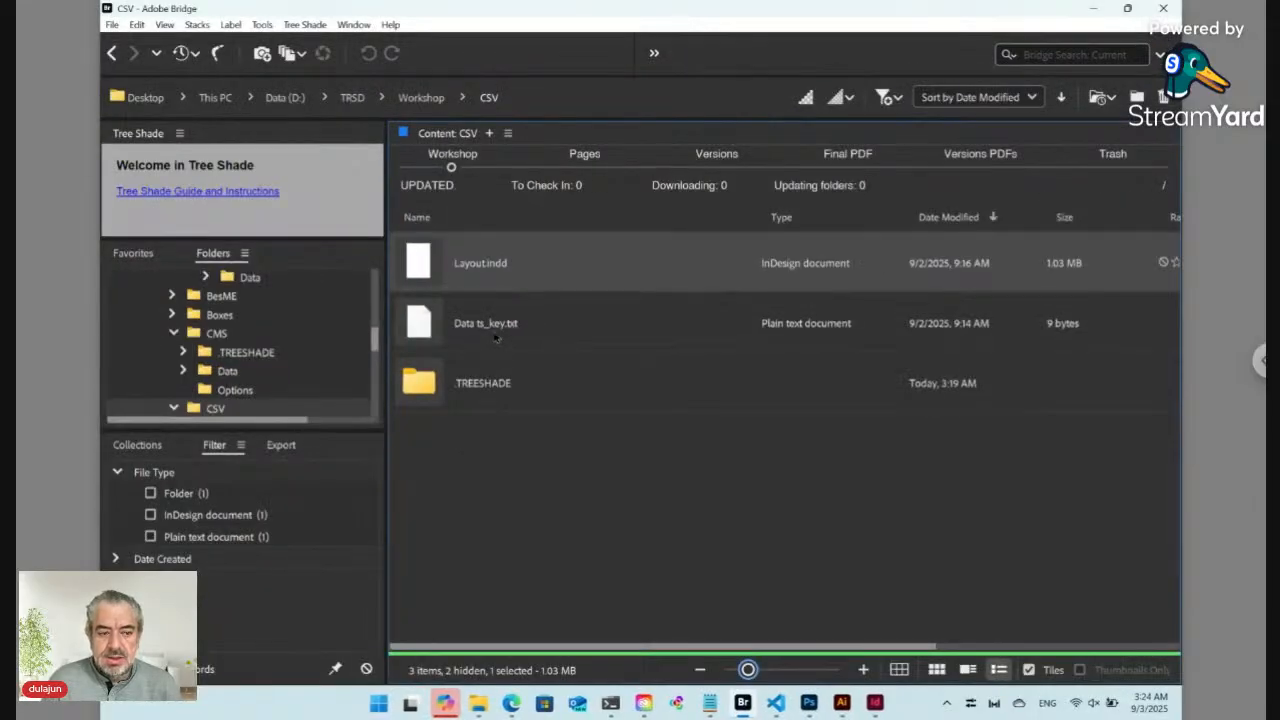
Select Data ts_key.txt and look through the Tree Shade templates for new files, including Data ts_key
left_click(491, 336)
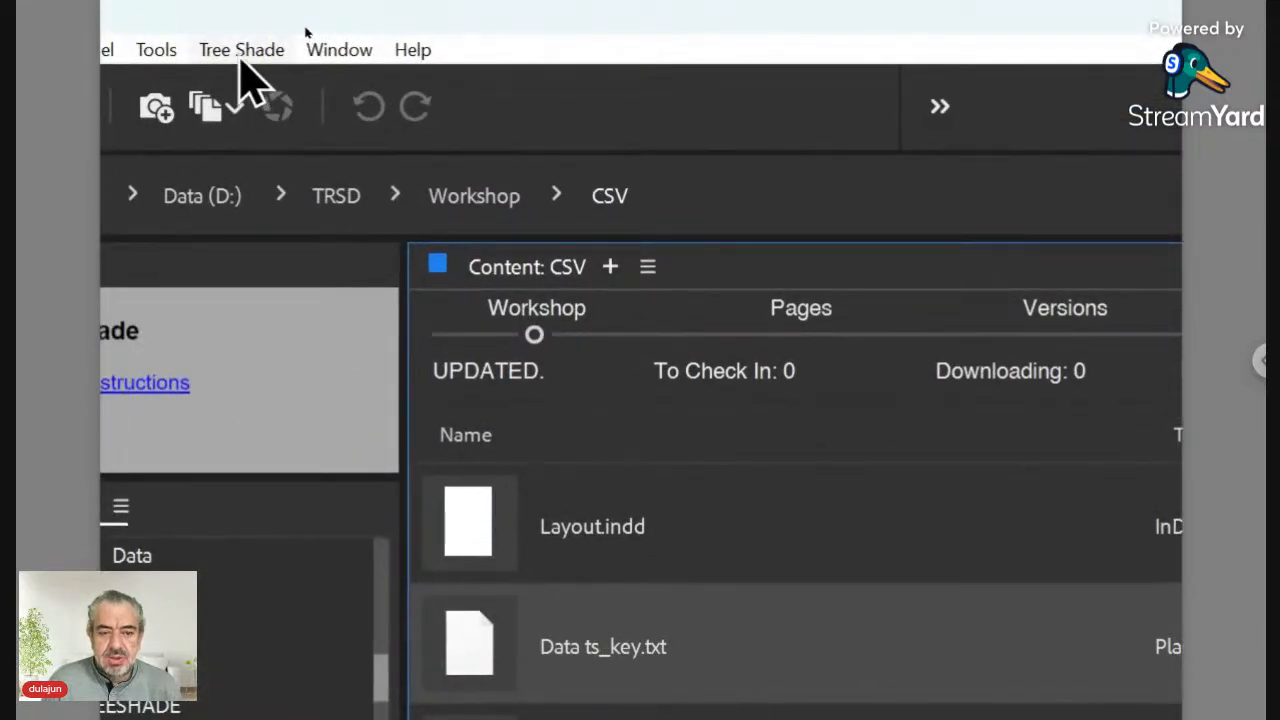
left_click(241, 55)
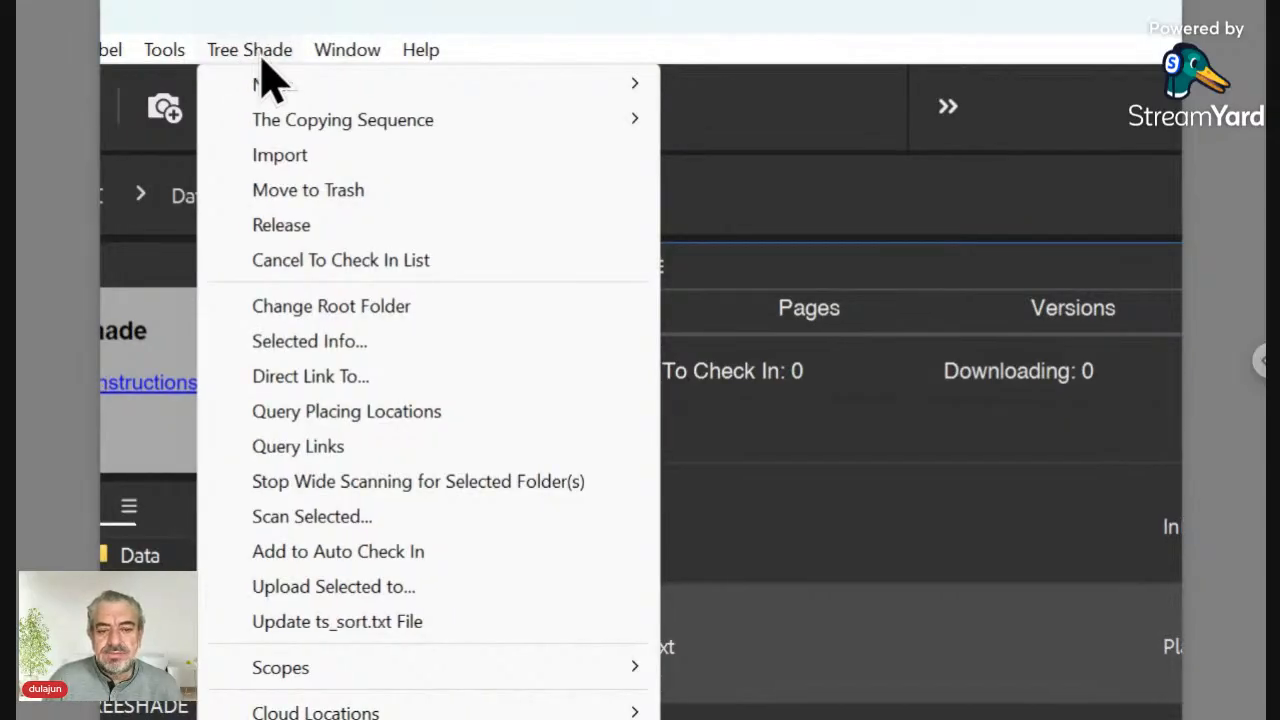
mouse_move(280, 92)
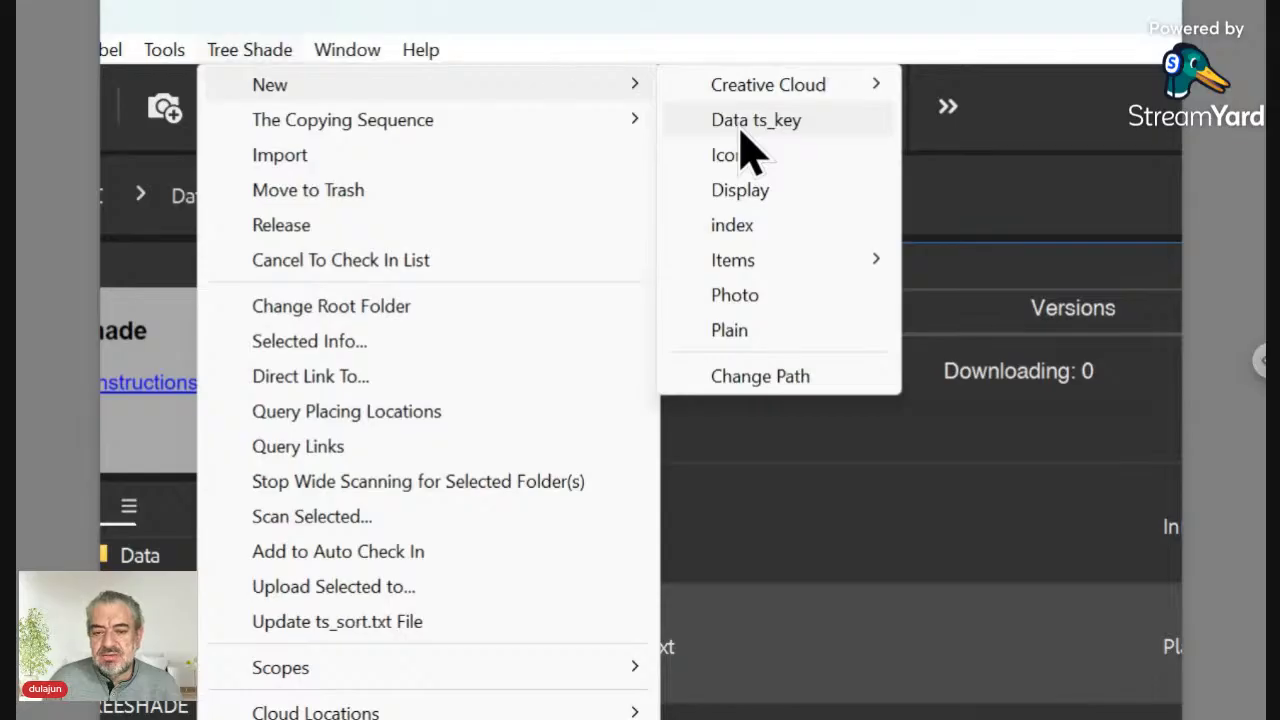
left_click(612, 45)
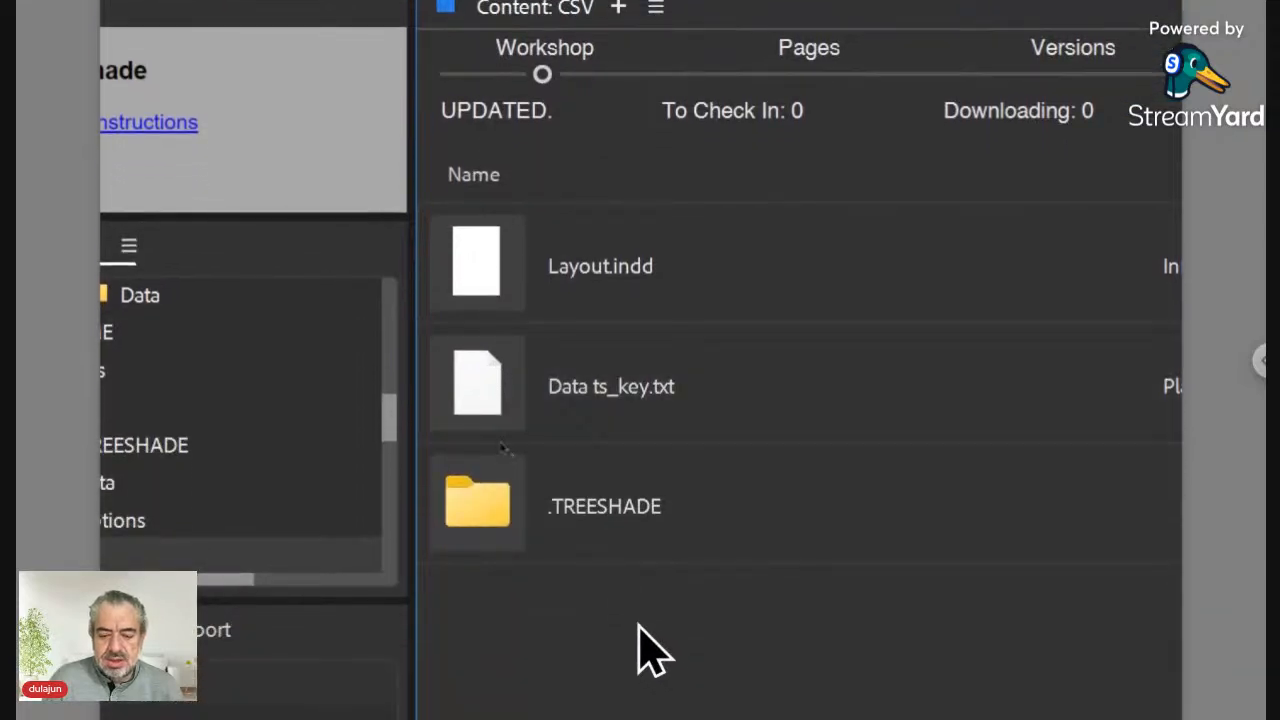
Create a folder named Data inside the CSV folder and open it
key("ctrl+shift+n")
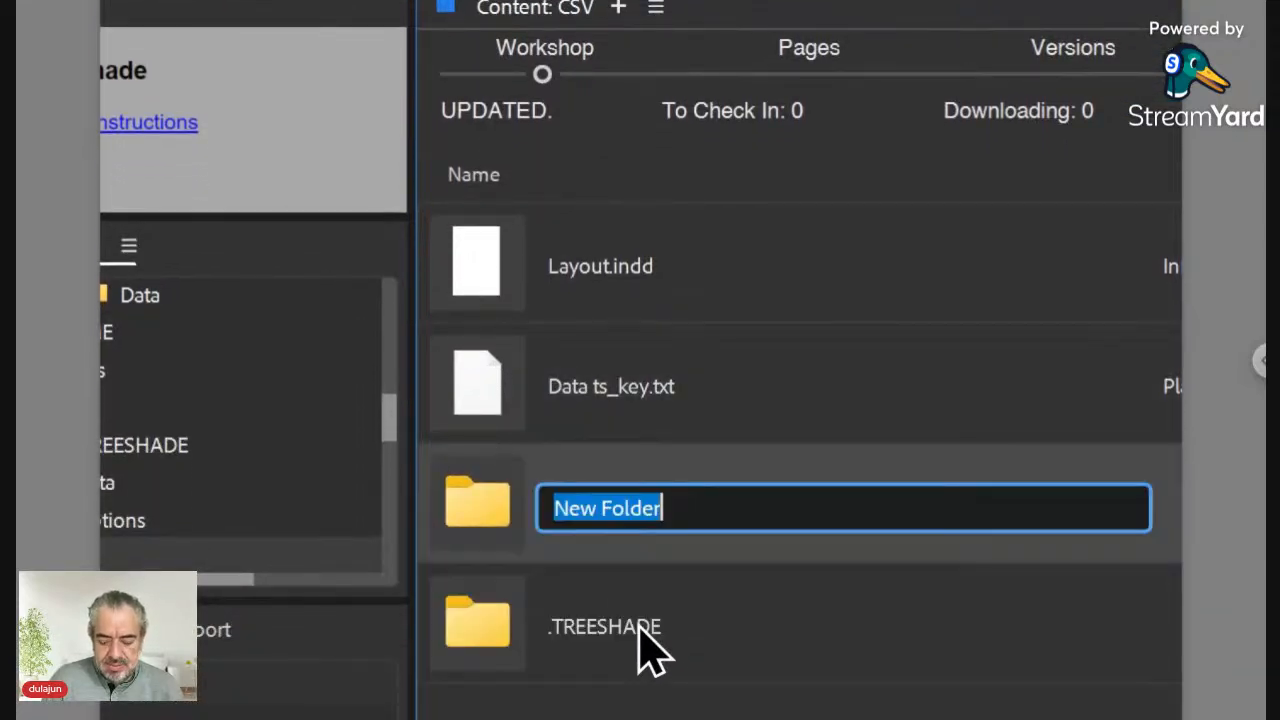
type("Data")
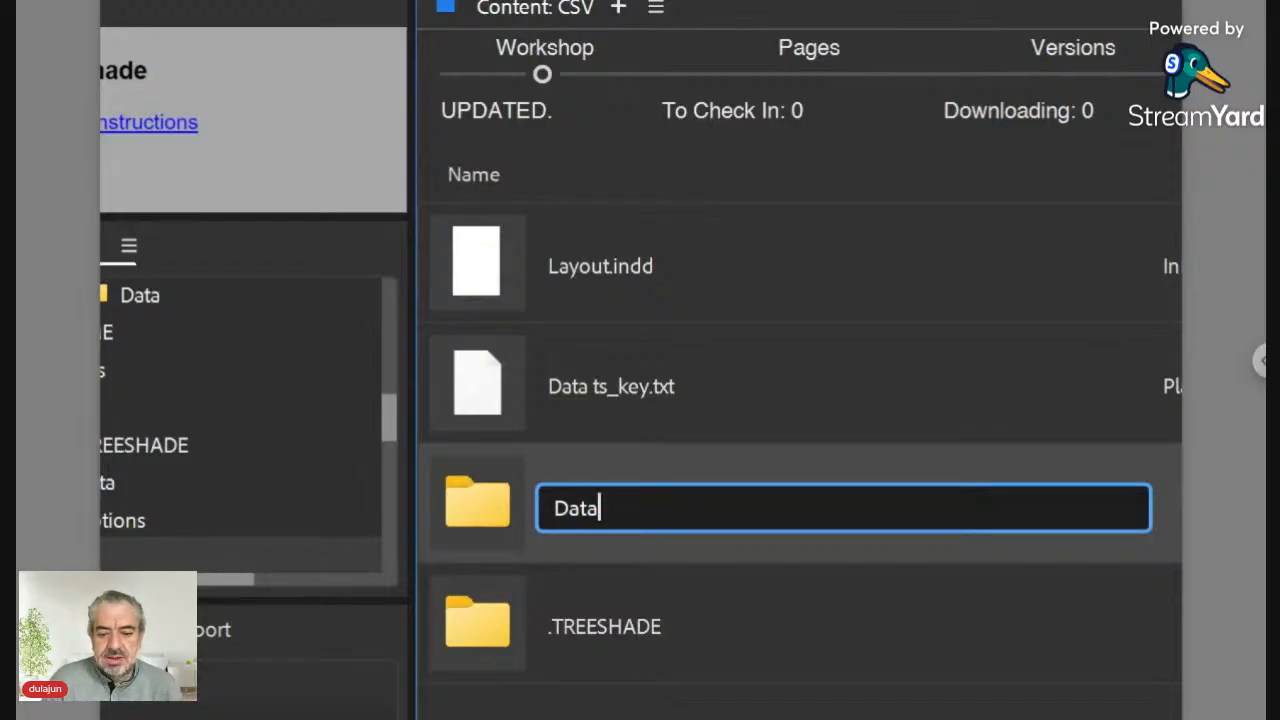
key("Return")
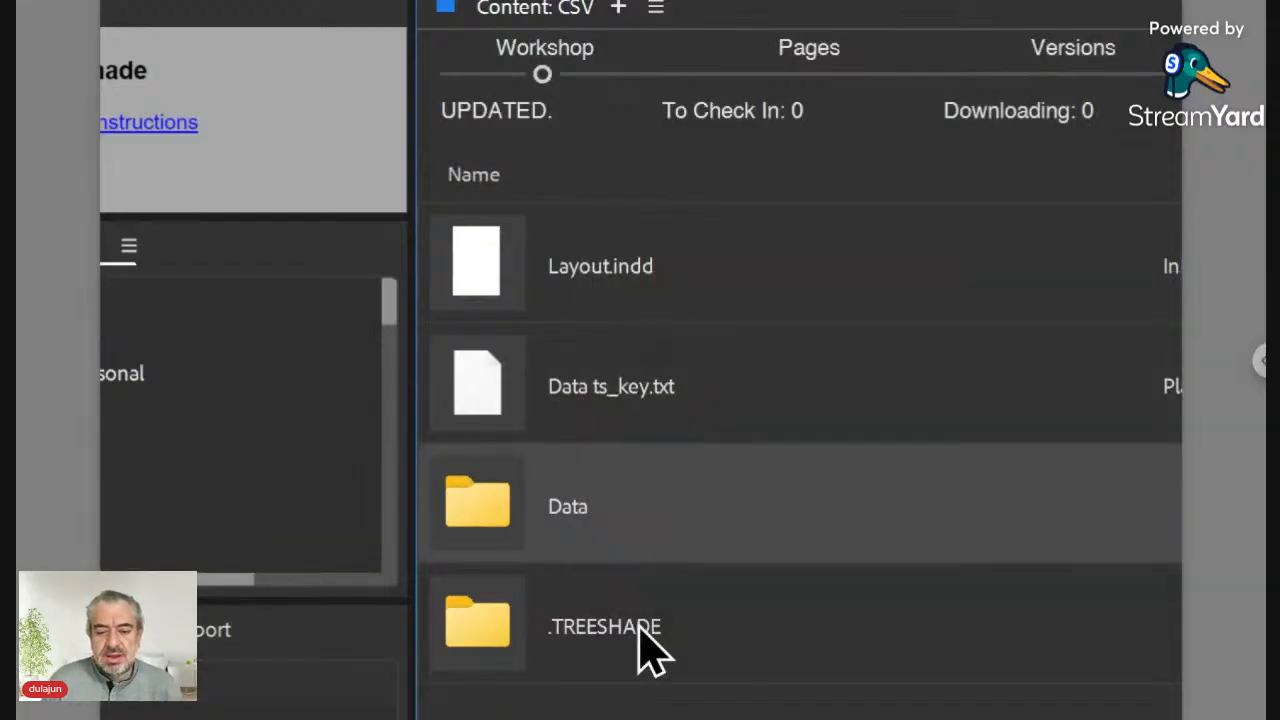
double_click(482, 507)
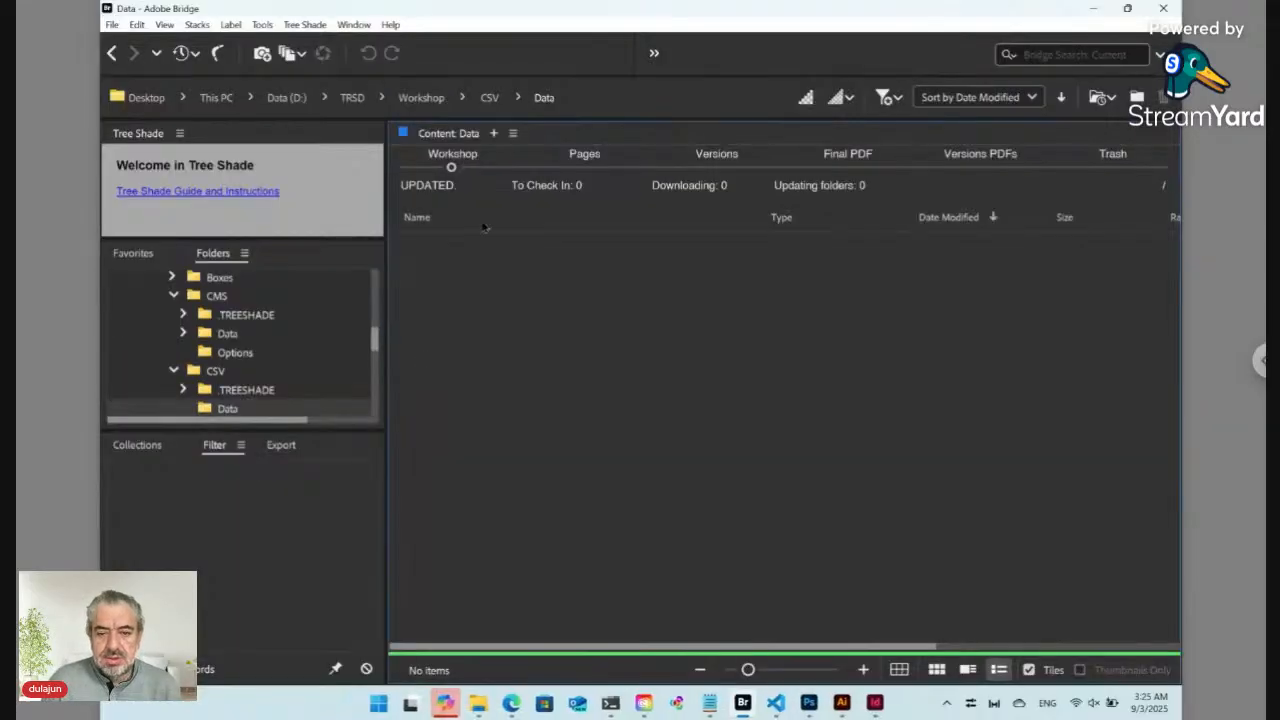
Create a text file named Text 1 in the Data folder from the Tree Shade Plain template
left_click(307, 28)
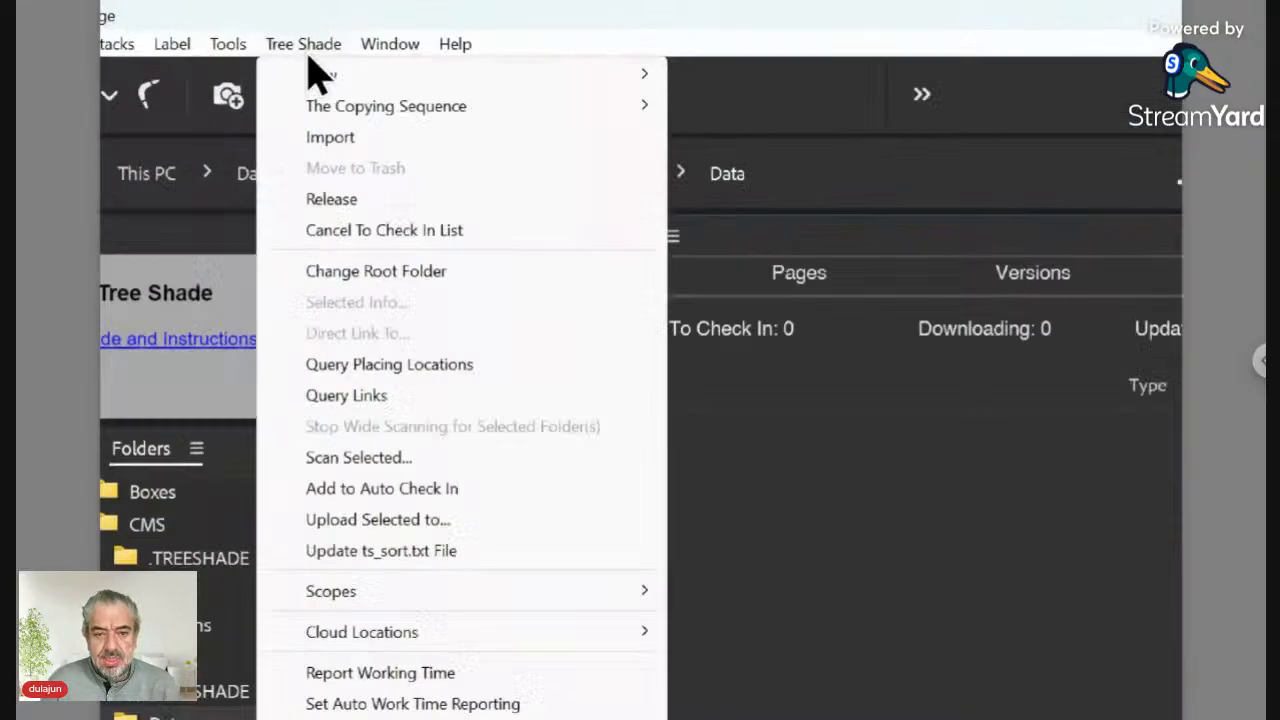
mouse_move(349, 84)
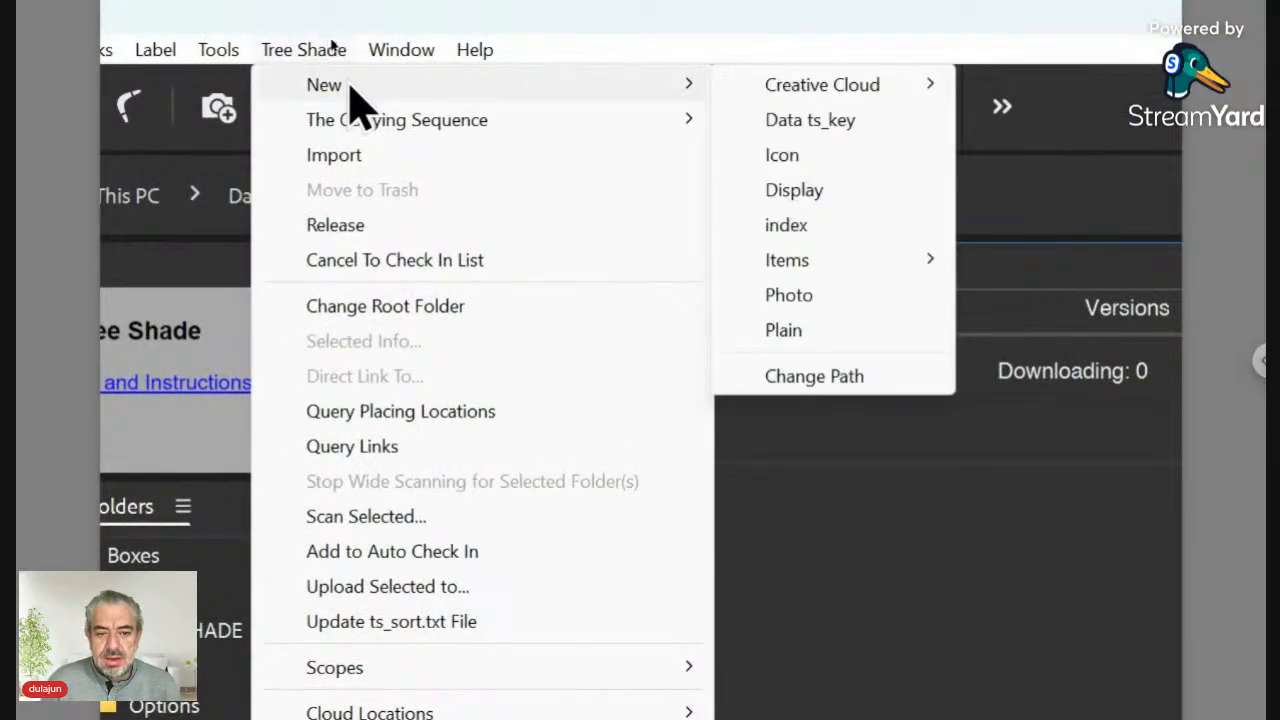
left_click(799, 332)
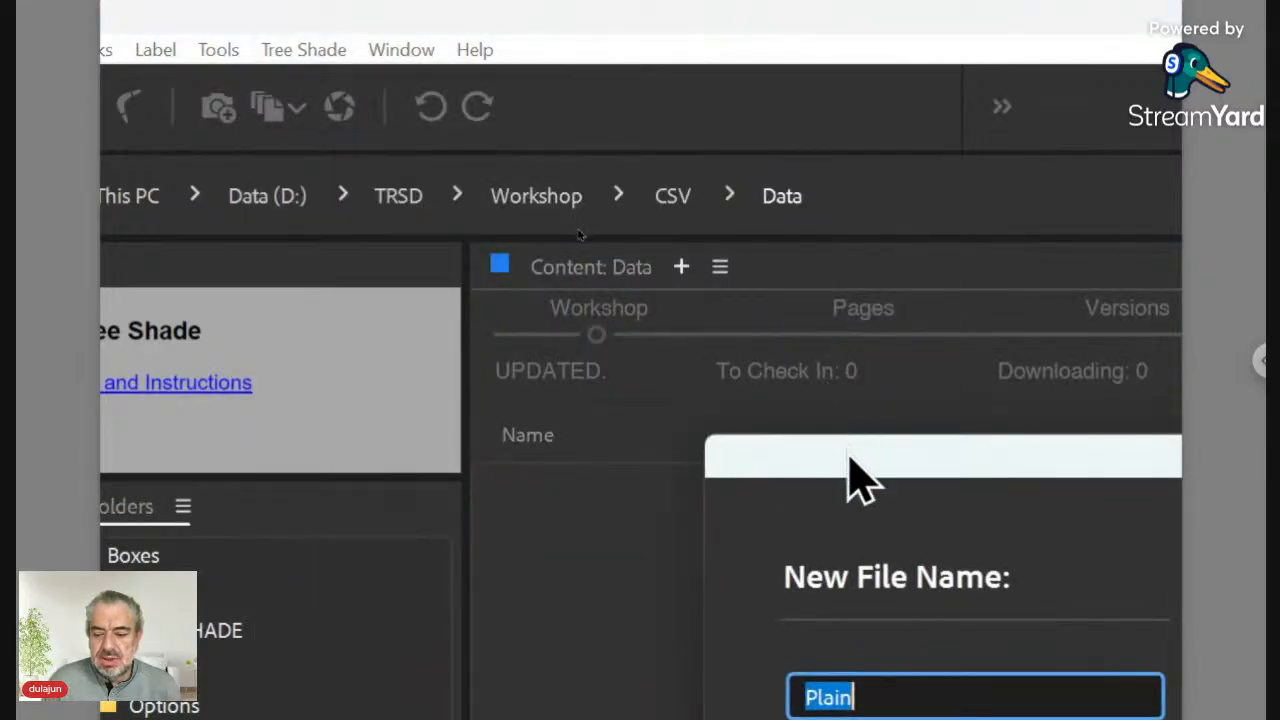
left_click_drag(851, 464, 541, 230)
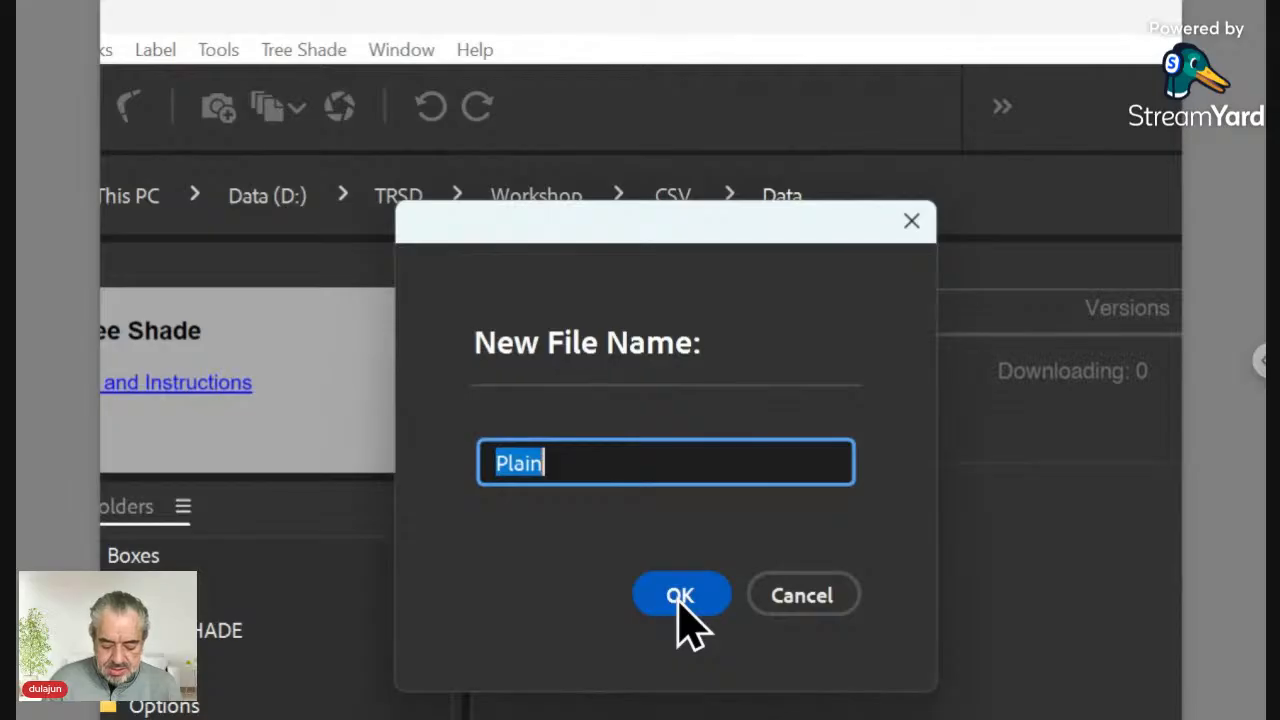
type("Text")
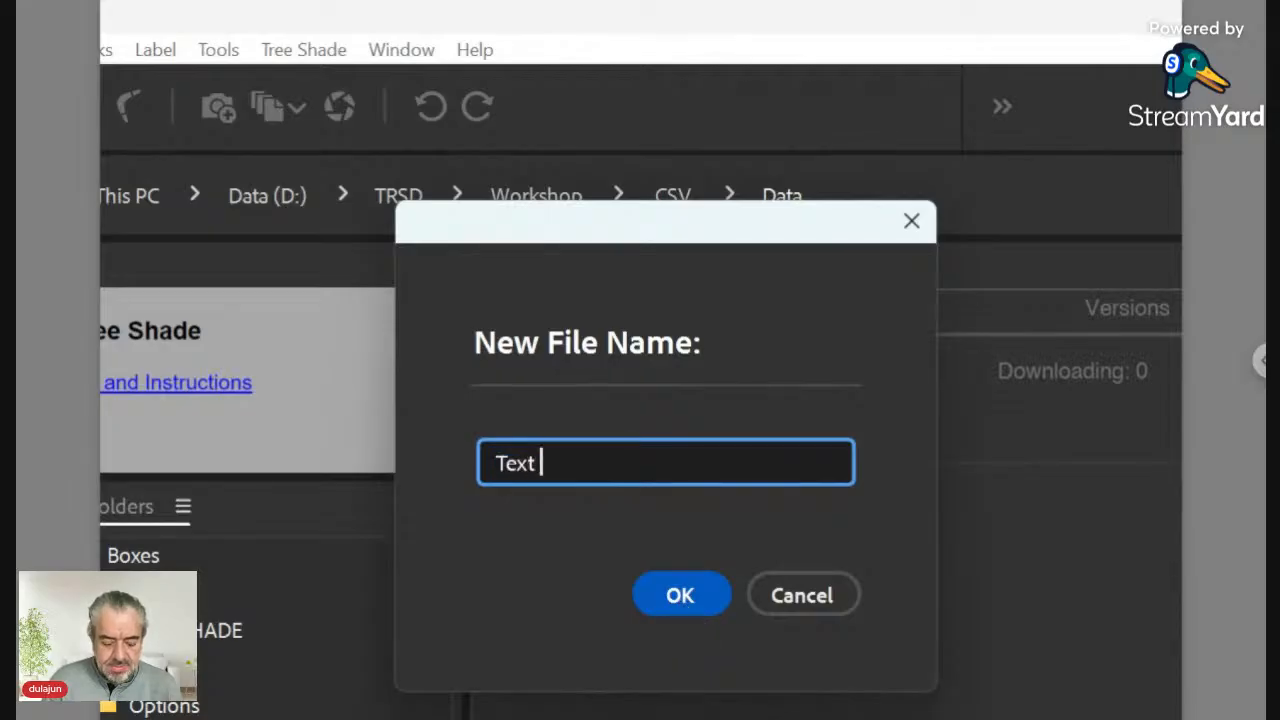
type(" 1")
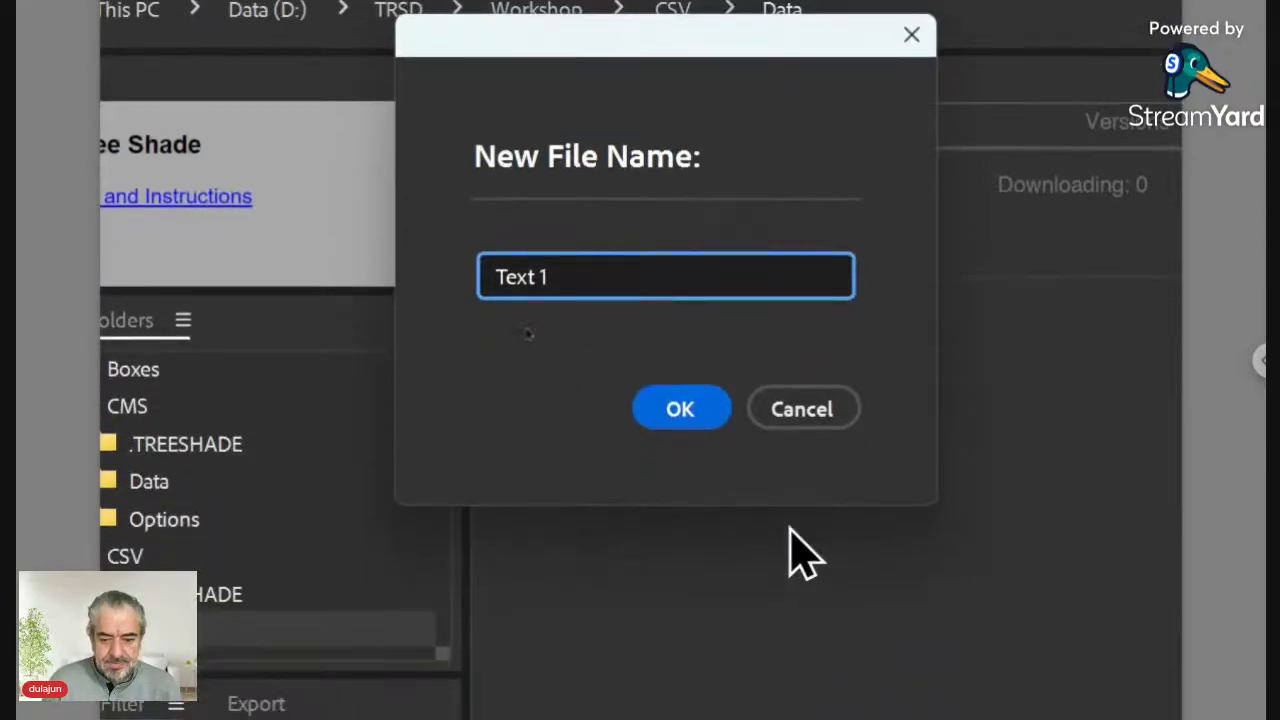
left_click(708, 424)
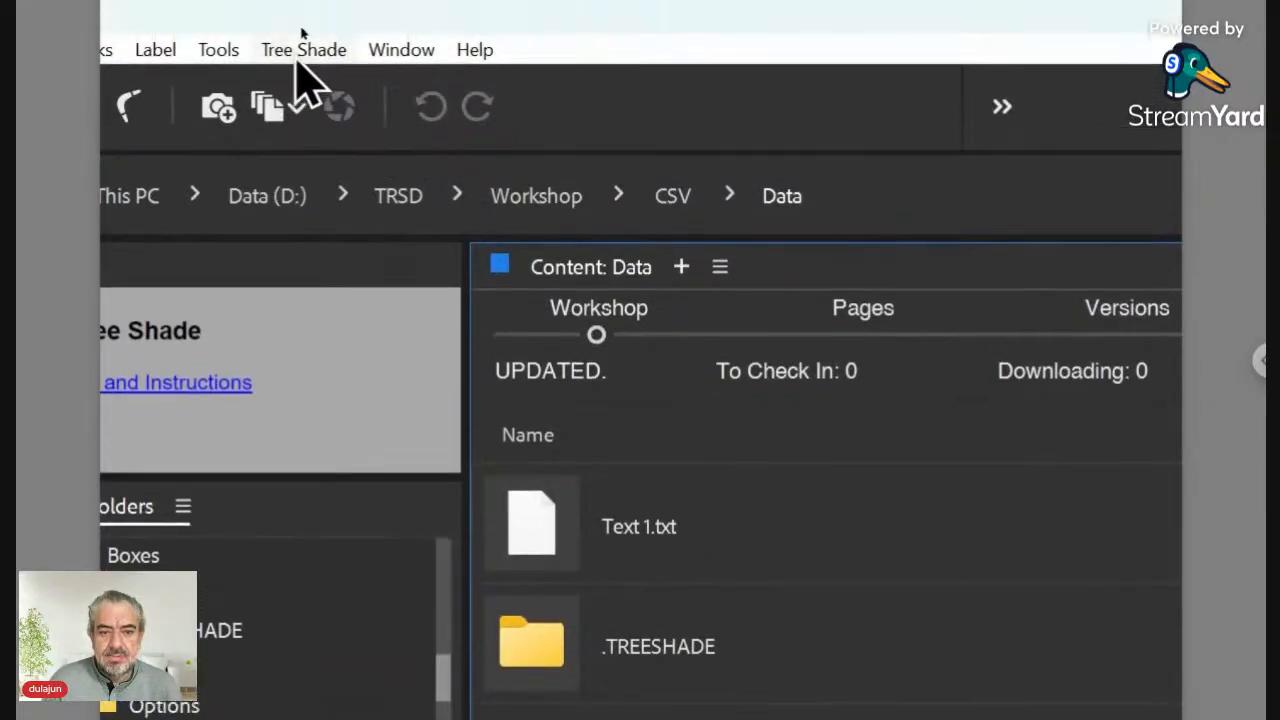
Add a second file named Text 2 to the Data folder from the Plain template
left_click(303, 50)
mouse_move(305, 82)
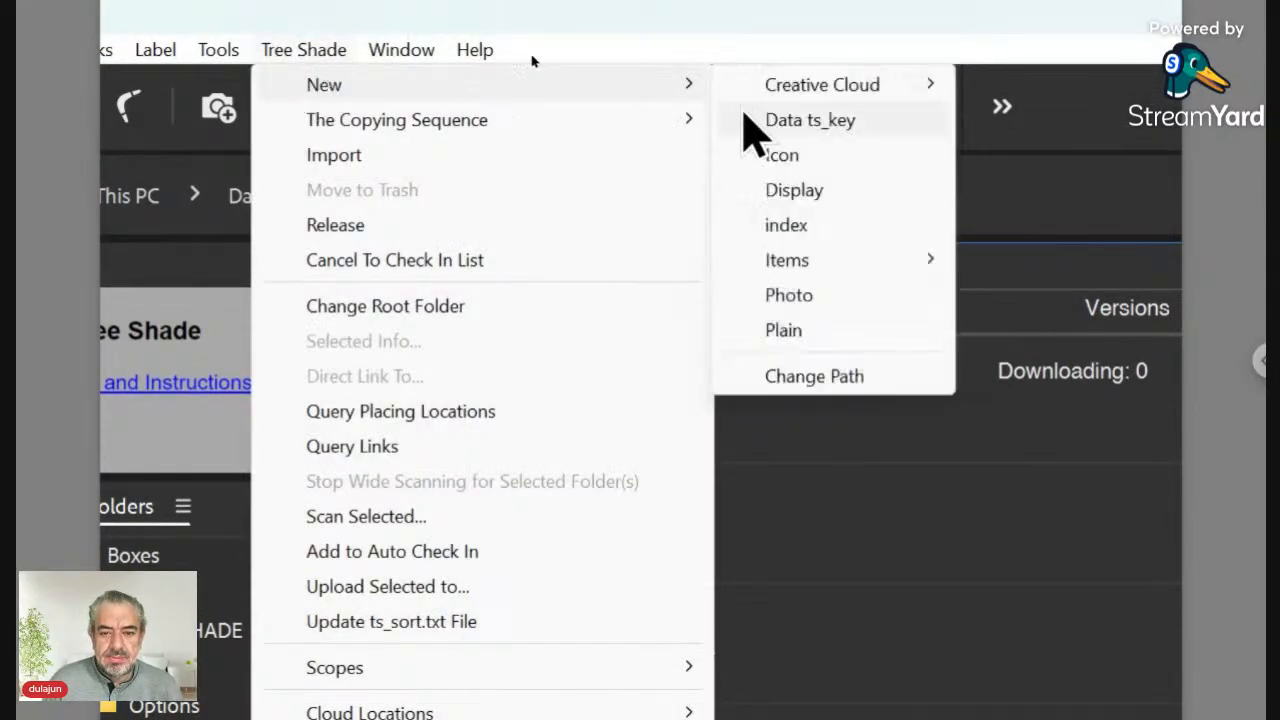
left_click(766, 332)
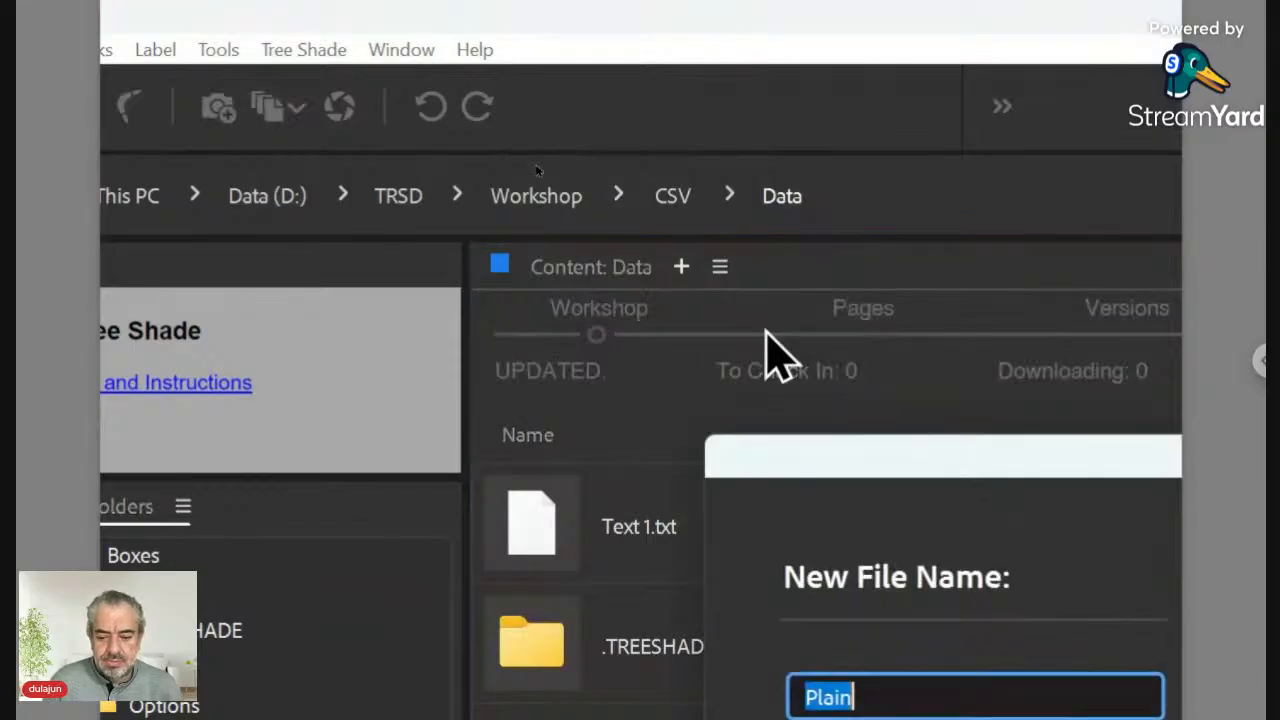
type("Text")
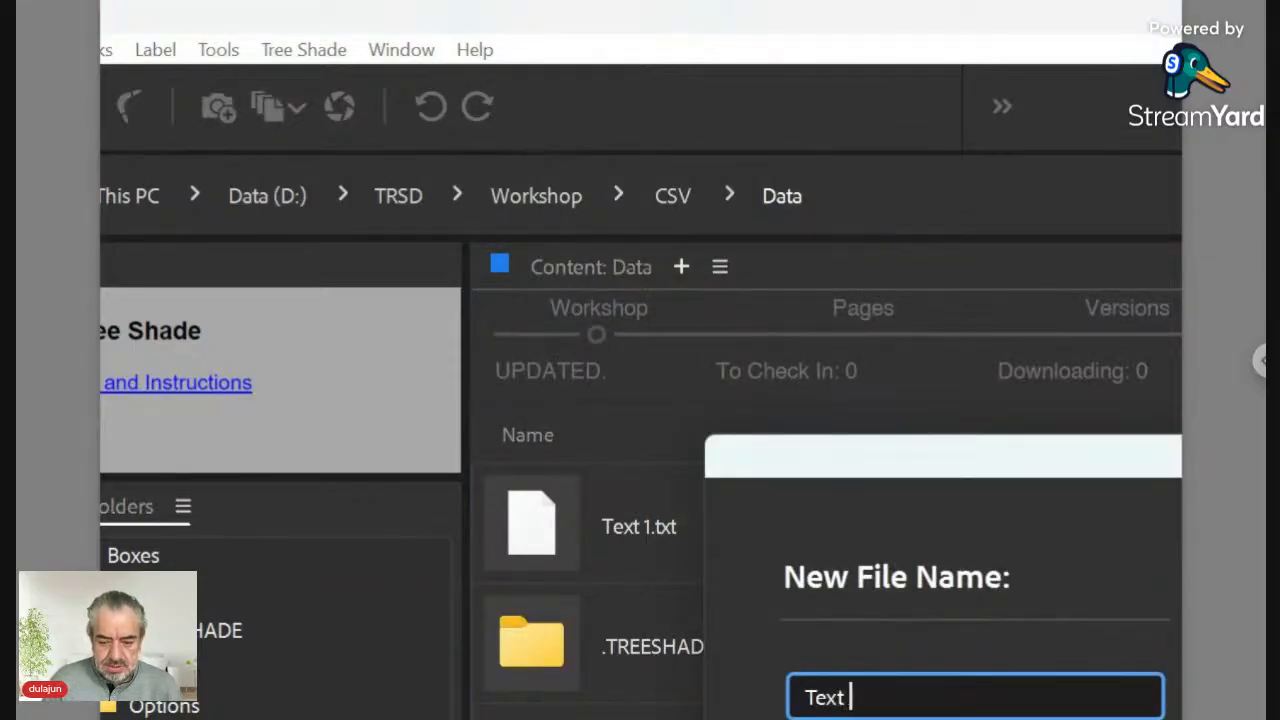
type(" 2")
key("Return")
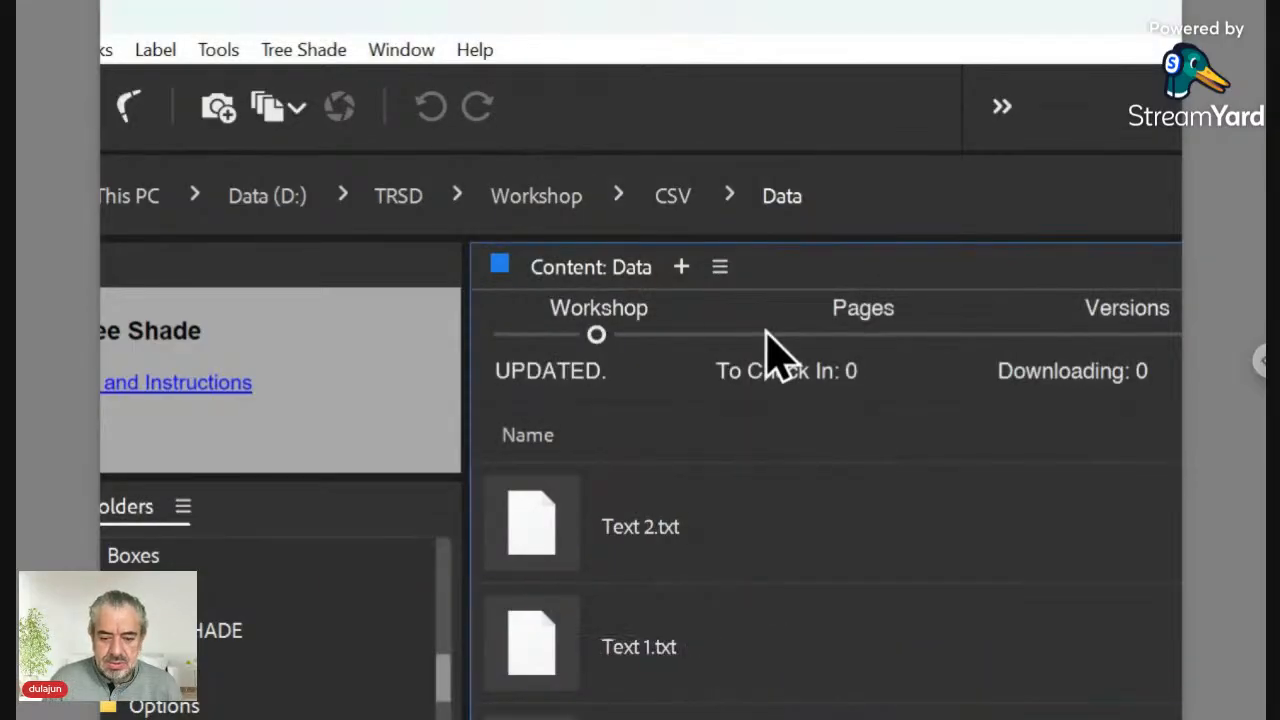
Create a text file named Text 3 from the Plain template and sort the Data folder by filename in ascending order
left_click(310, 49)
mouse_move(330, 84)
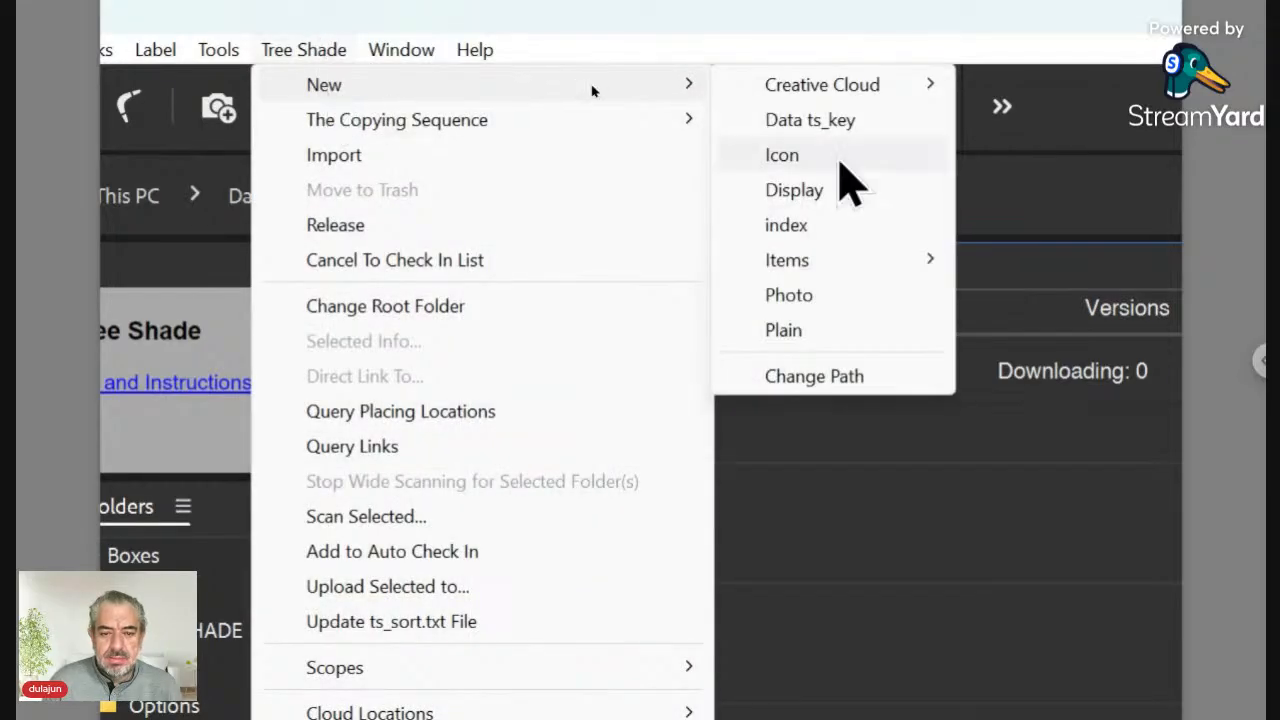
left_click(865, 336)
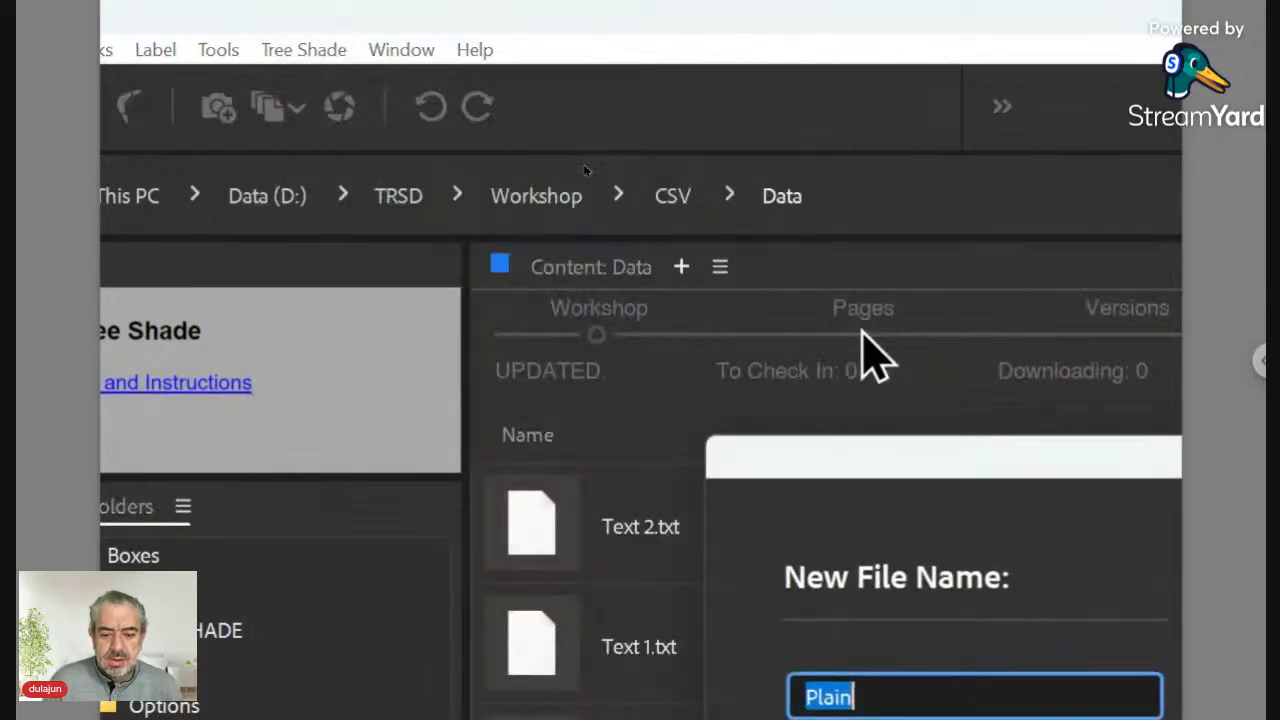
type("Text 3")
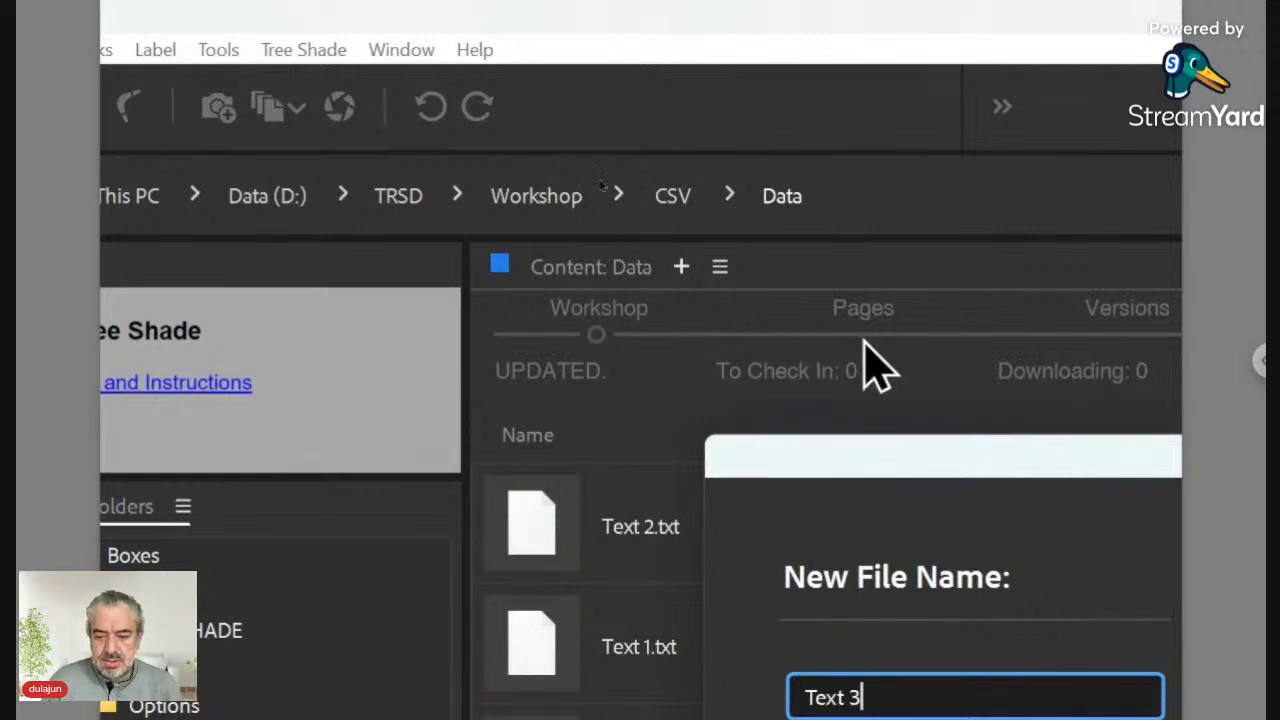
left_click_drag(1018, 462, 795, 268)
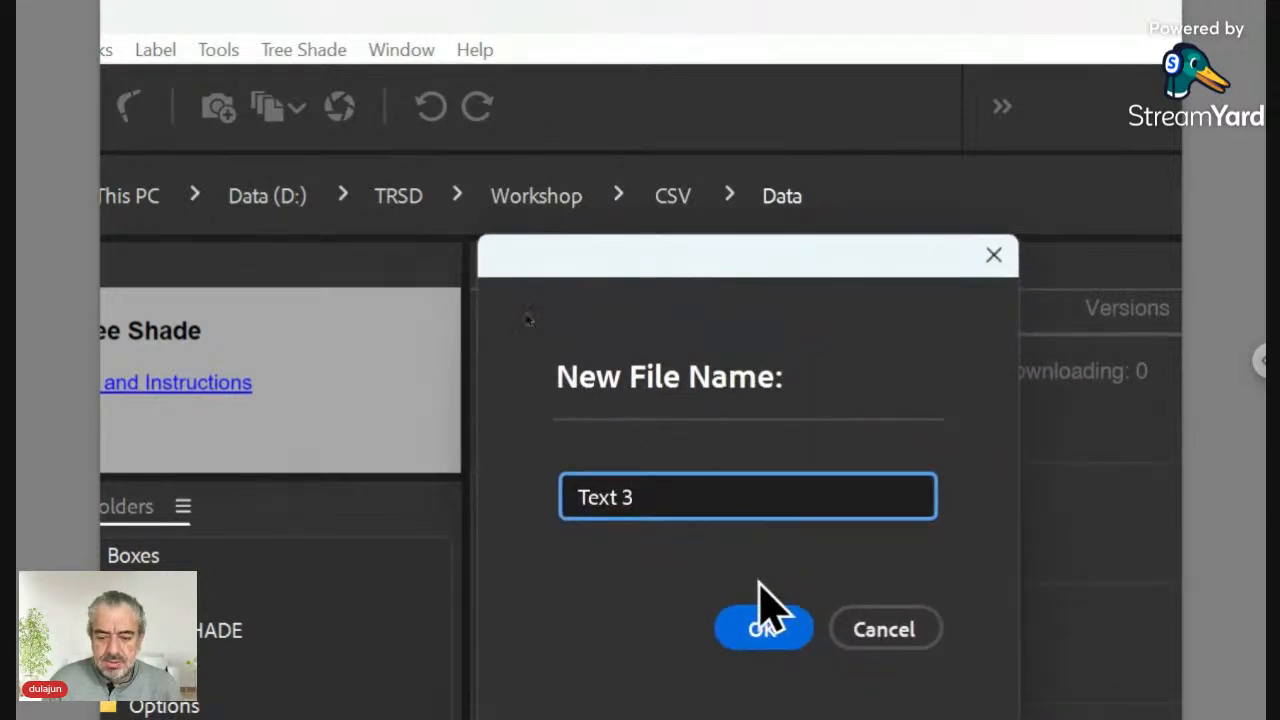
left_click(752, 636)
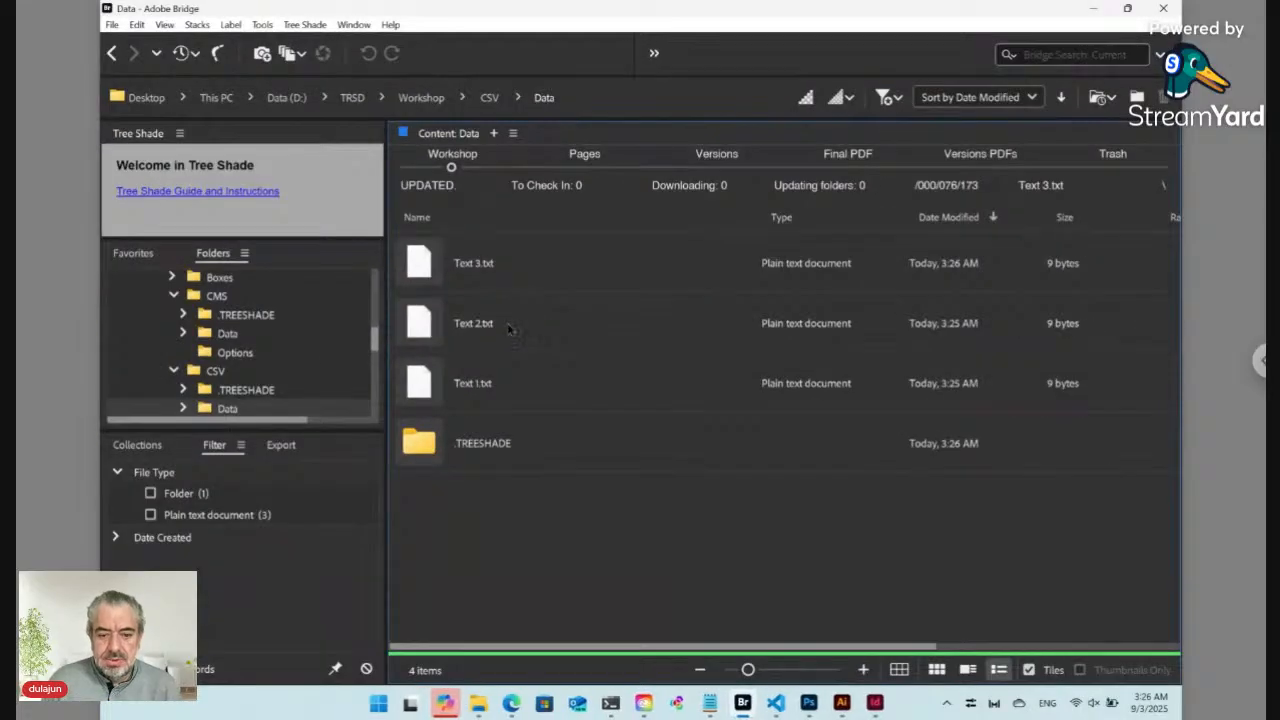
left_click(486, 224)
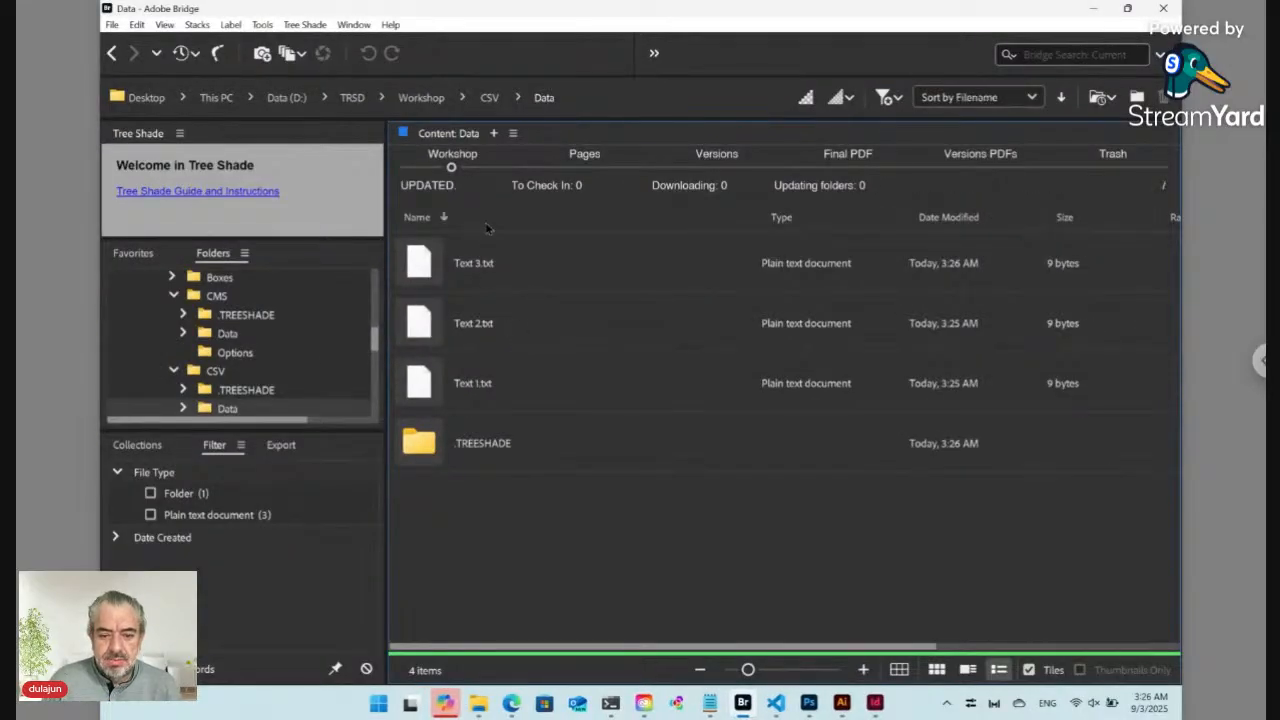
left_click(486, 226)
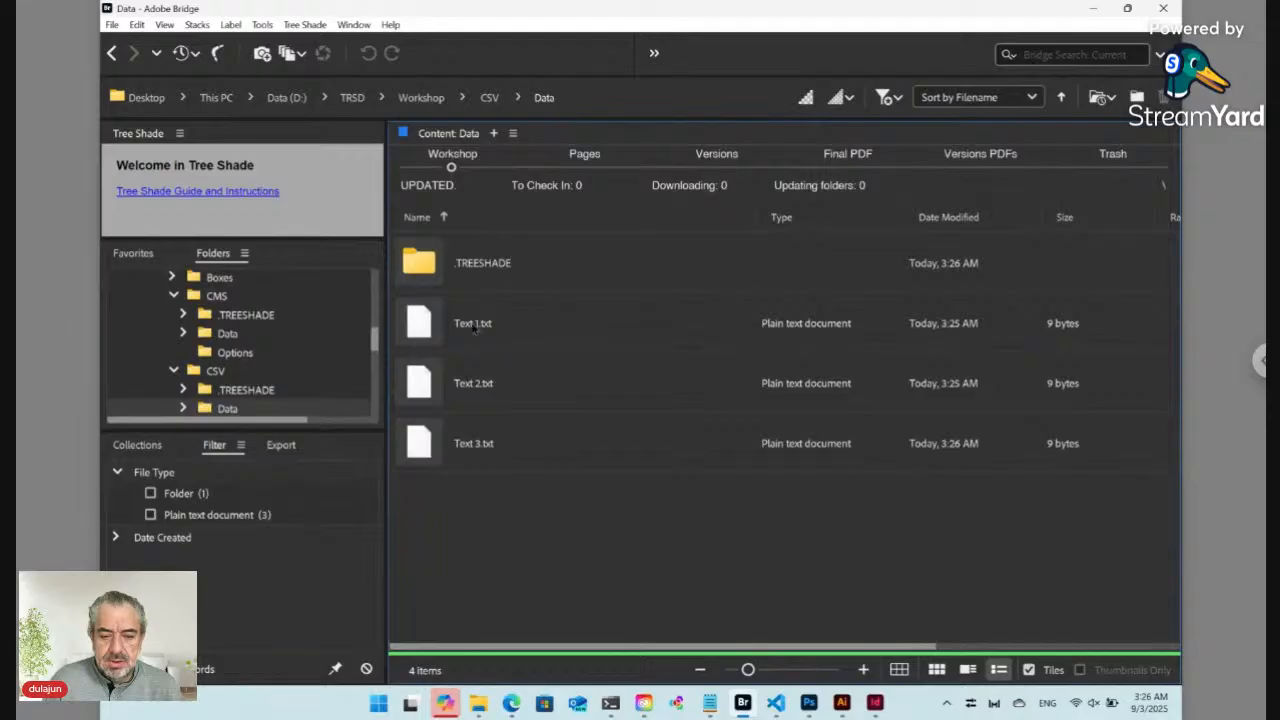
Replace the content of Text 1.txt with "First cell in the raw" and save it
left_click(475, 327)
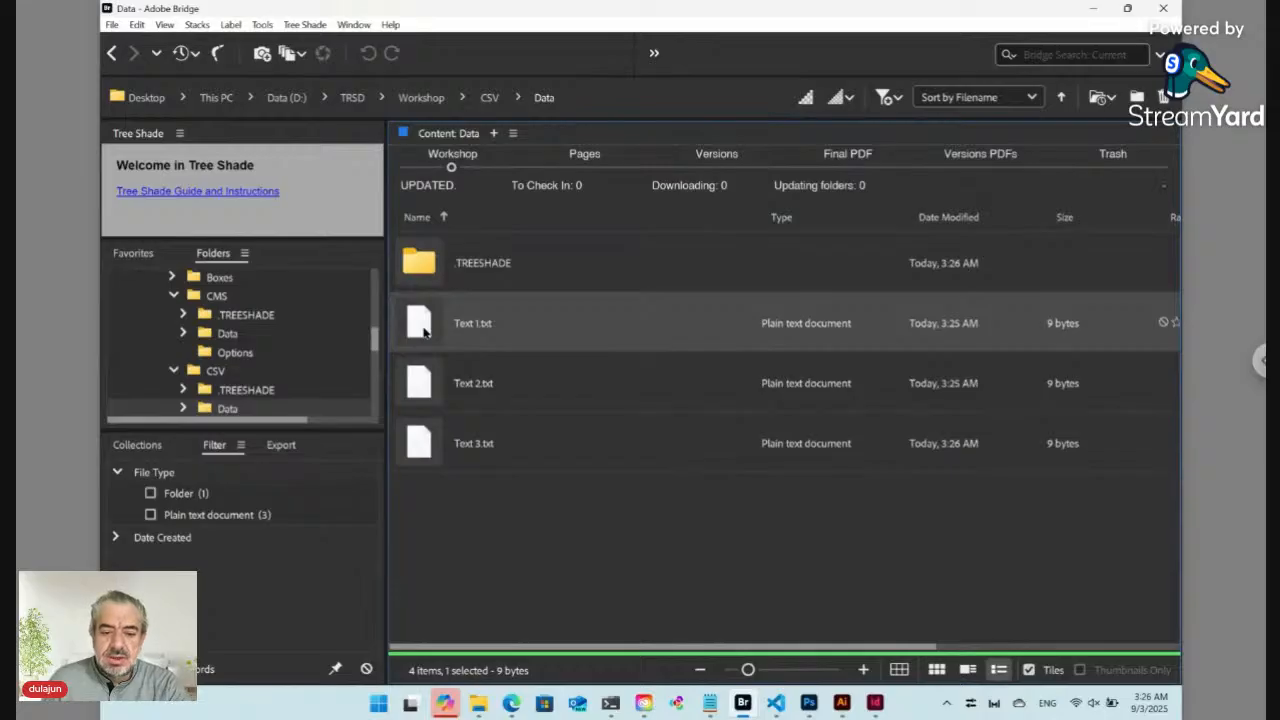
key("Return")
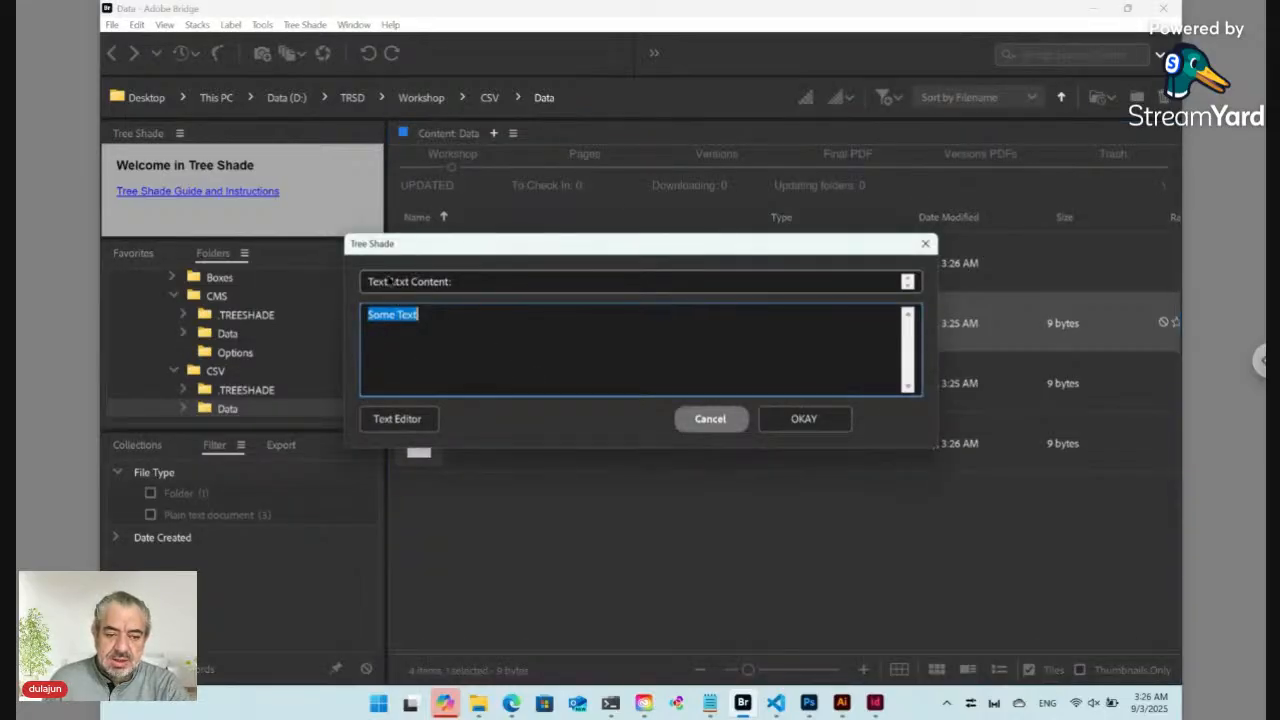
left_click_drag(427, 247, 610, 342)
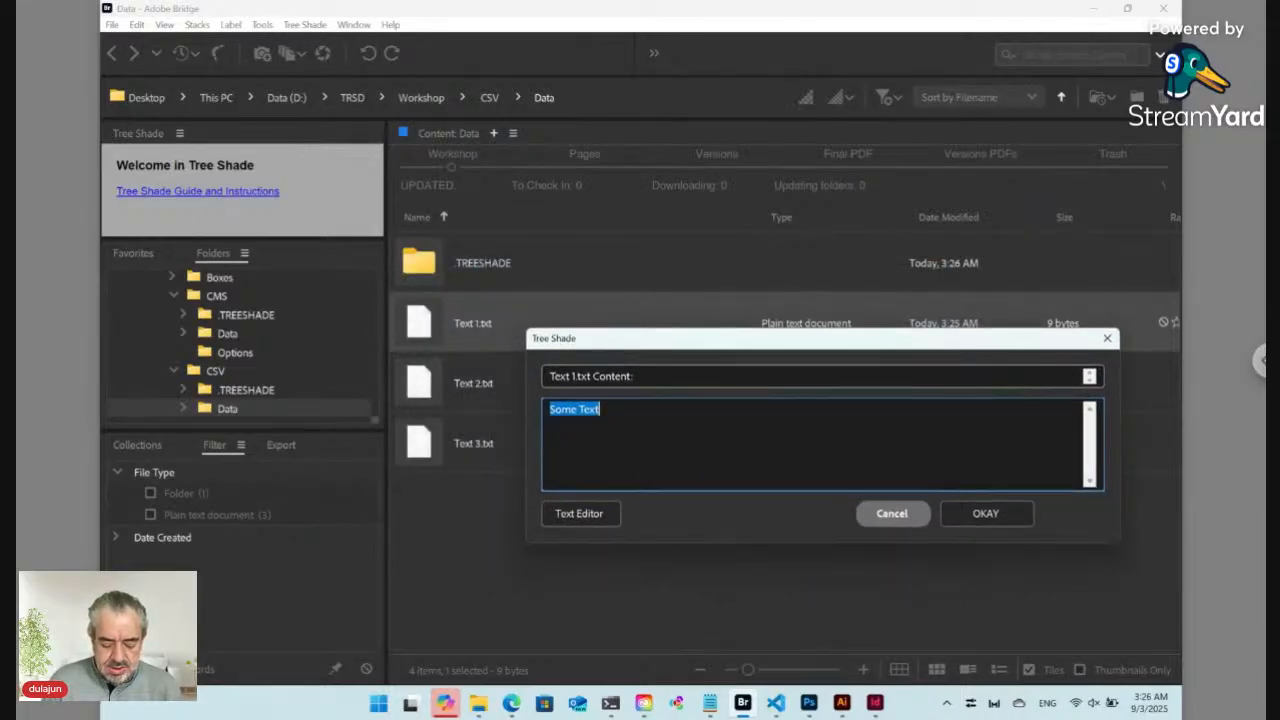
type("Fir")
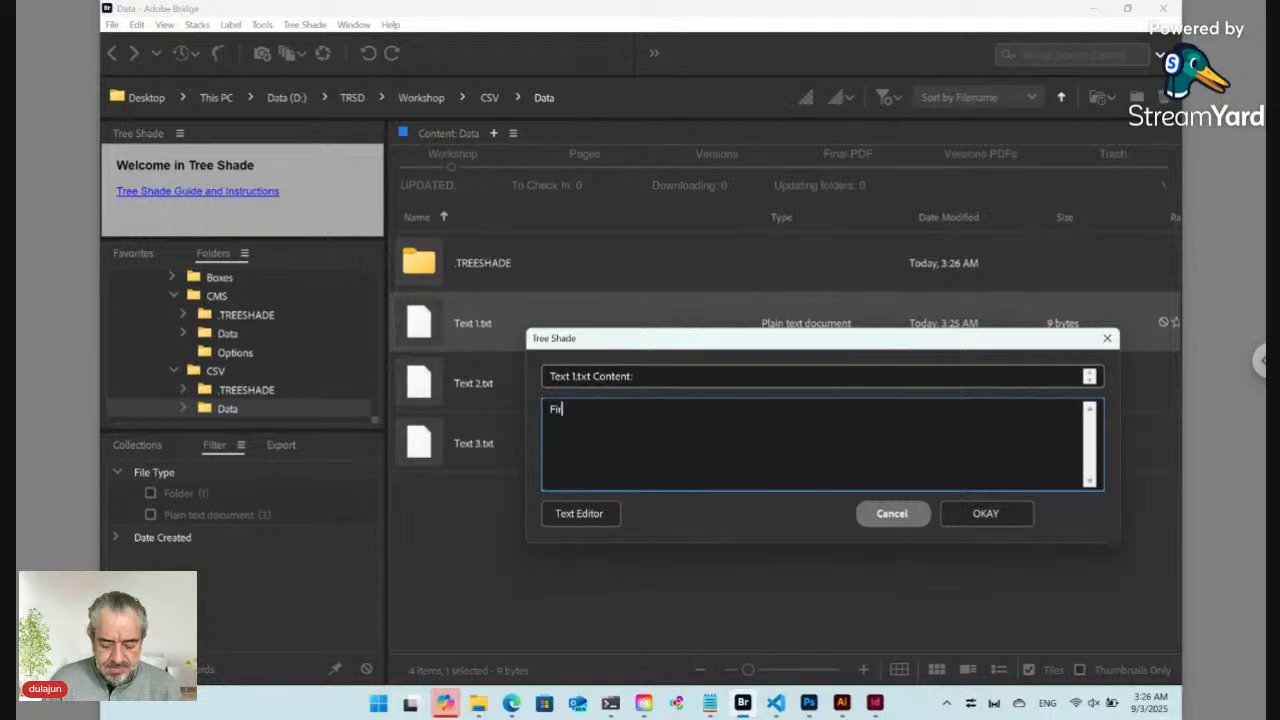
type("st c")
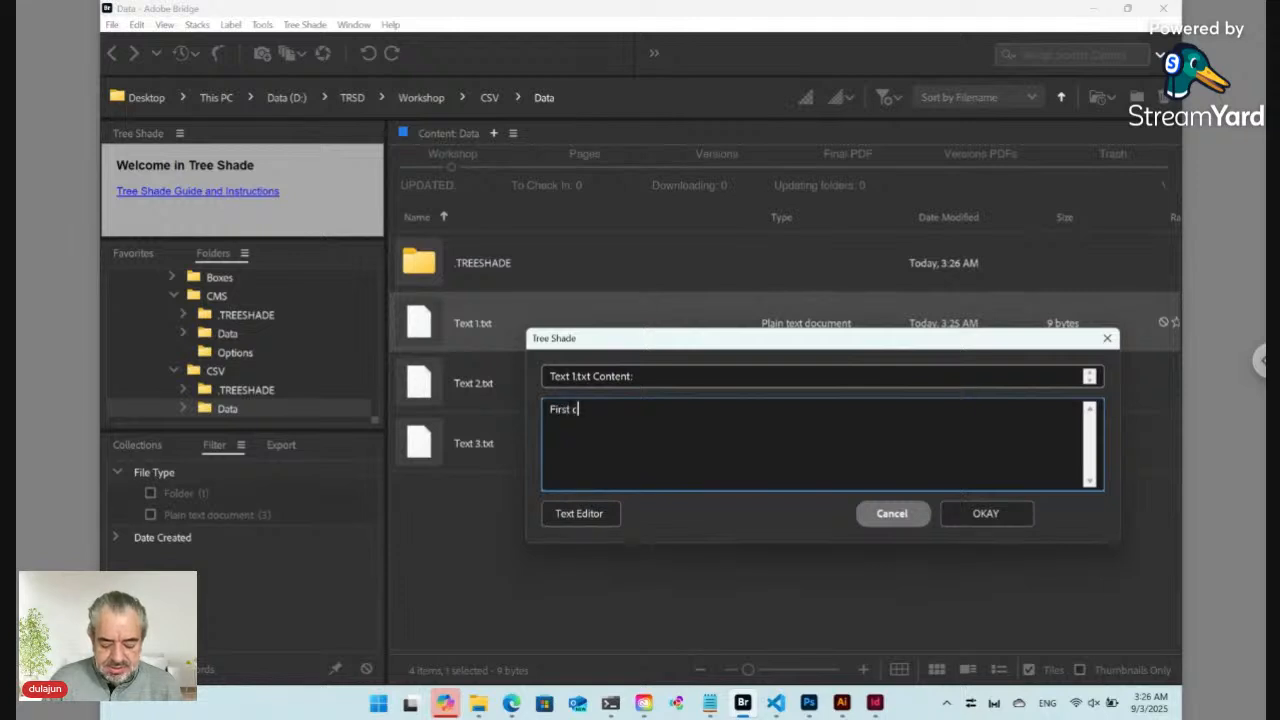
type("ell")
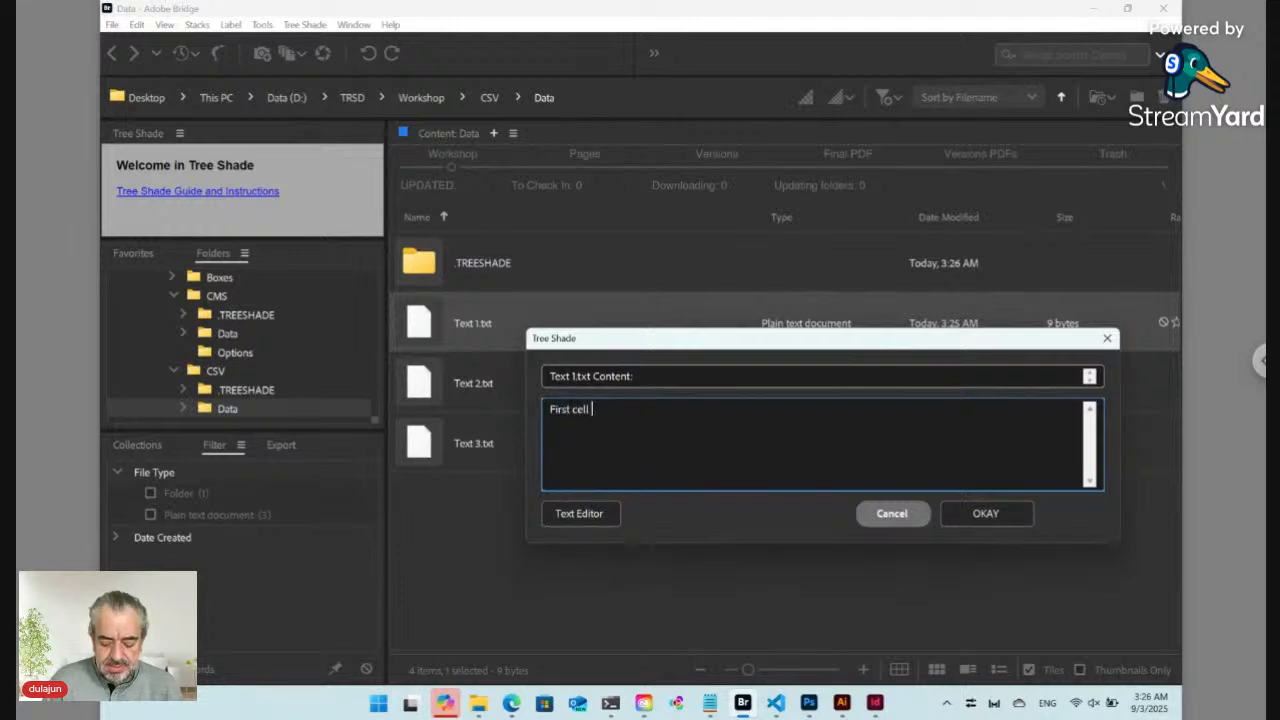
type(" in the ")
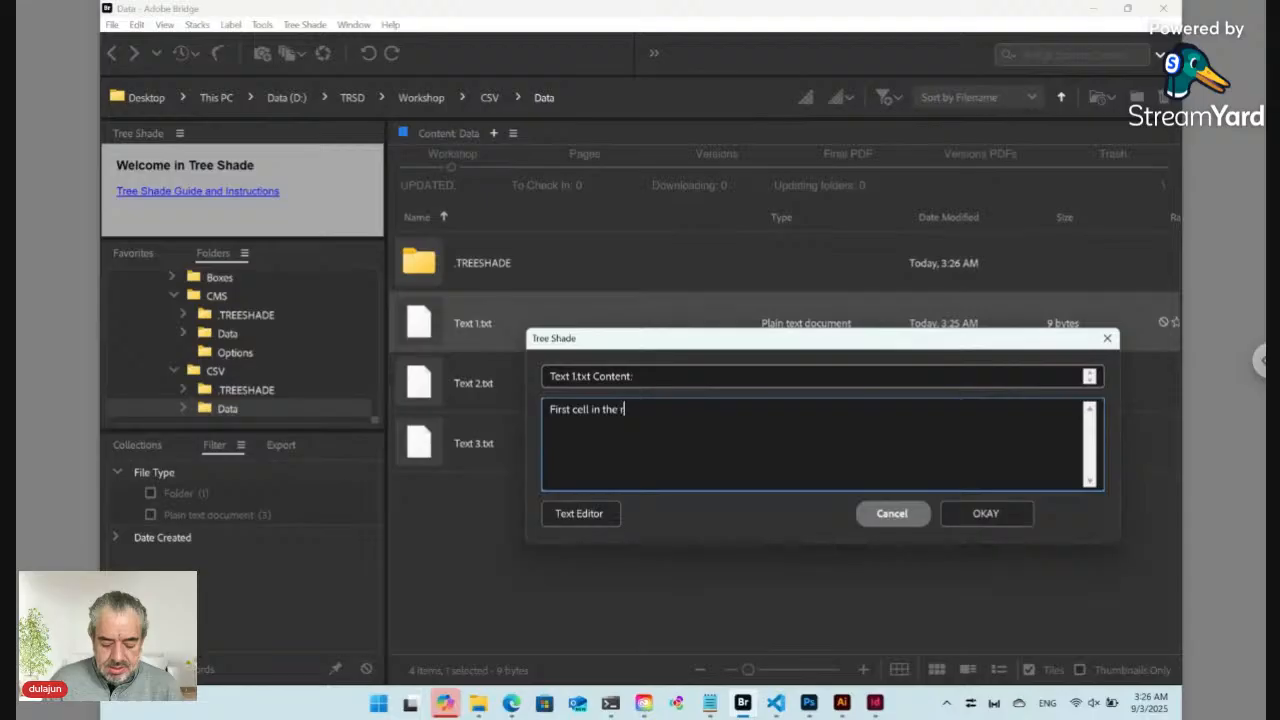
type("raw")
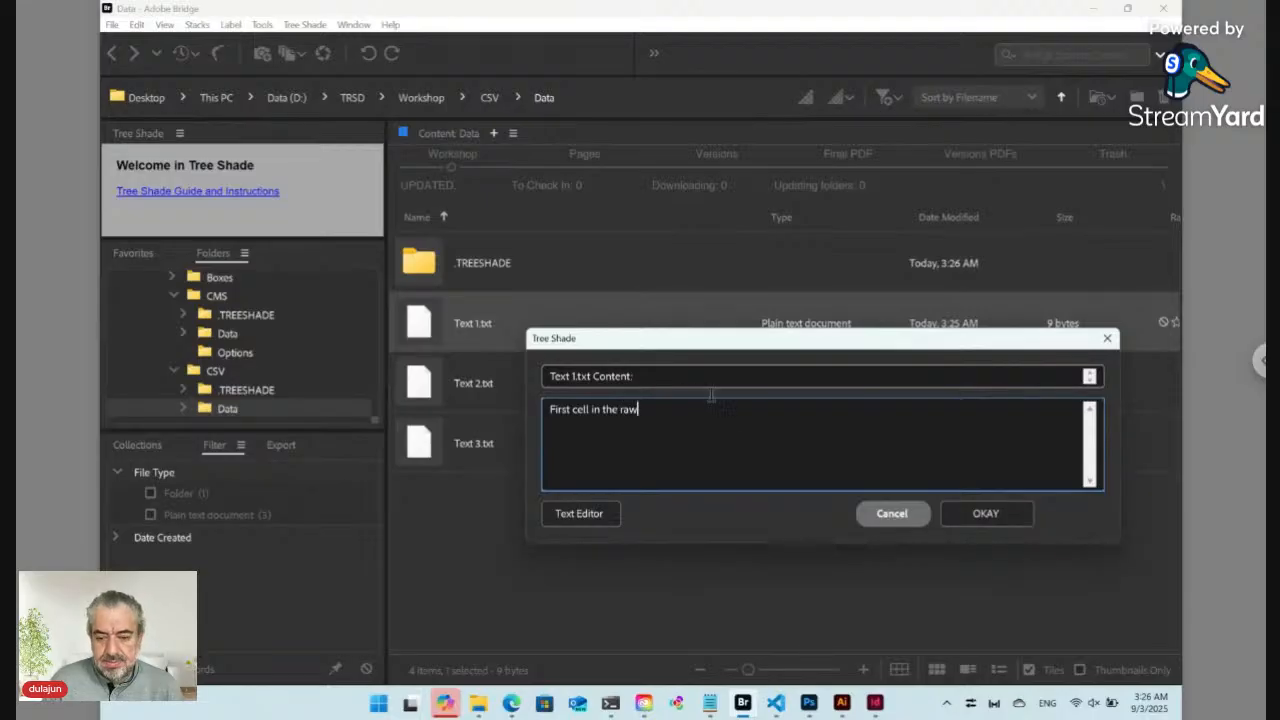
left_click(963, 515)
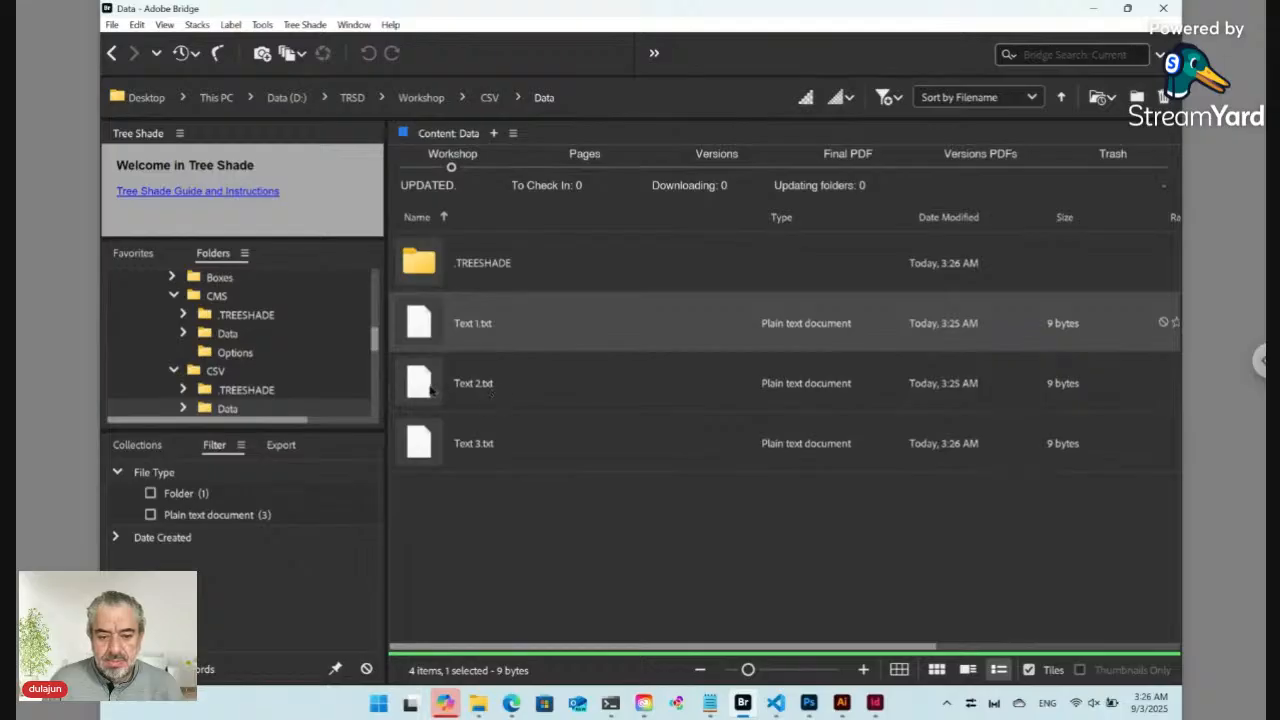
Replace the content of Text 2.txt with "The text in the second cell." and save it
double_click(425, 388)
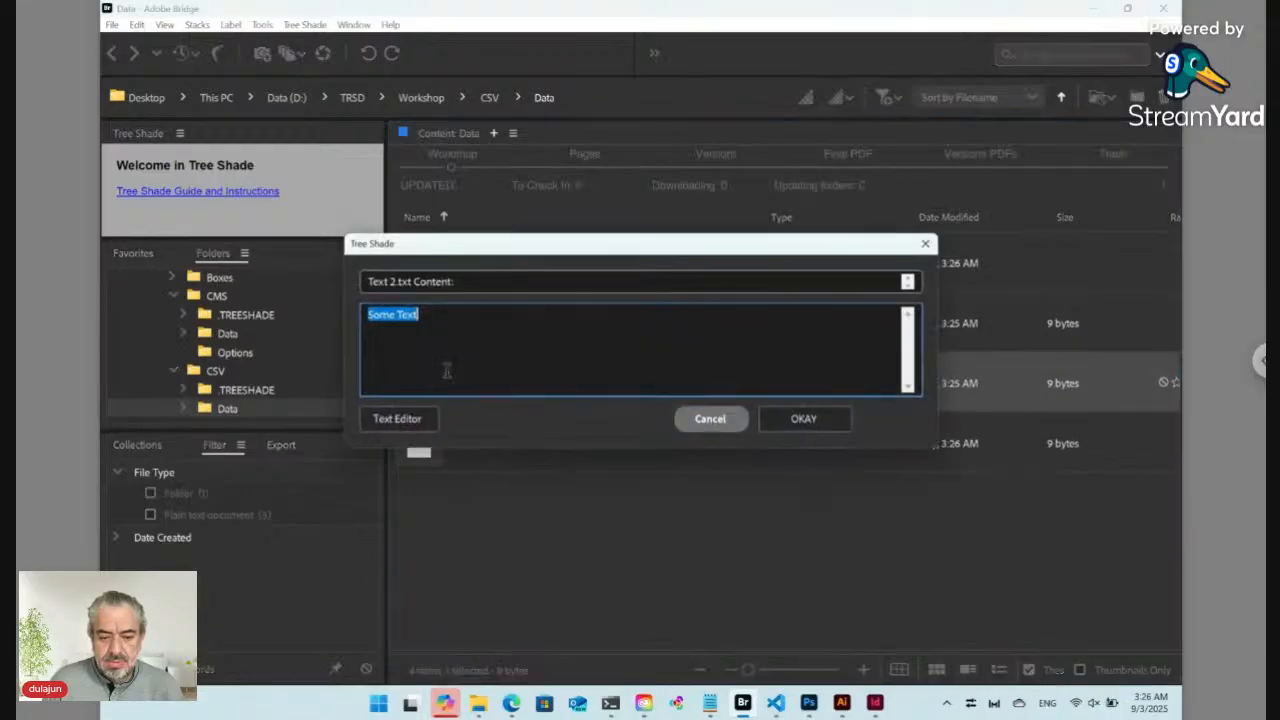
type("Tho")
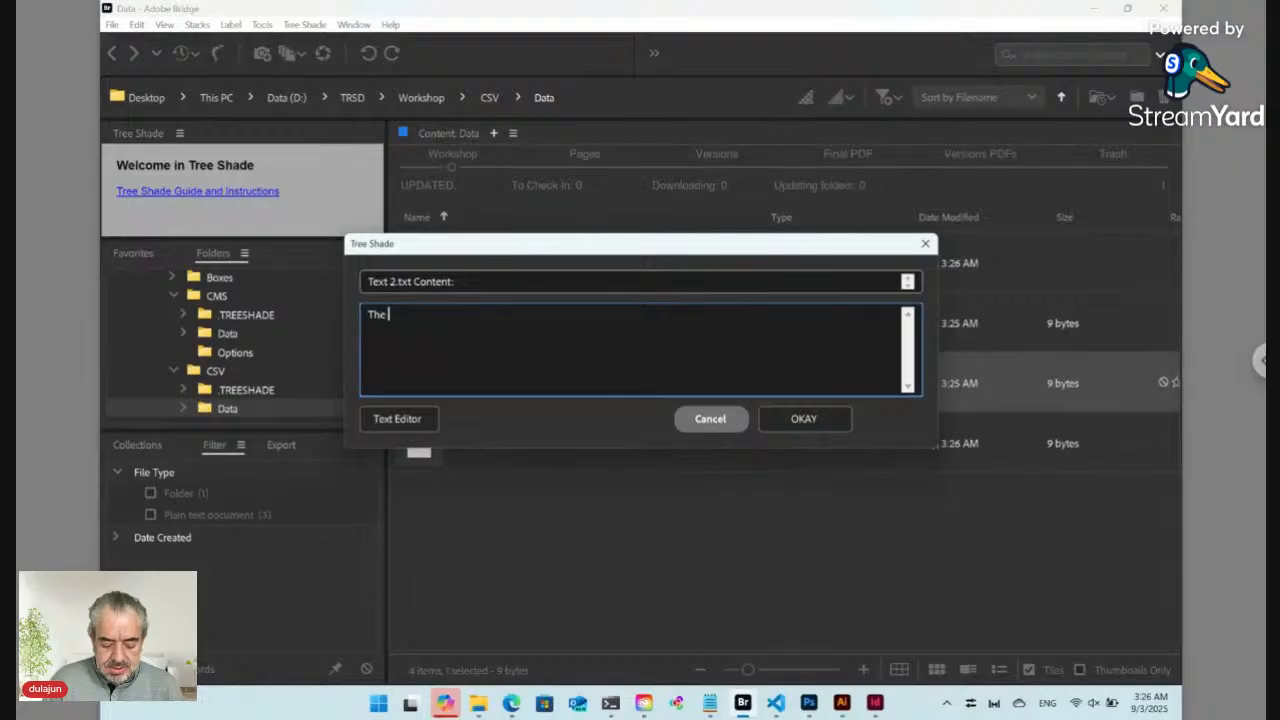
type(" text in the second cell")
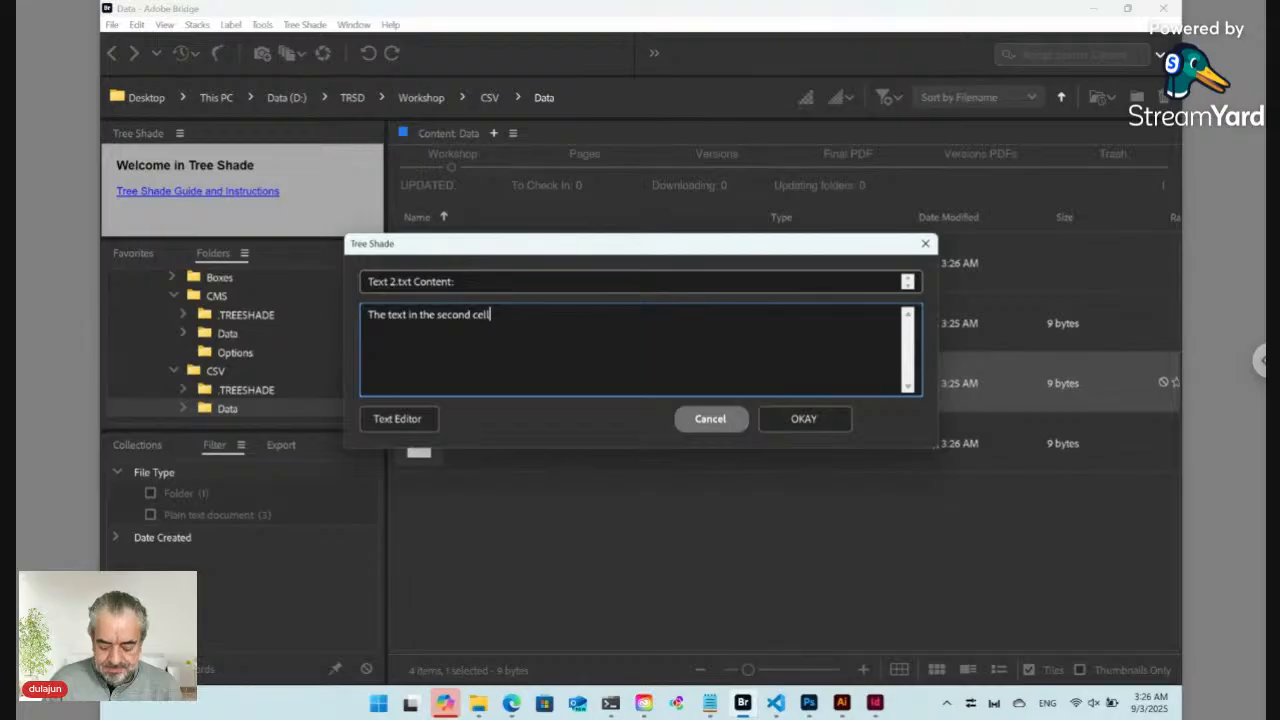
type(".")
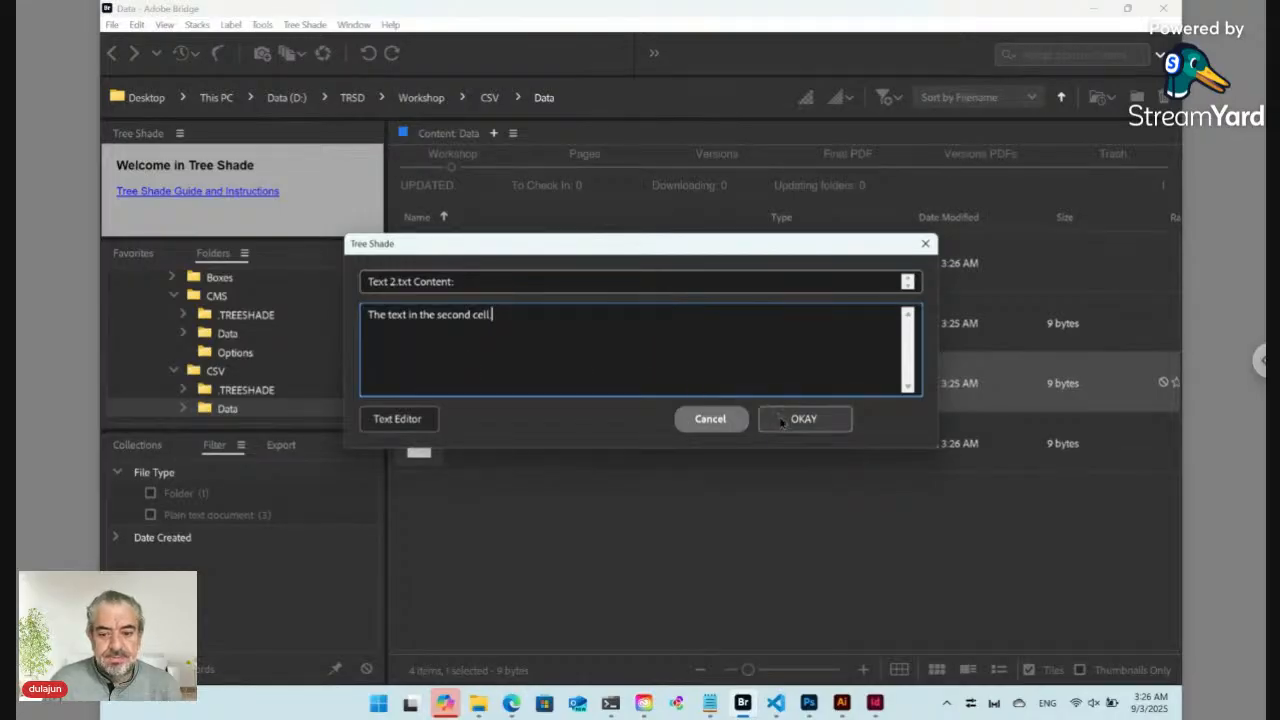
left_click(786, 419)
Replace the content of Text 3.txt with "More text here" and save it
double_click(415, 440)
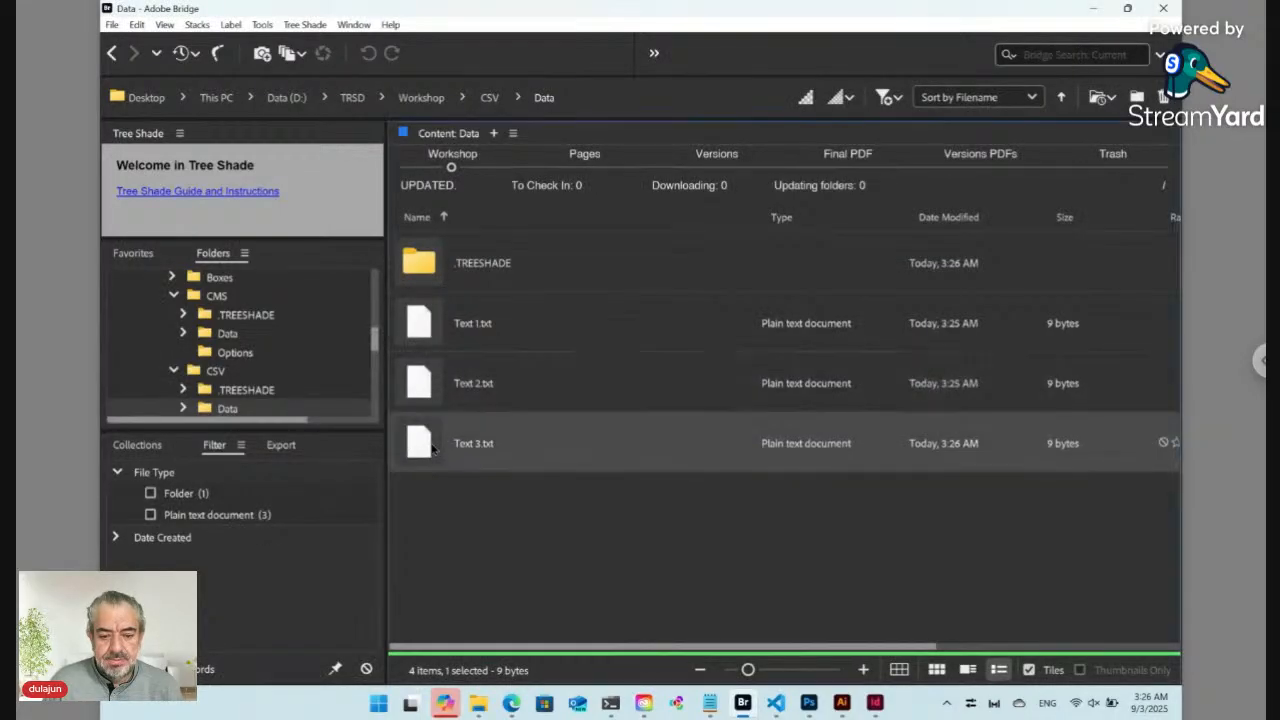
type("M")
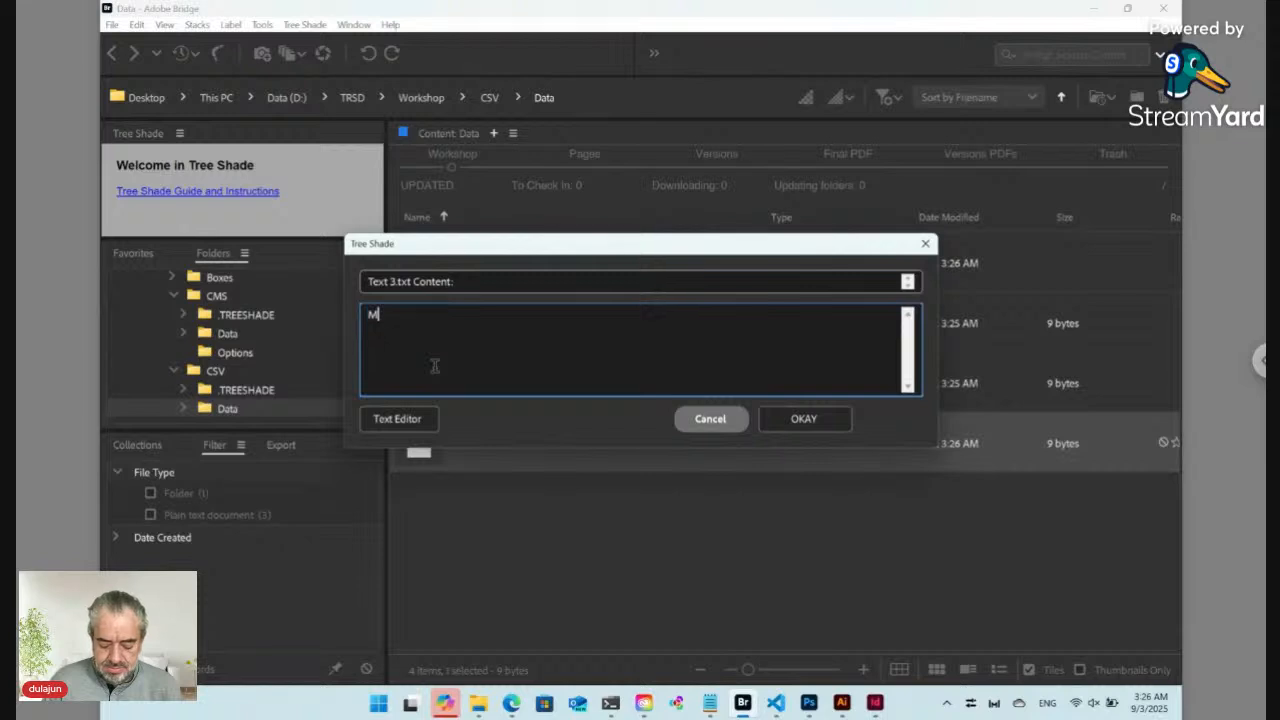
type("ore text")
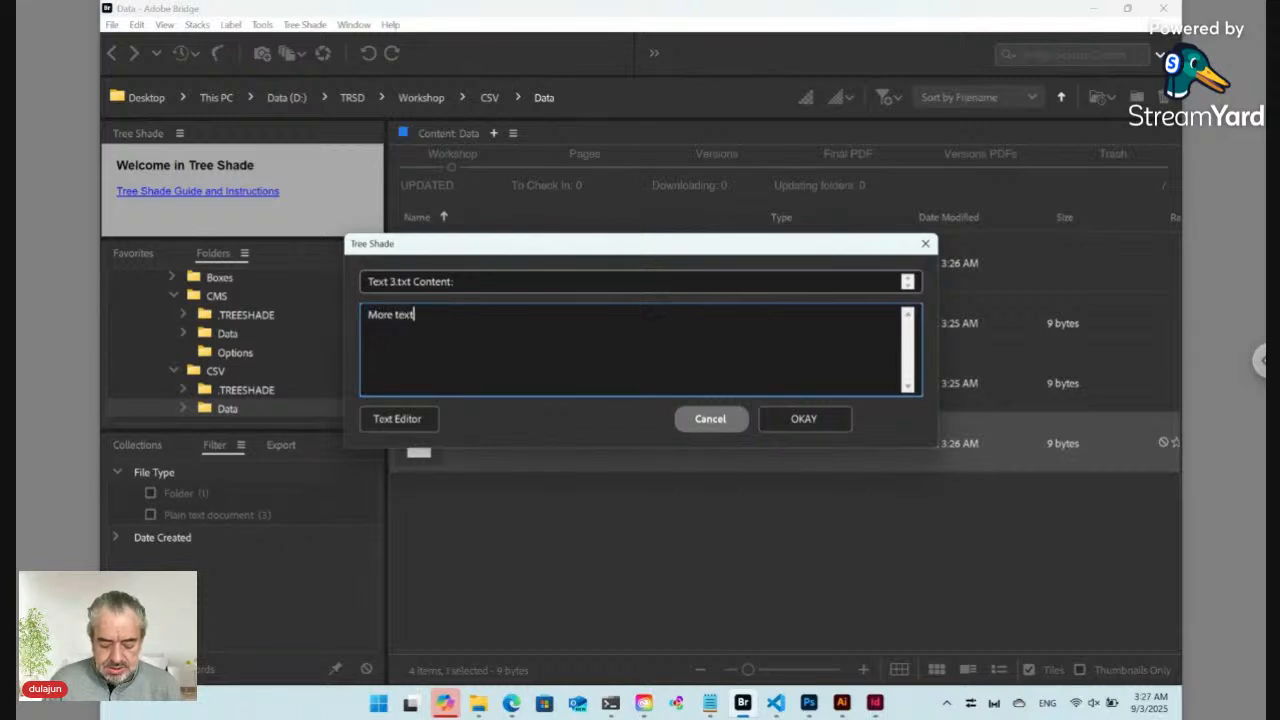
type(" here.")
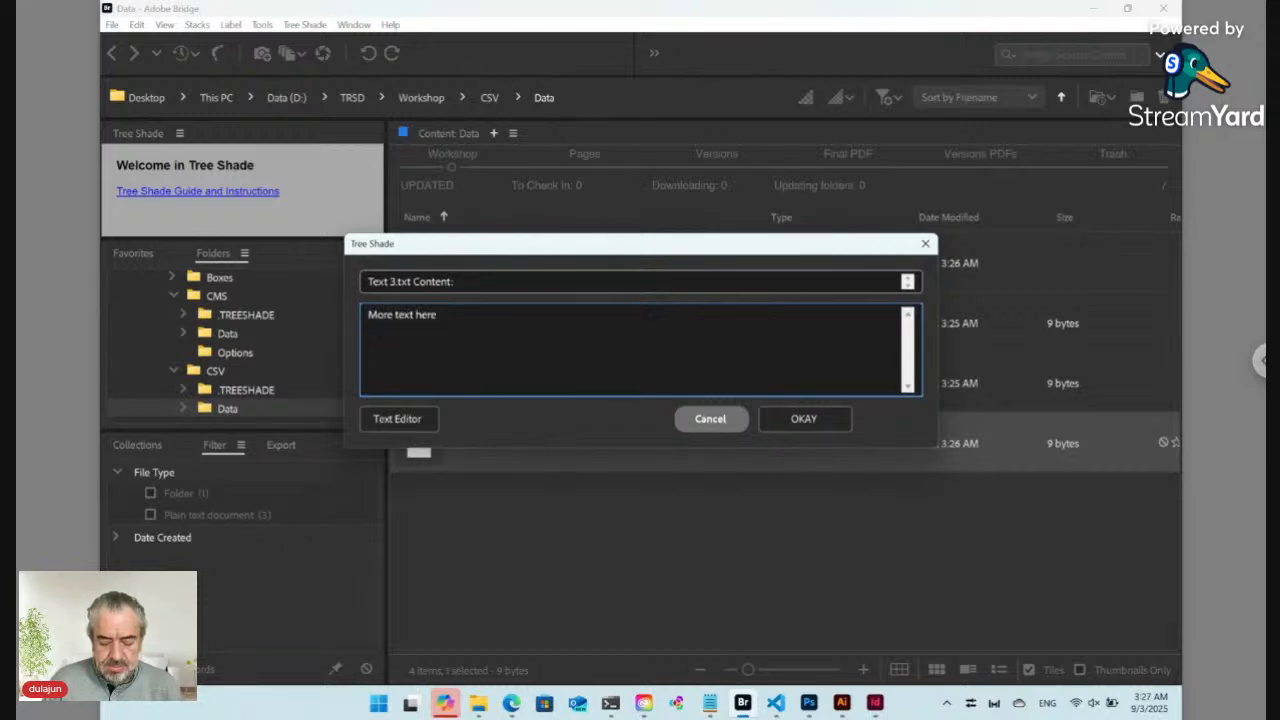
left_click(762, 415)
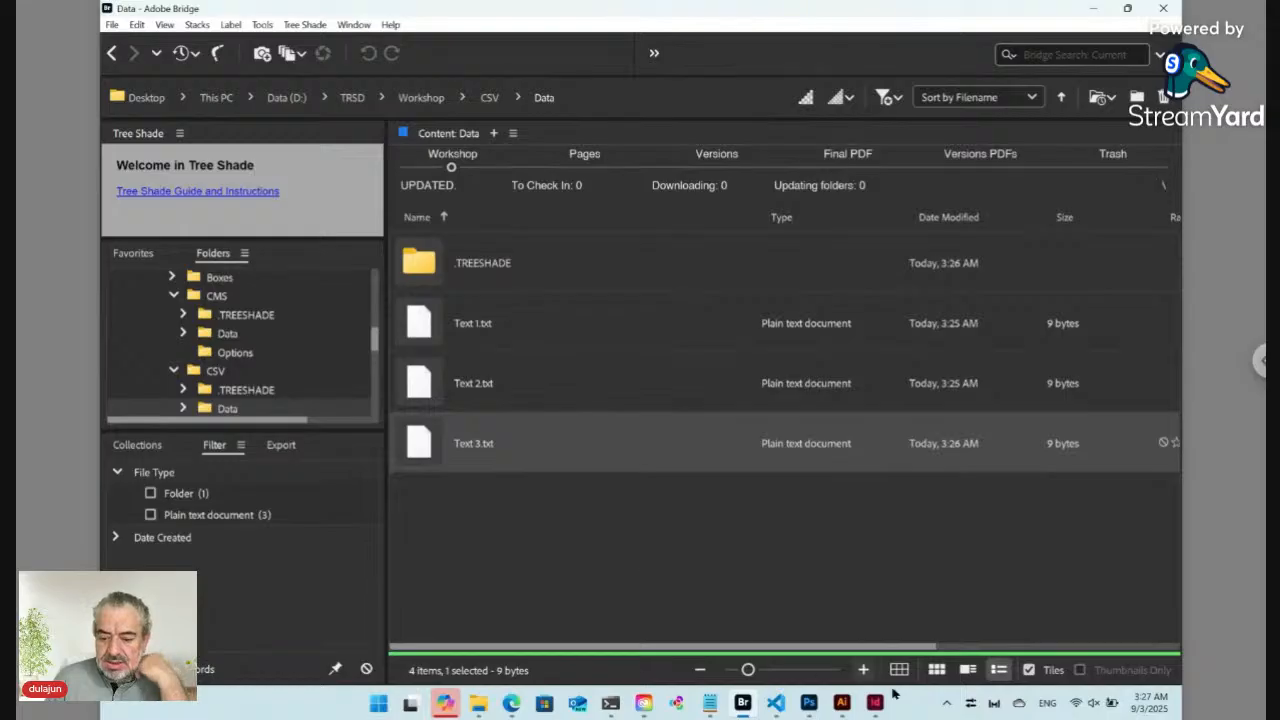
Switch to Layout.indd in InDesign and start a new live snippet in the text frame
mouse_move(876, 706)
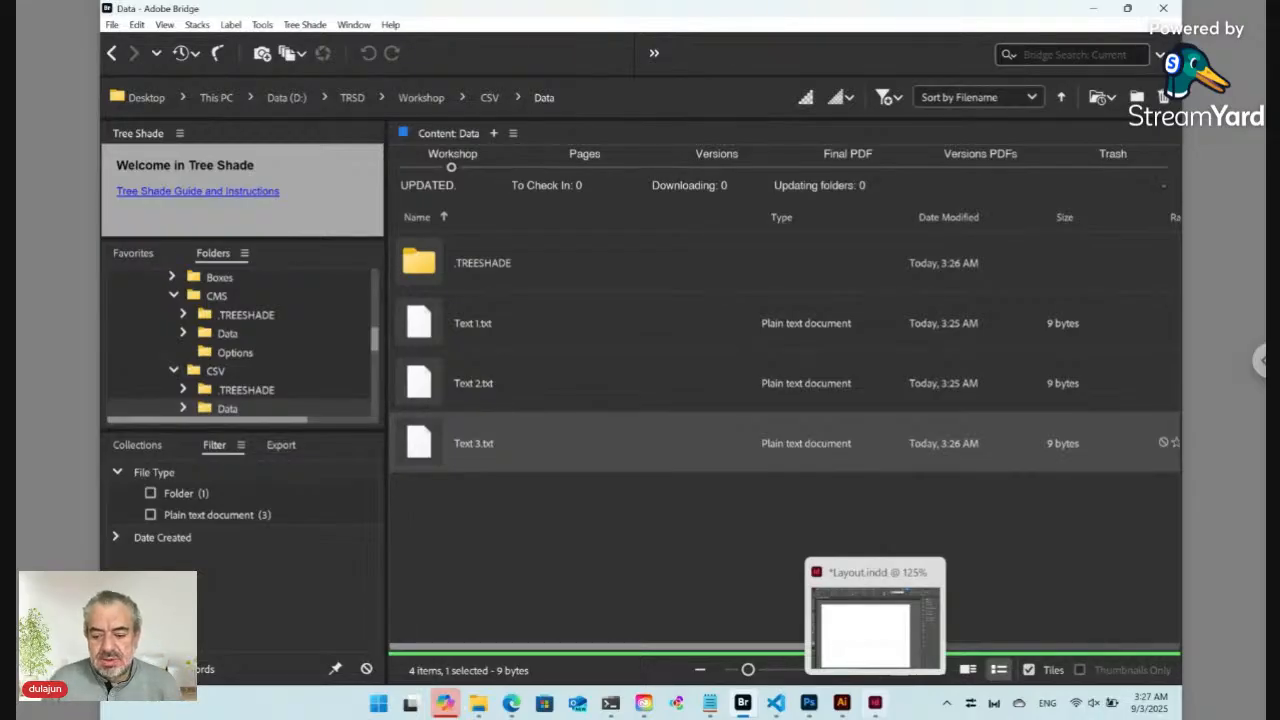
left_click(875, 620)
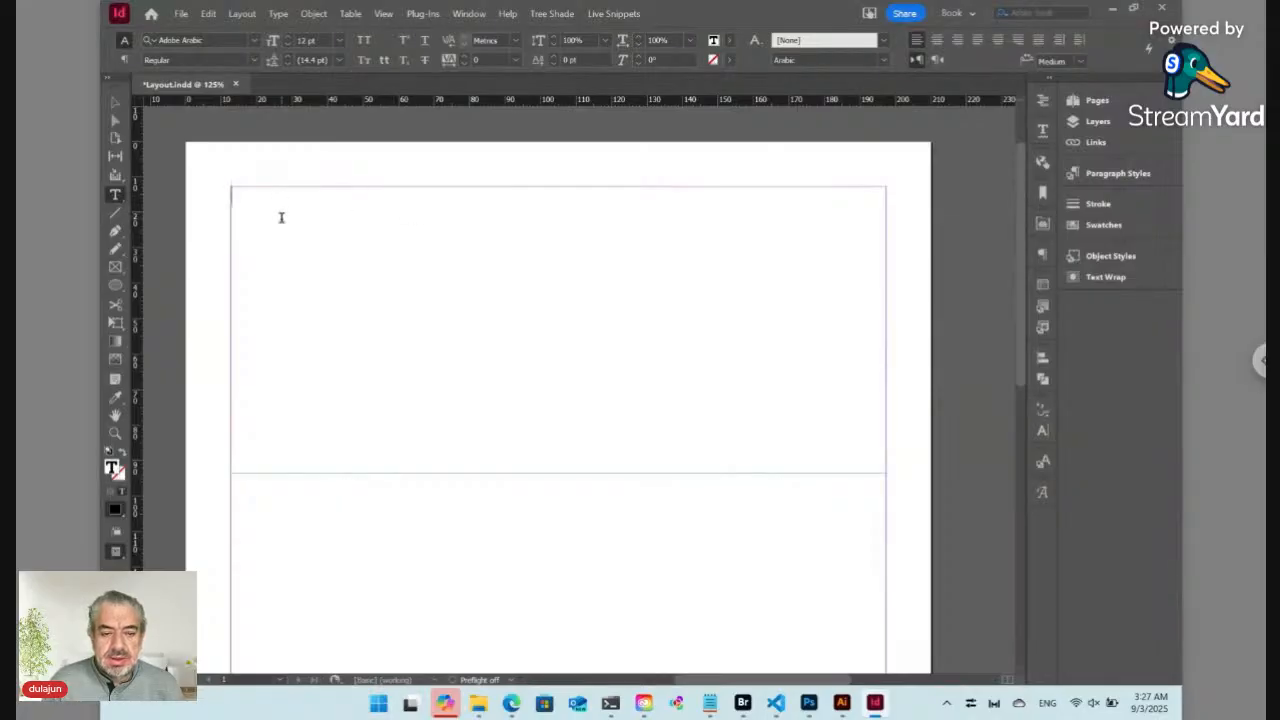
left_click(598, 14)
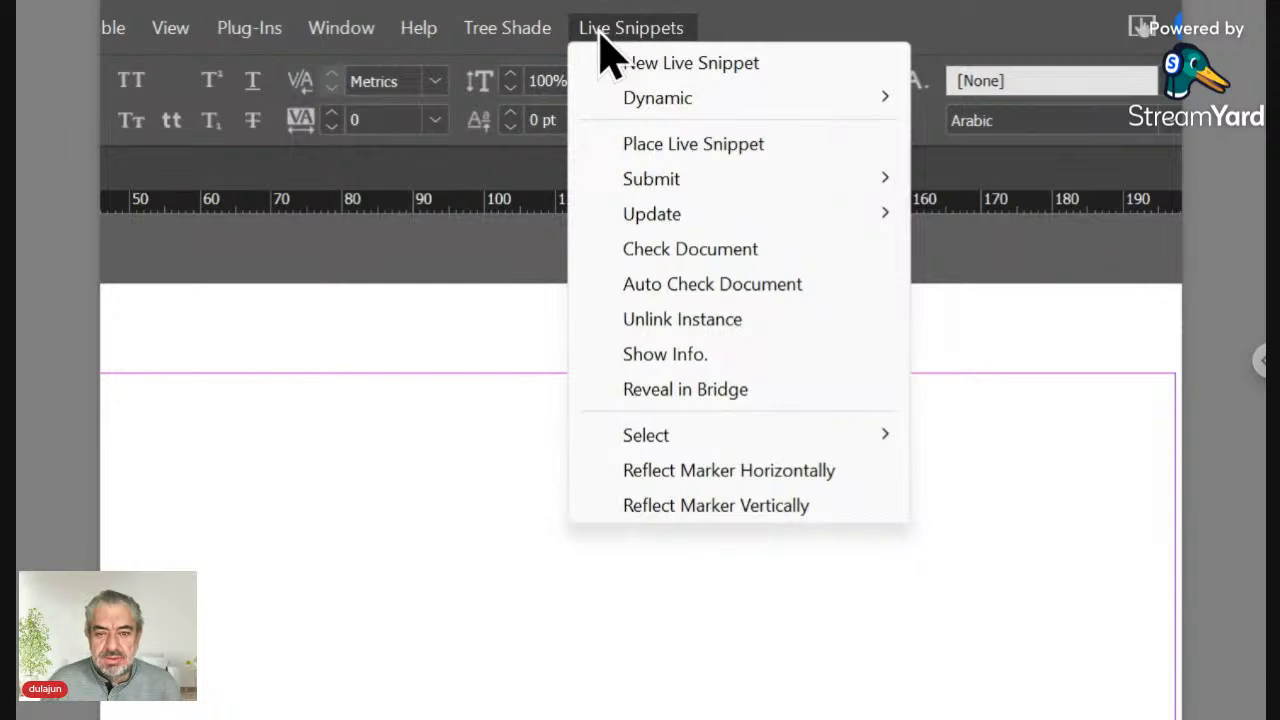
left_click(697, 66)
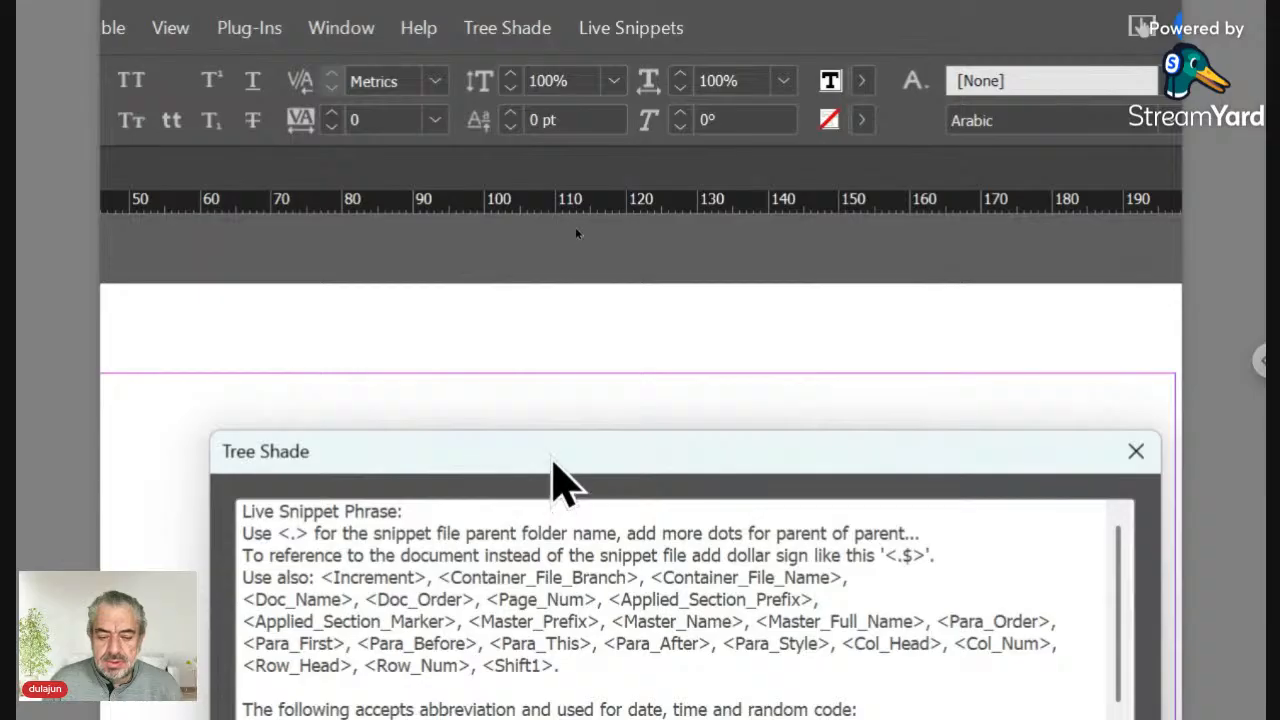
left_click_drag(557, 465, 586, 229)
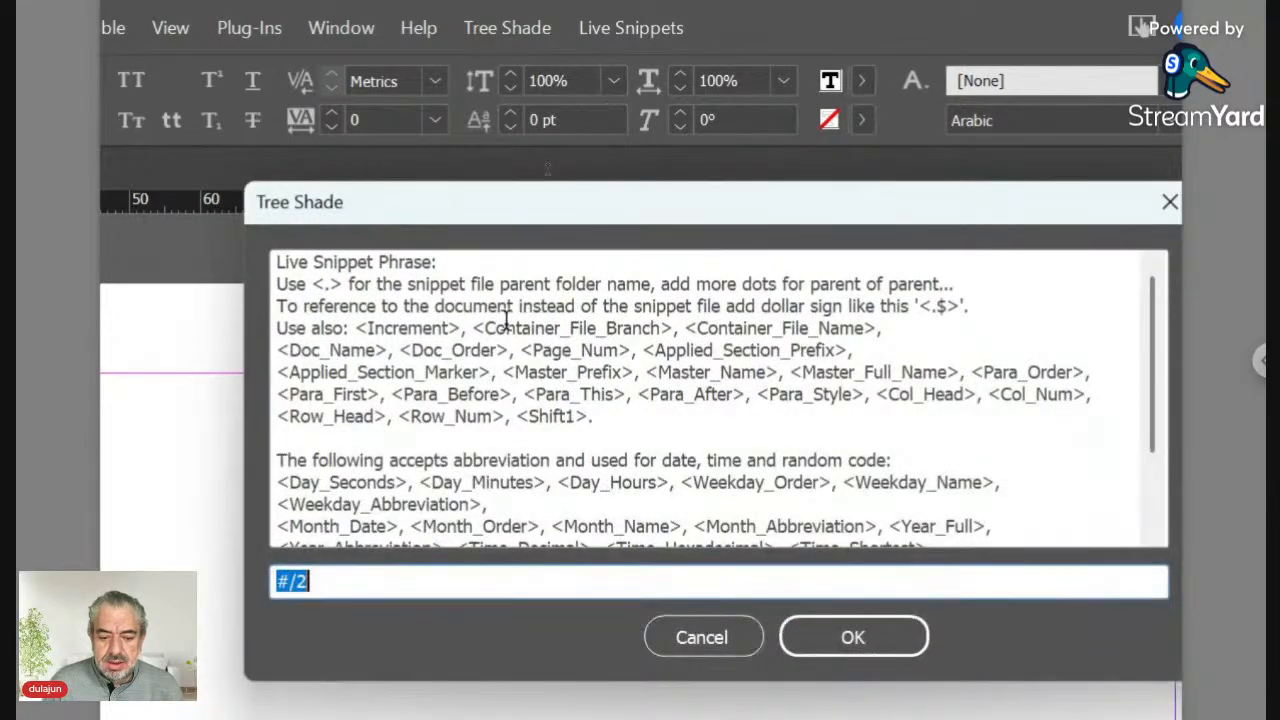
Change the live snippet phrase to #/1
left_click(297, 582)
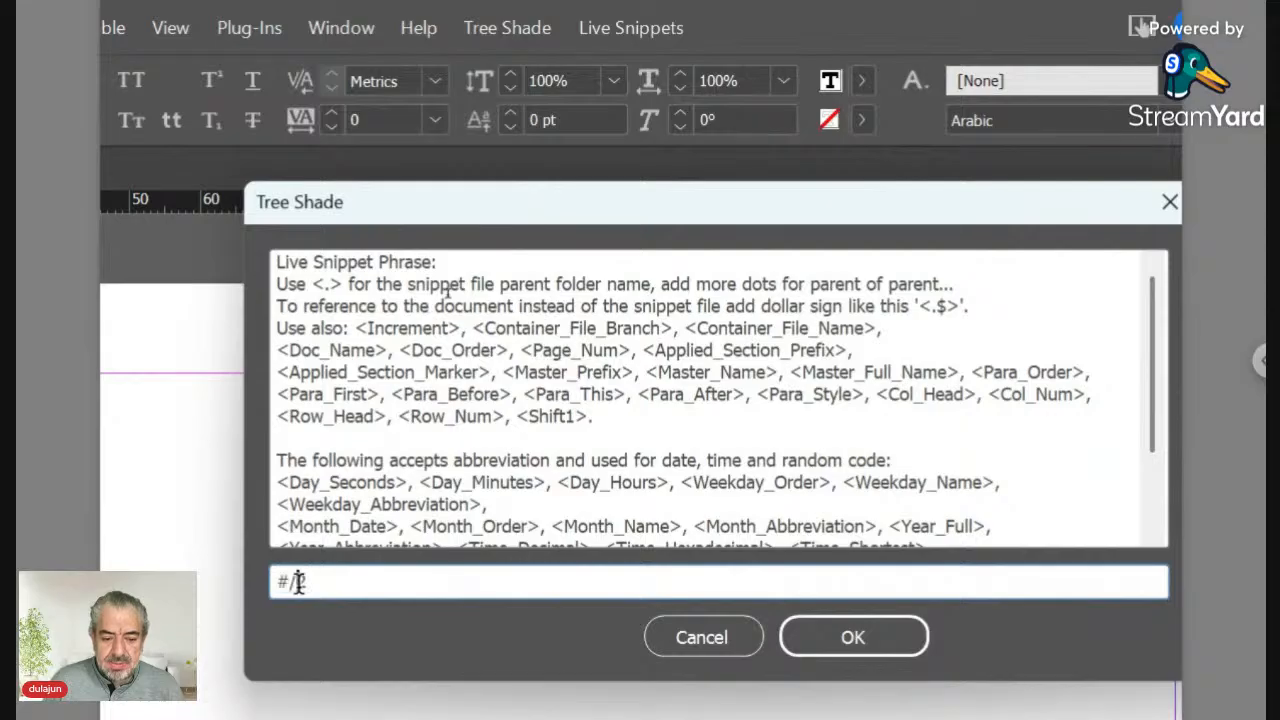
left_click_drag(297, 582, 308, 583)
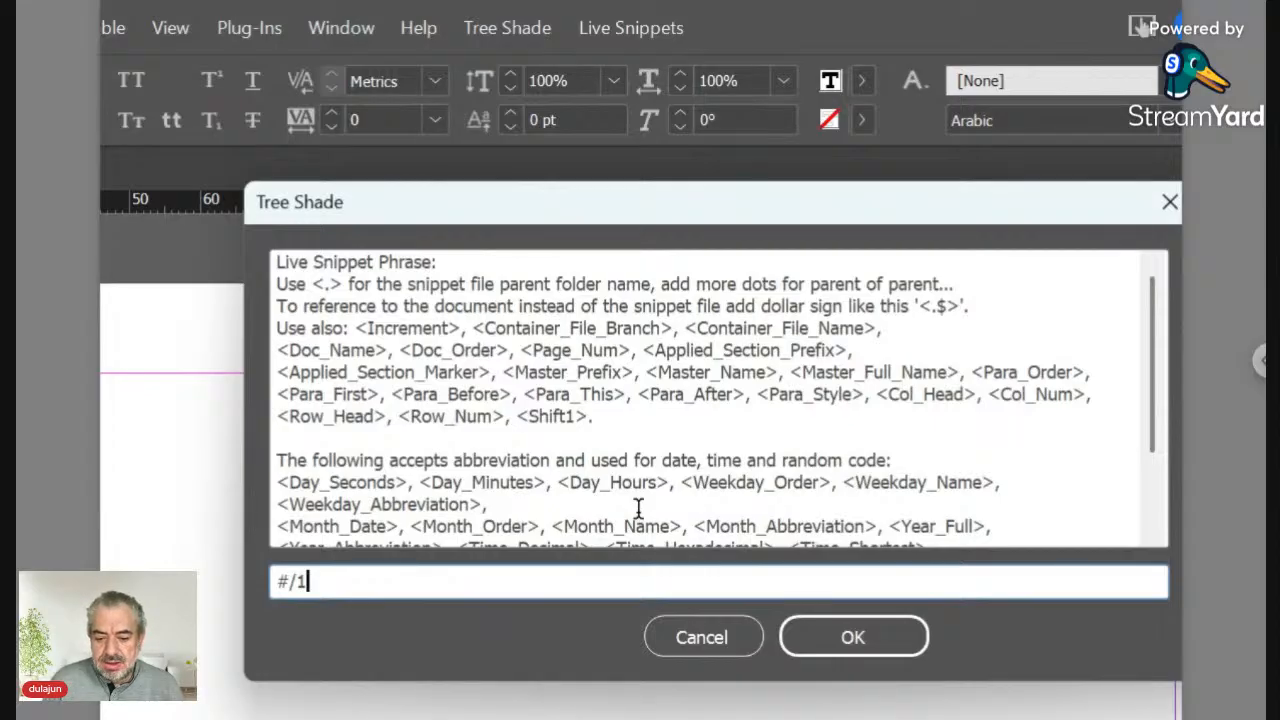
key("Left")
key("Left")
key("Left")
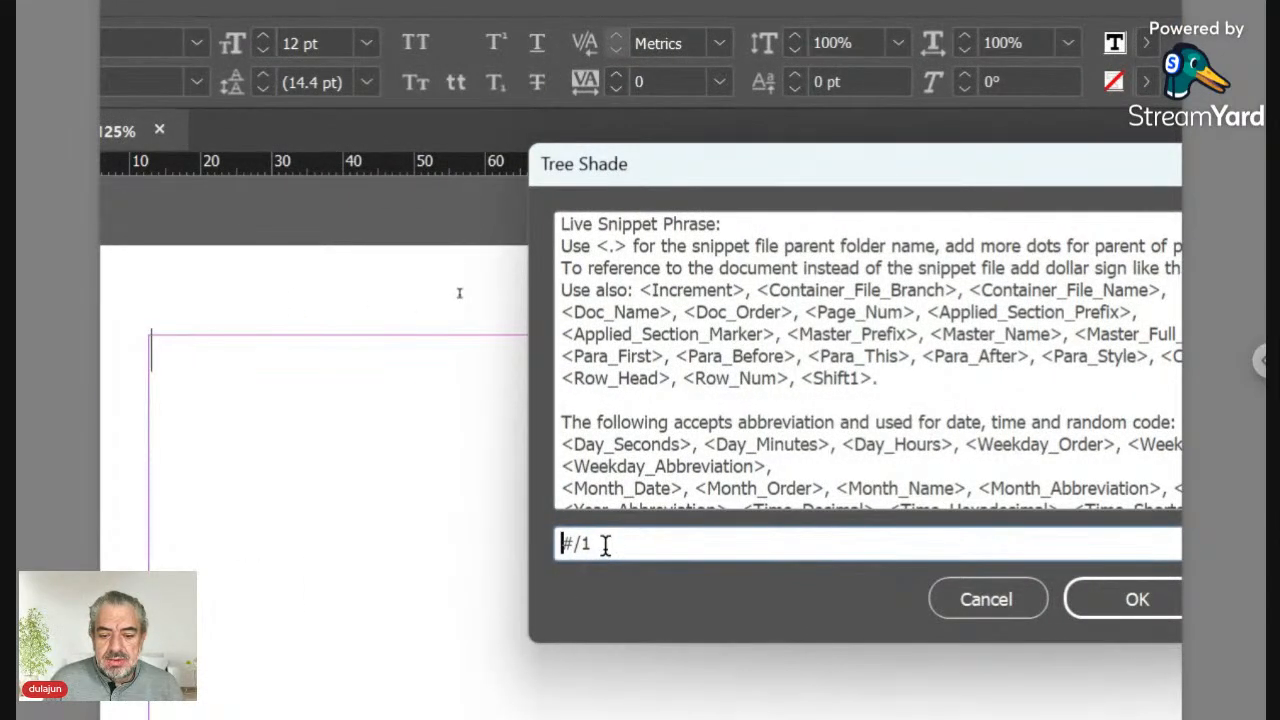
Replace the live snippet phrase with "Data/Text 1", checking the text file's name in Bridge
left_click_drag(603, 546, 535, 548)
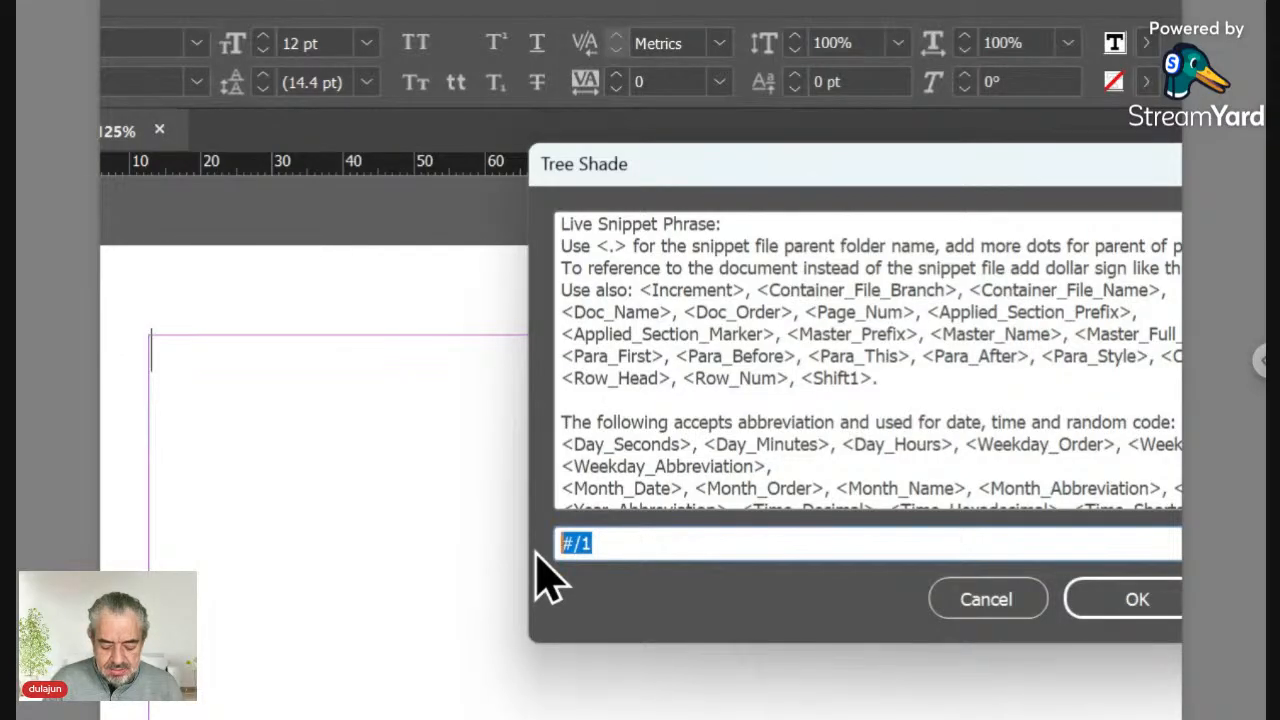
key("BackSpace")
type("./")
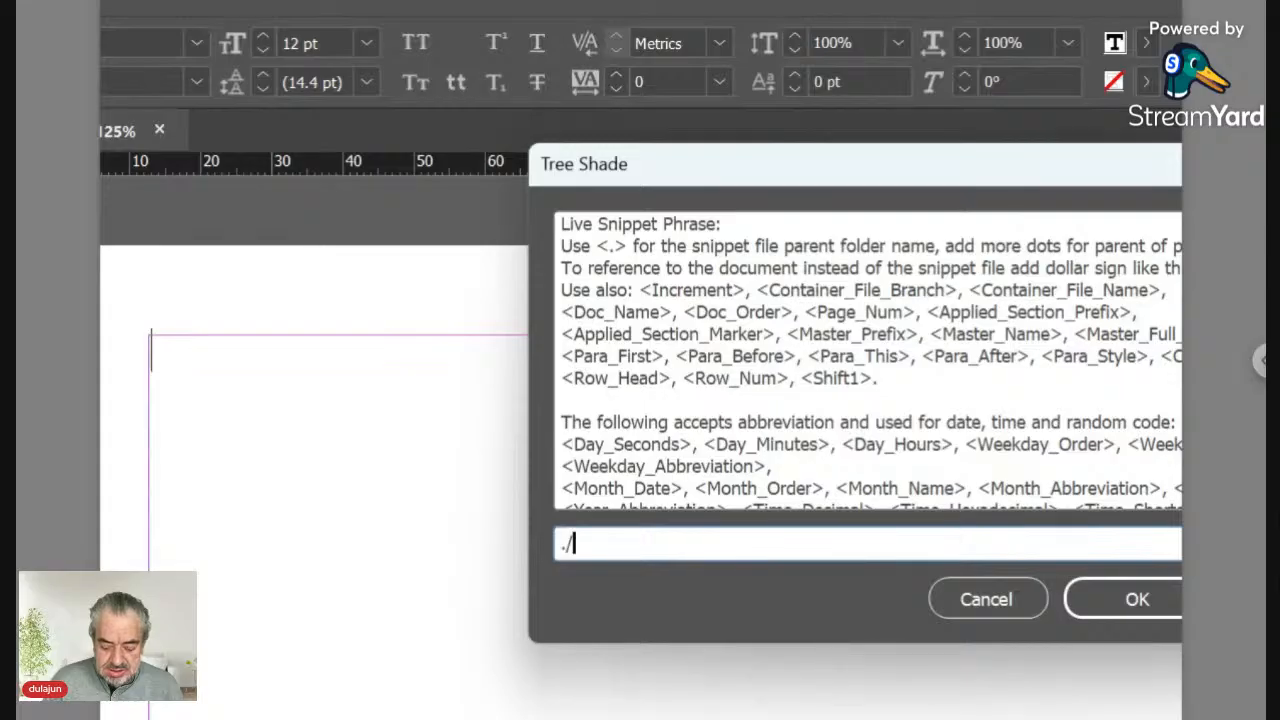
key("BackSpace")
type("Data")
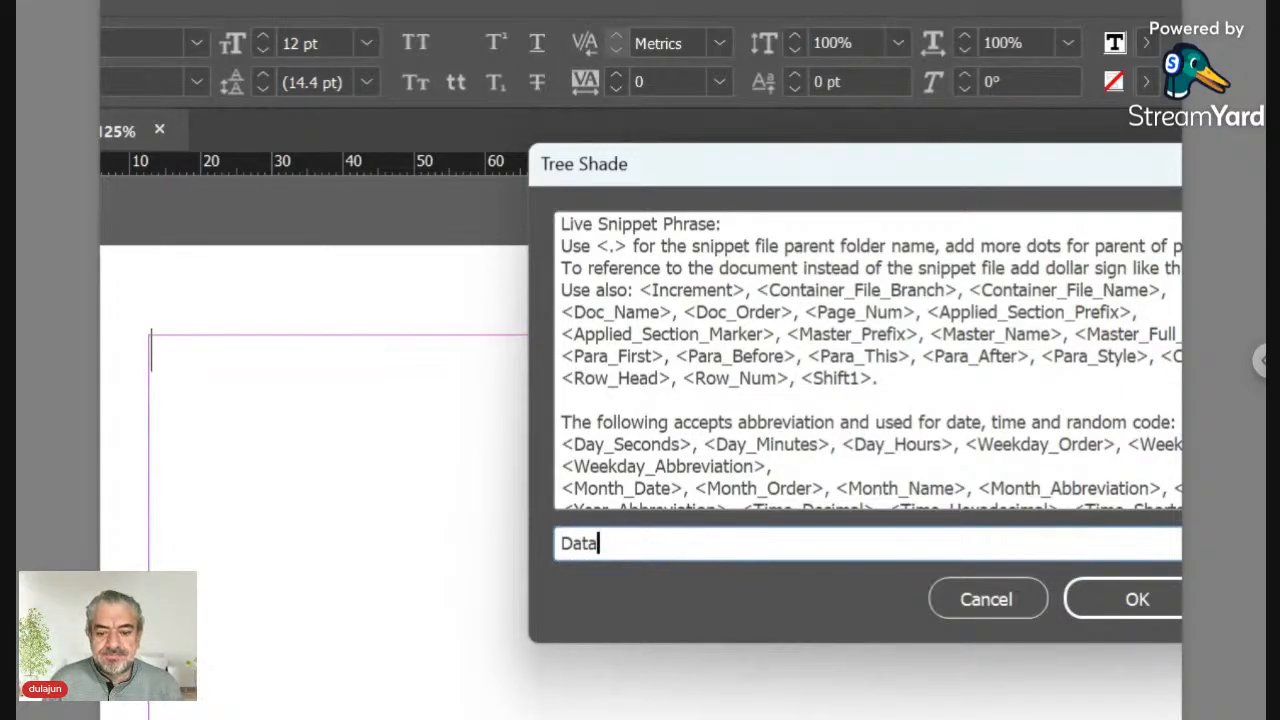
type("/")
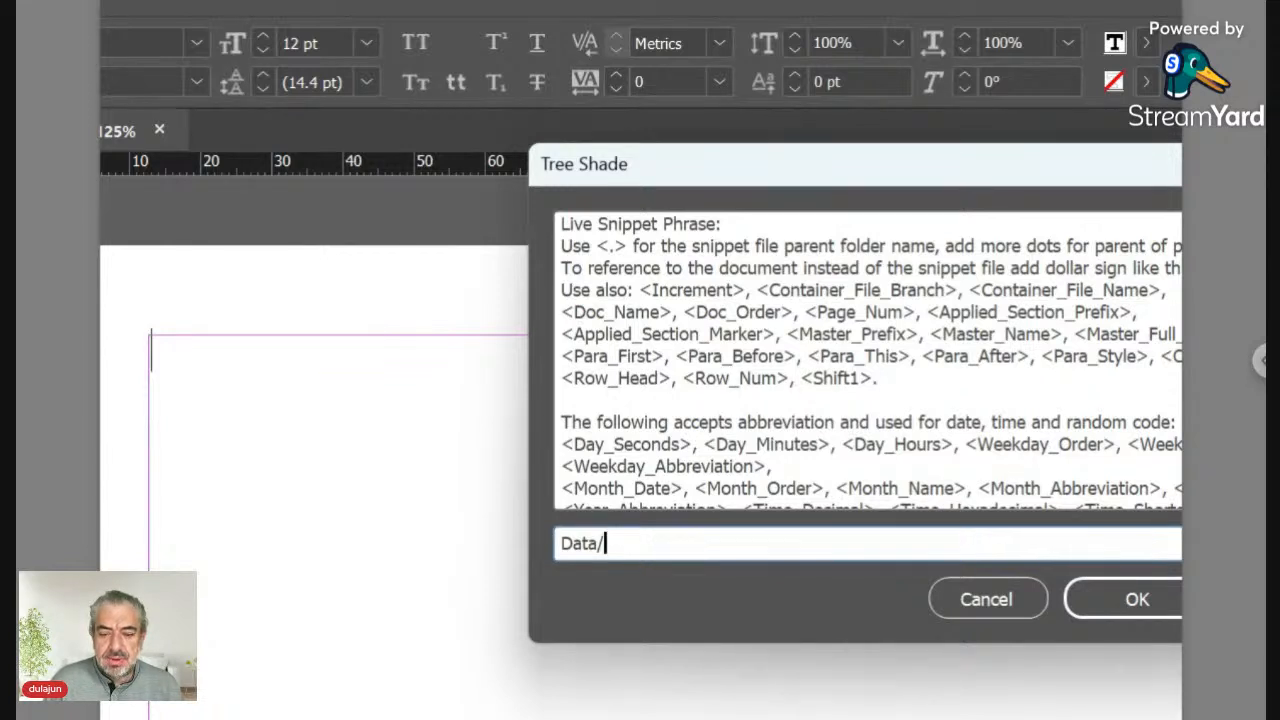
key("alt+Tab")
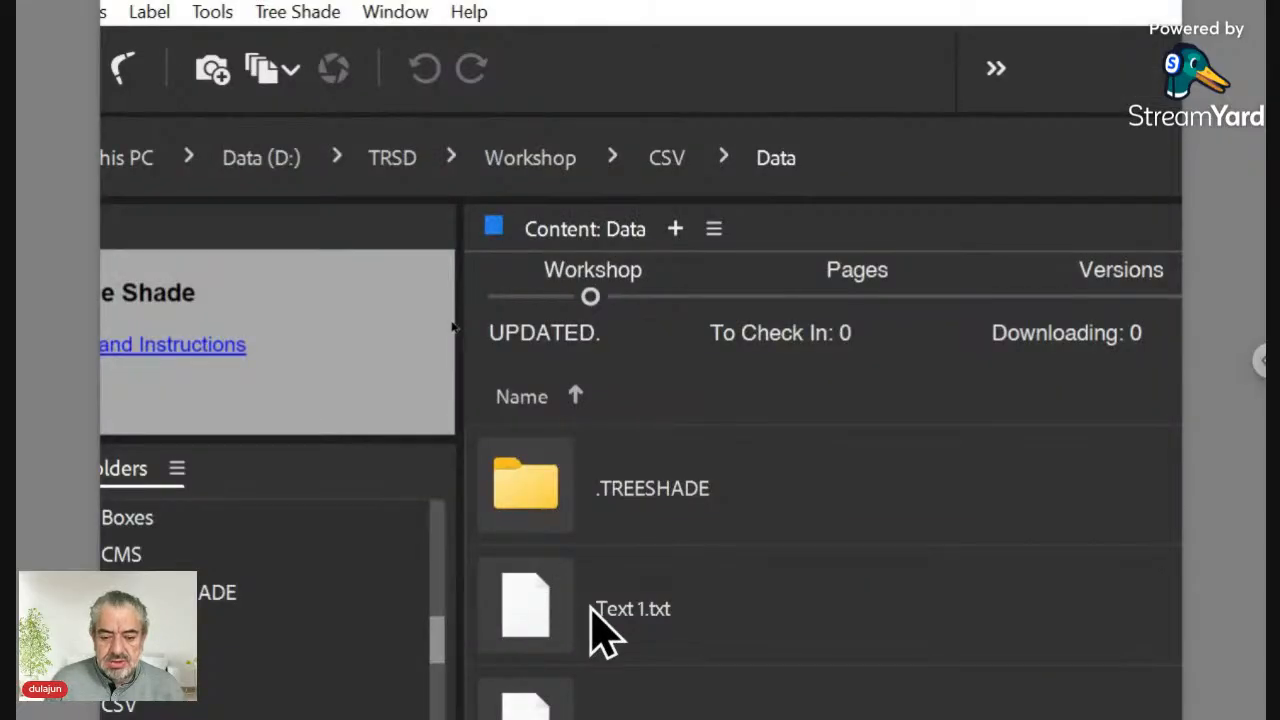
key("alt+Tab")
left_click(646, 541)
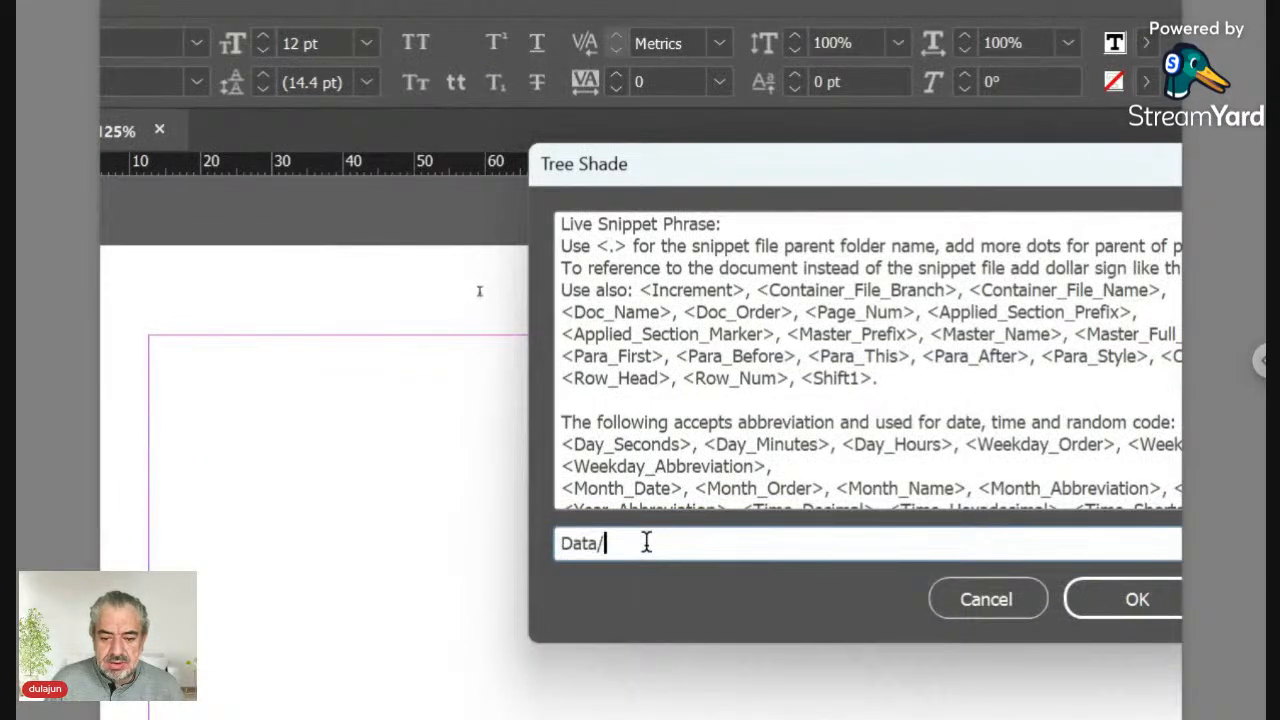
type("Tex")
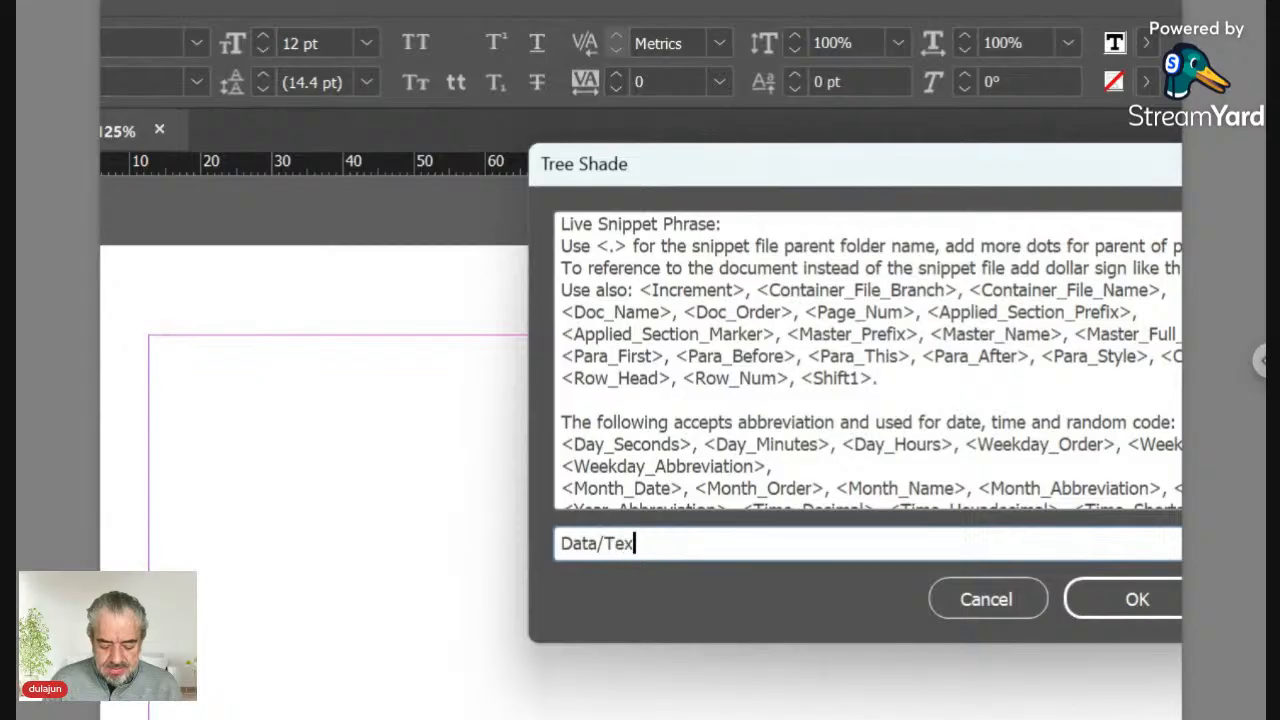
type("t 1")
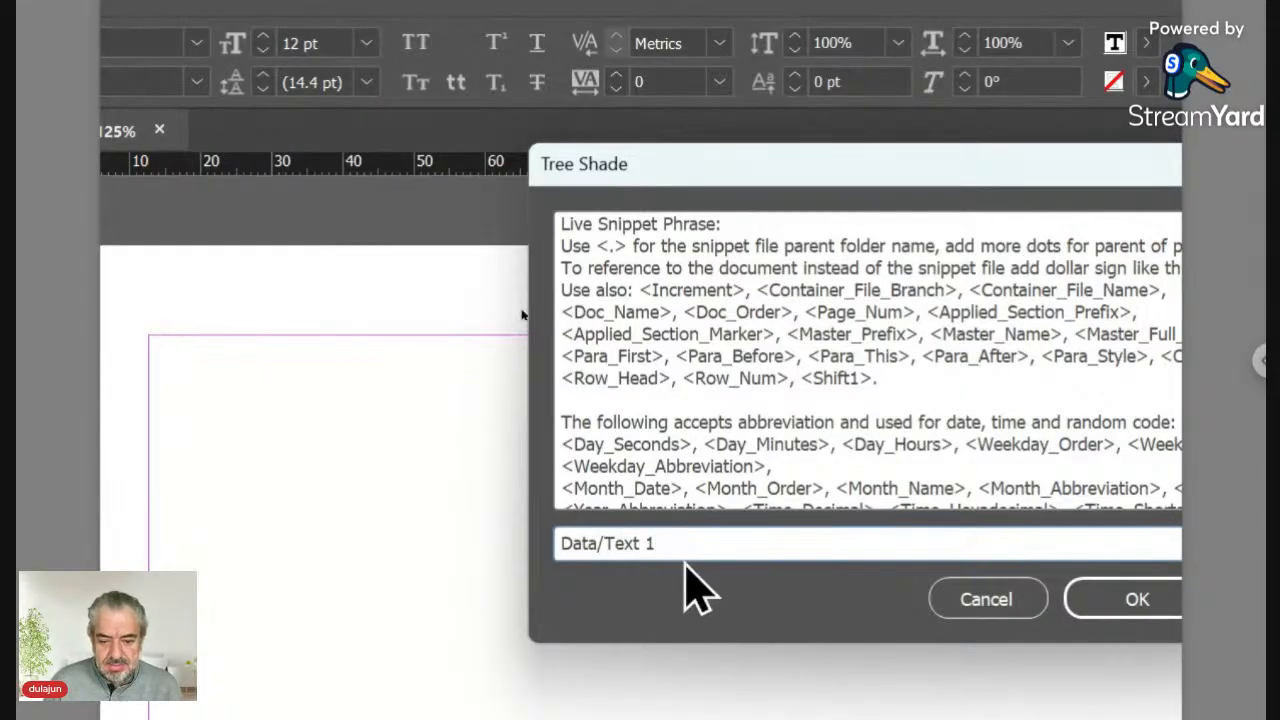
Accept the phrase and cancel the new live snippet at its path, method and separator entry
left_click(1058, 605)
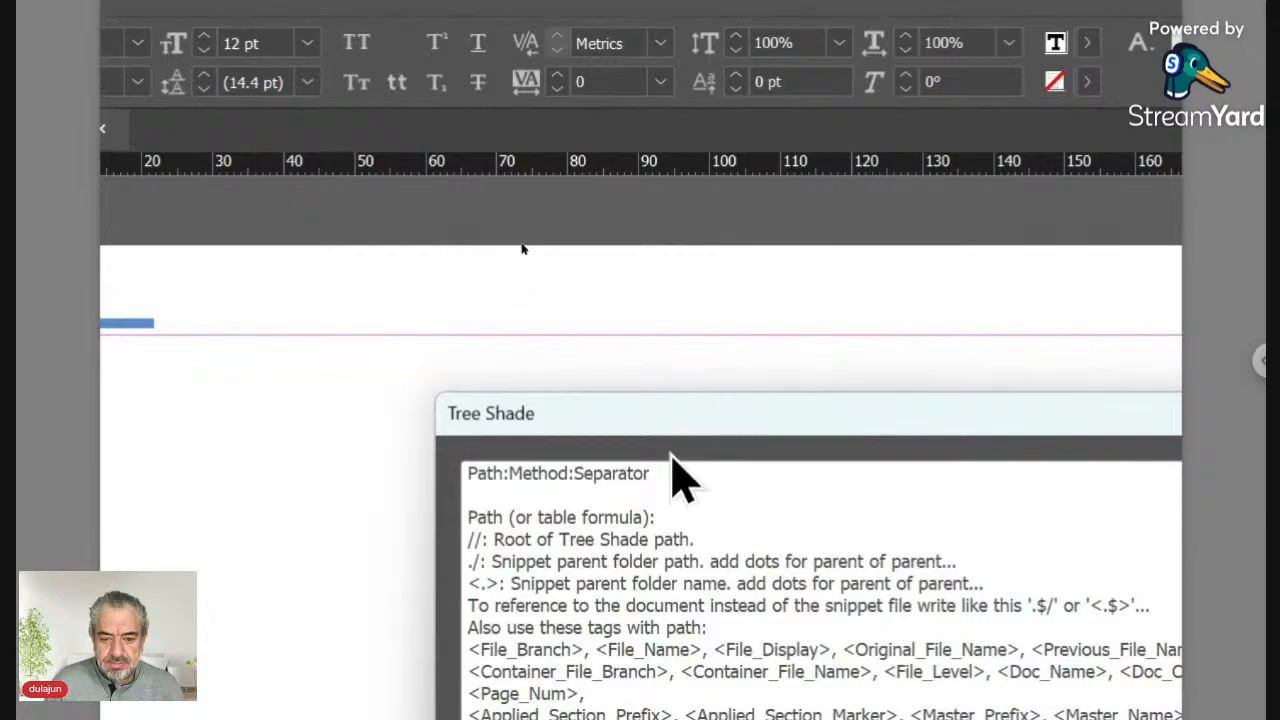
left_click_drag(669, 430, 526, 244)
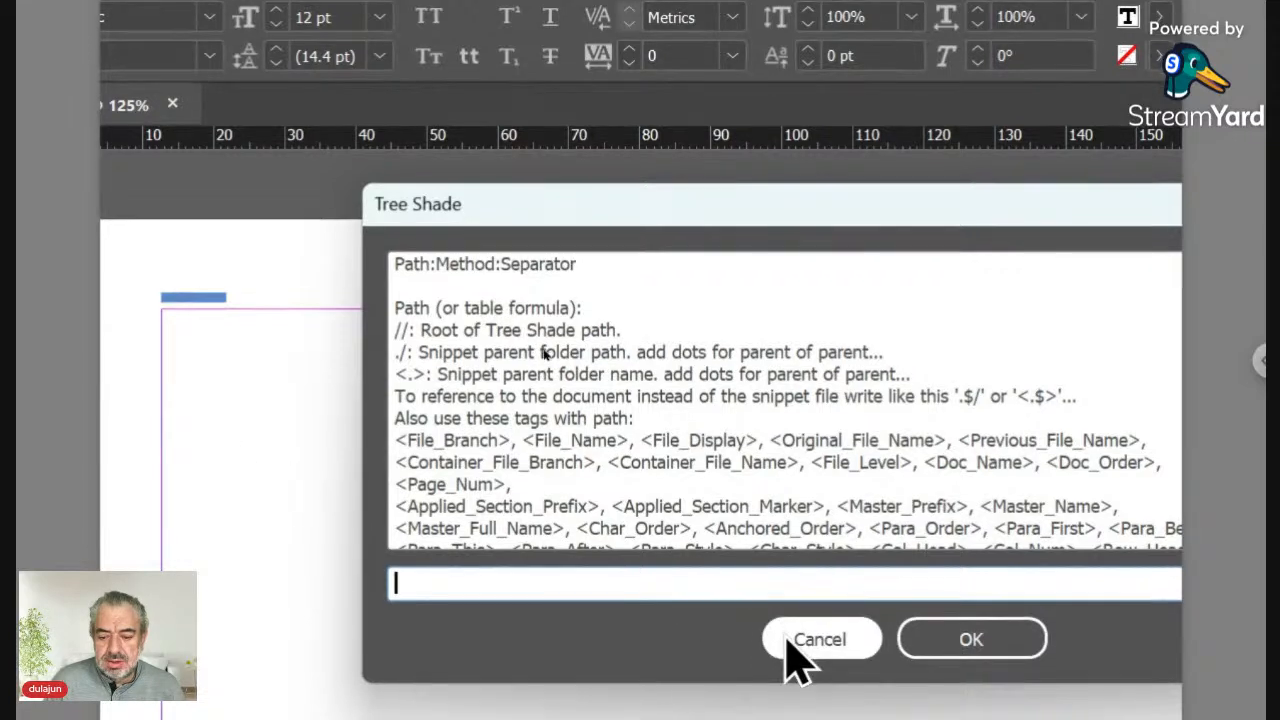
left_click(788, 645)
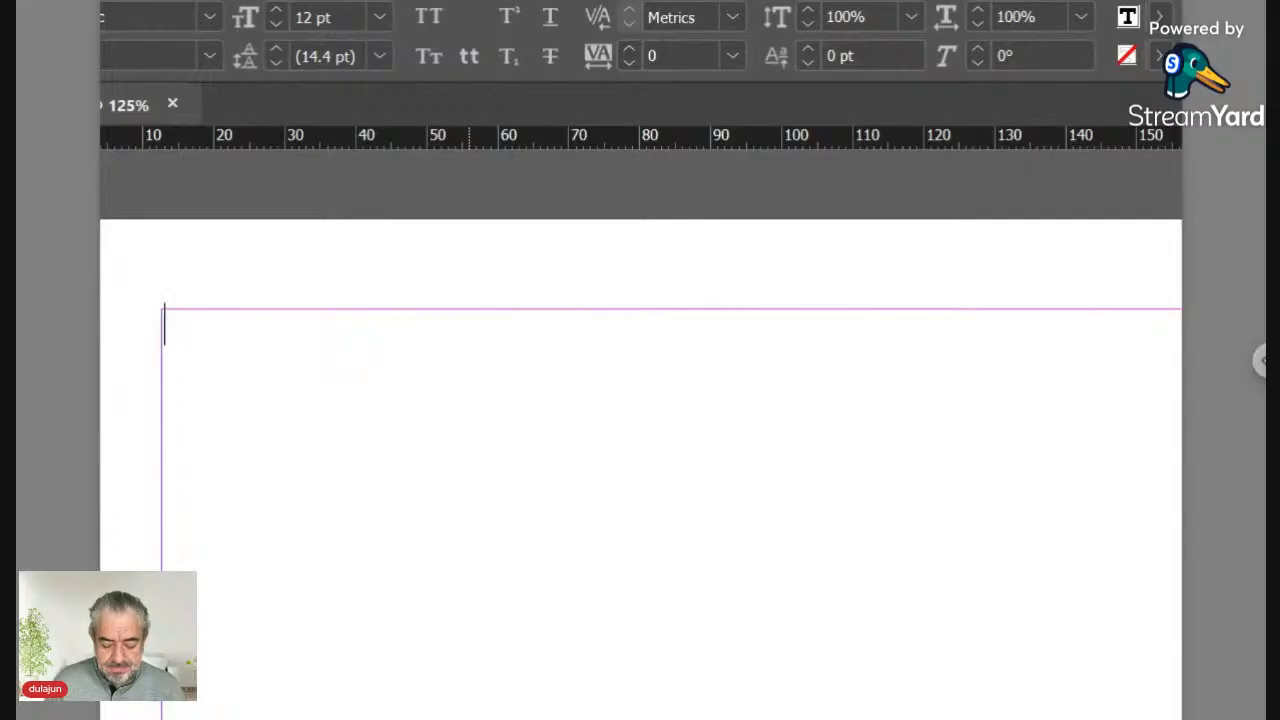
Switch to Bridge, view the content of Text 1.txt without changing it, and return to Layout.indd in InDesign
key("alt+Tab")
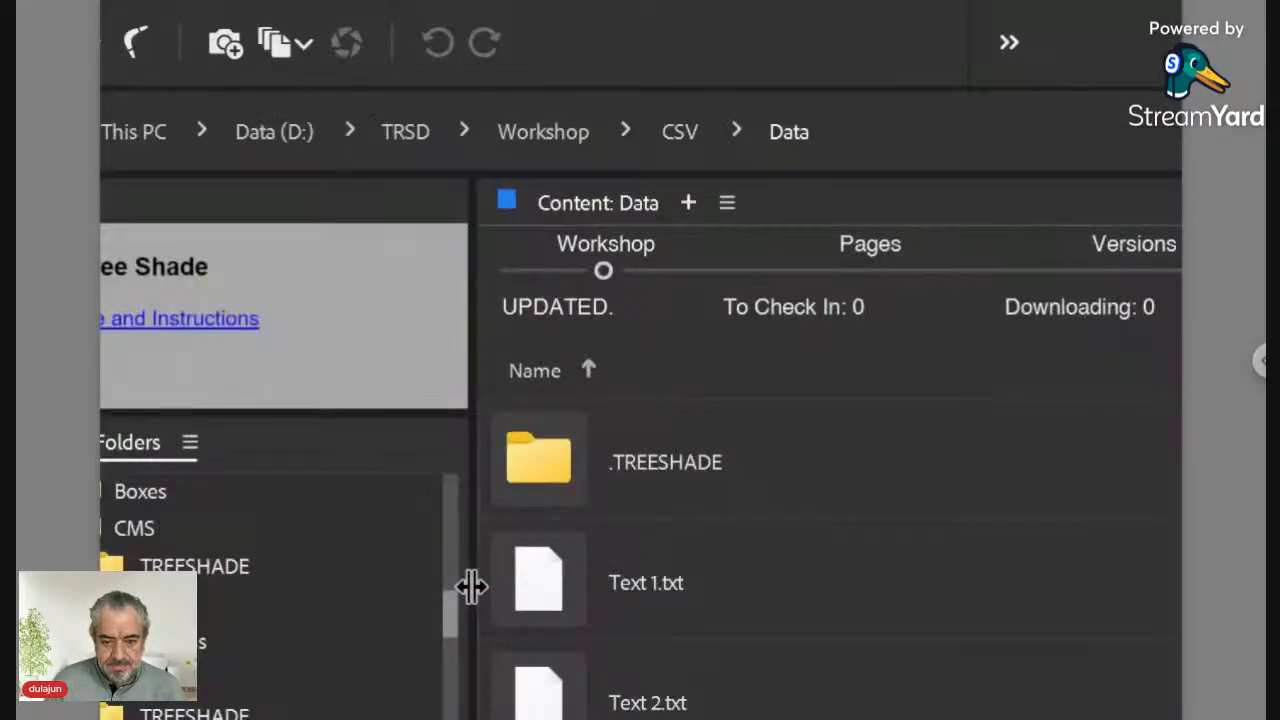
left_click(709, 600)
double_click(709, 600)
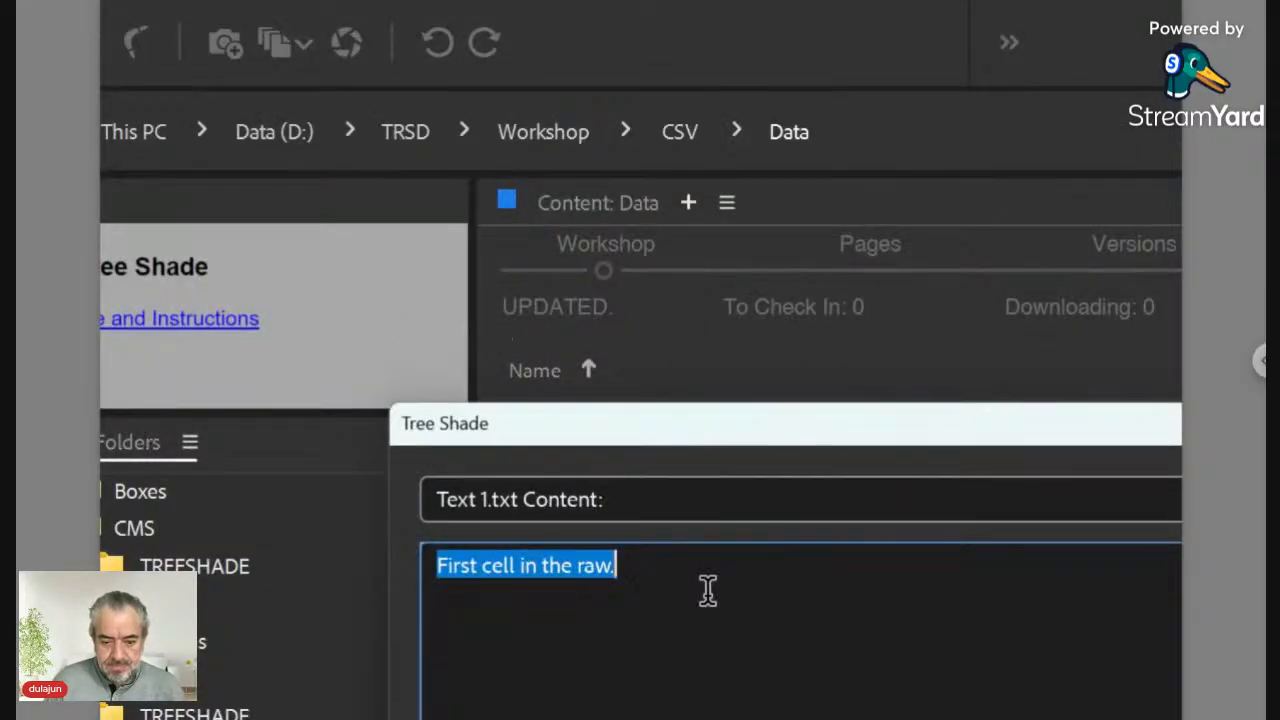
key("Escape")
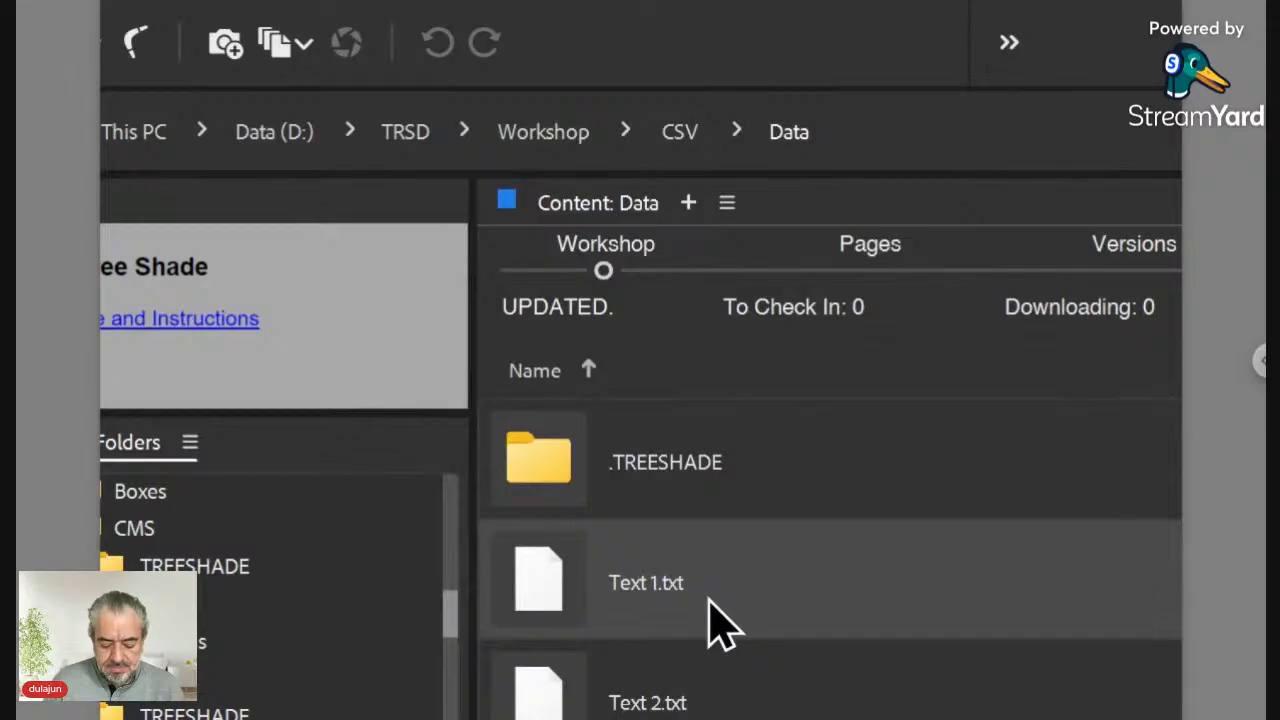
key("alt+Tab")
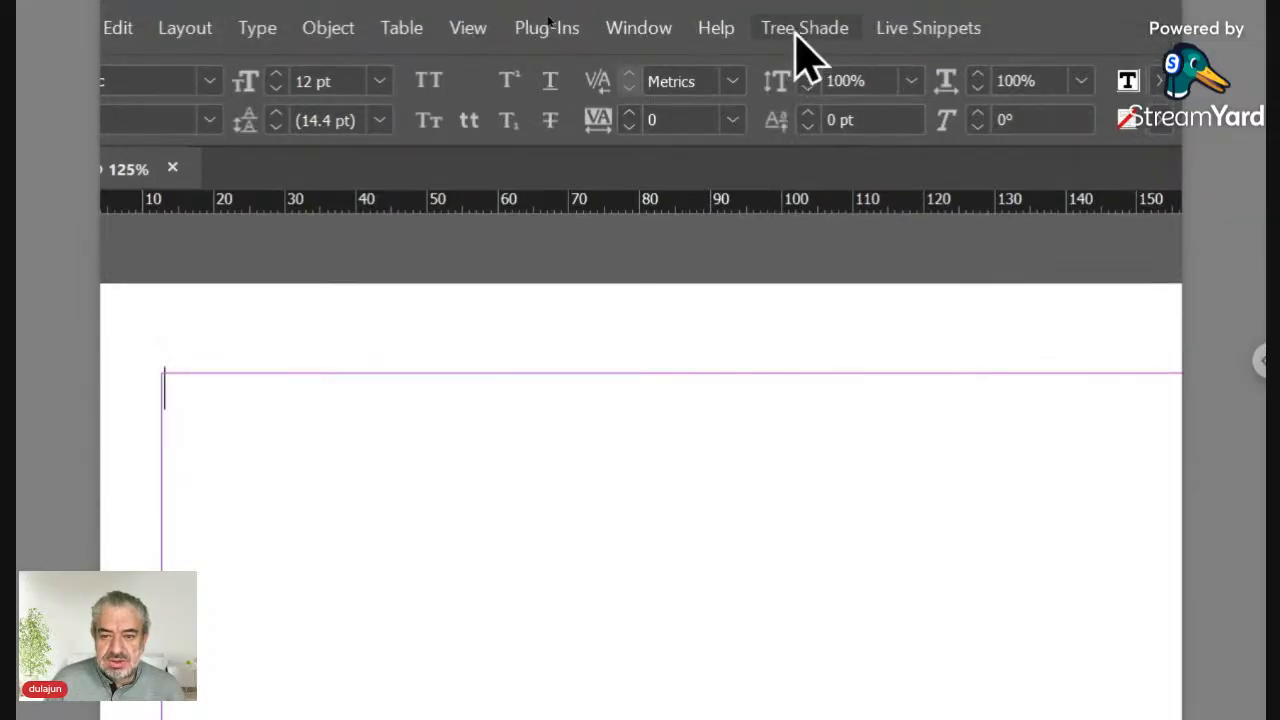
Place the live snippet with the identifier Data/Text 1 in the text frame
left_click(893, 30)
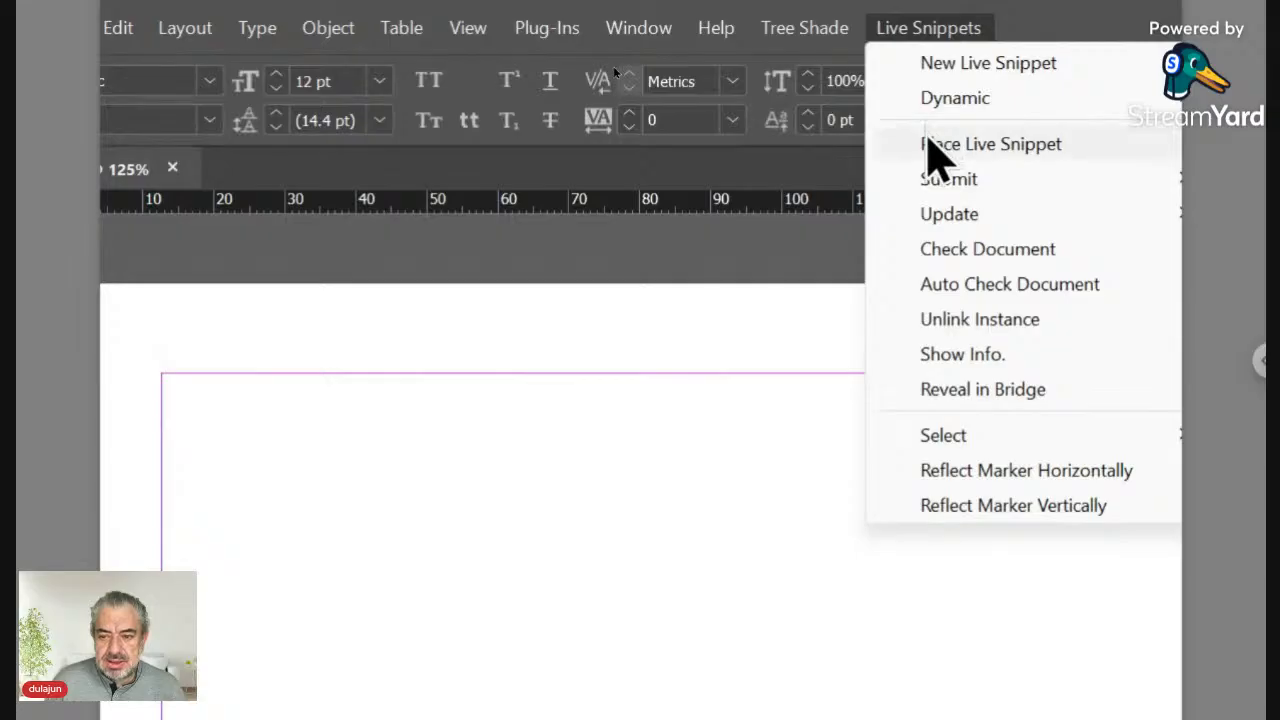
left_click(979, 150)
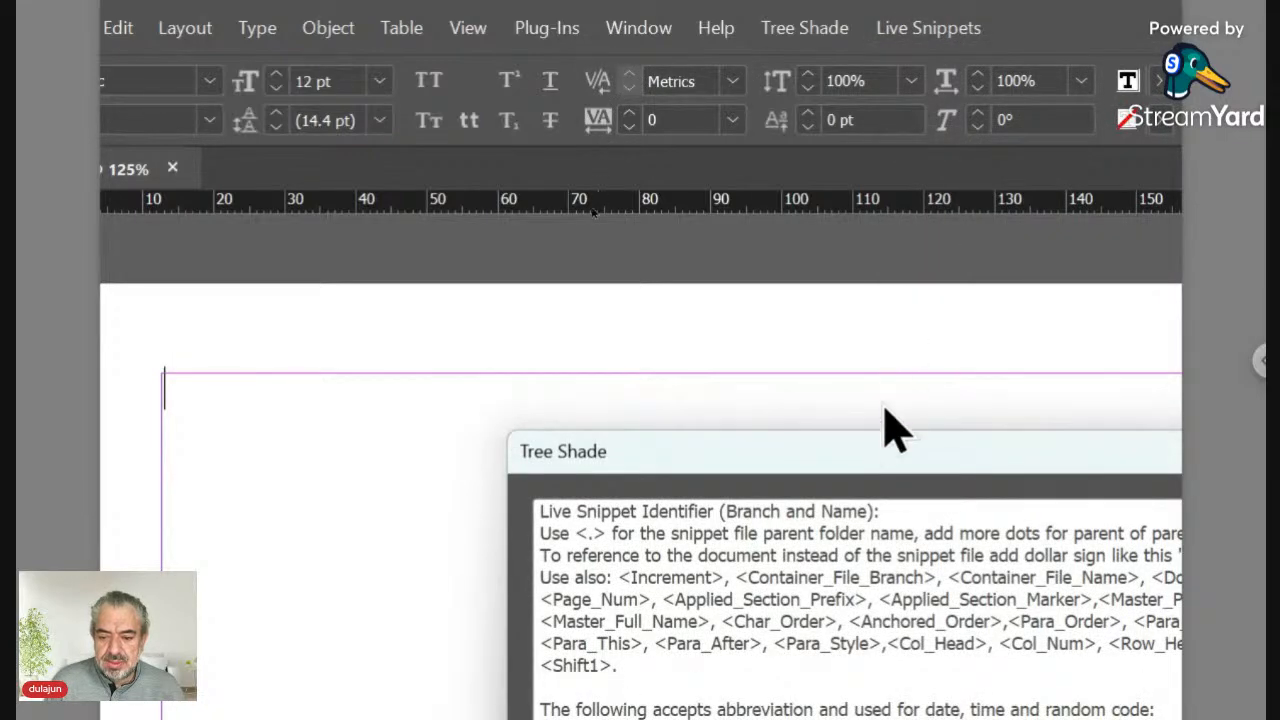
left_click_drag(877, 468, 890, 235)
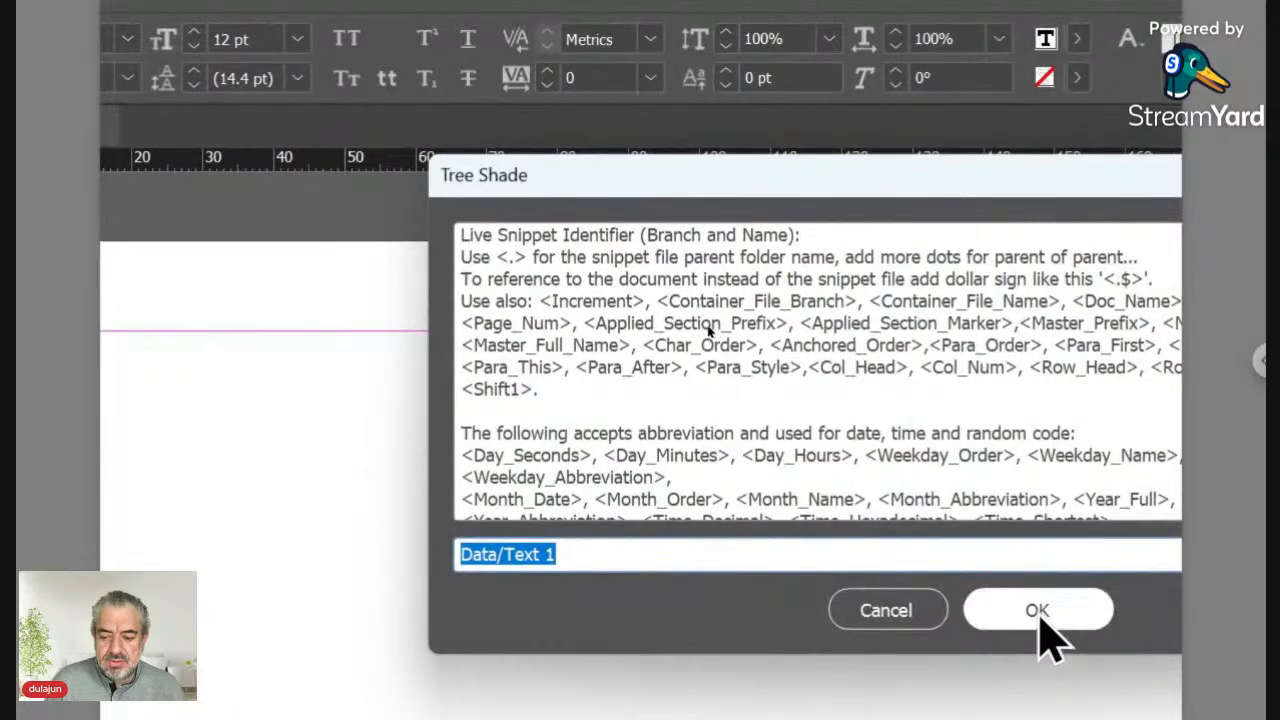
left_click(1037, 612)
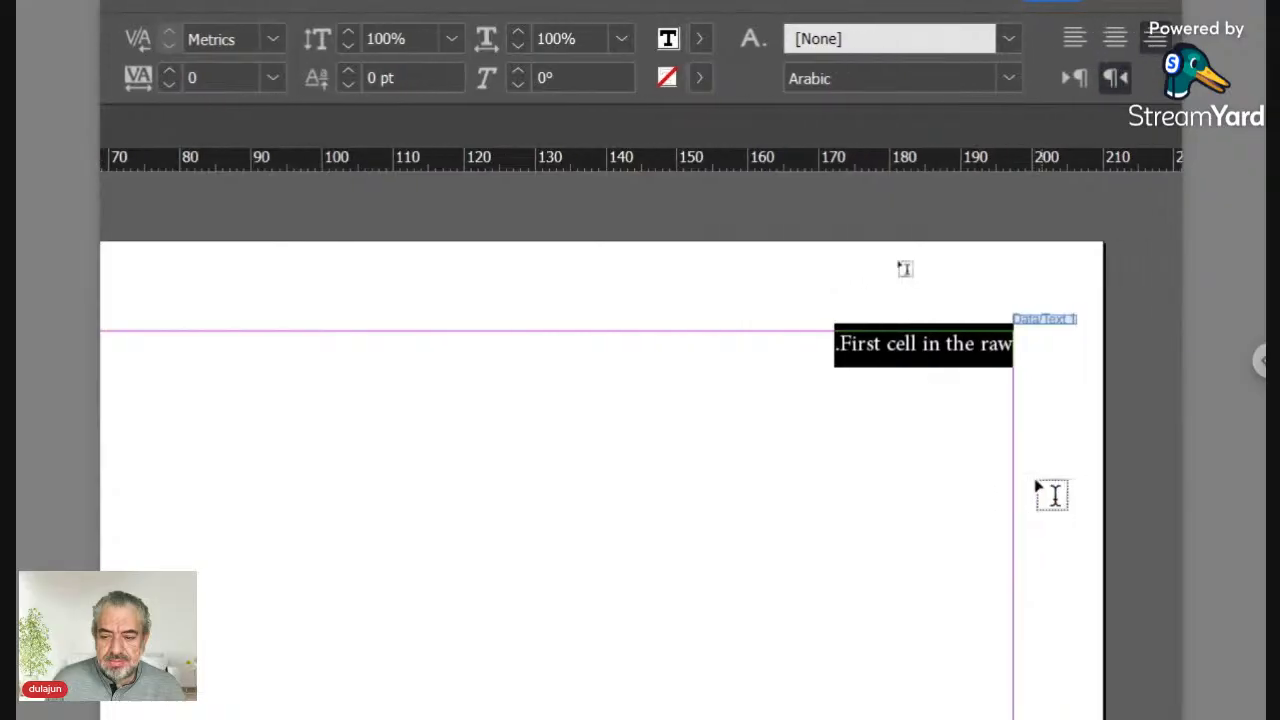
Create a new paragraph style named Body and apply it to the placed snippet text
left_click(883, 344)
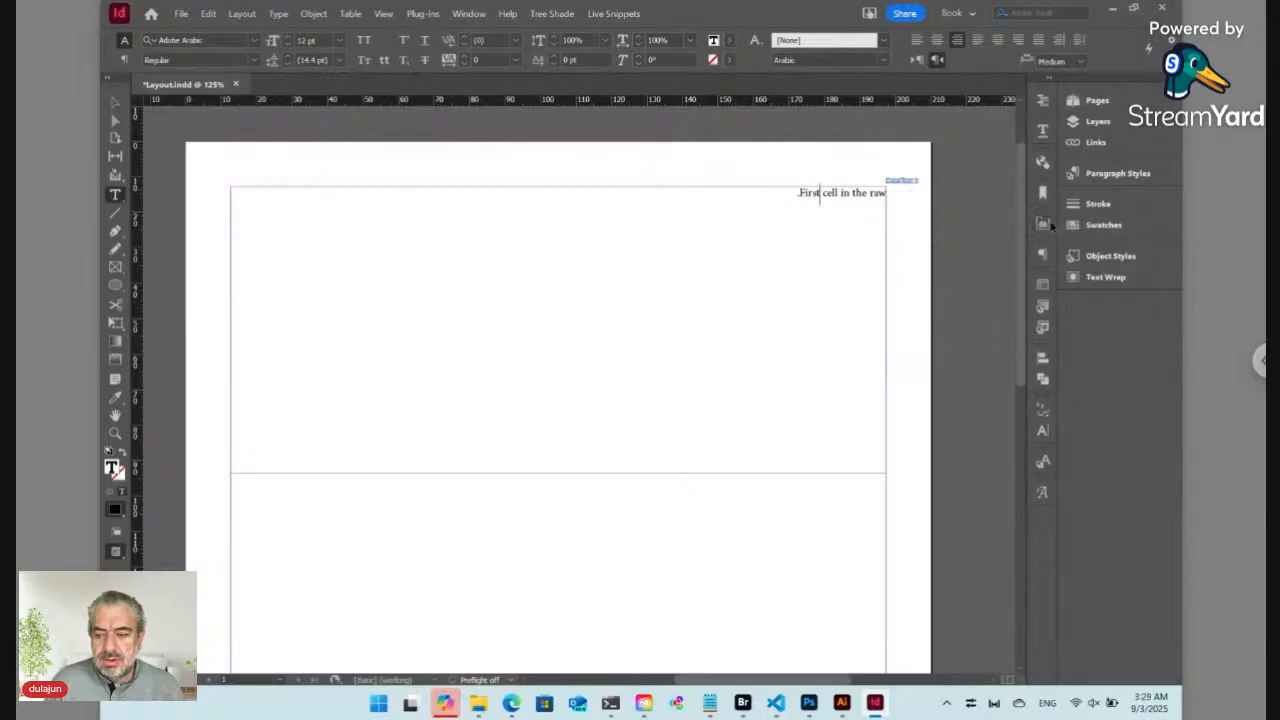
left_click(1082, 173)
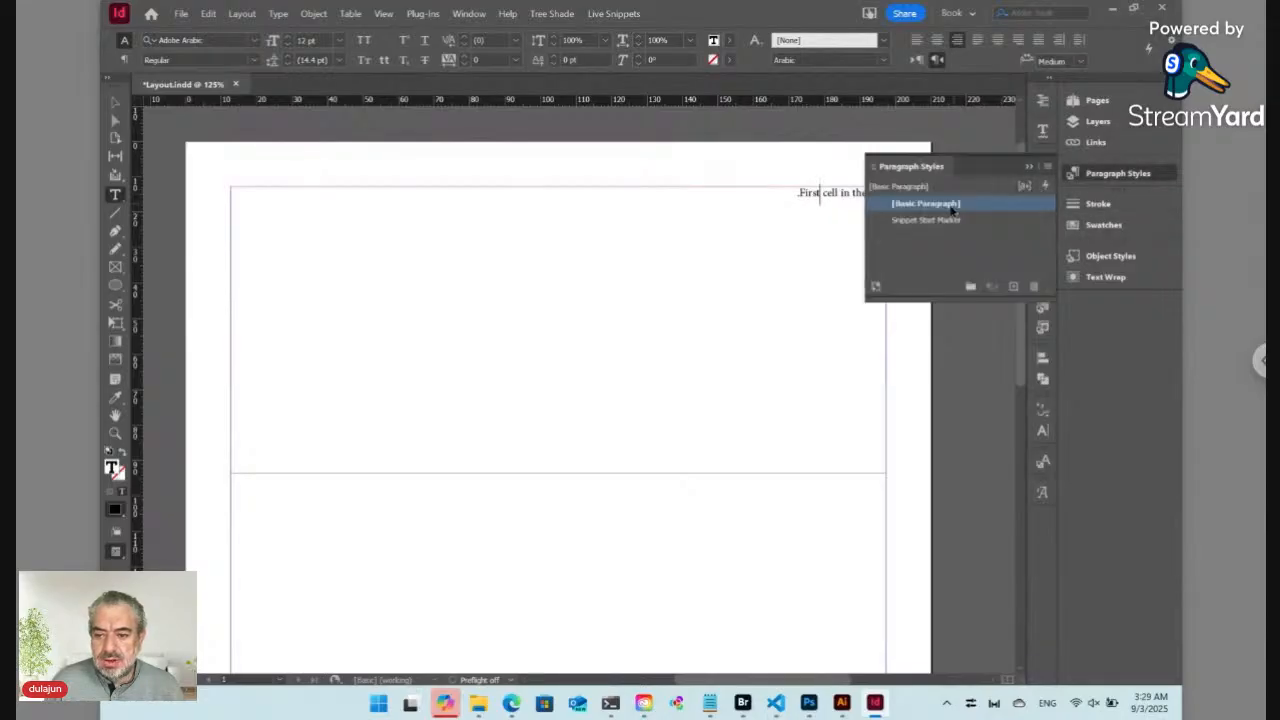
left_click(1047, 166)
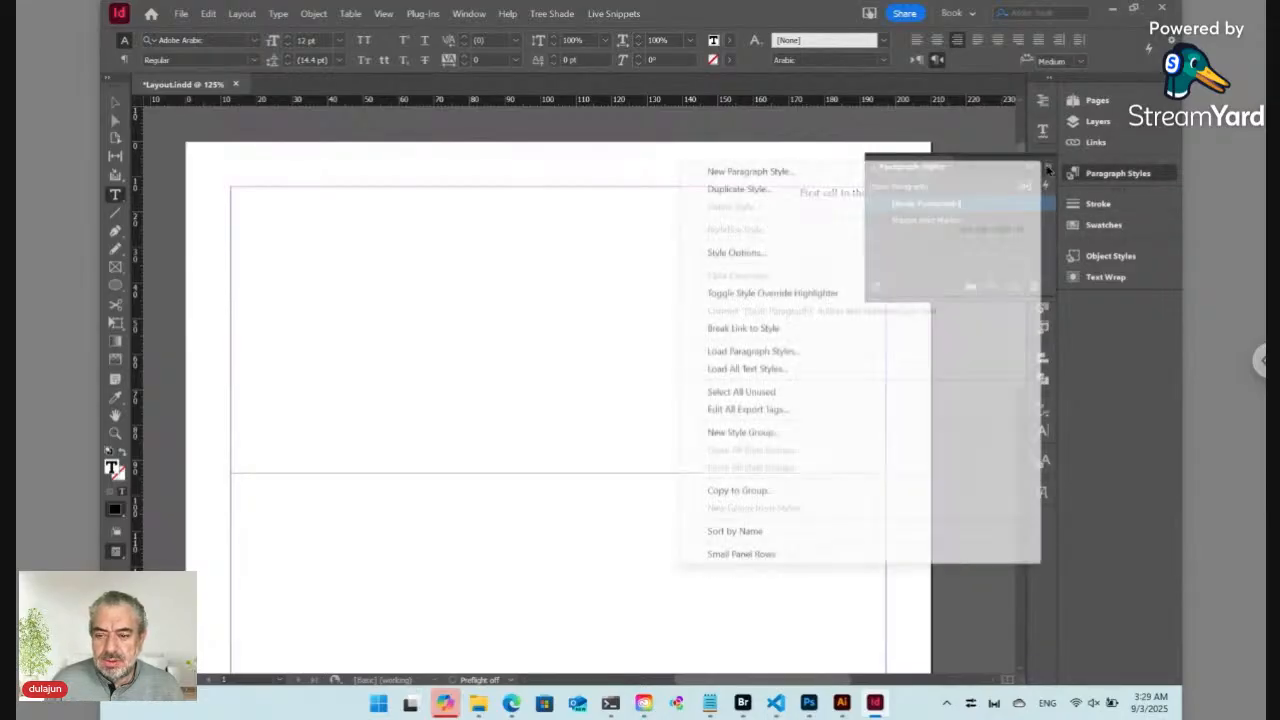
left_click(946, 171)
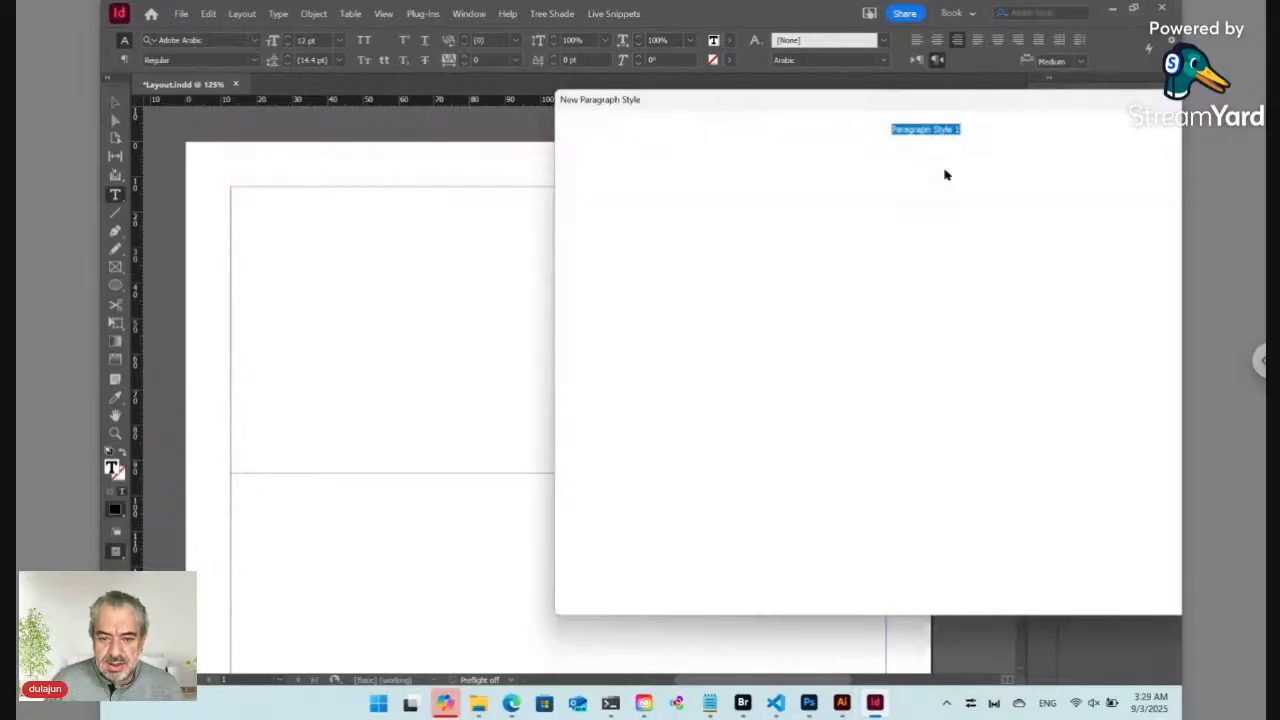
type("Body")
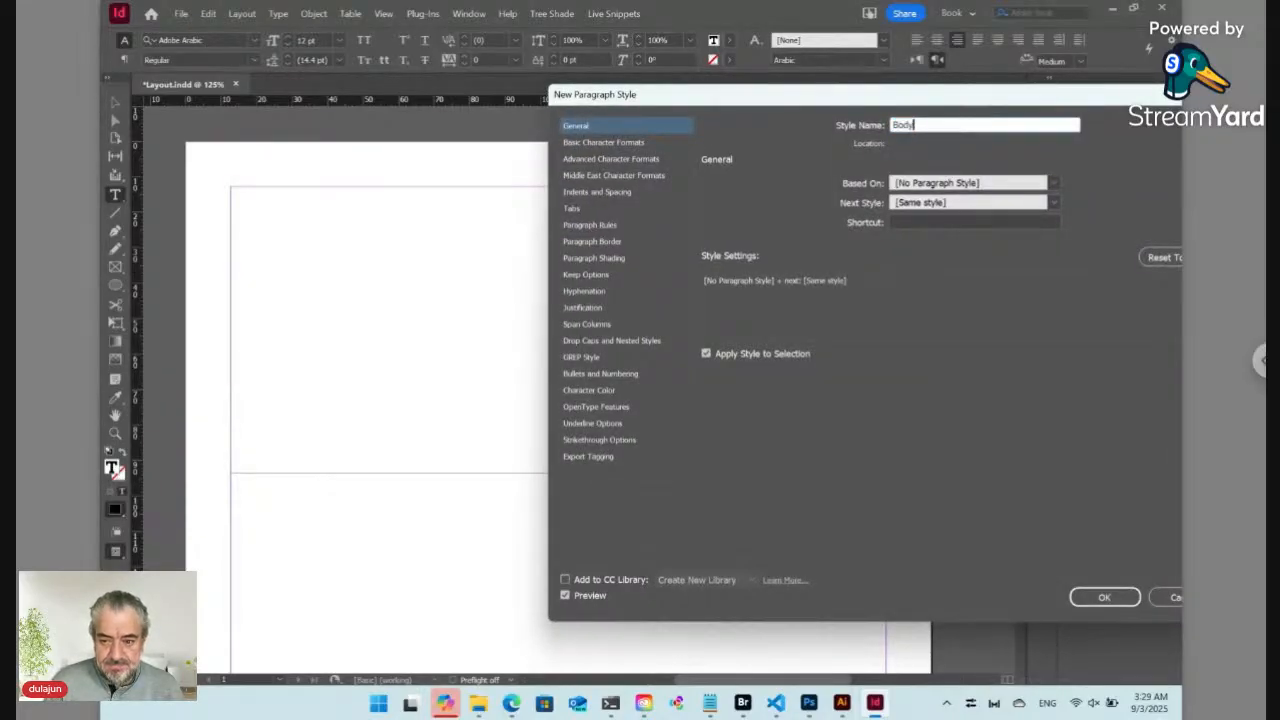
key("Return")
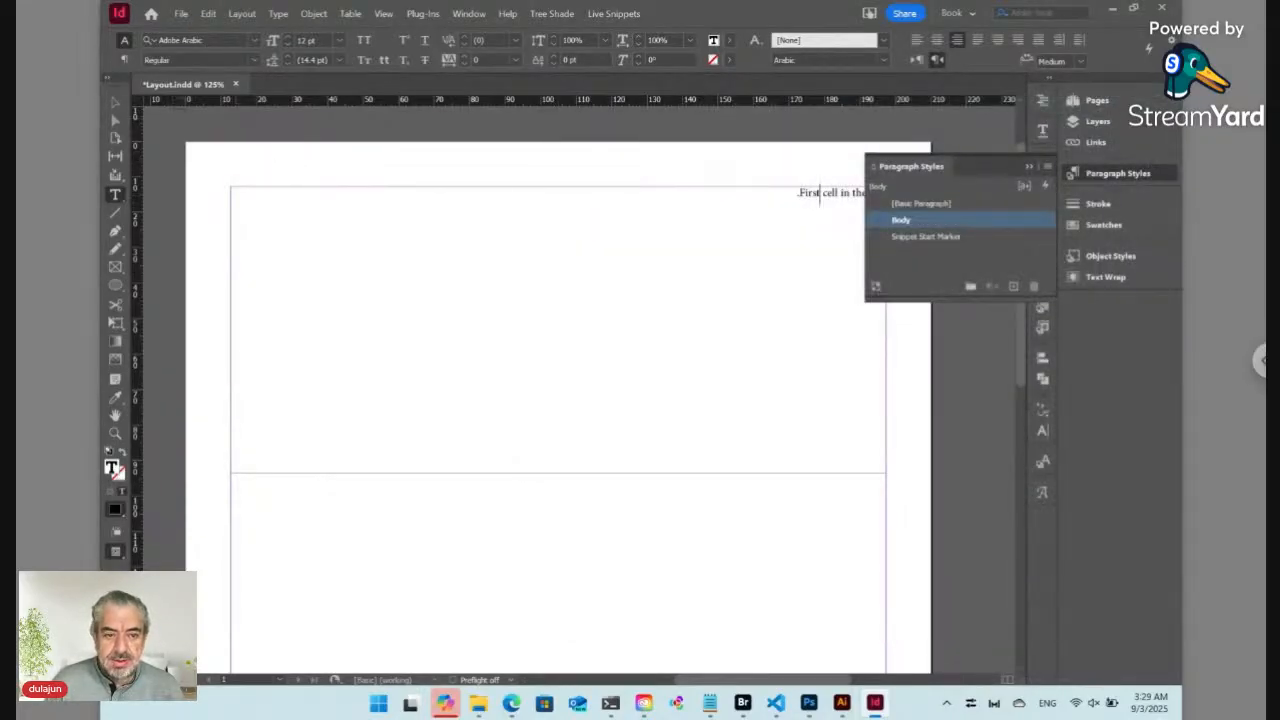
Set the snippet paragraph's direction to left-to-right and its font size to 48 pt
left_click(123, 60)
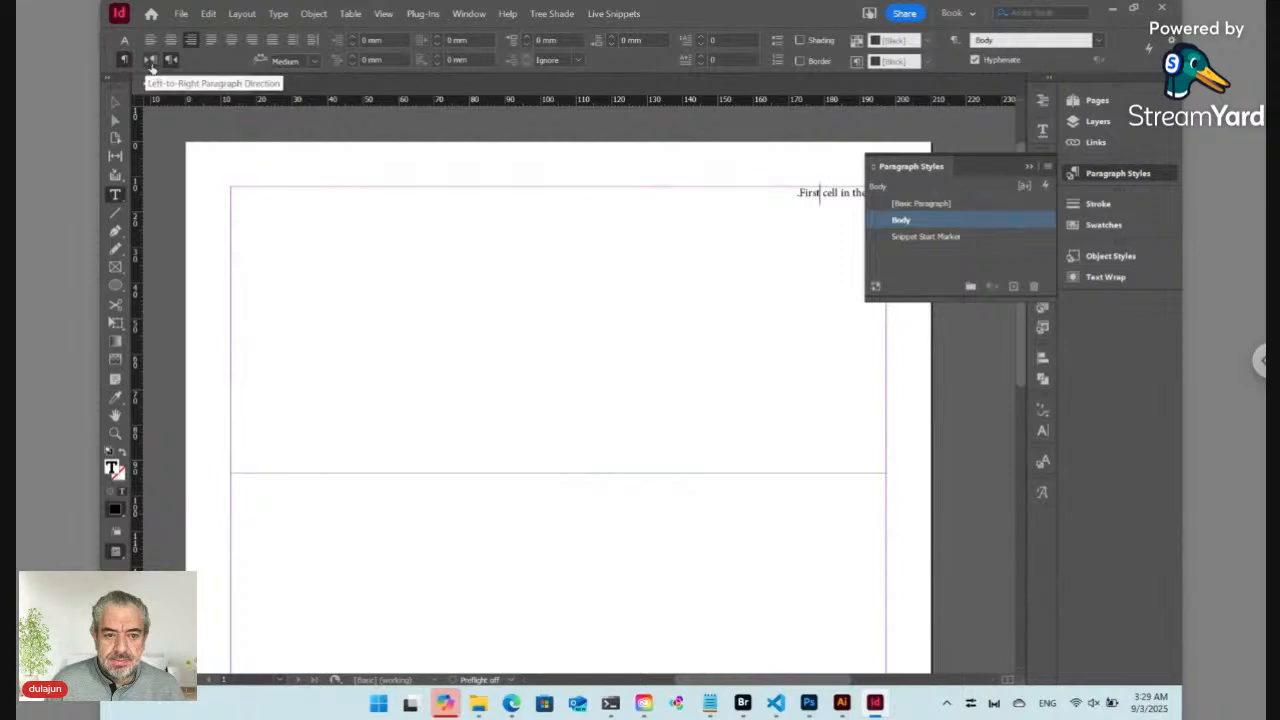
left_click(150, 61)
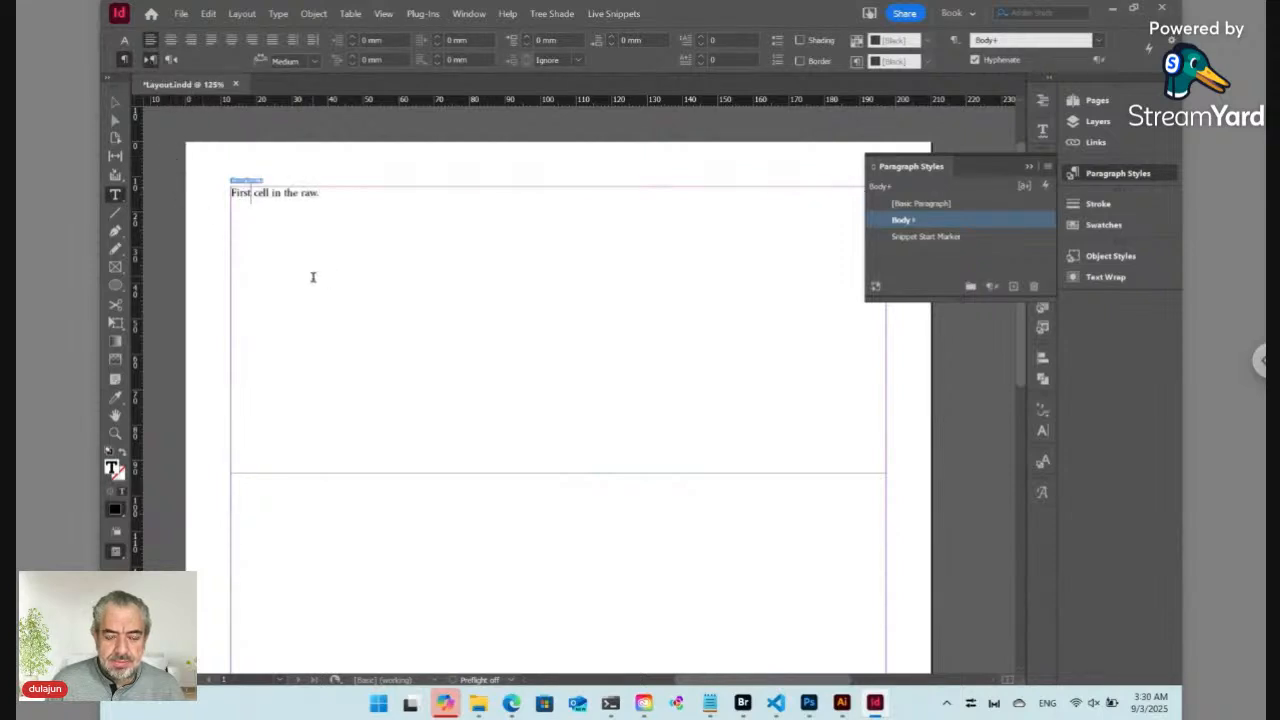
left_click(124, 41)
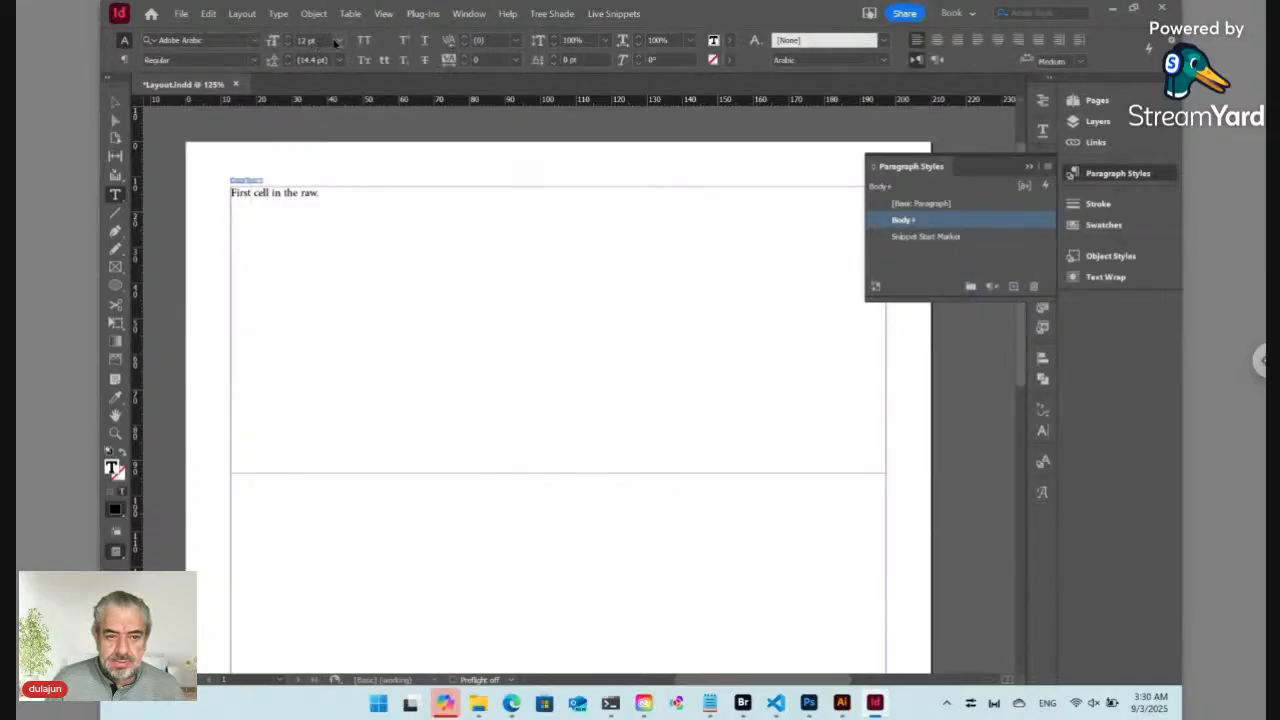
left_click(339, 42)
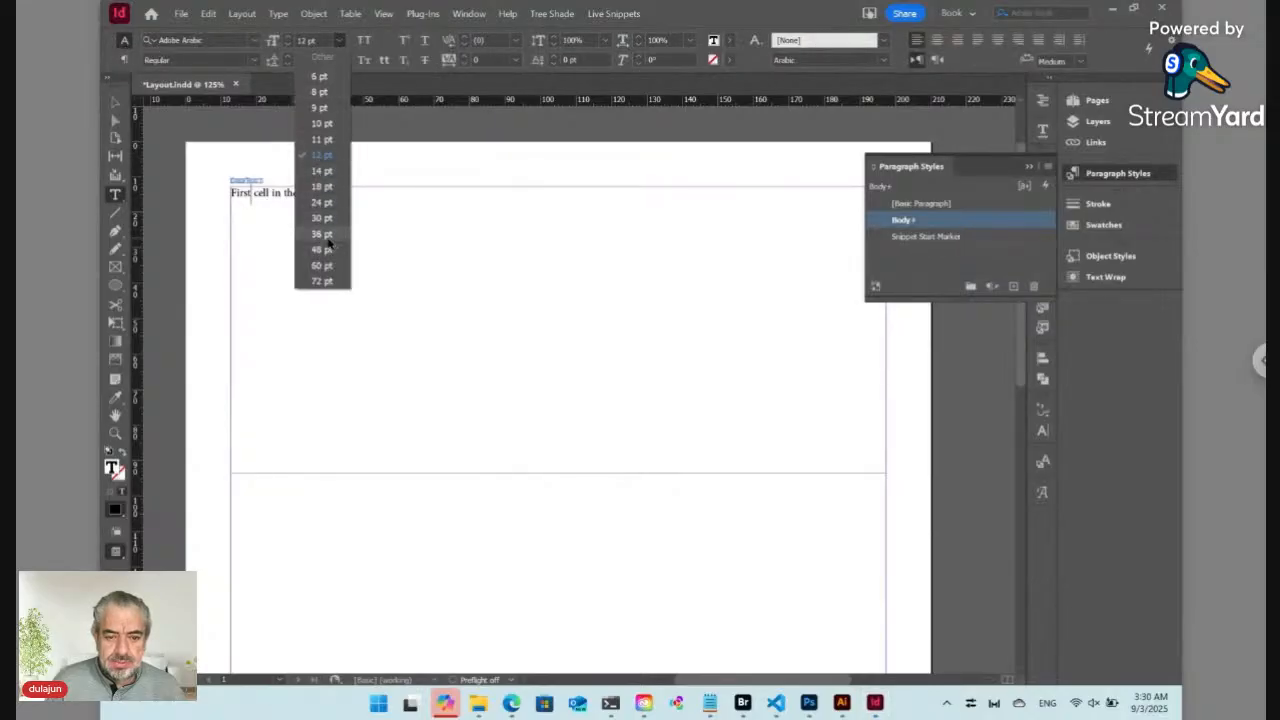
left_click(321, 249)
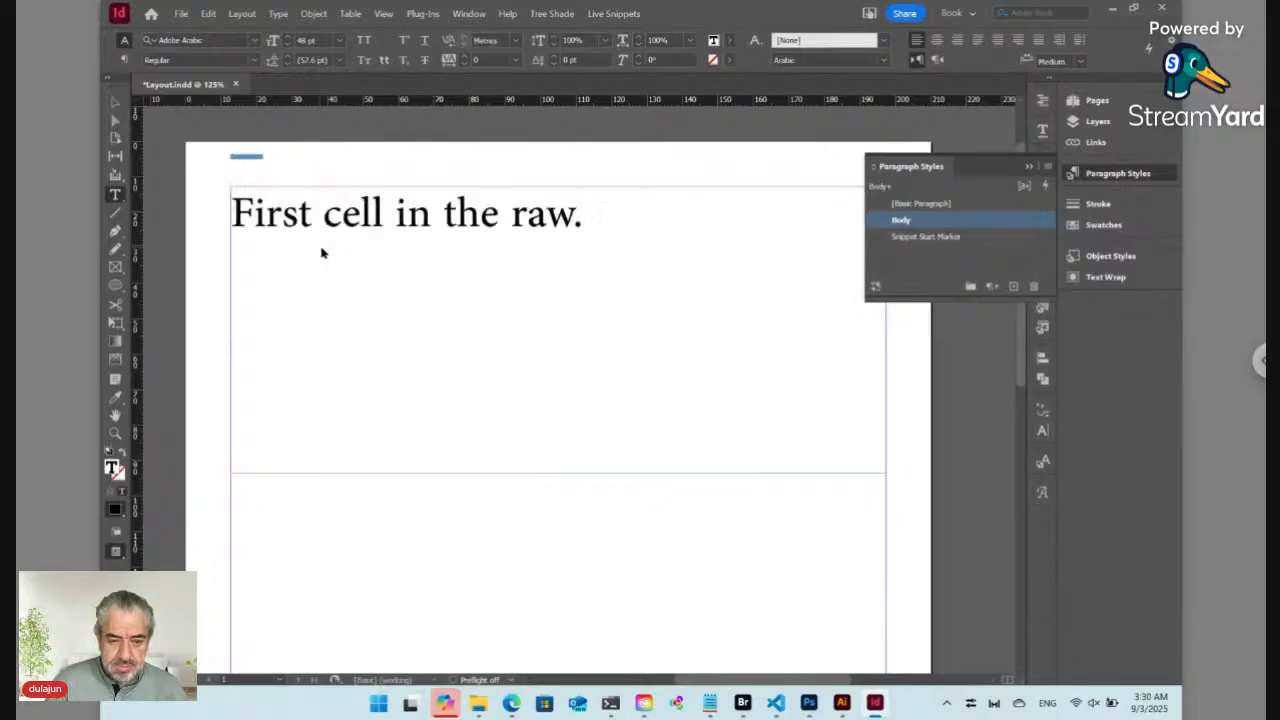
Show hidden characters, examine the snippet's name marker and its start and end markers up close, and deselect everything
left_click(246, 155)
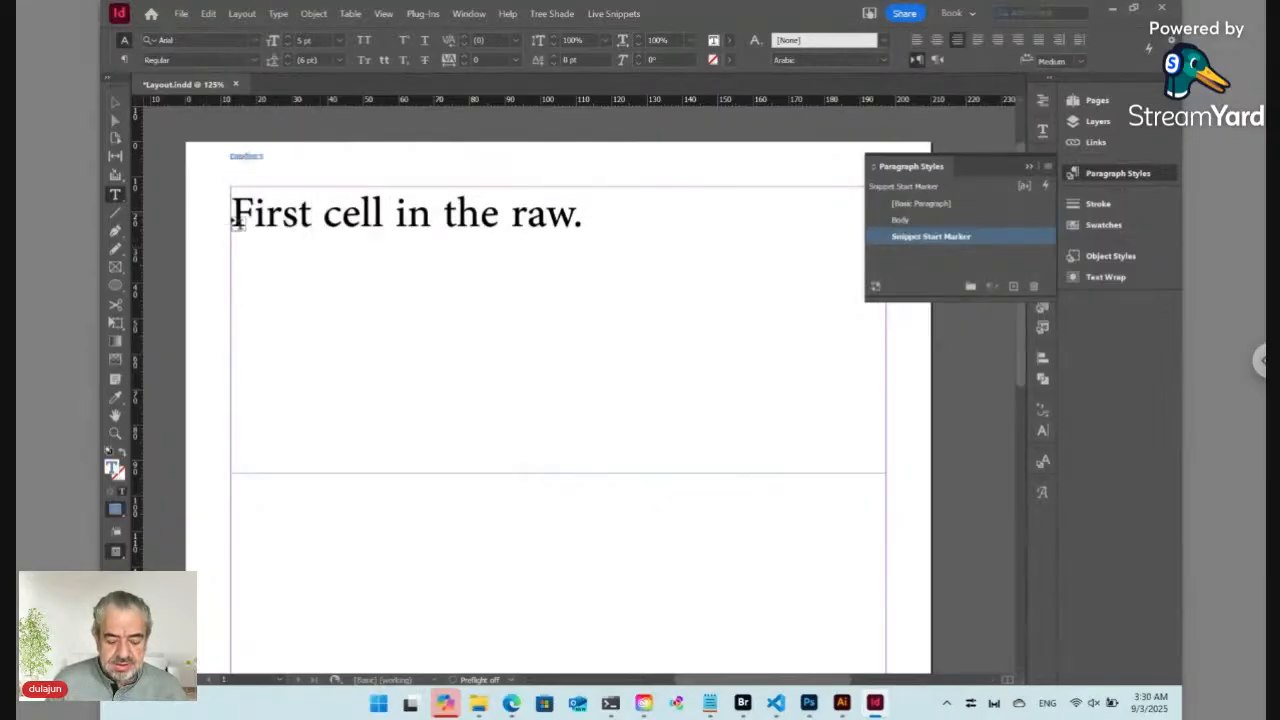
key("ctrl+alt+i")
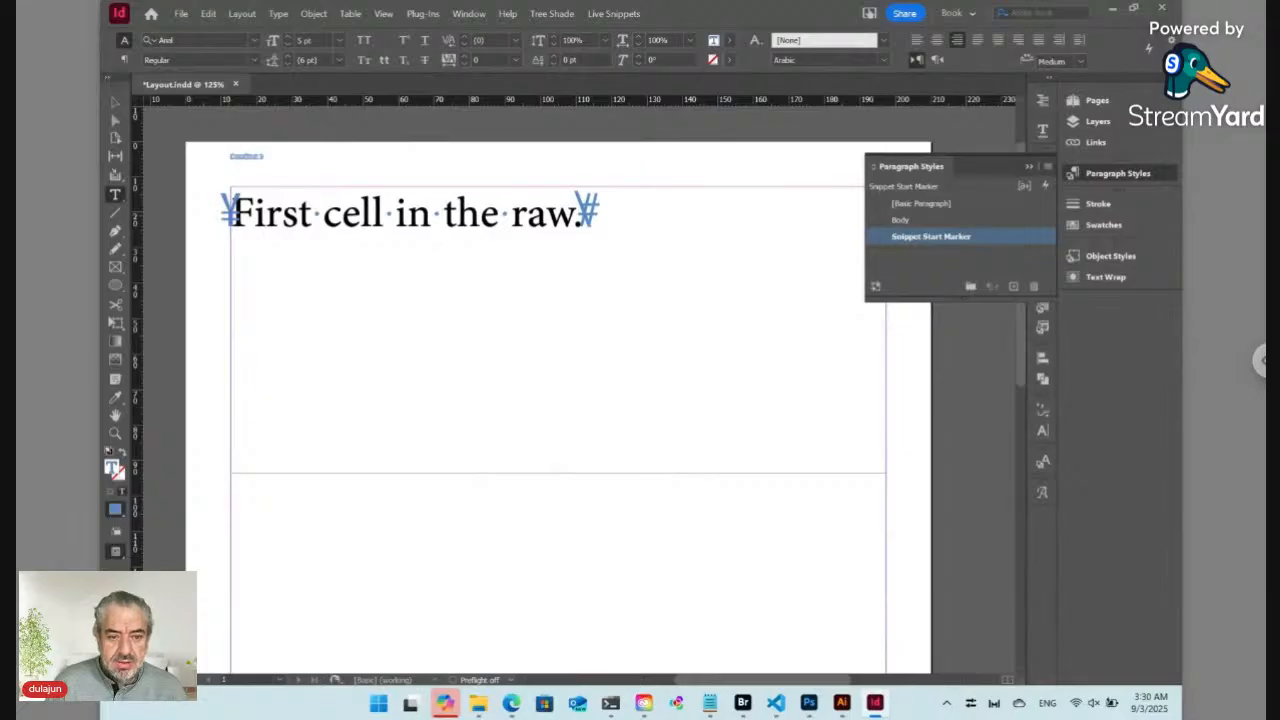
left_click(114, 433)
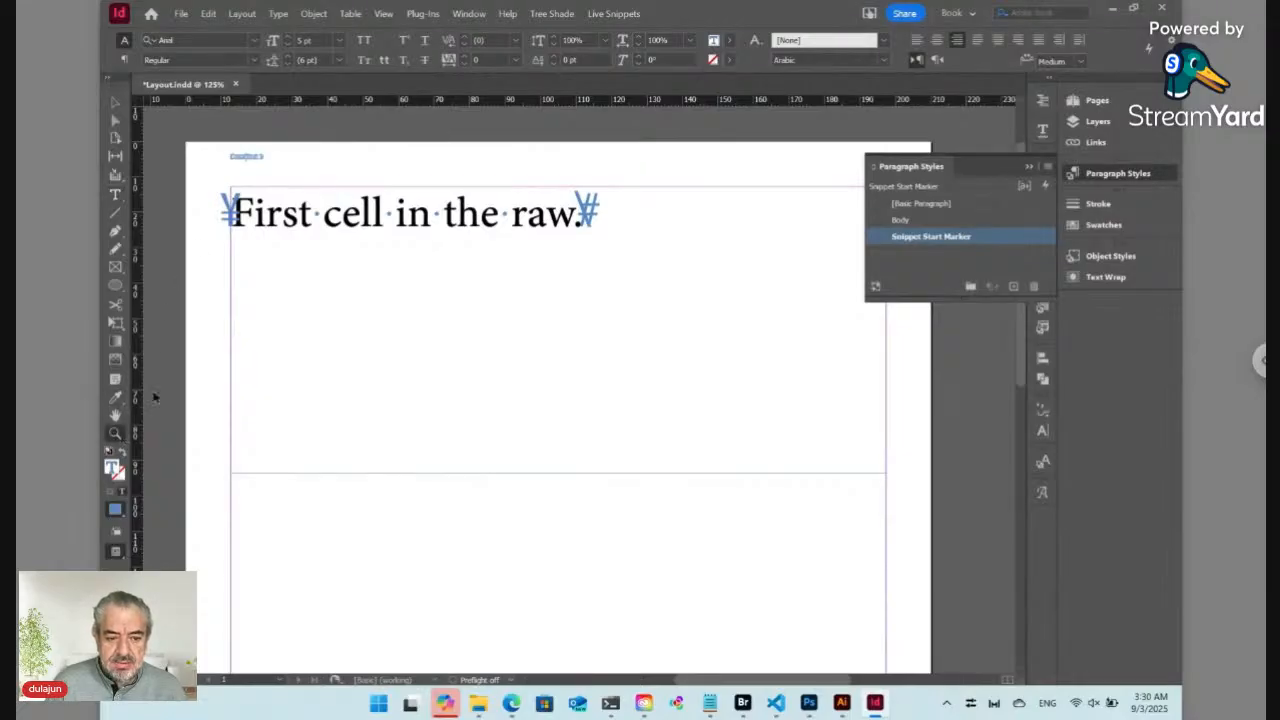
left_click_drag(207, 144, 605, 303)
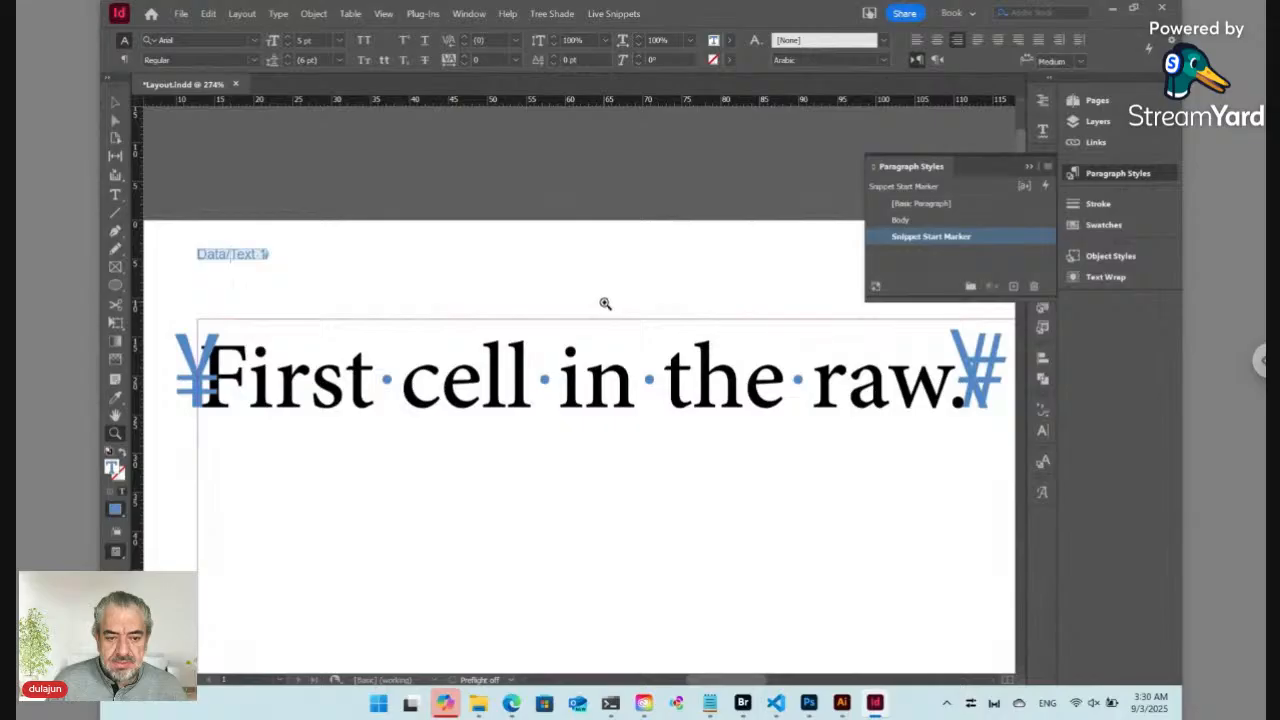
key("ctrl+shift+a")
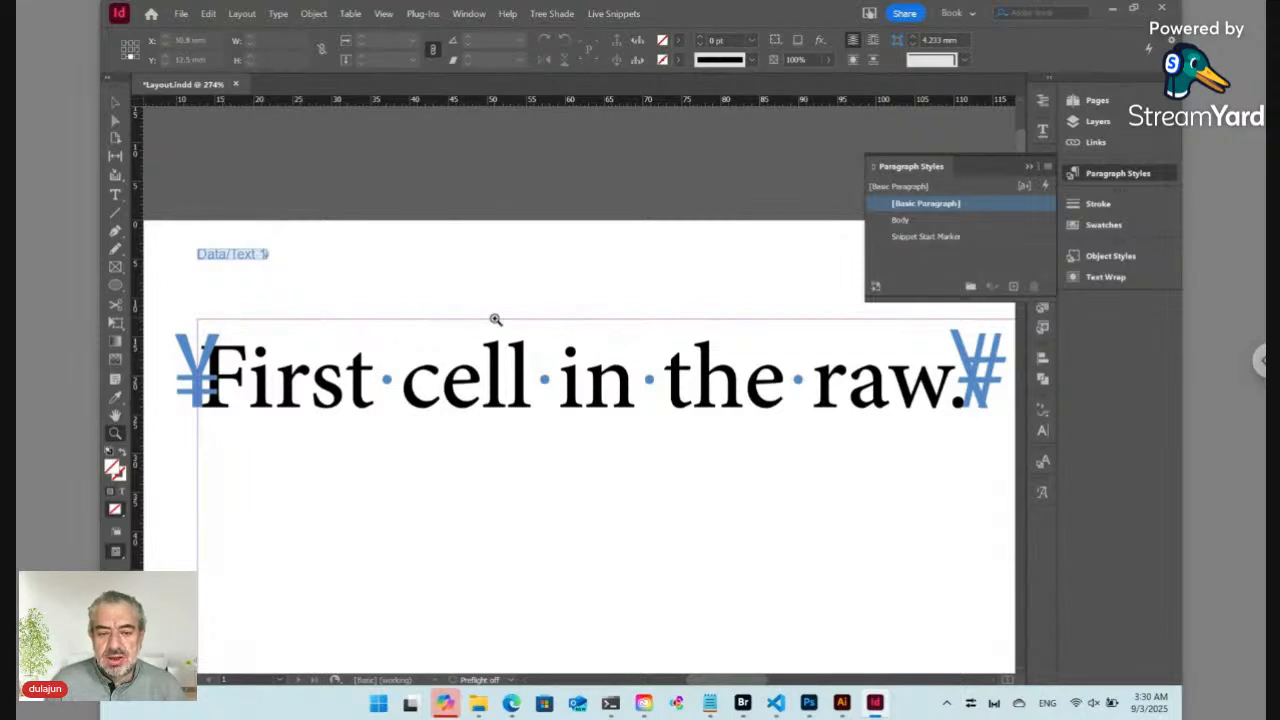
Set the Data/Text 1 name marker's text to 18 pt and update the Snippet Start Marker paragraph style to match
left_click(115, 104)
left_click(240, 257)
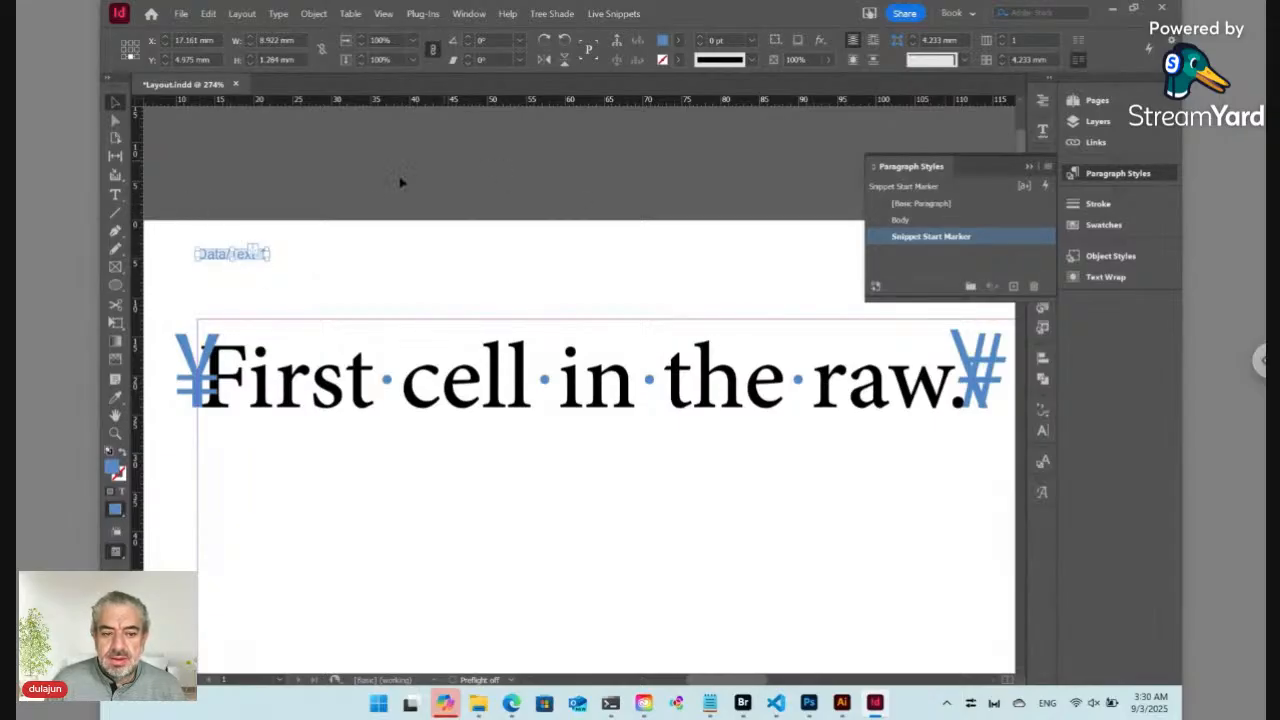
left_click(115, 194)
left_click(249, 256)
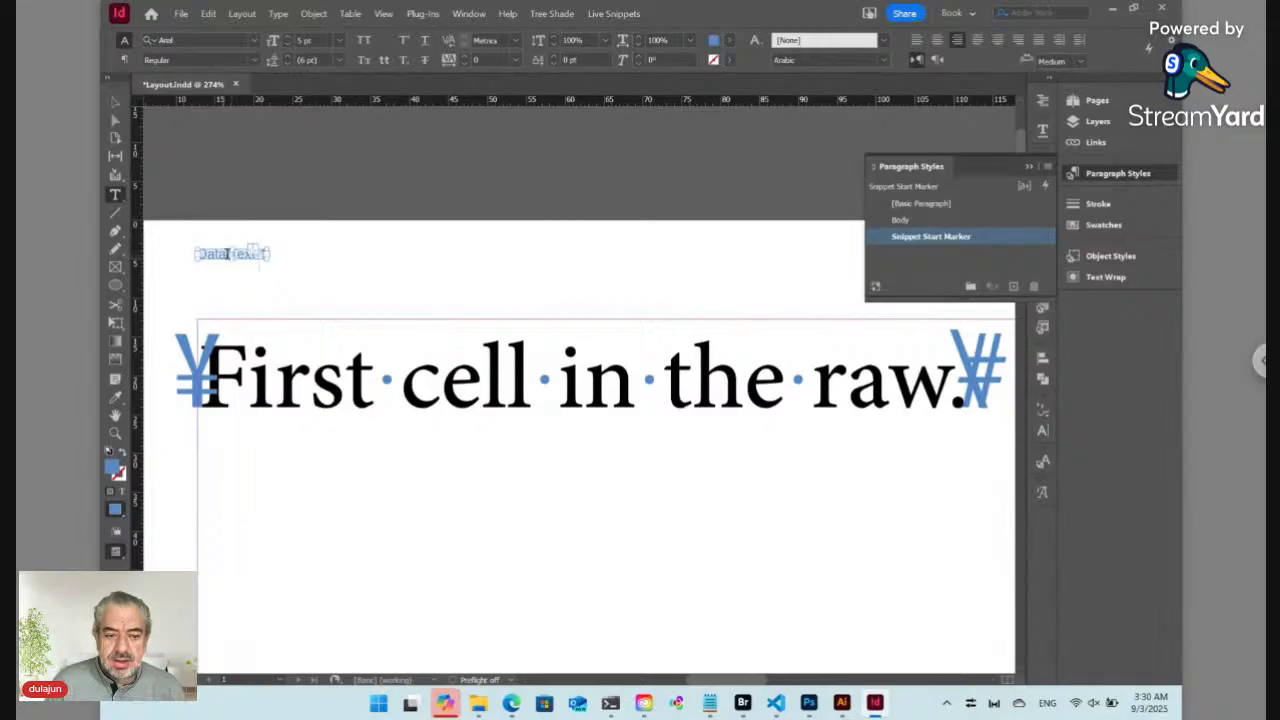
left_click(228, 253)
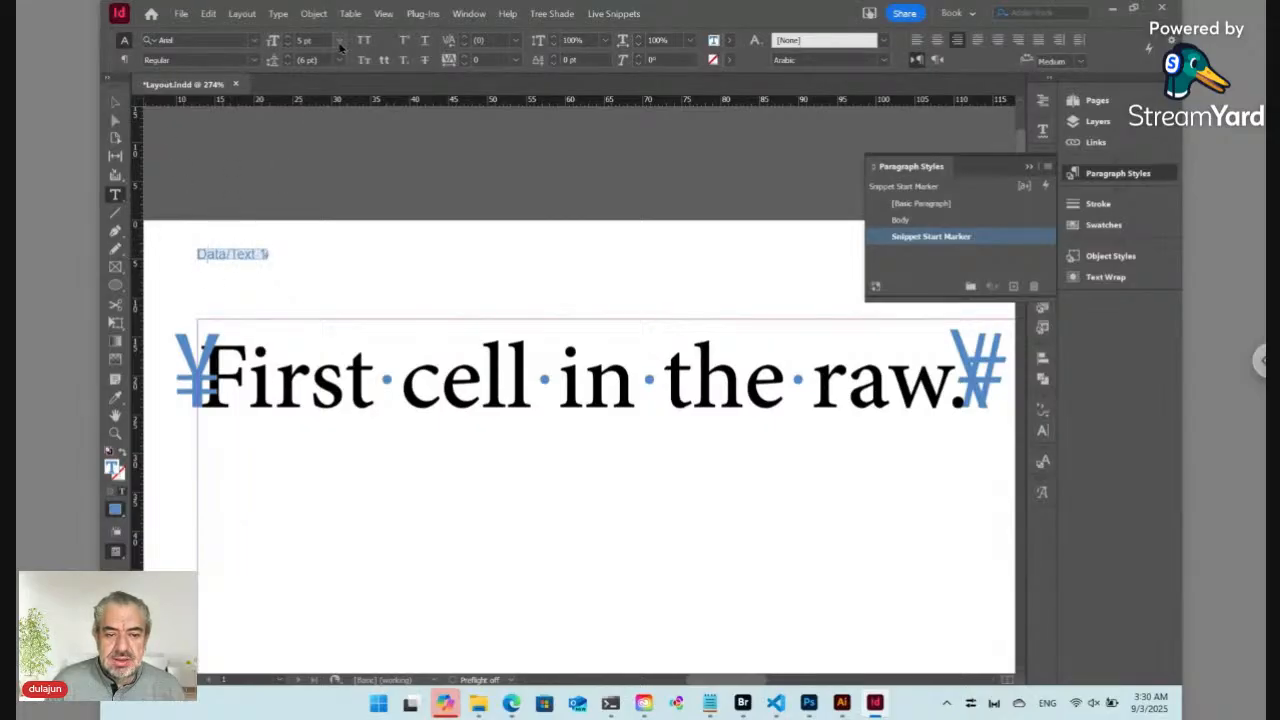
left_click(340, 41)
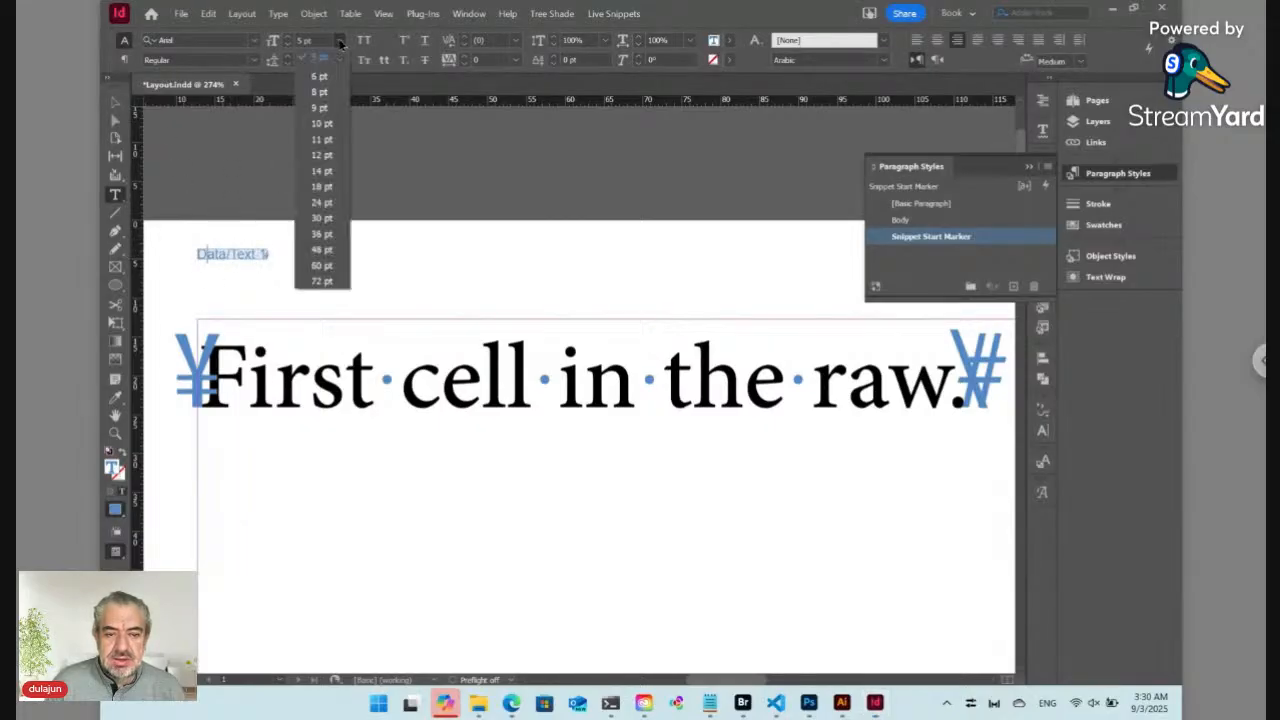
left_click(321, 187)
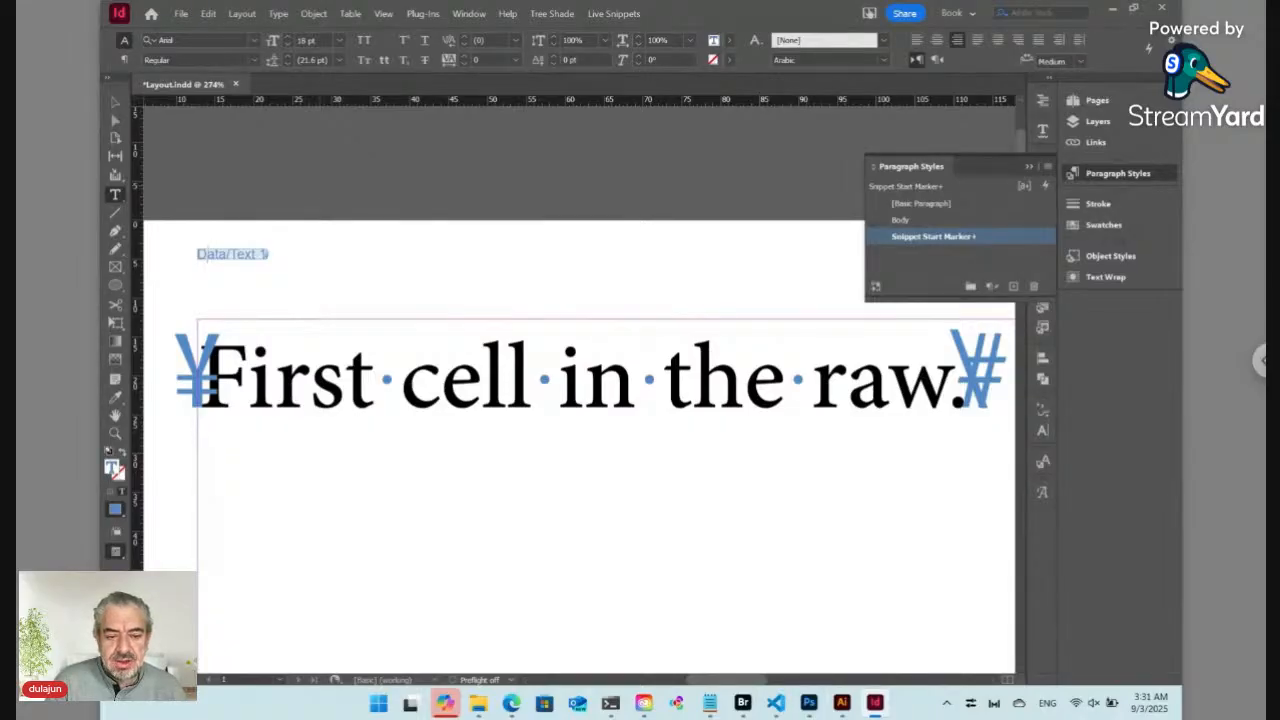
key("ctrl+z")
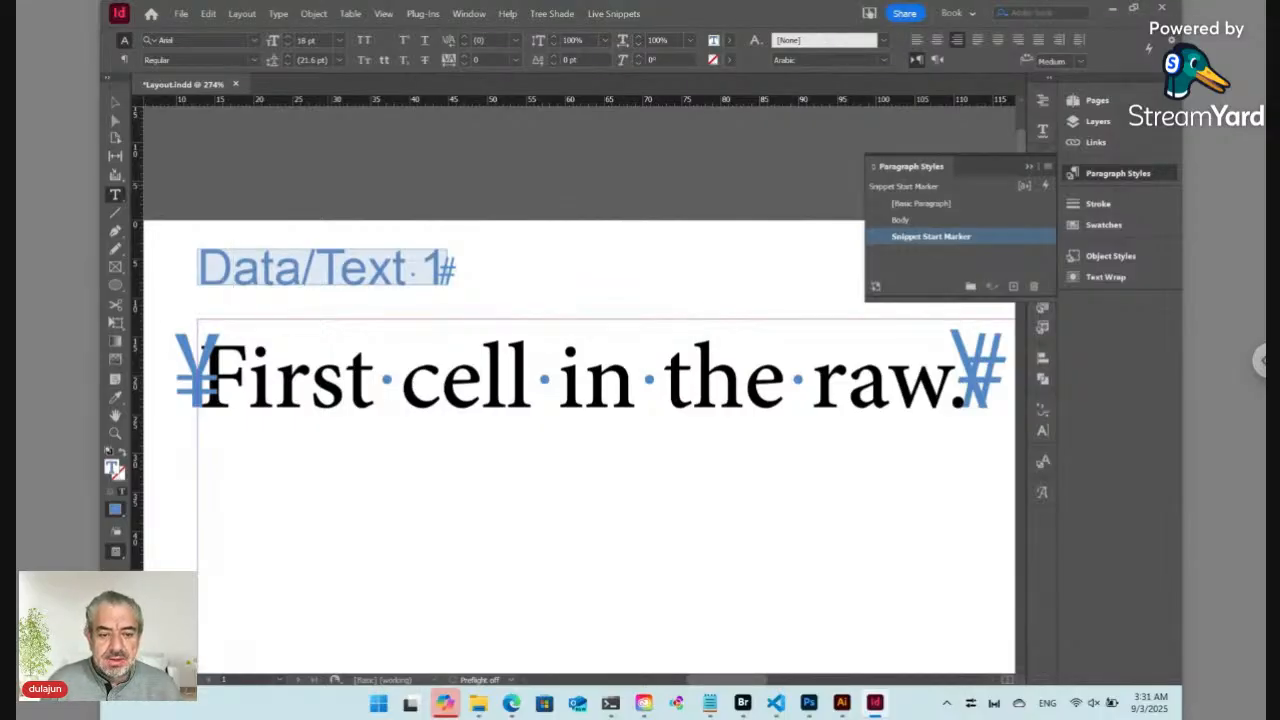
left_click(428, 195)
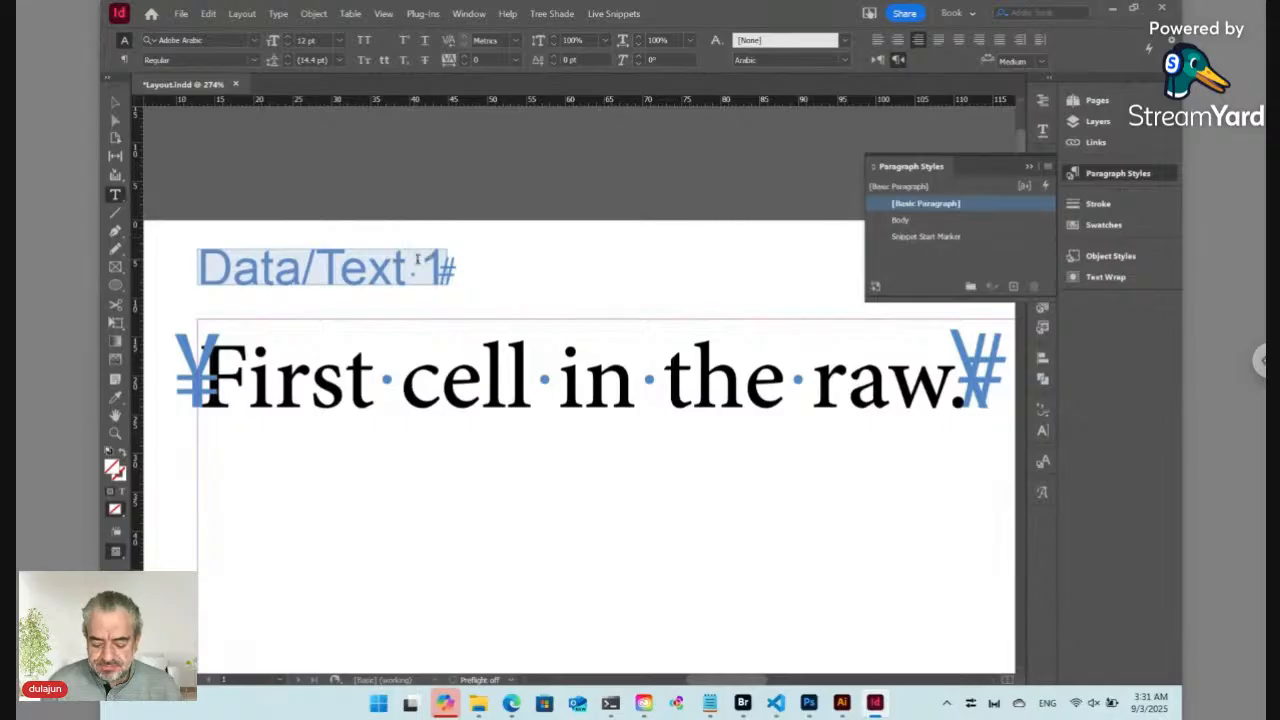
key("ctrl+minus")
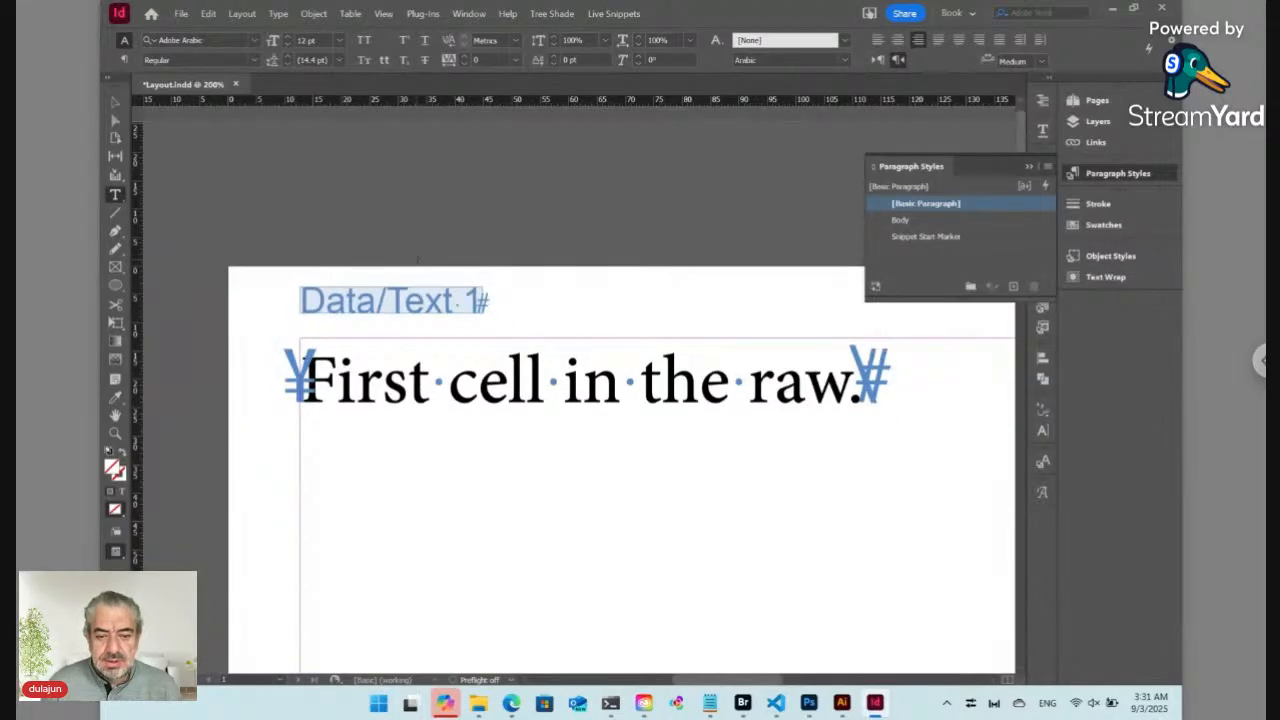
left_click(118, 103)
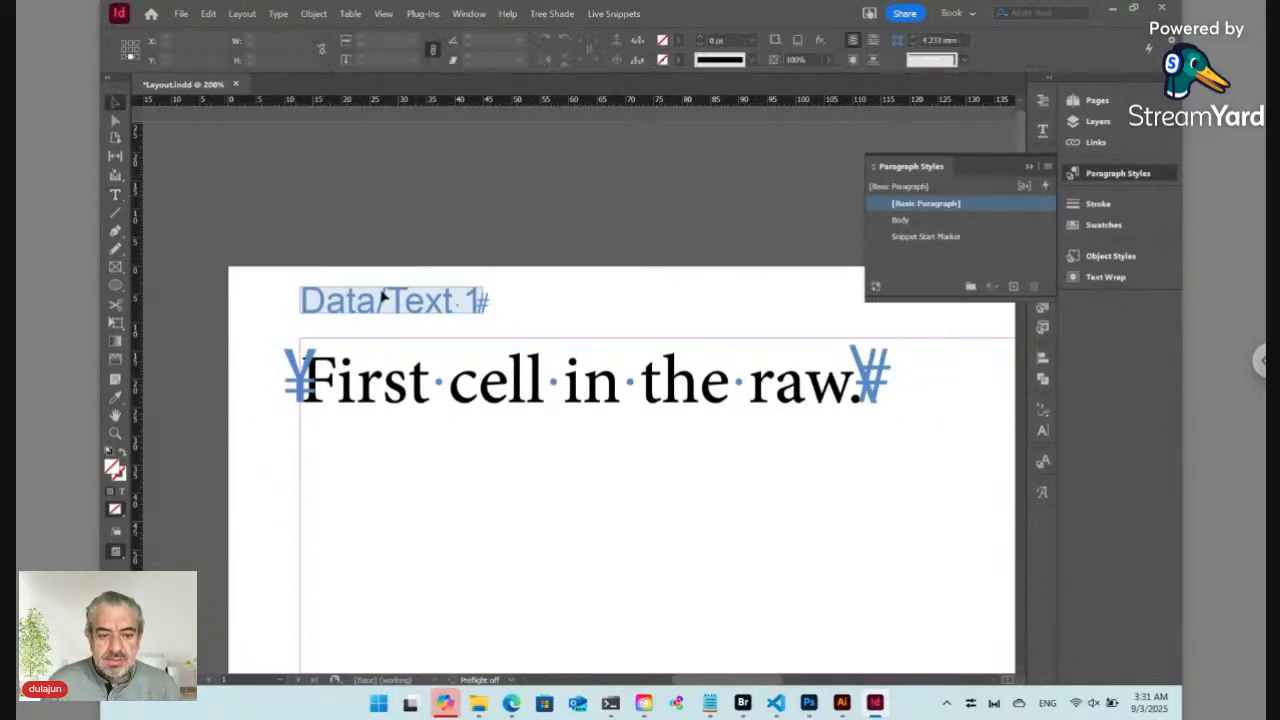
left_click(408, 313)
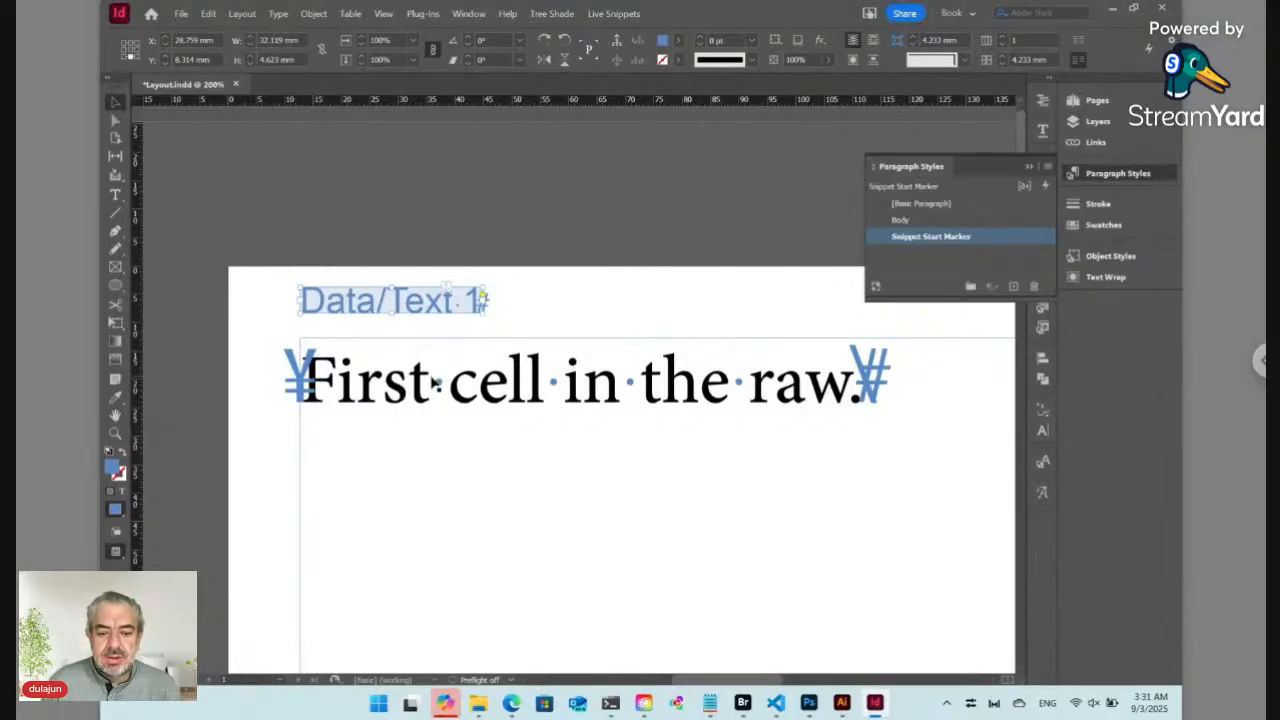
Add two empty paragraphs after the snippet text "First cell in the raw."
double_click(410, 383)
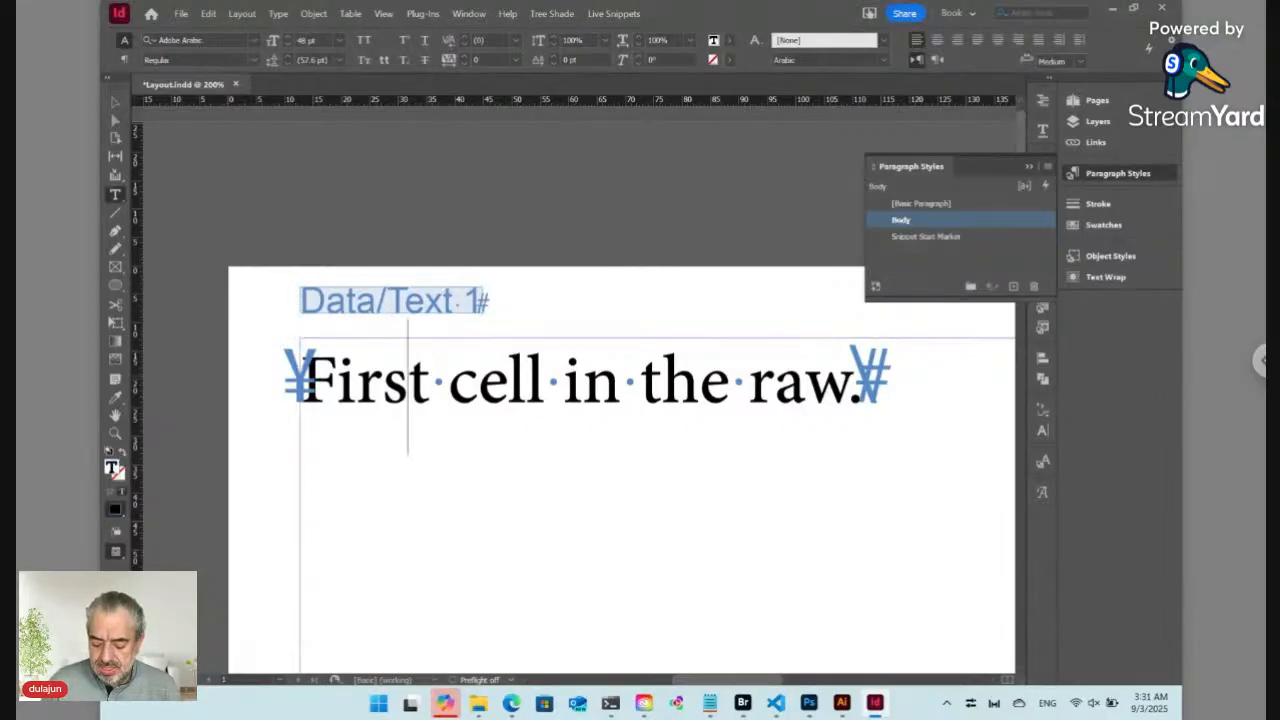
key("End")
key("Return")
key("Return")
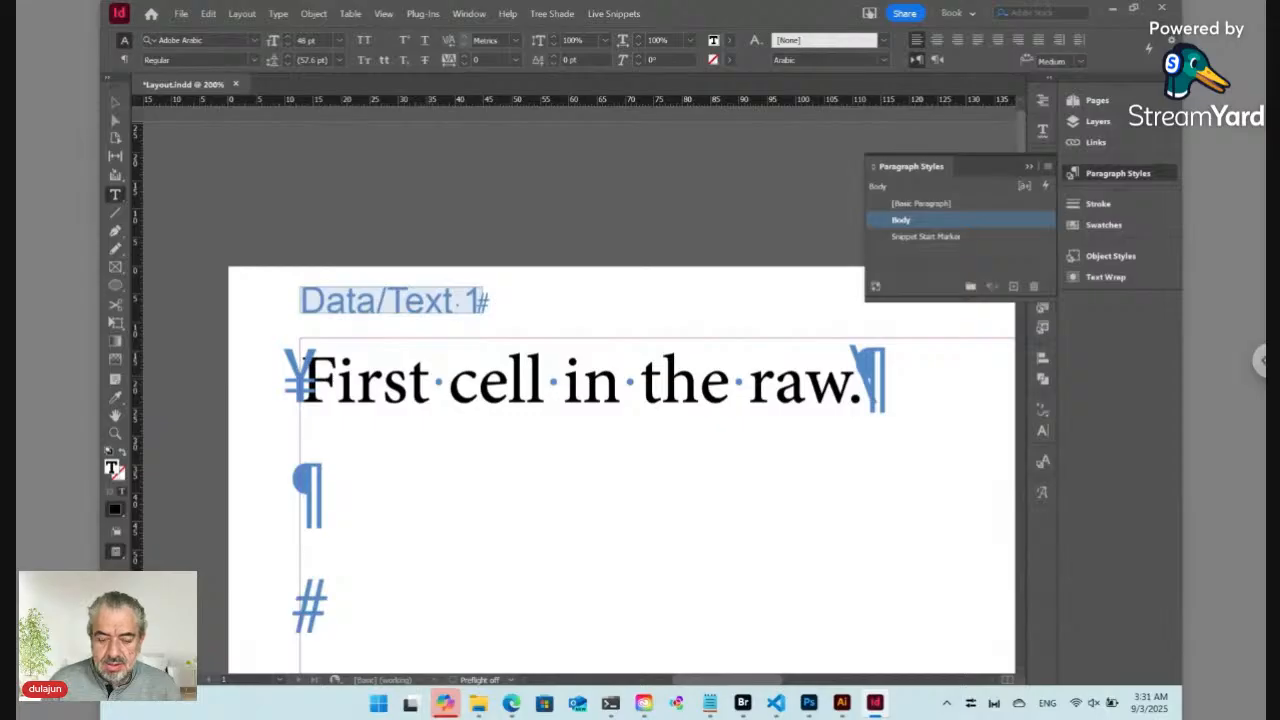
key("ctrl+minus")
left_click(514, 230)
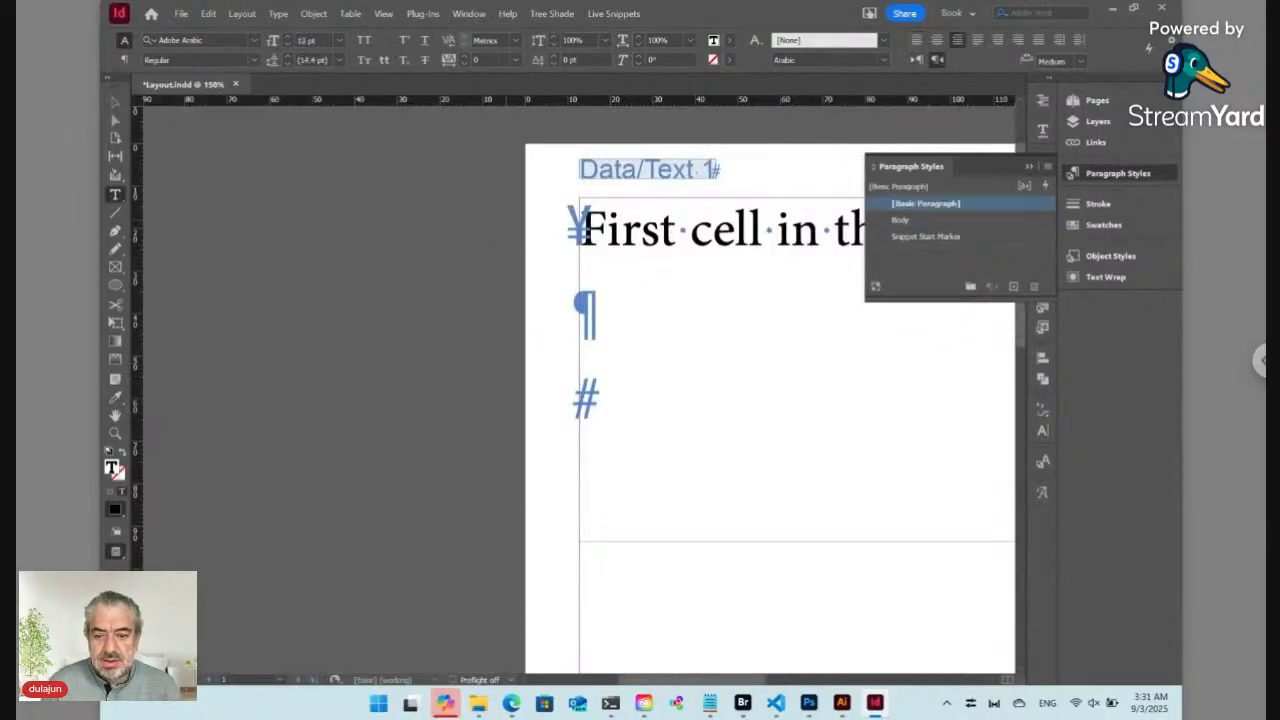
scroll(674, 342, "left", 5)
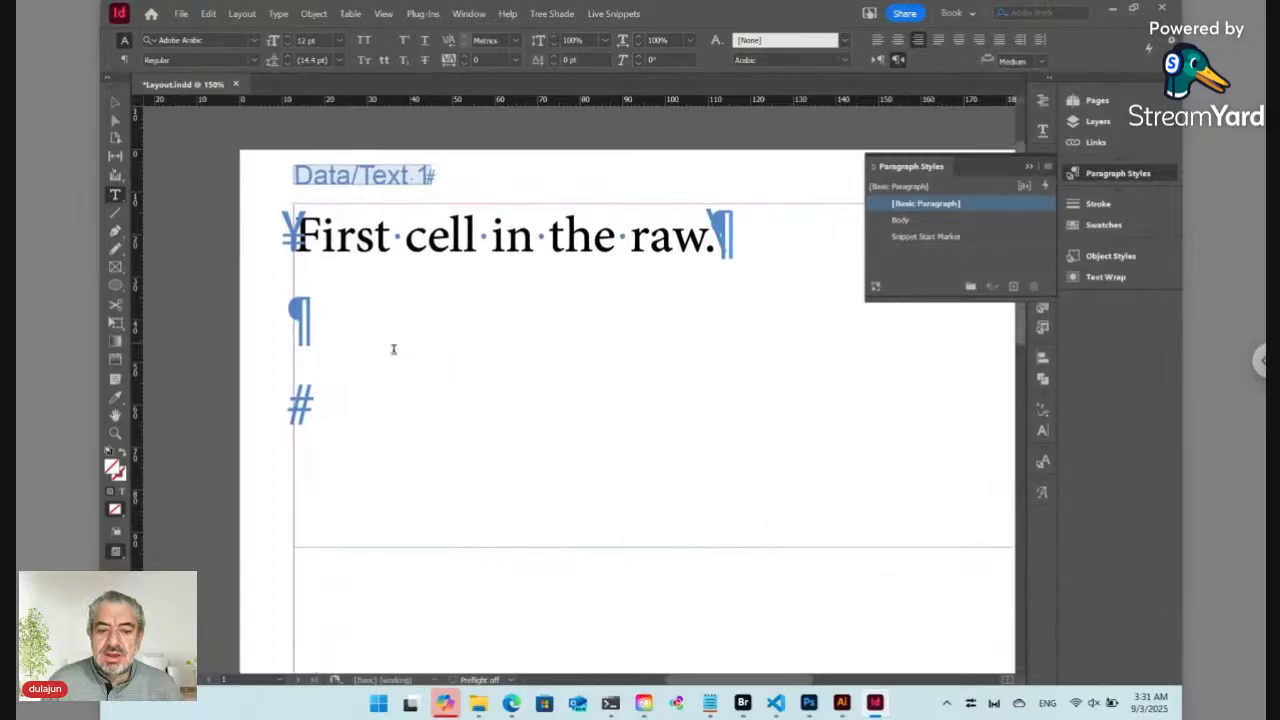
Create a new live snippet with the phrase #/1 in the last empty paragraph of the text frame
left_click(321, 410)
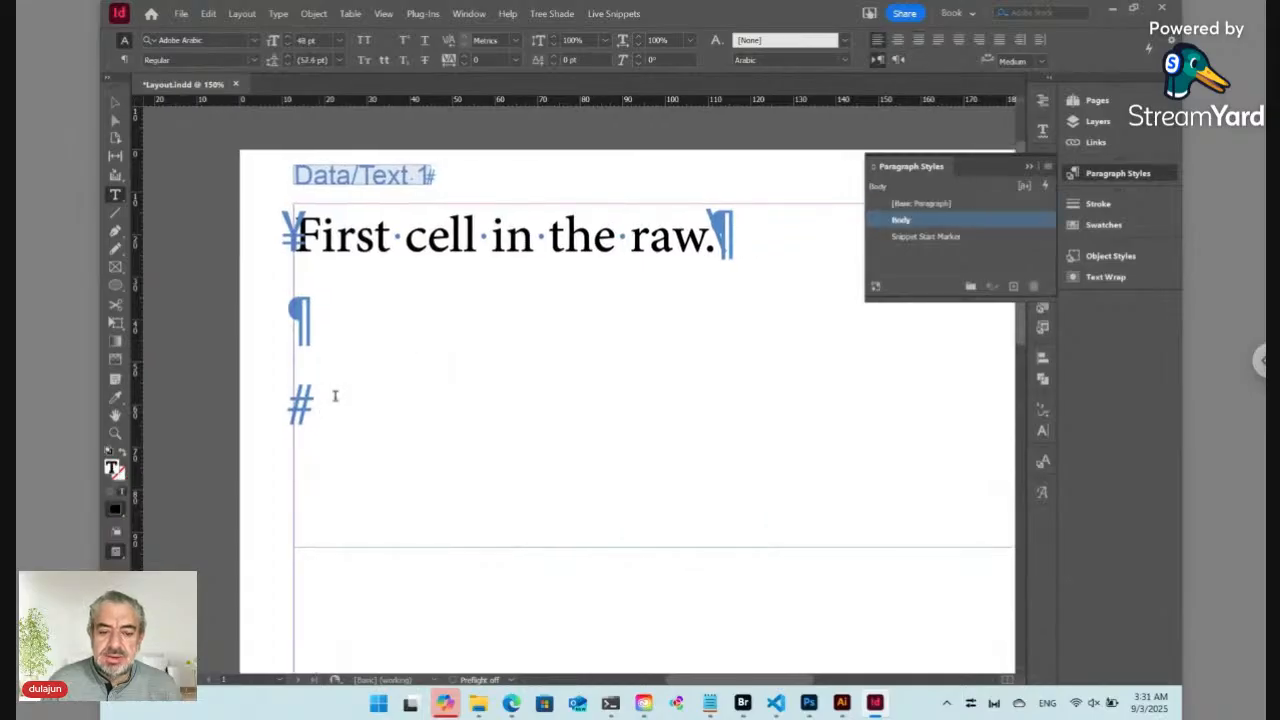
left_click(619, 14)
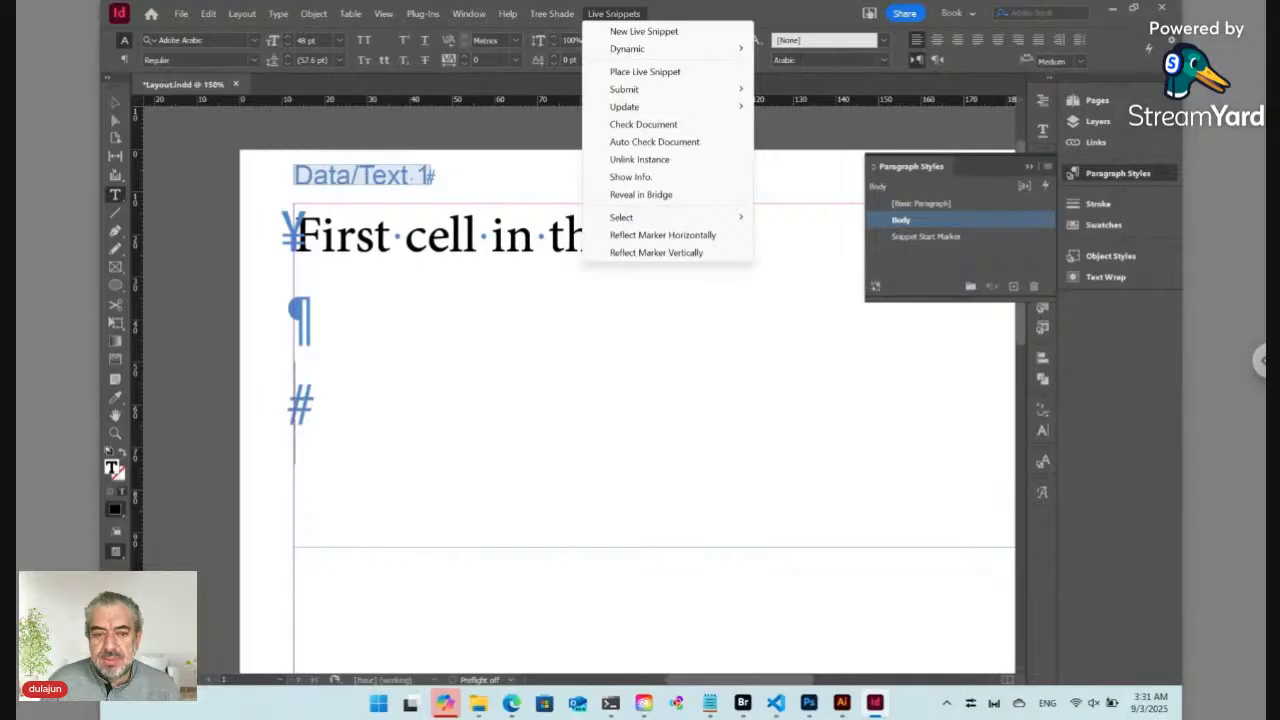
left_click(628, 31)
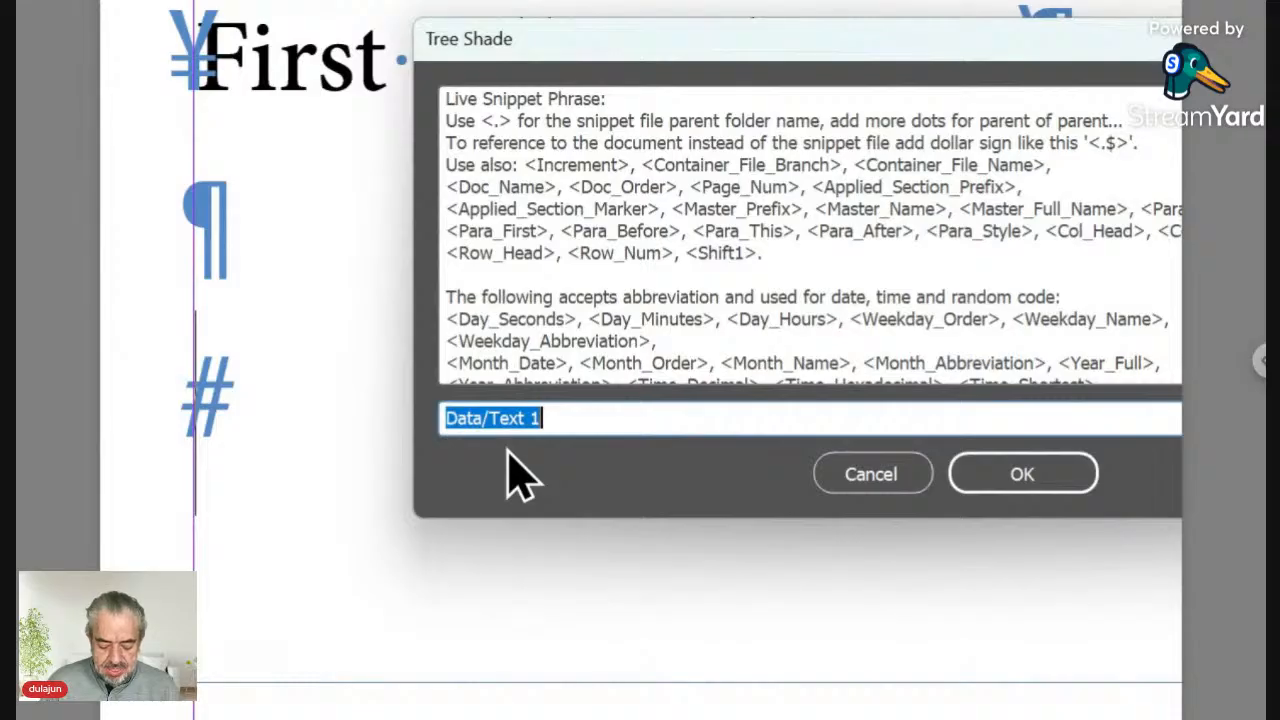
type("#")
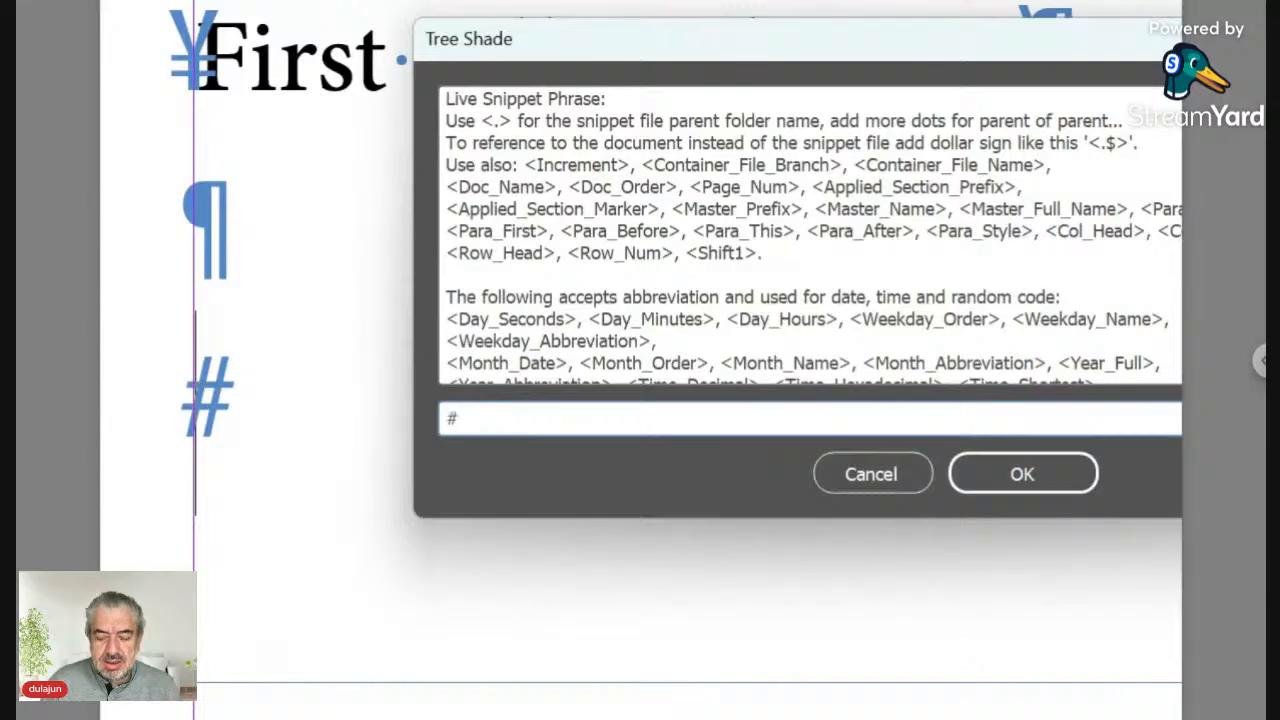
type("/")
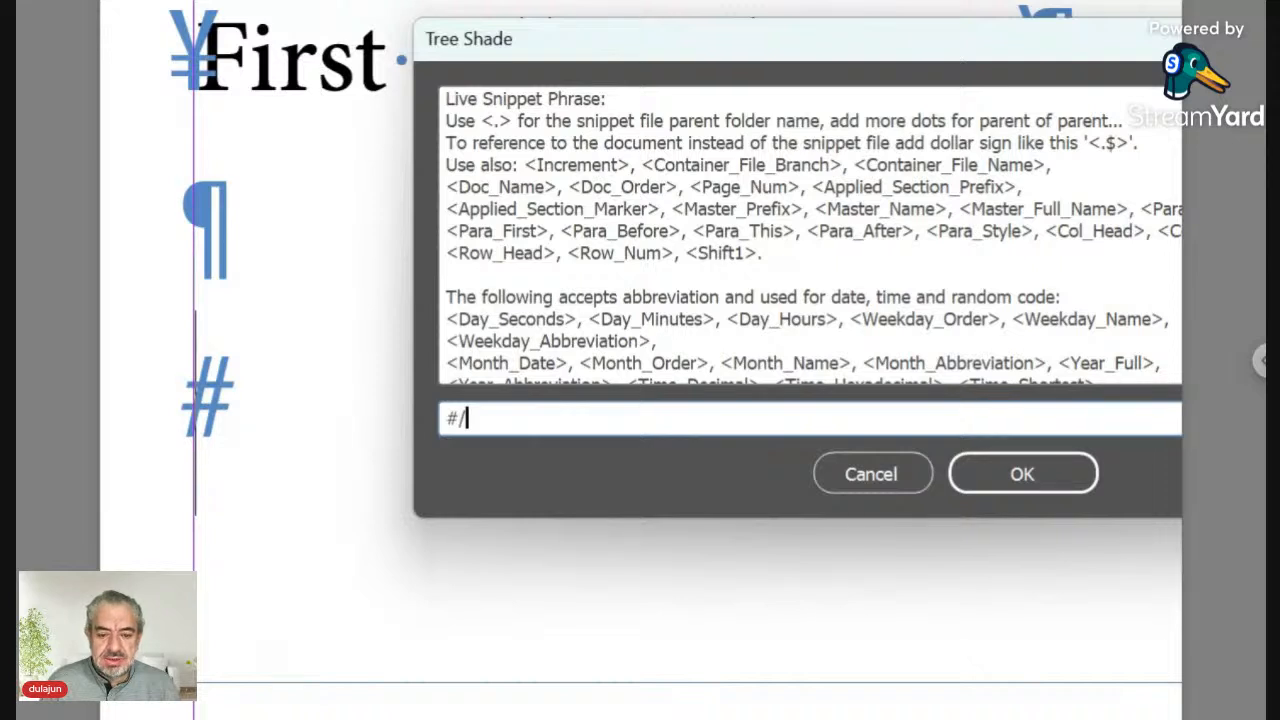
type("1")
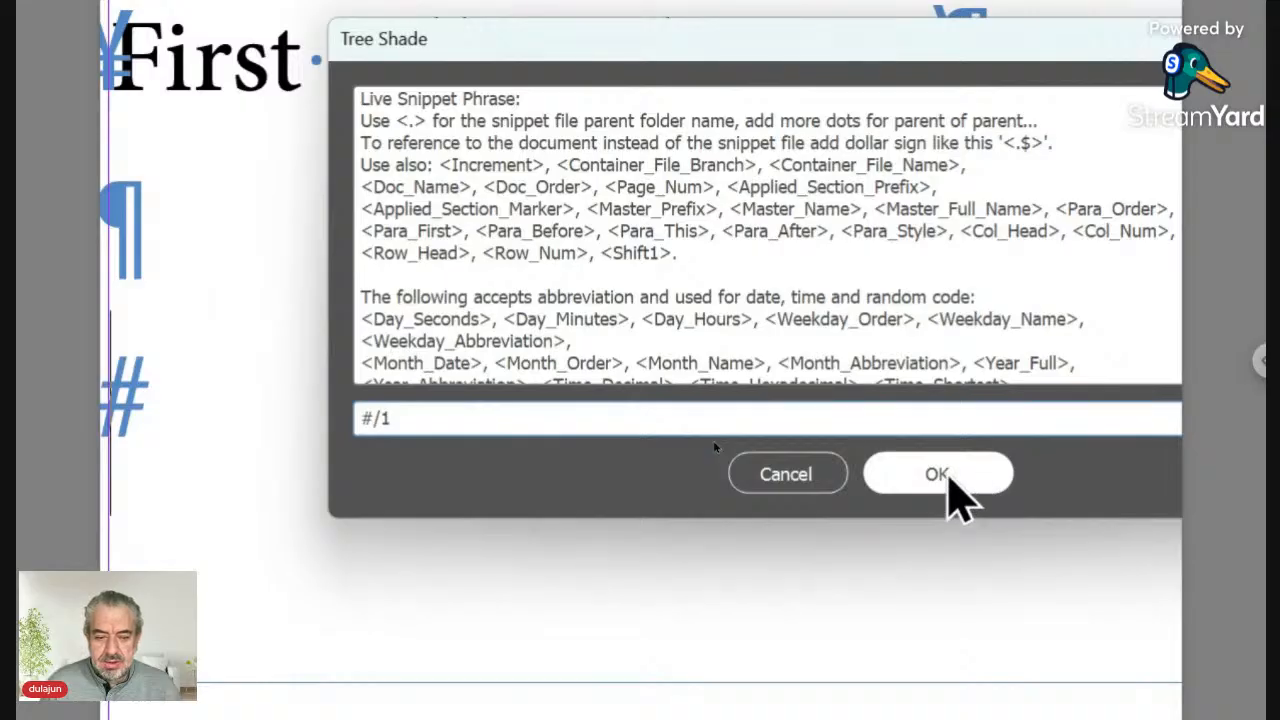
left_click(951, 478)
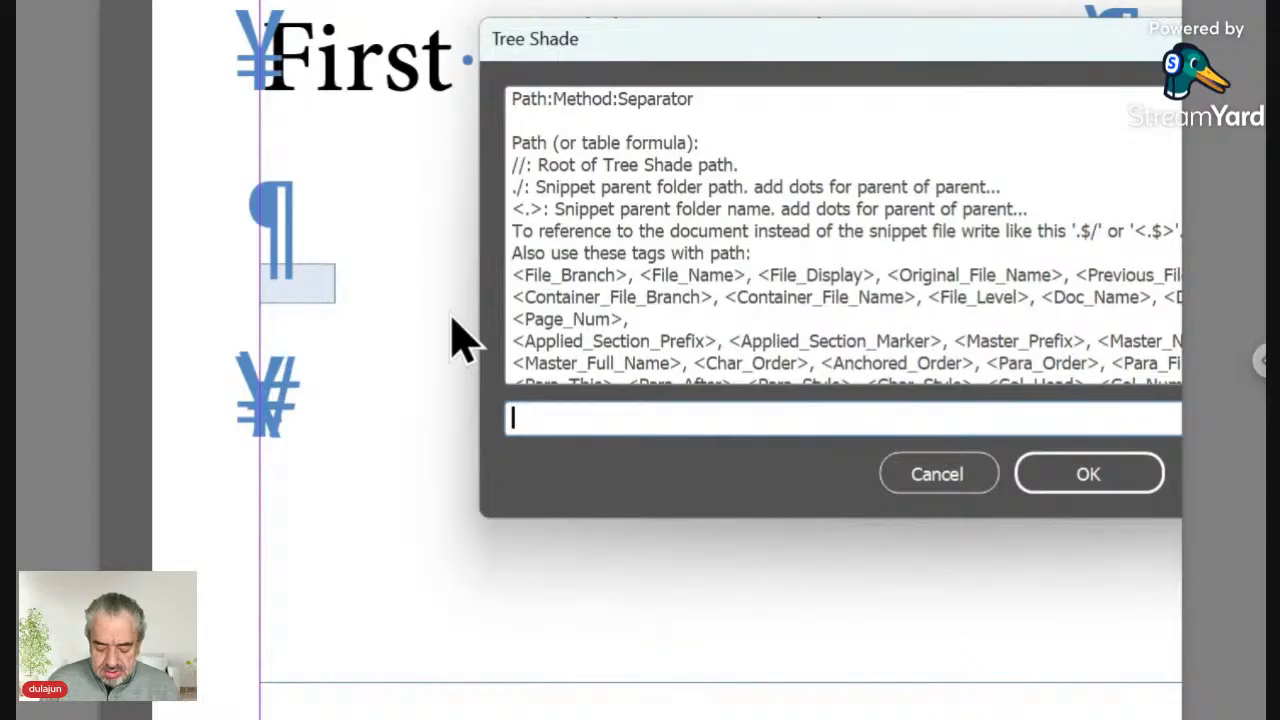
Start the new snippet's path with .$/ to reference the document's parent folder
type(".")
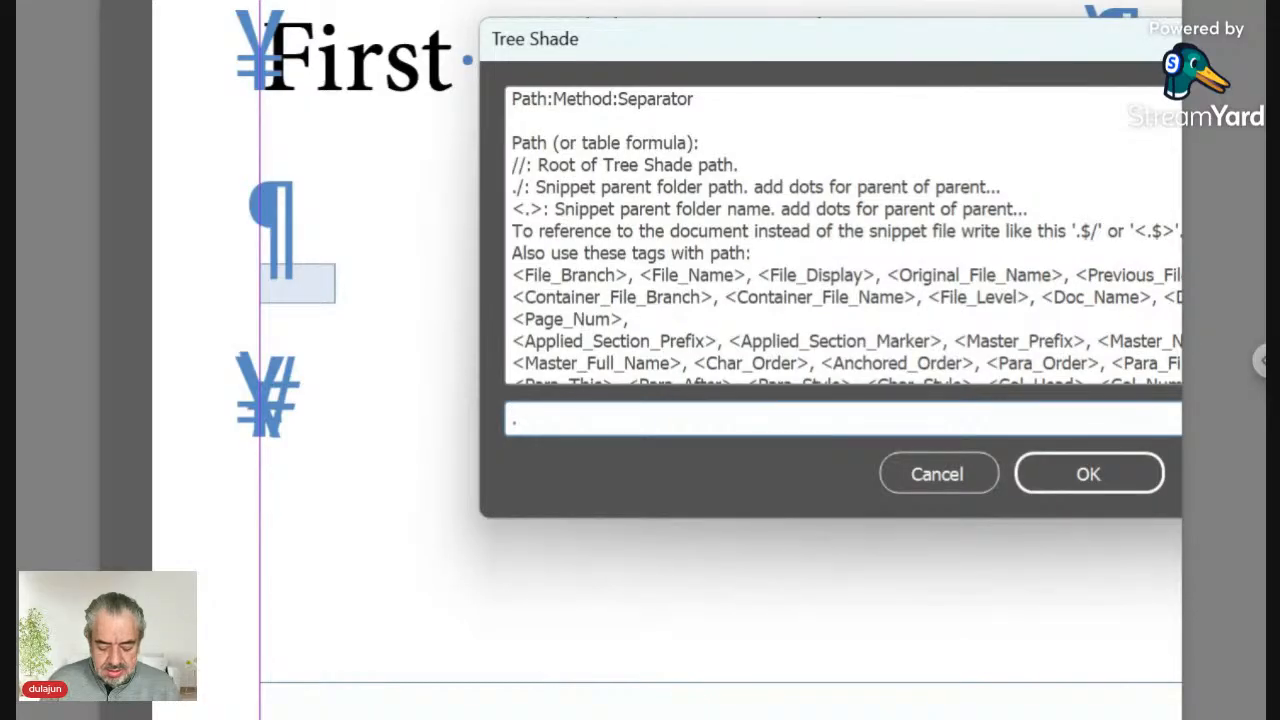
type("/")
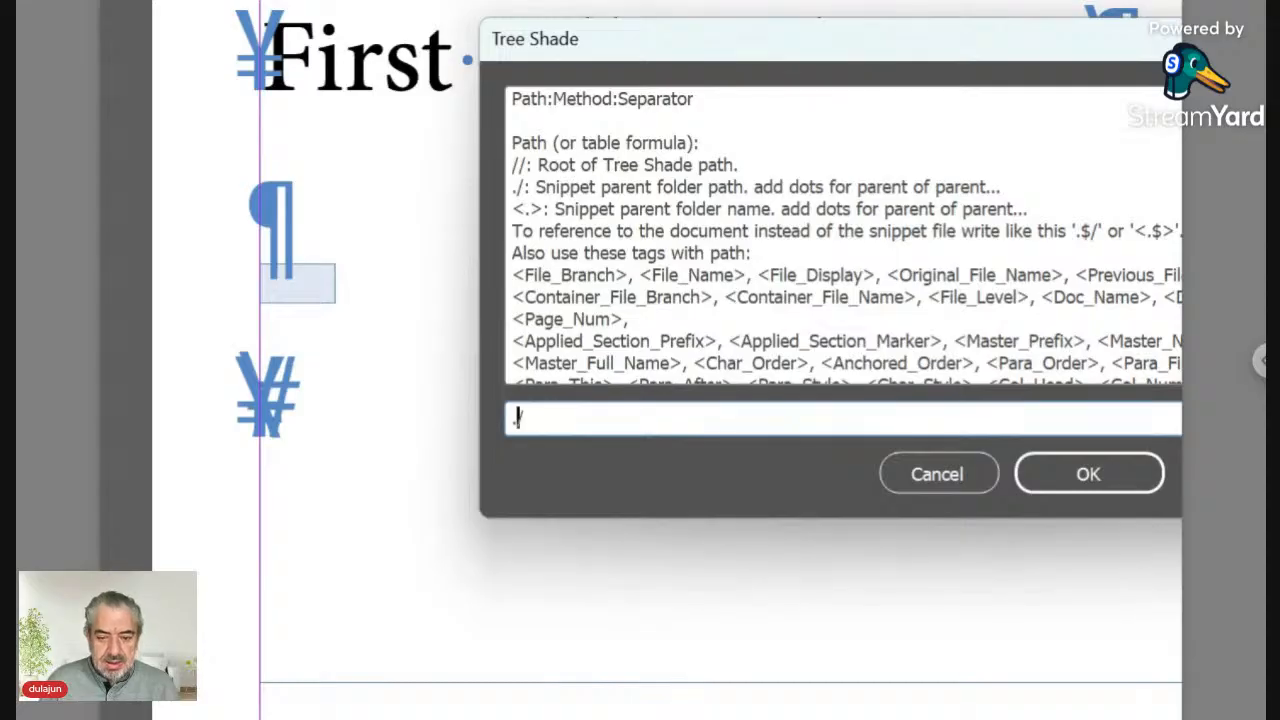
key("Left")
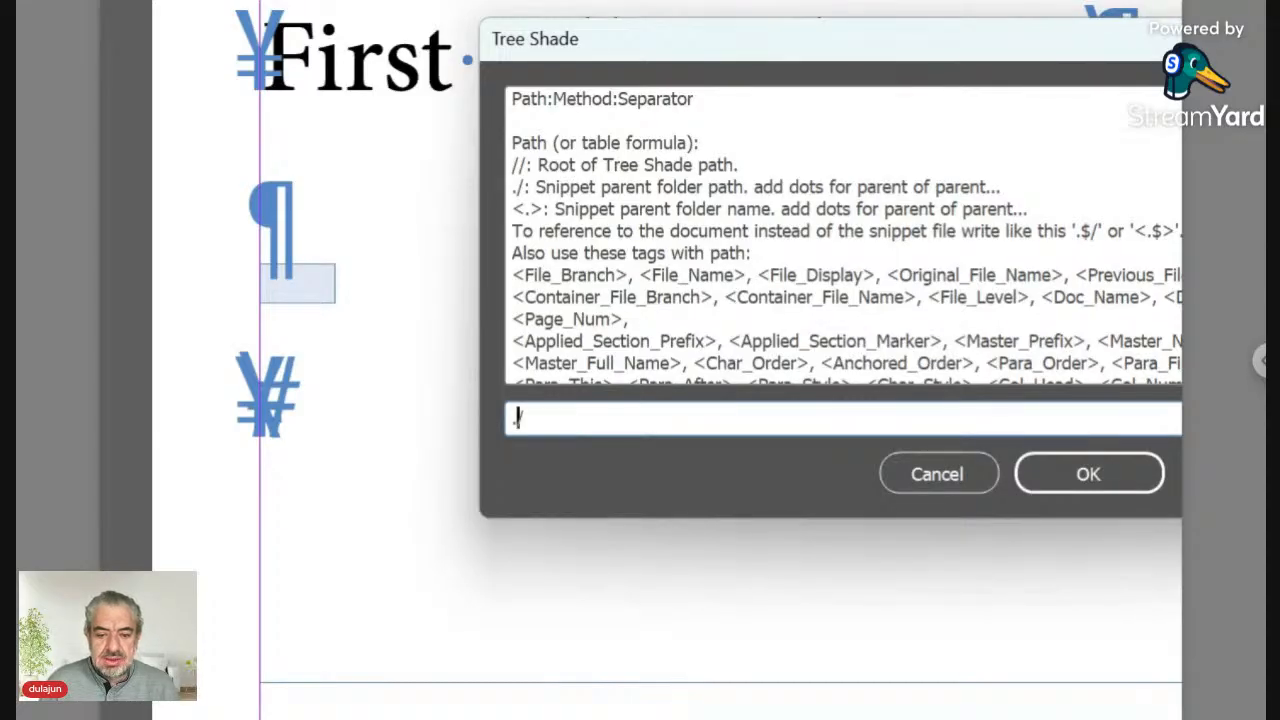
type("$")
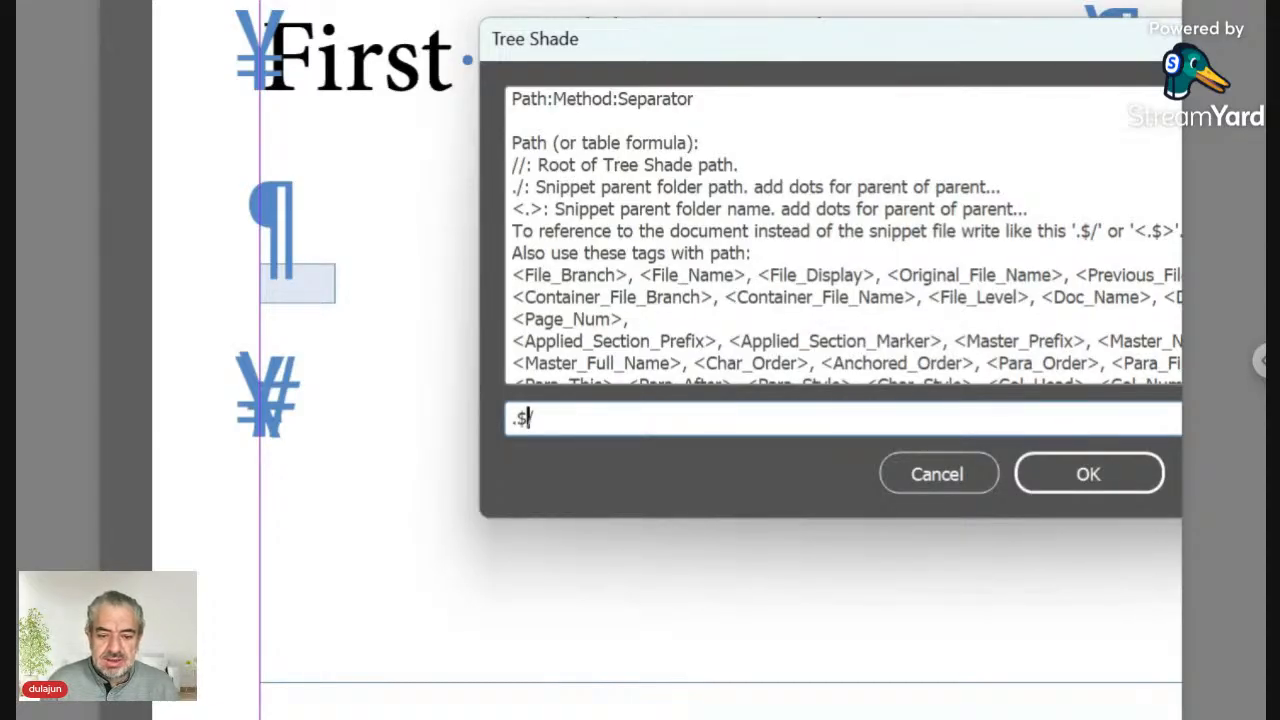
key("Right")
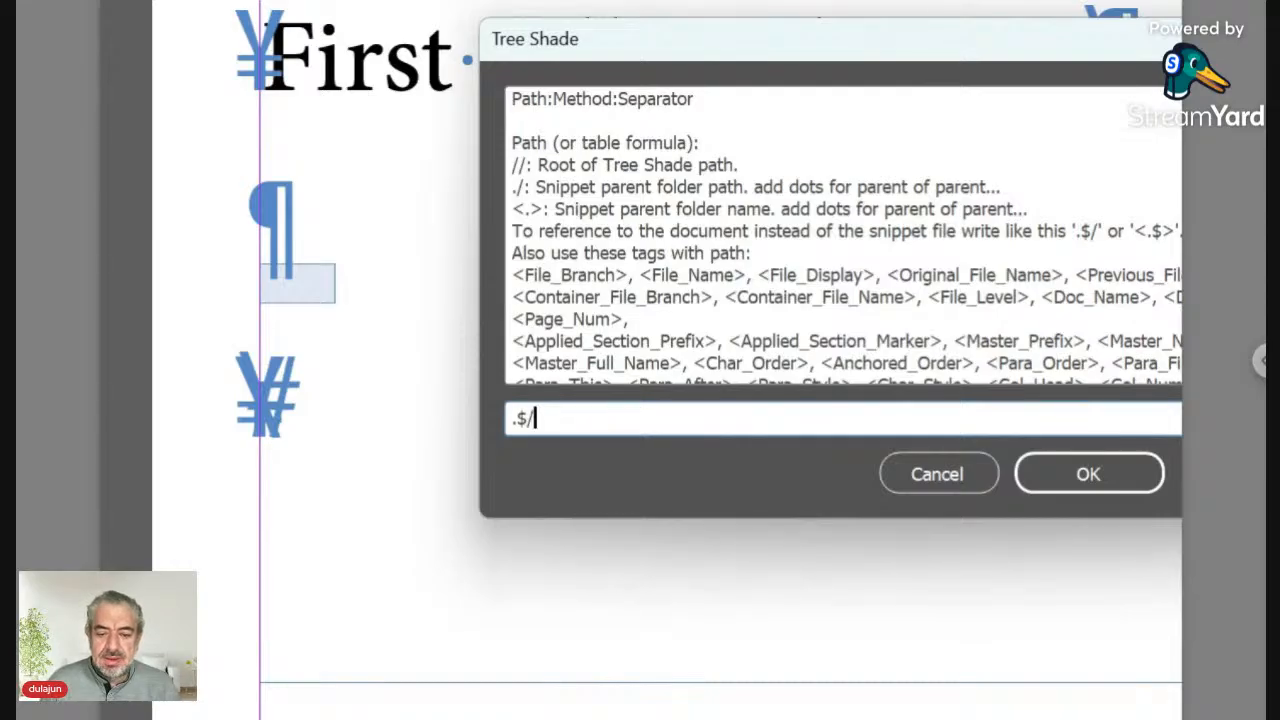
key("ctrl+a")
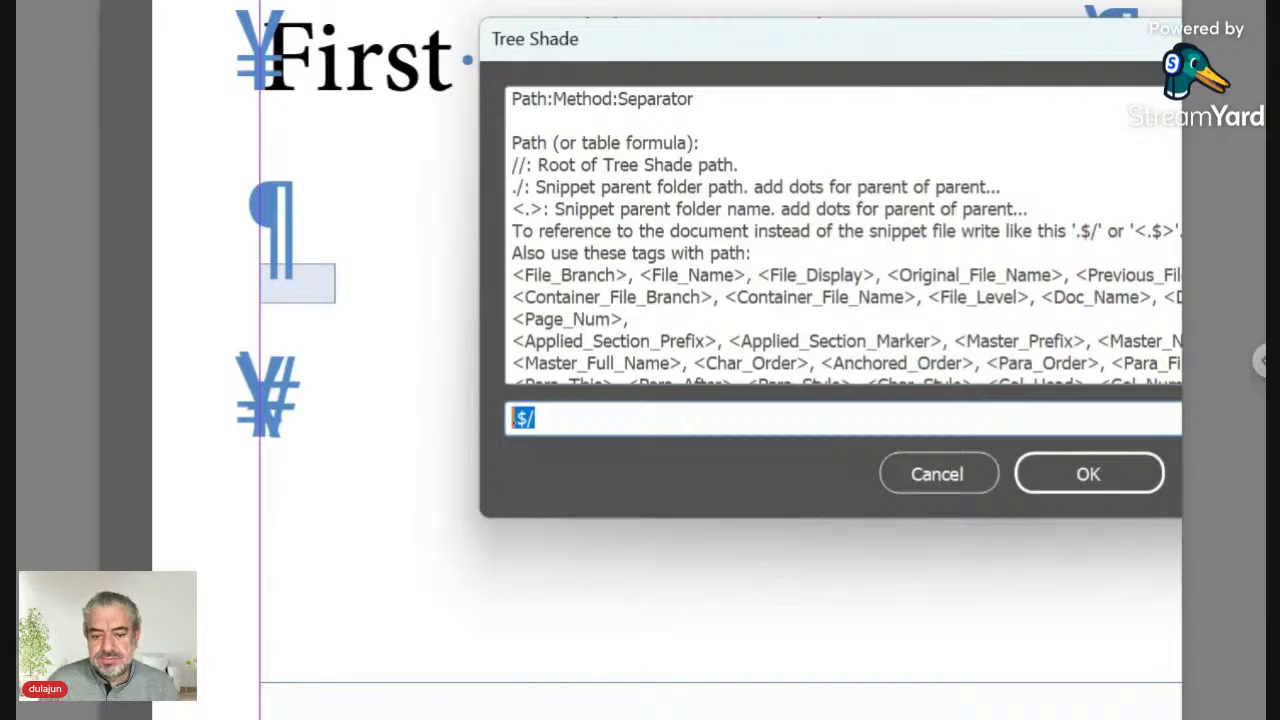
key("Home")
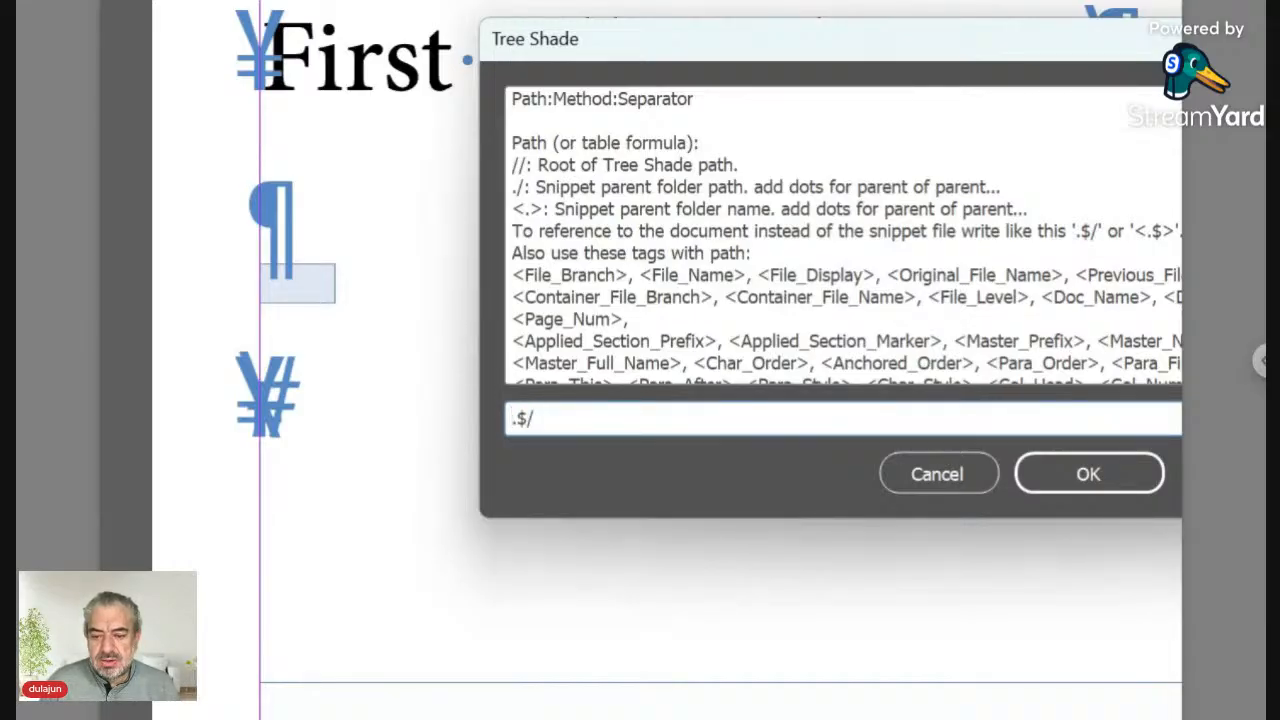
type(".")
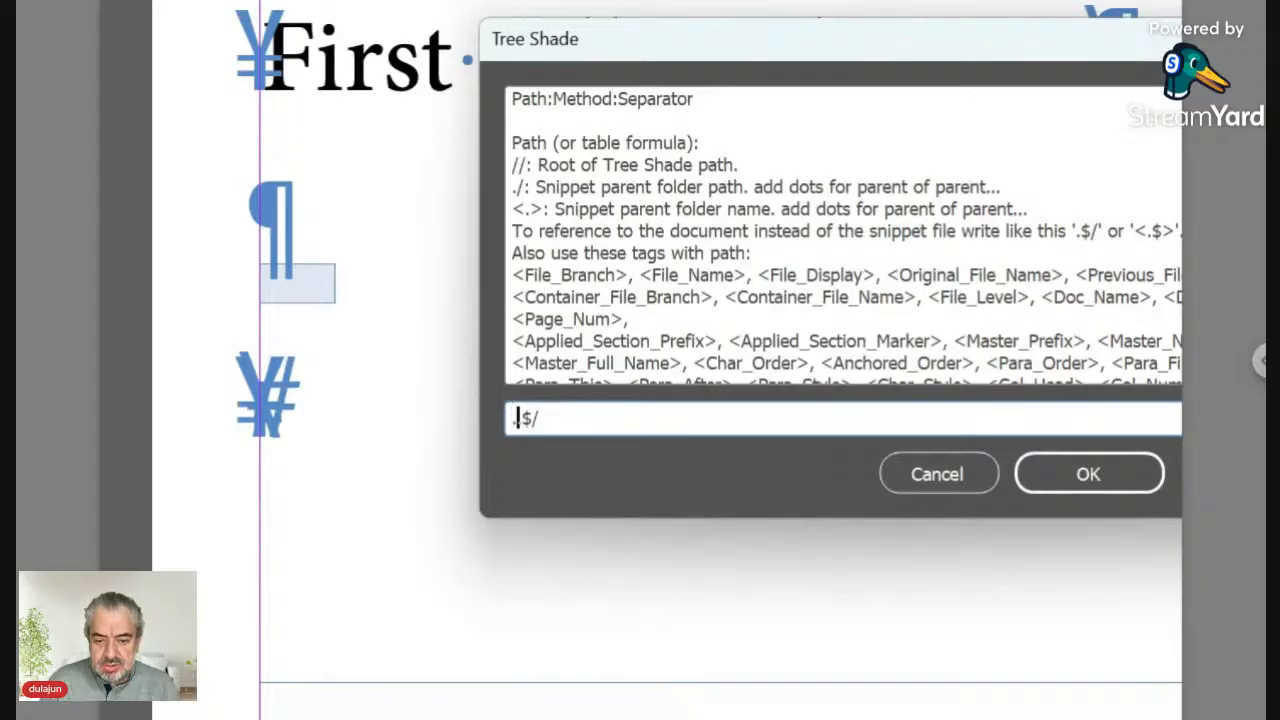
key("Right")
key("Right")
key("Left")
key("Left")
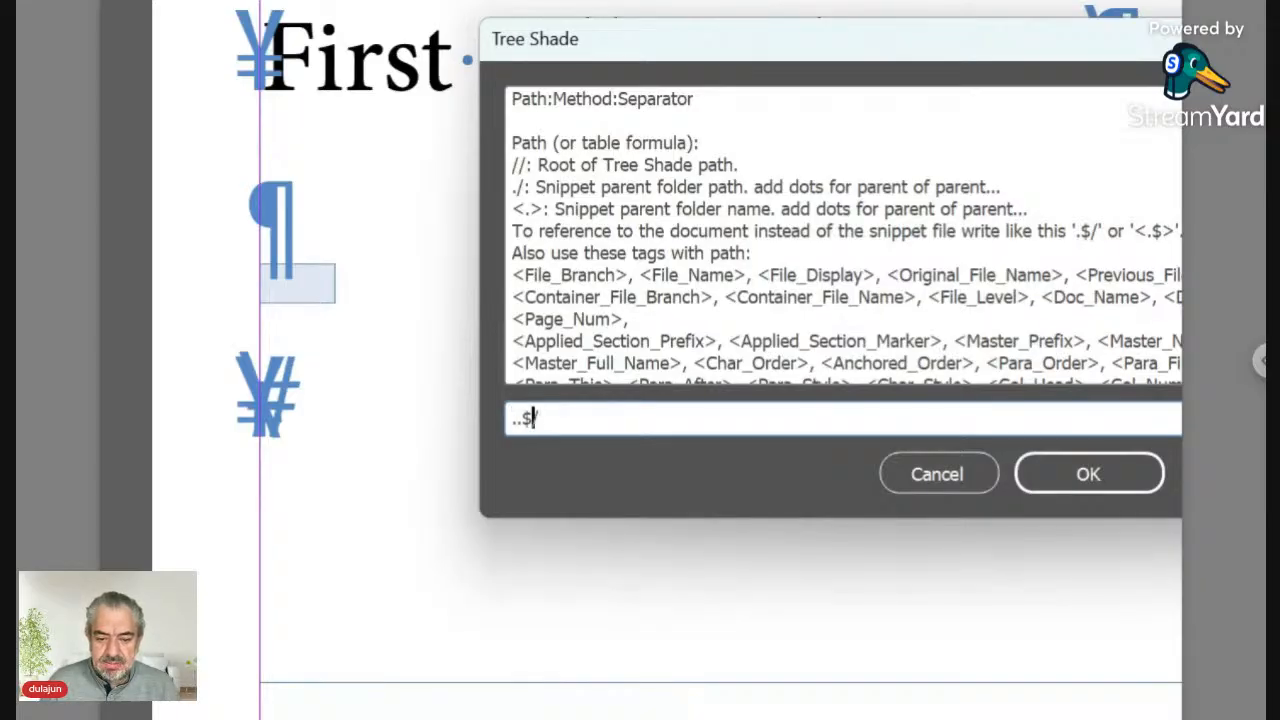
key("BackSpace")
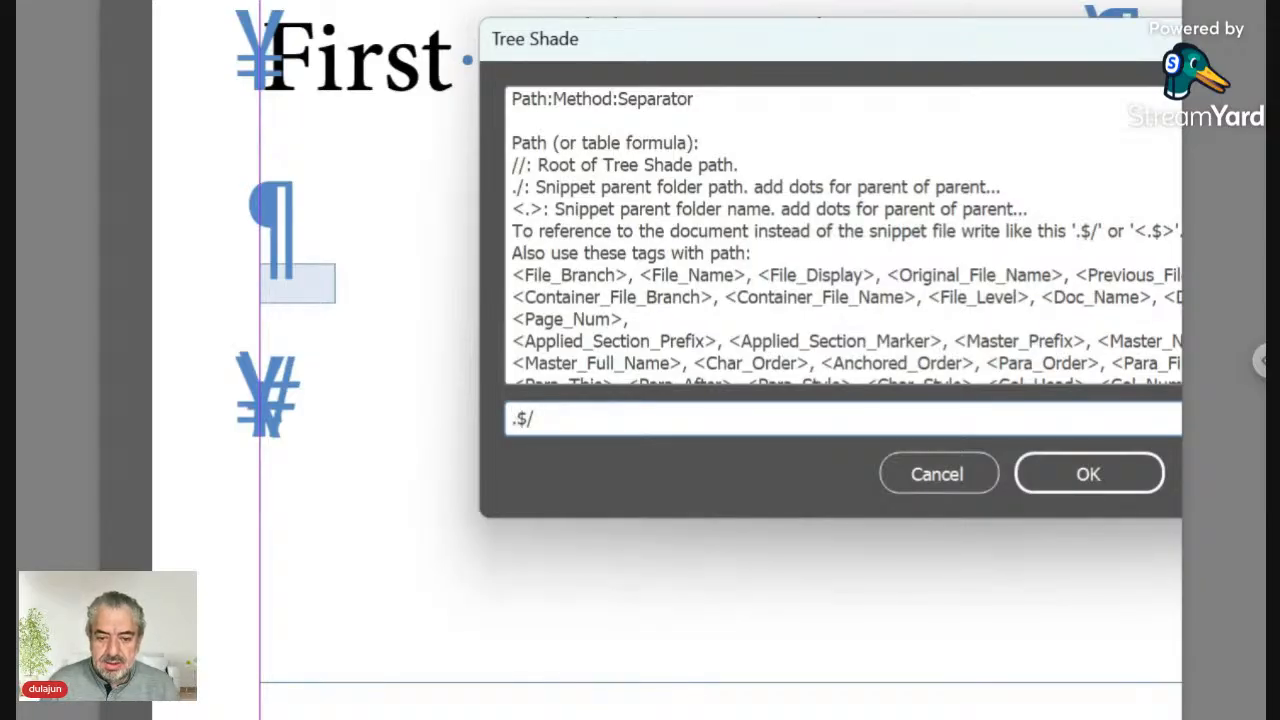
Extend the snippet path to .$/Data/Text * so it covers every numbered Text file in the Data folder
key("Right")
key("Right")
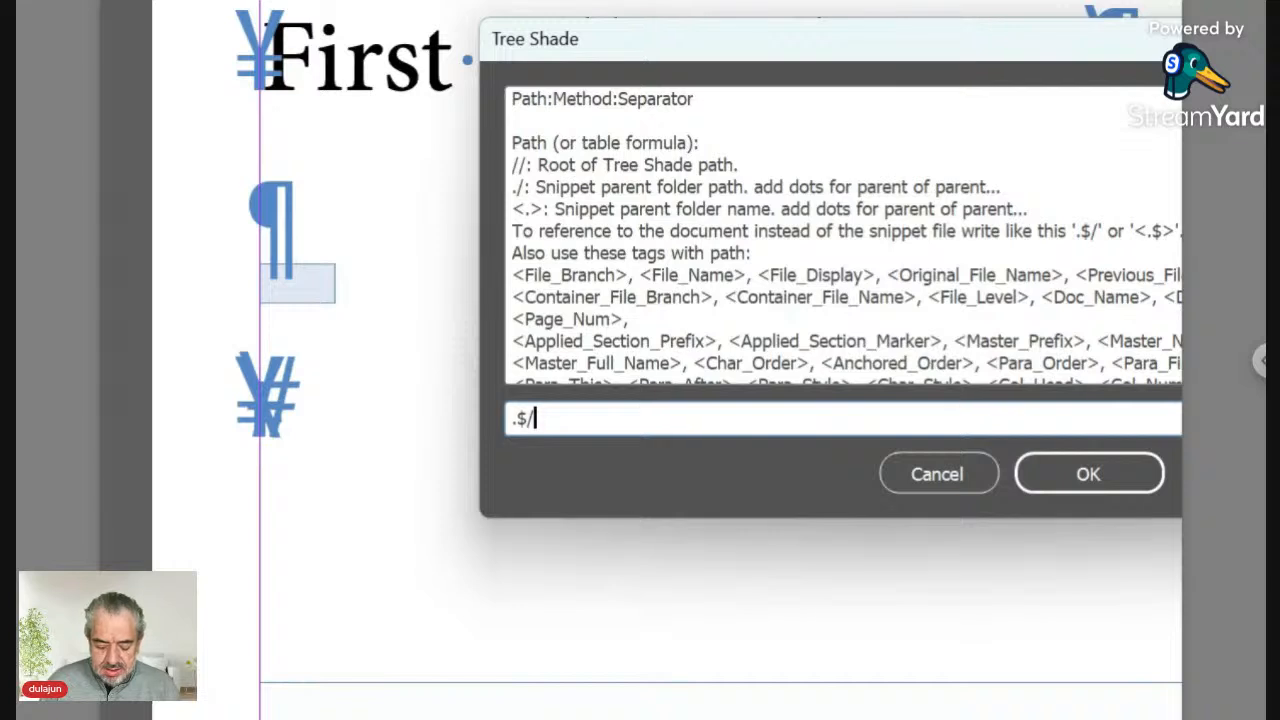
type("Data")
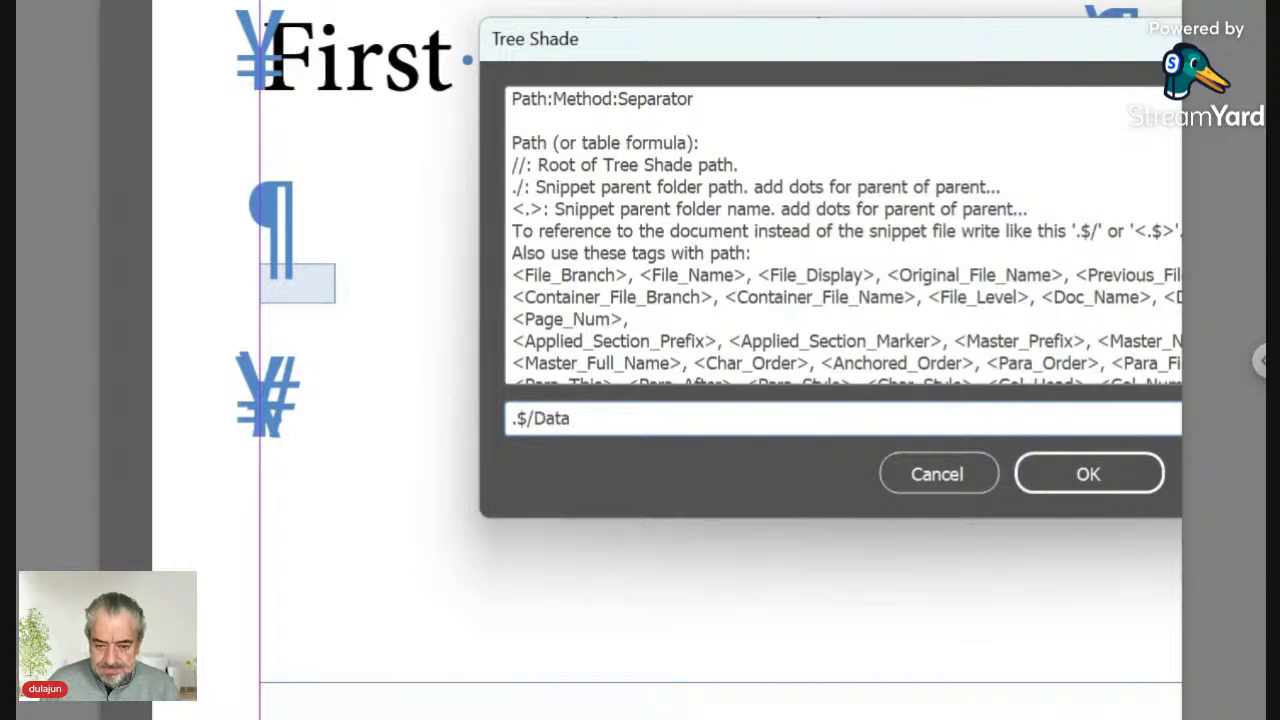
type("/Text")
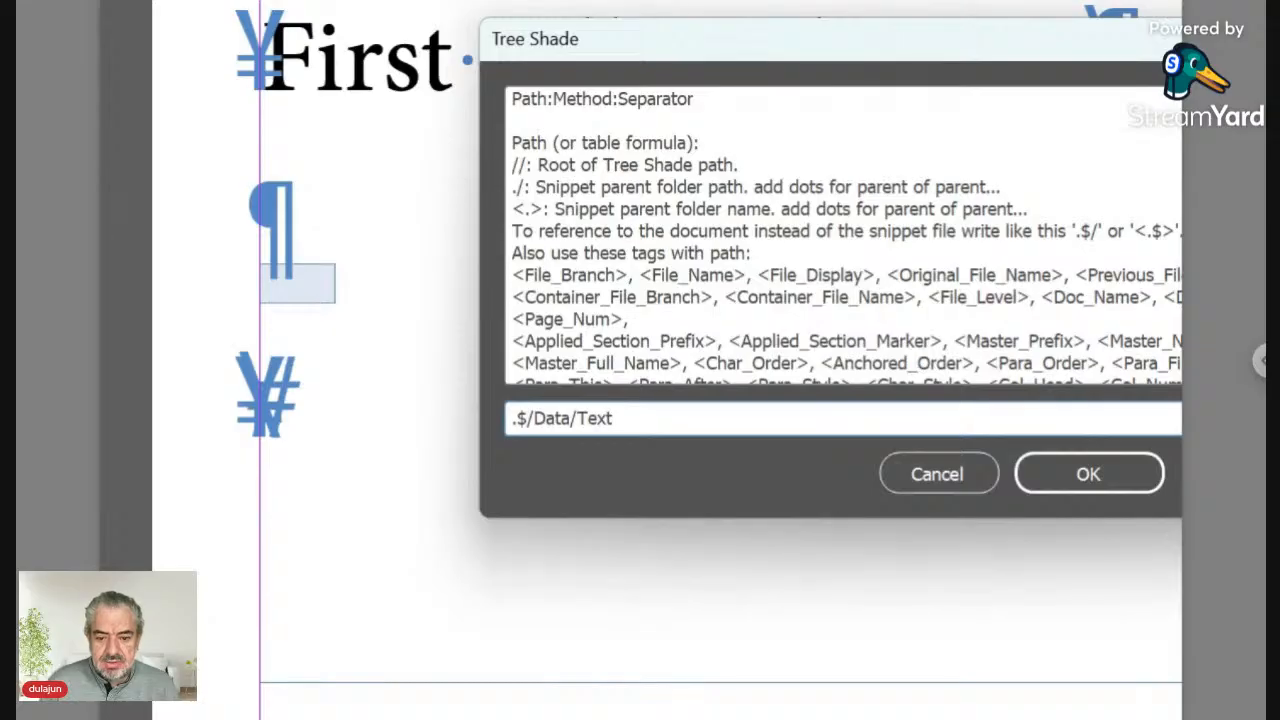
type(" 1")
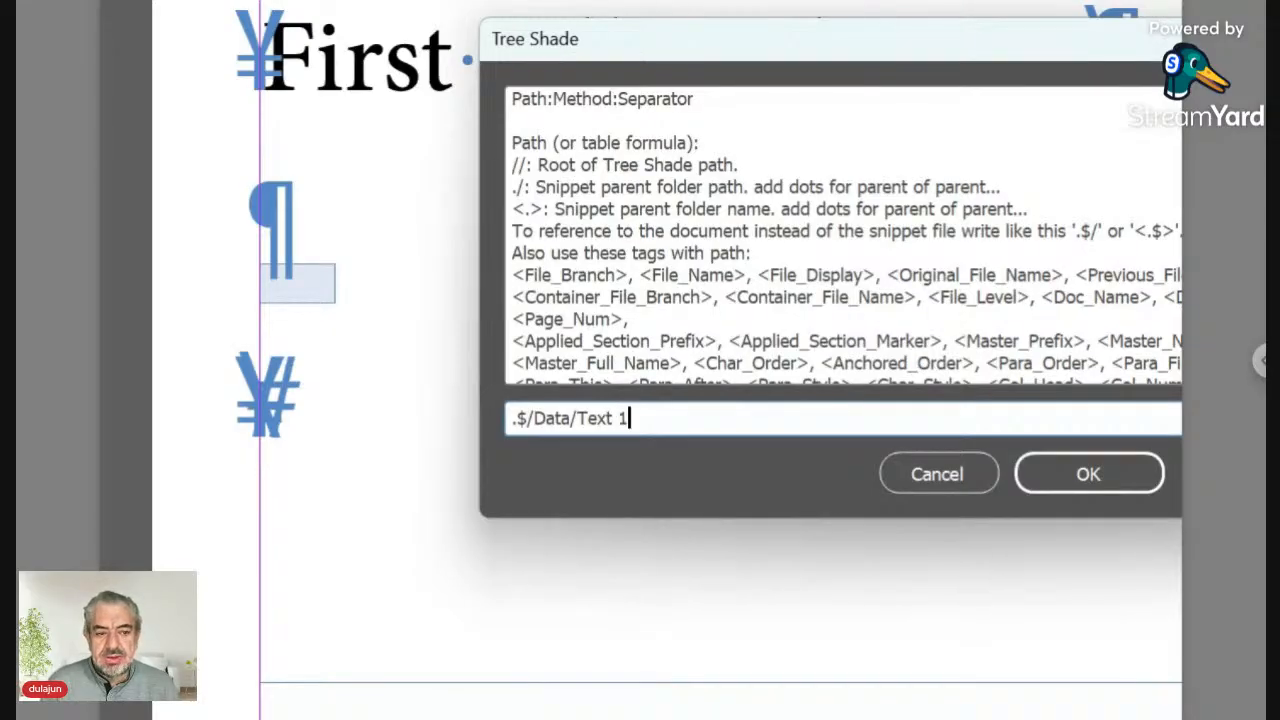
key("BackSpace")
key("BackSpace")
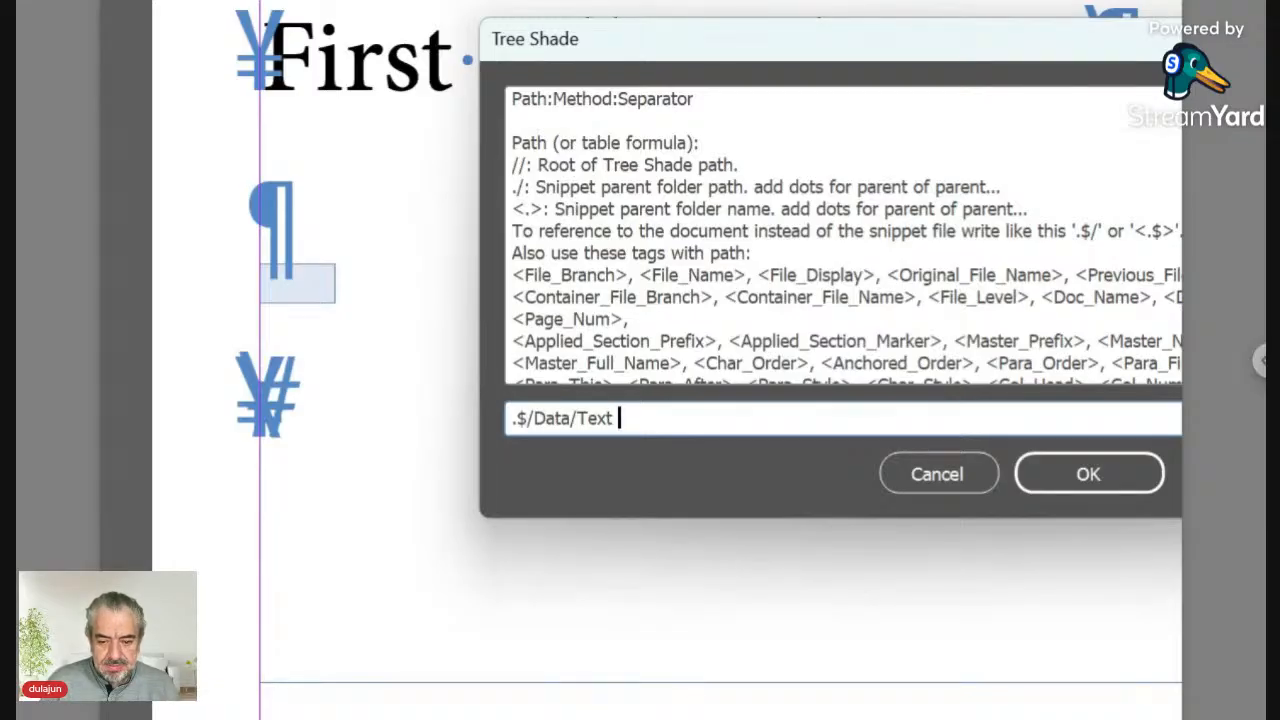
type("*")
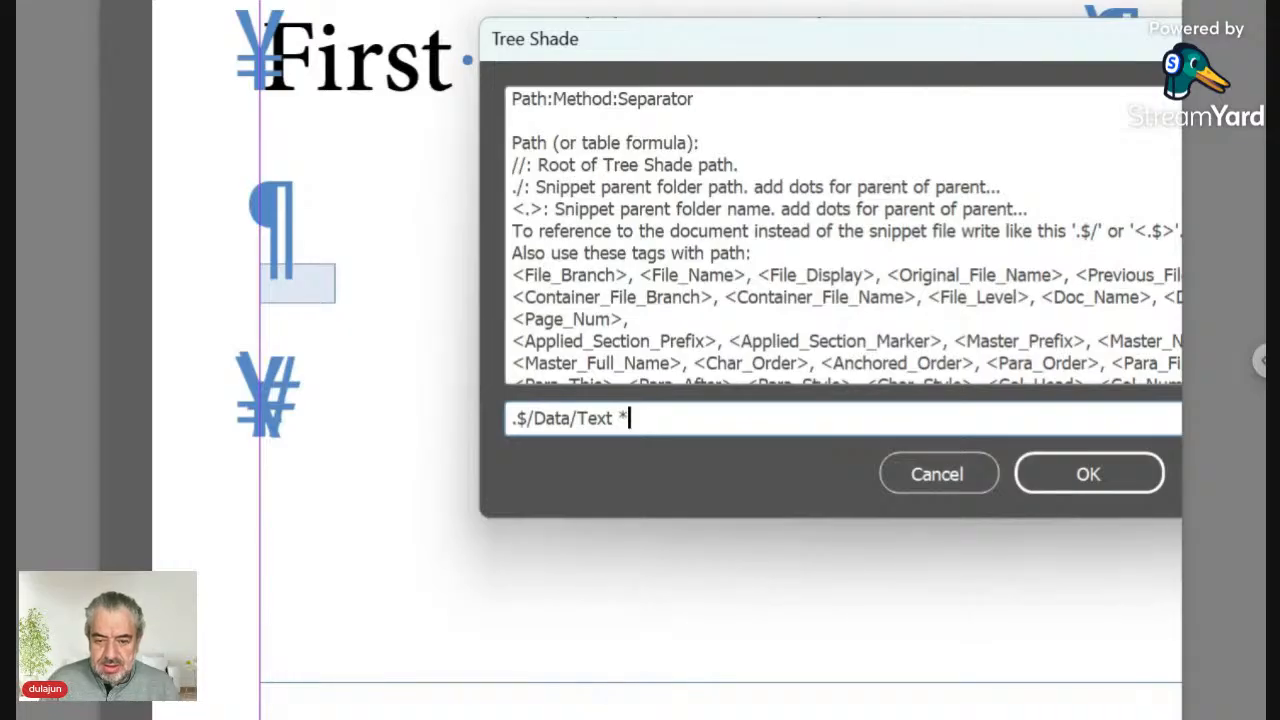
Add the Place method and the \r separator to the snippet path and insert the snippet content
type(":P")
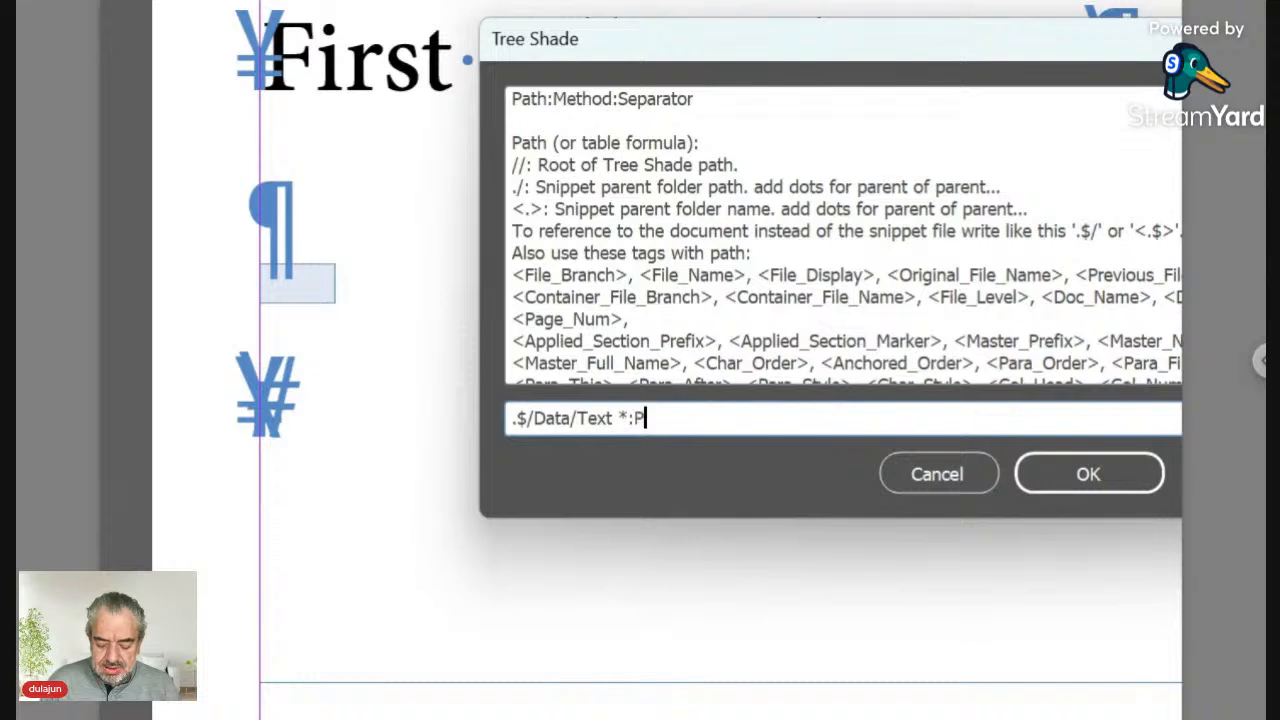
type("lace")
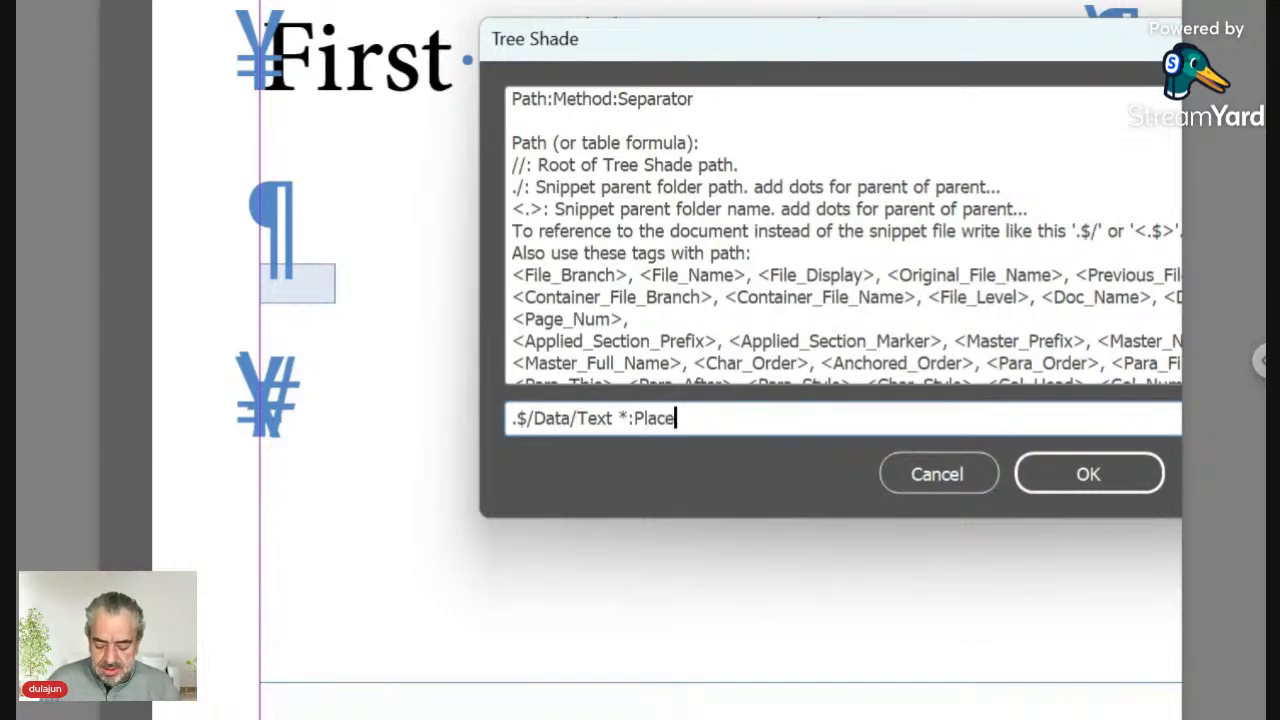
type(":")
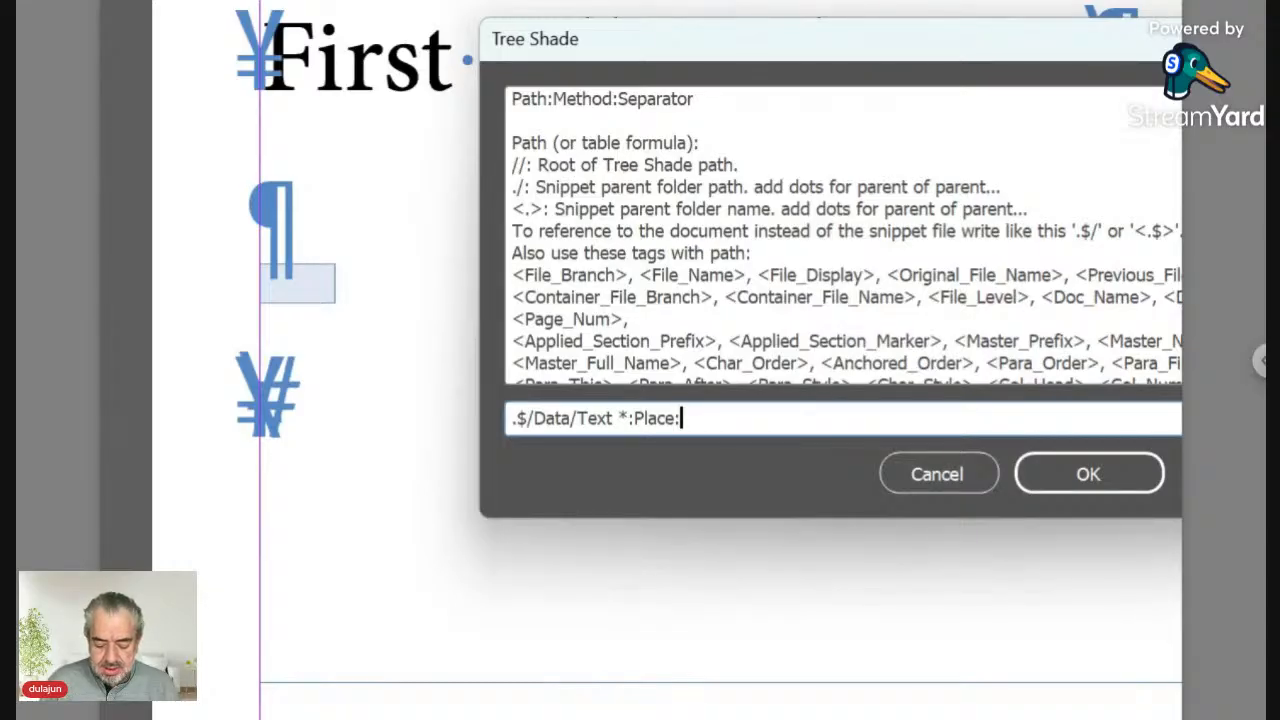
type("\\r")
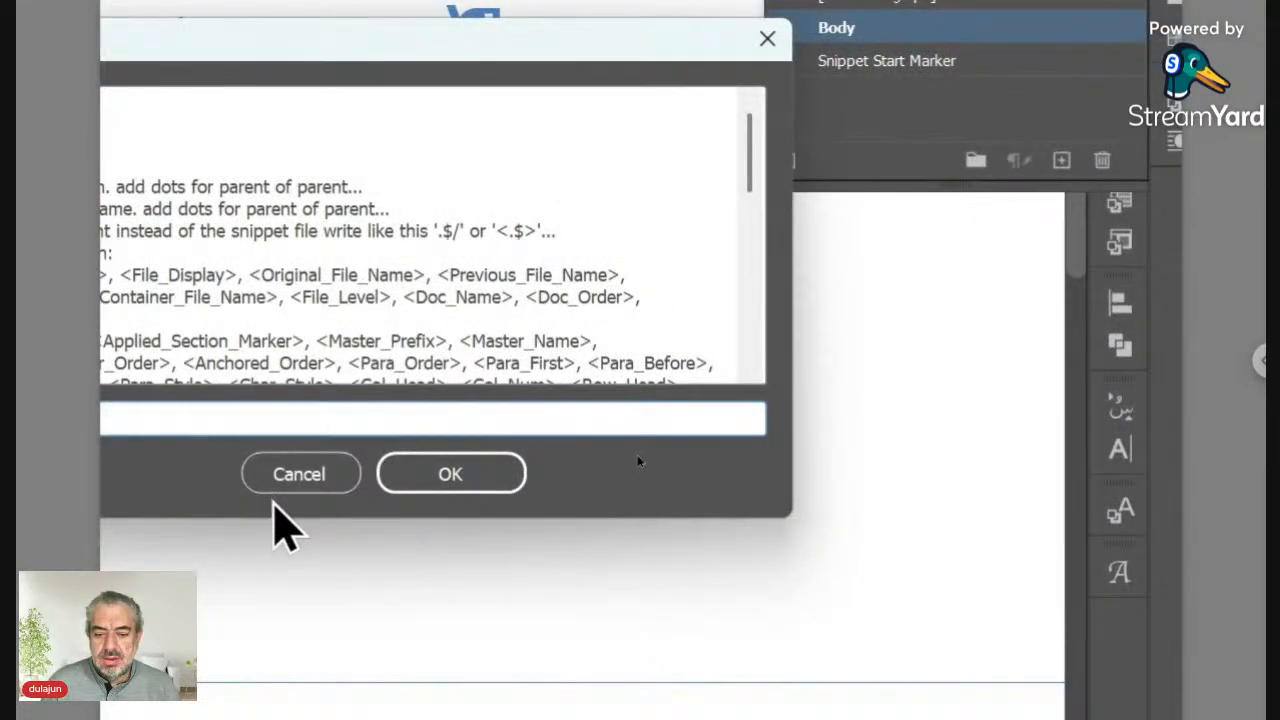
left_click(415, 480)
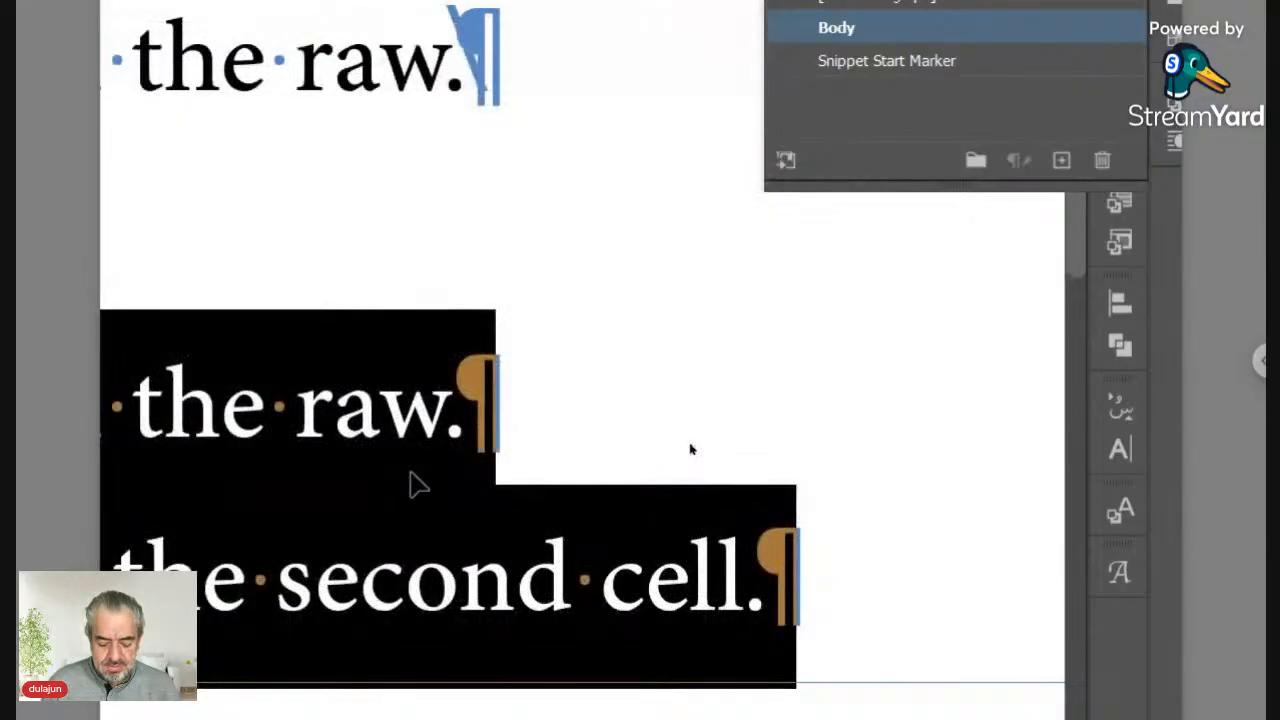
Extend the text frame's lower edge to a height of about 136 mm to fit the overset snippet text
key("ctrl+minus")
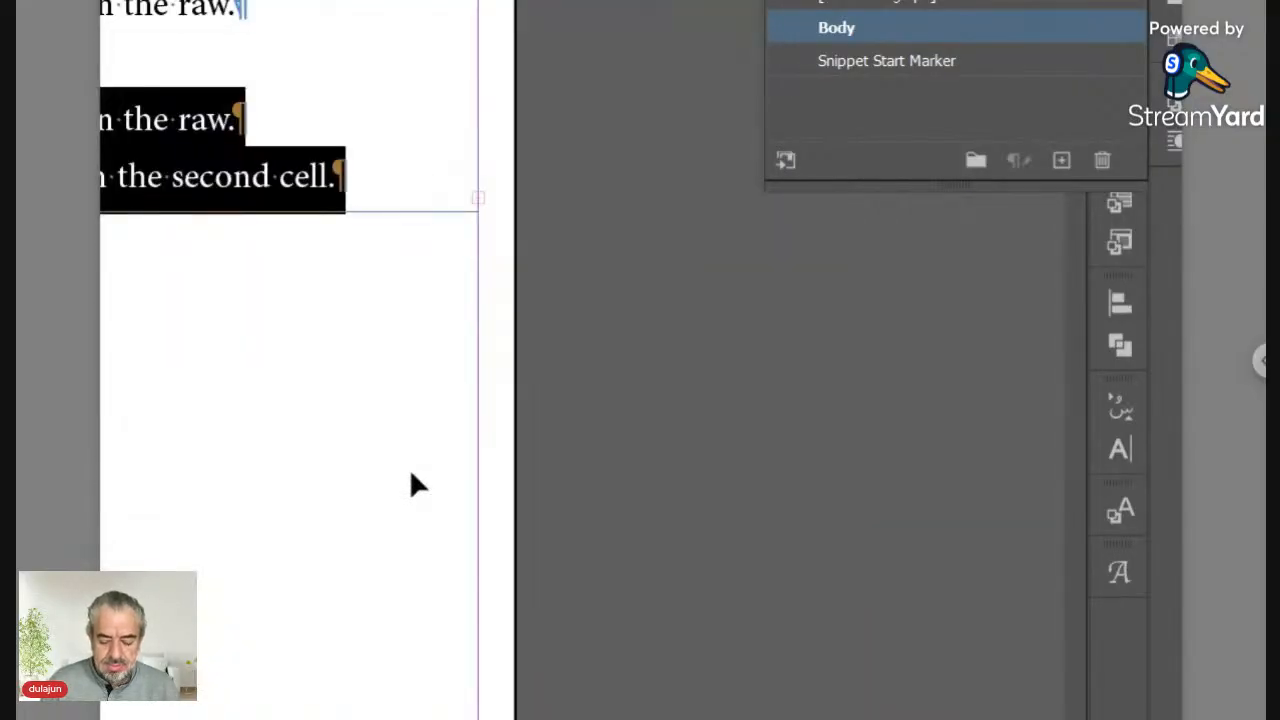
left_click(410, 472)
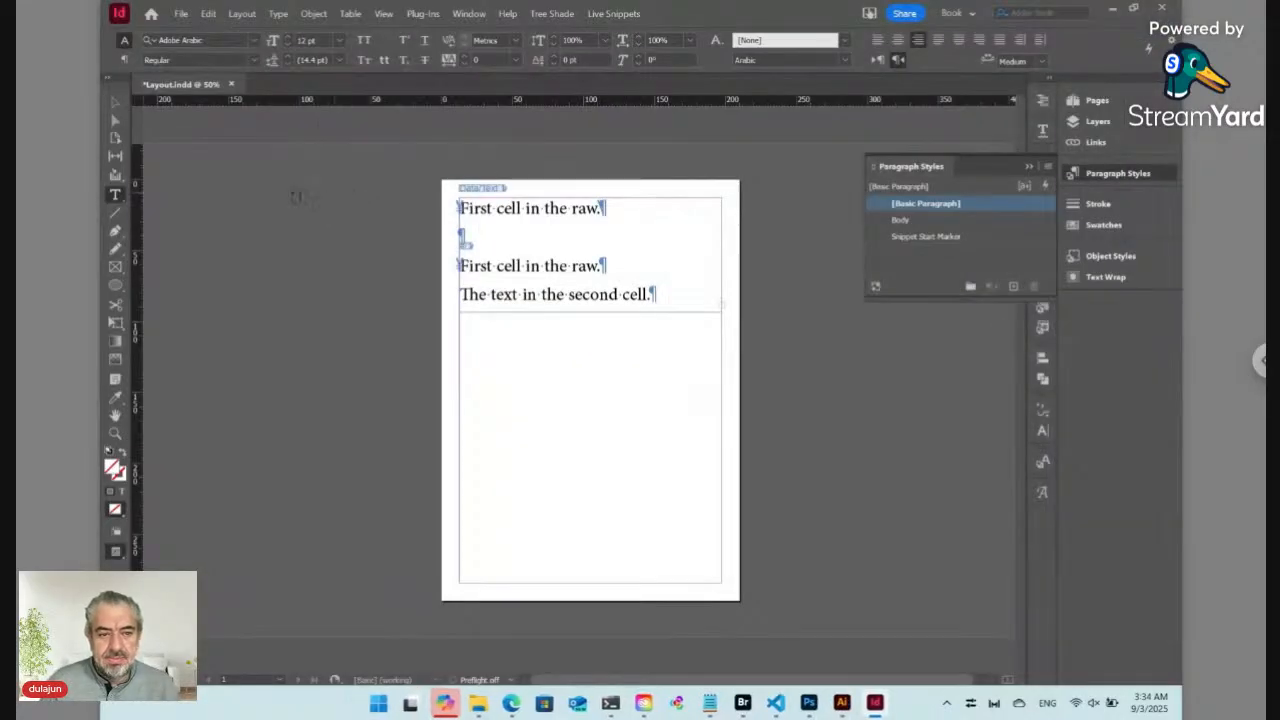
key("Escape")
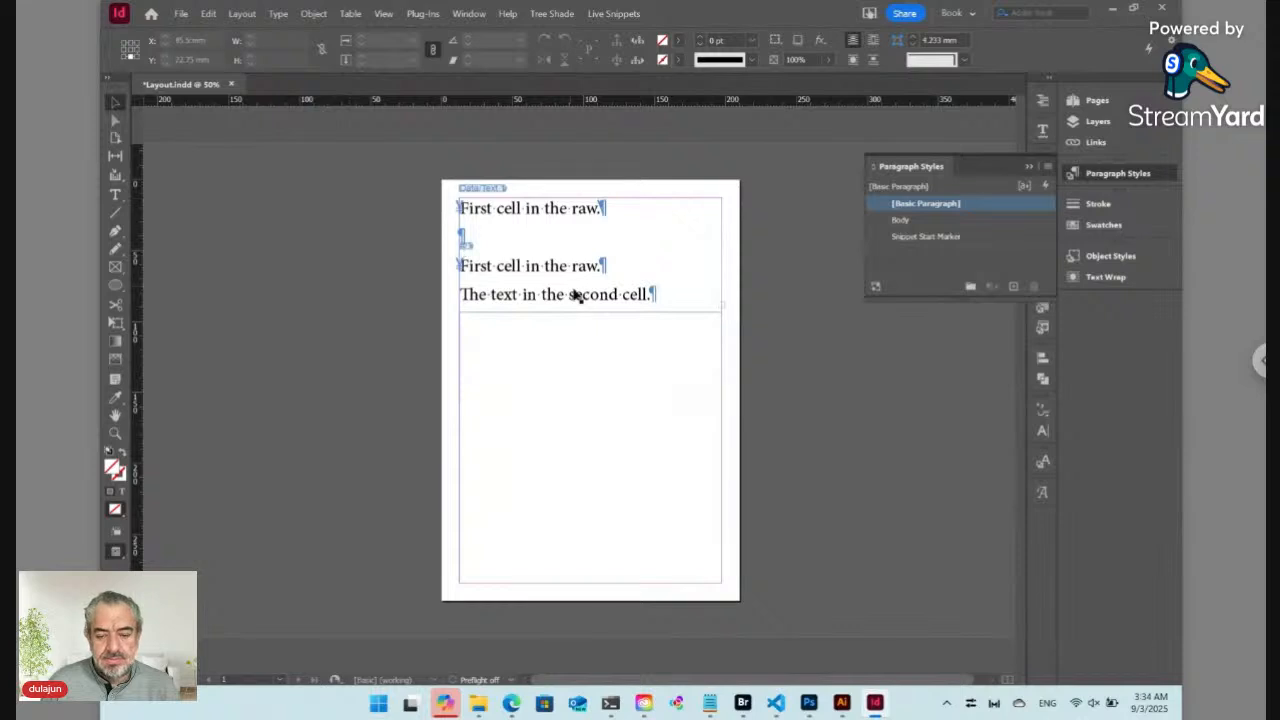
left_click_drag(594, 312, 595, 389)
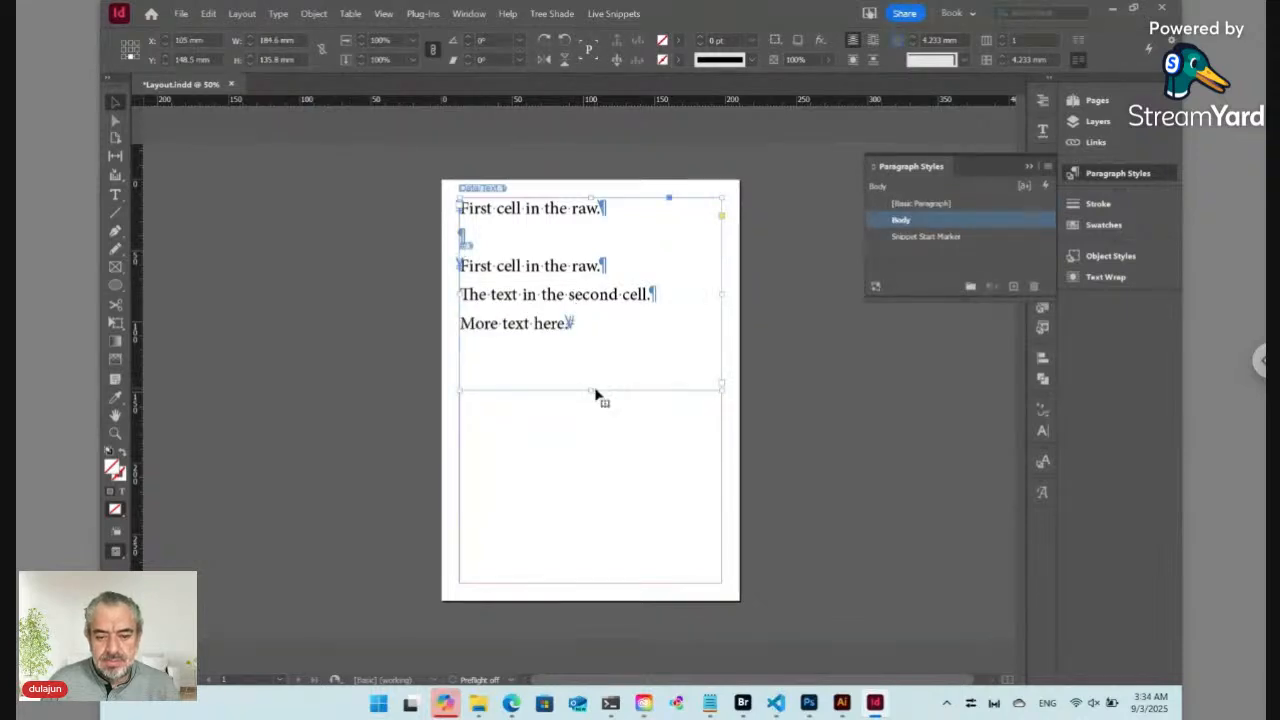
key("ctrl+equal")
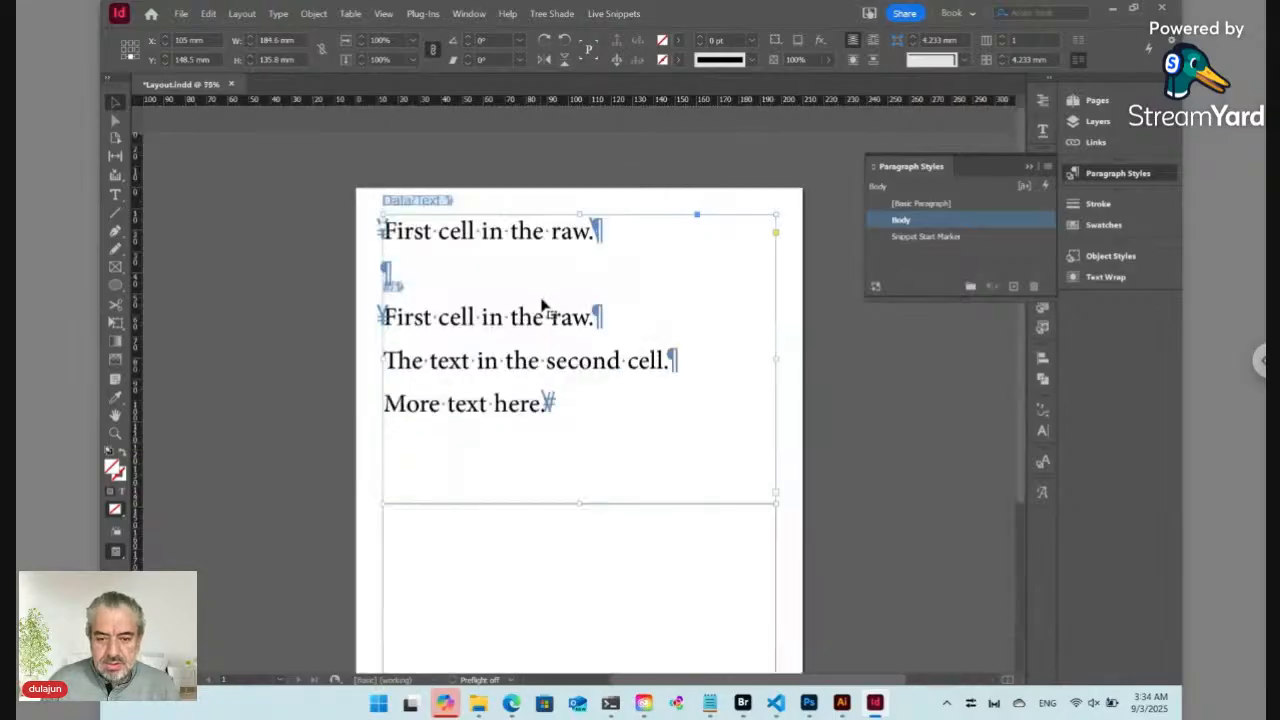
triple_click(490, 361)
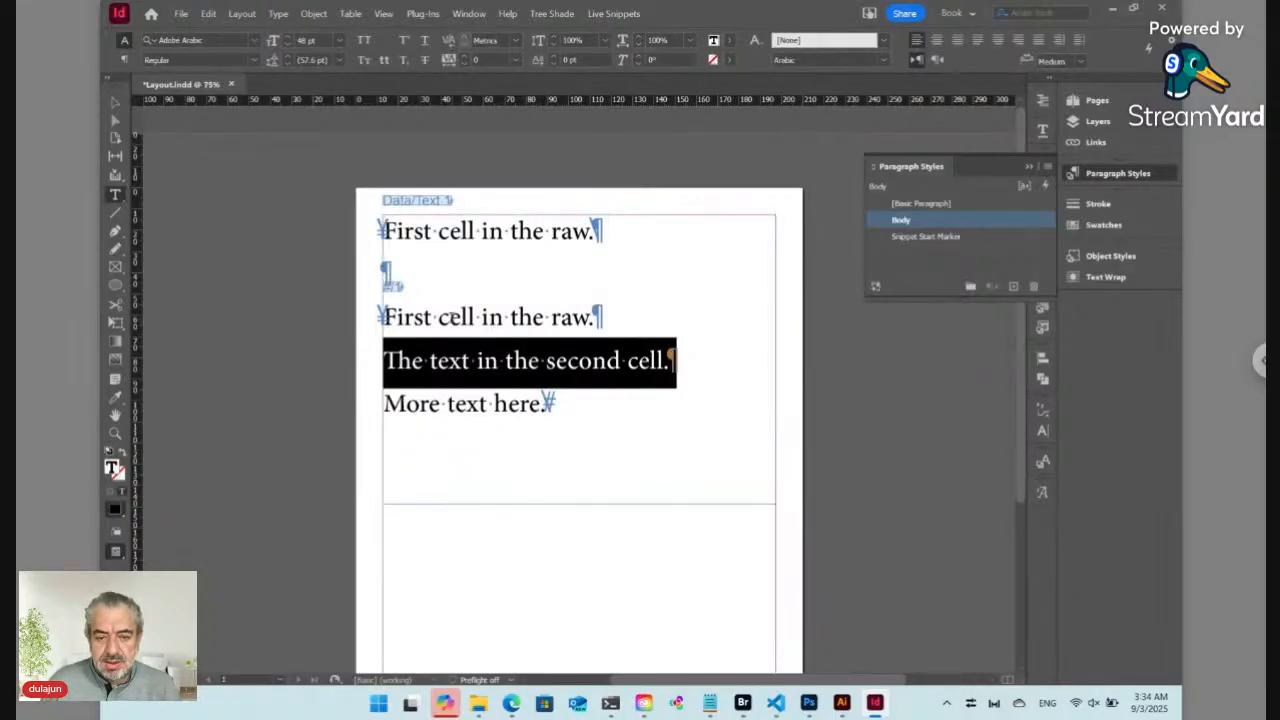
left_click(457, 353)
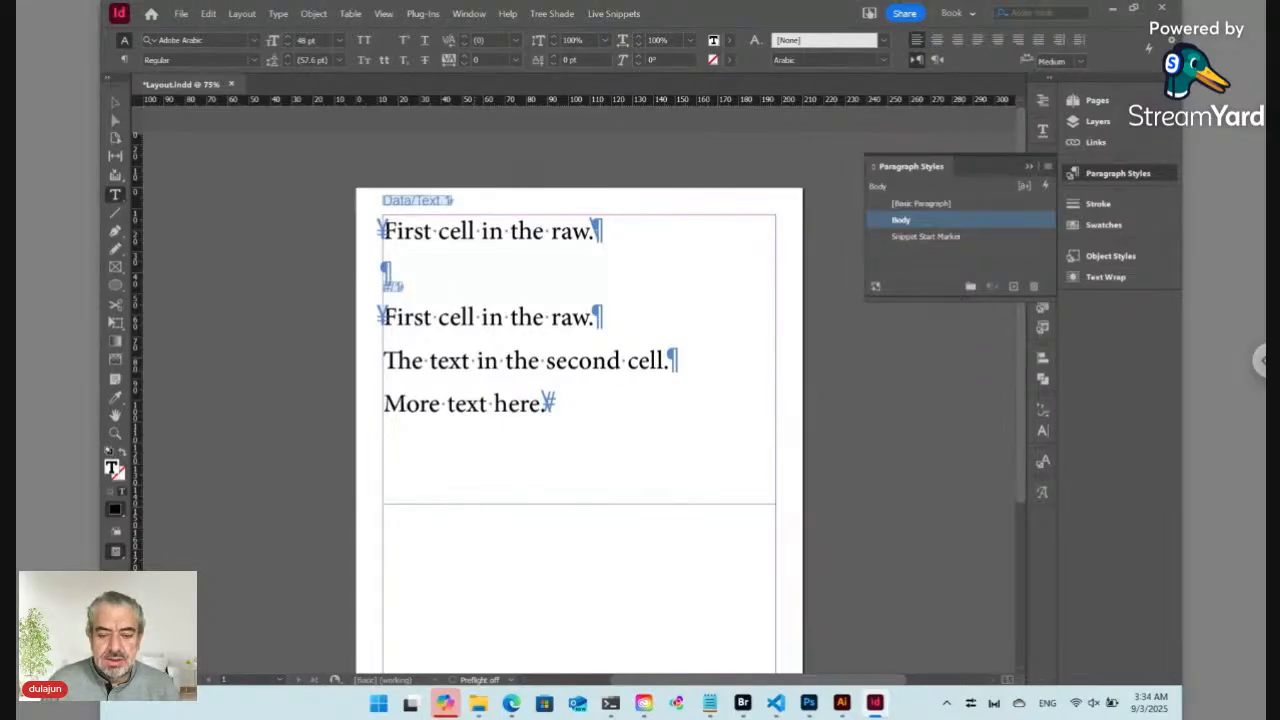
Switch to Adobe Bridge and create a new Tree Shade Plain file named Text 4 in the Data folder
left_click(743, 703)
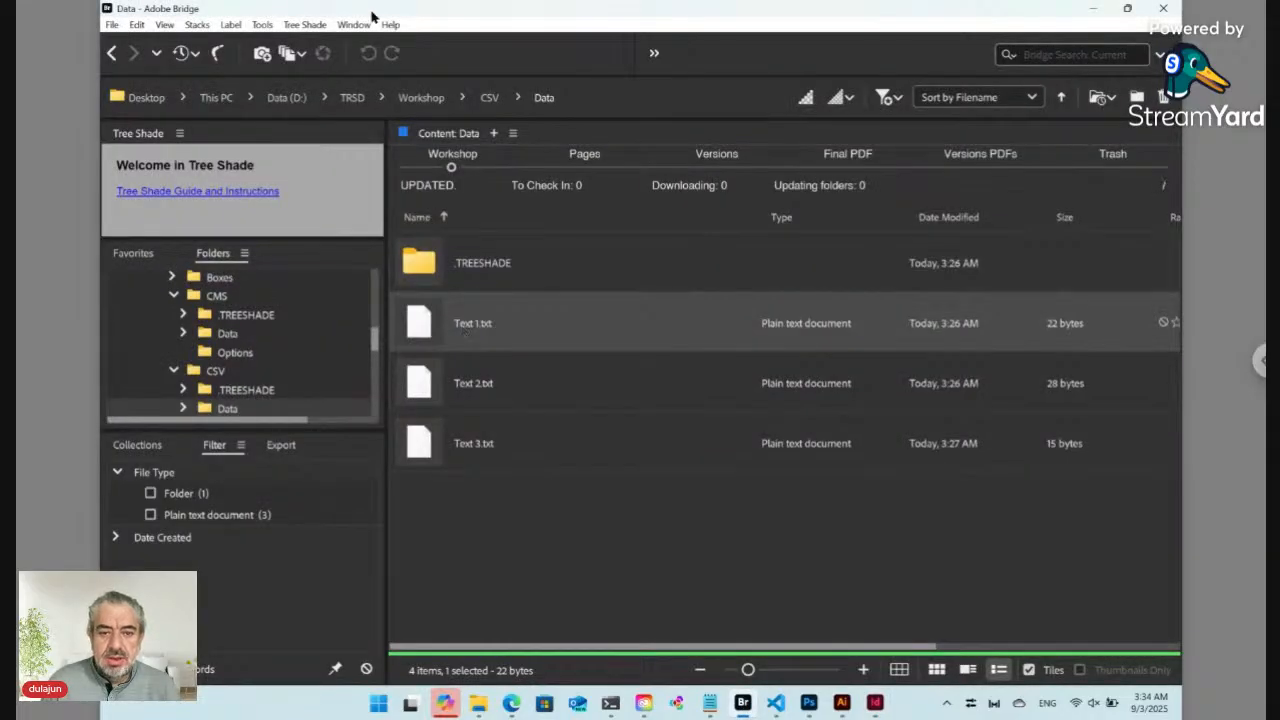
left_click(314, 24)
mouse_move(318, 43)
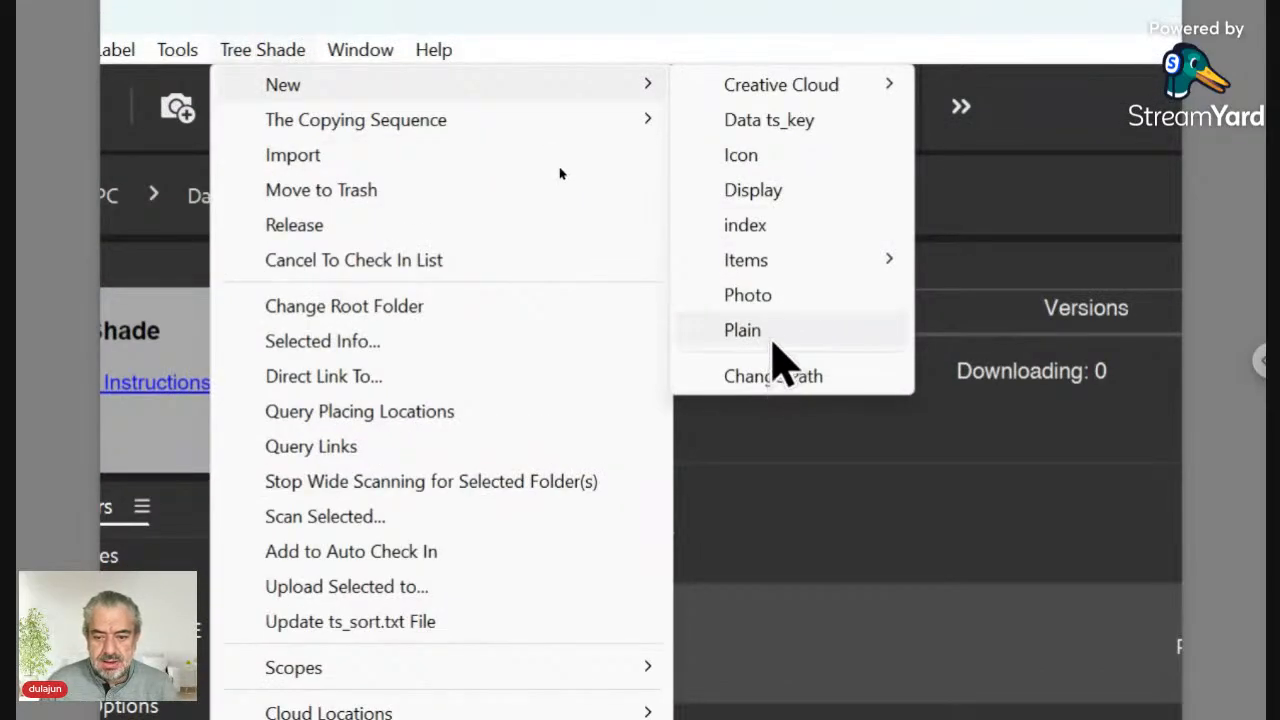
left_click(774, 338)
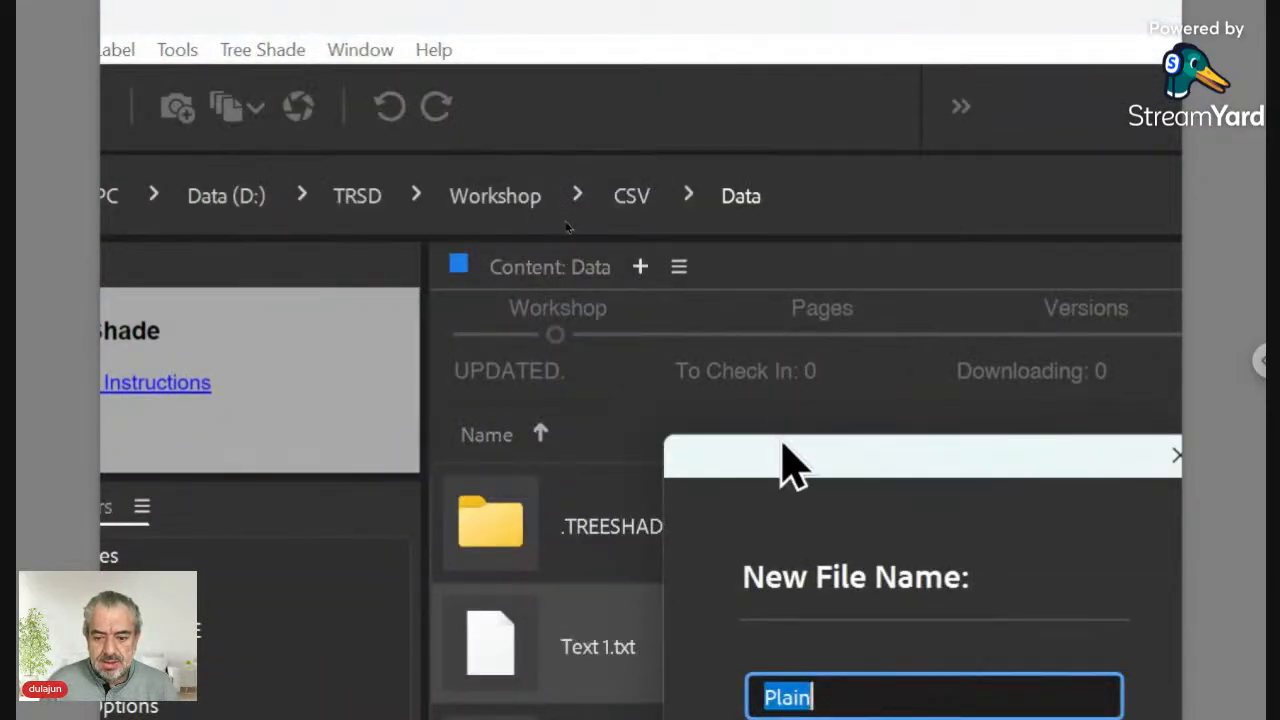
left_click_drag(784, 447, 574, 185)
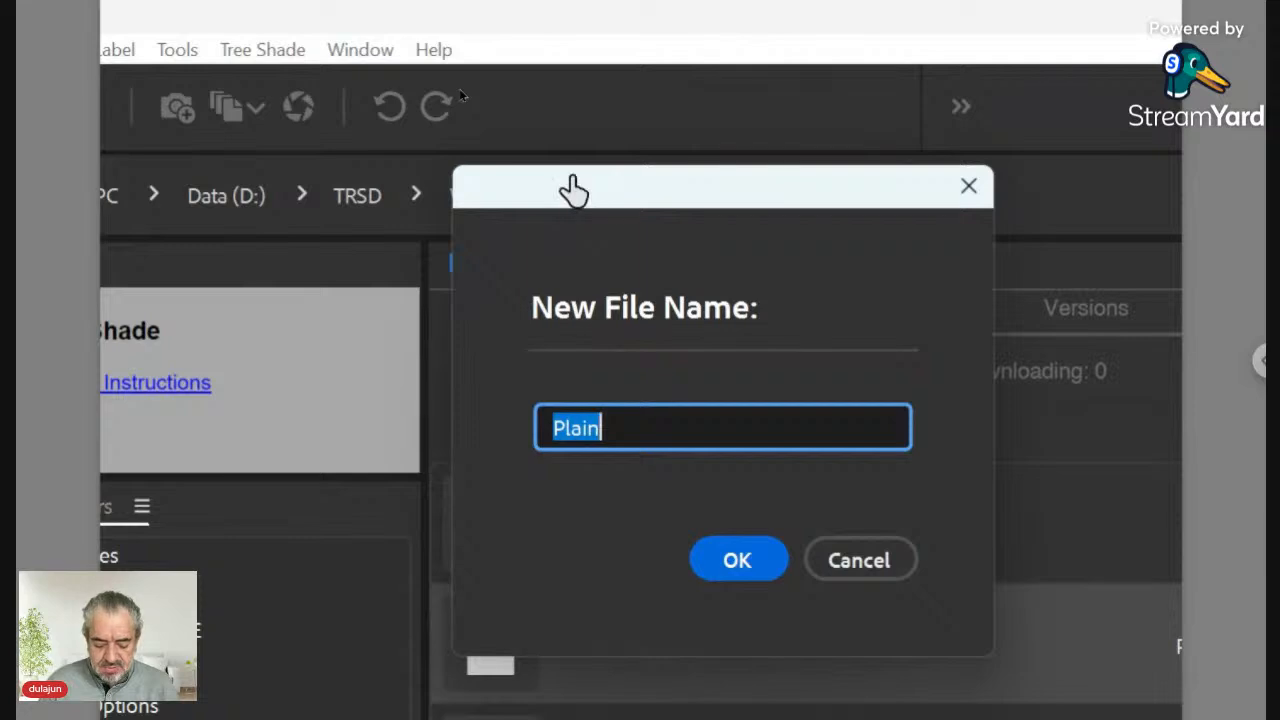
type("Text ")
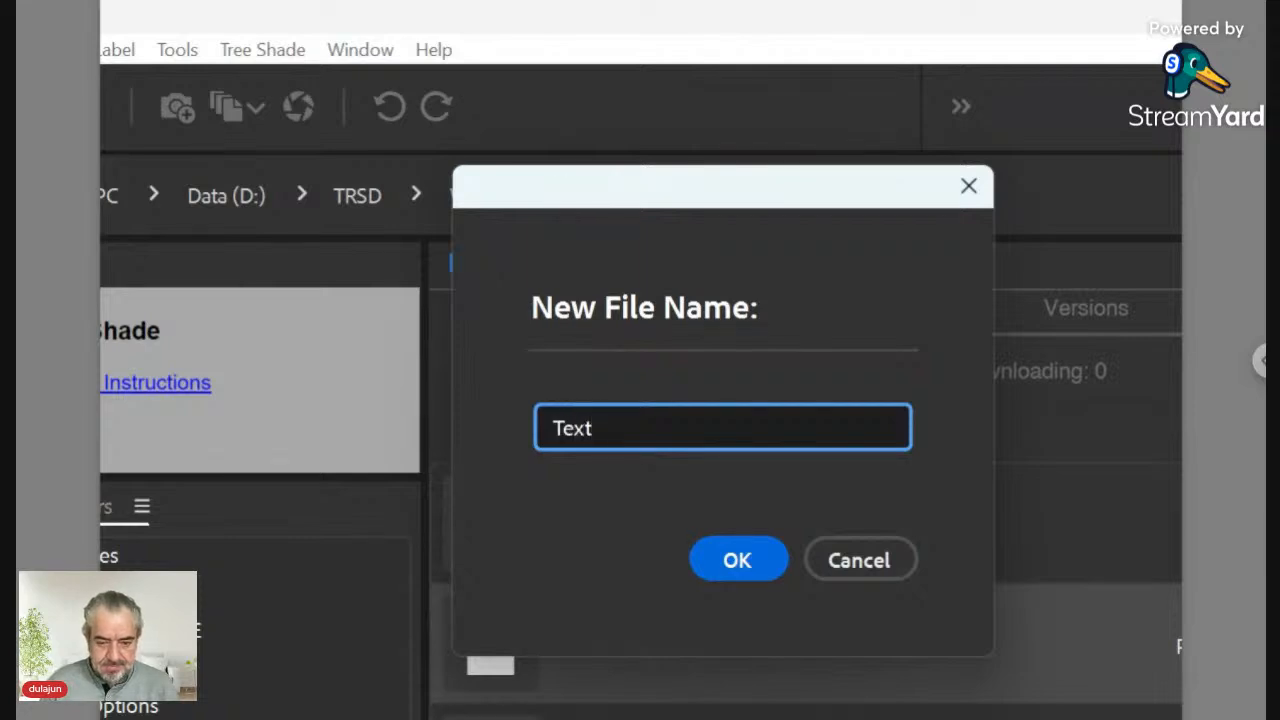
type("4")
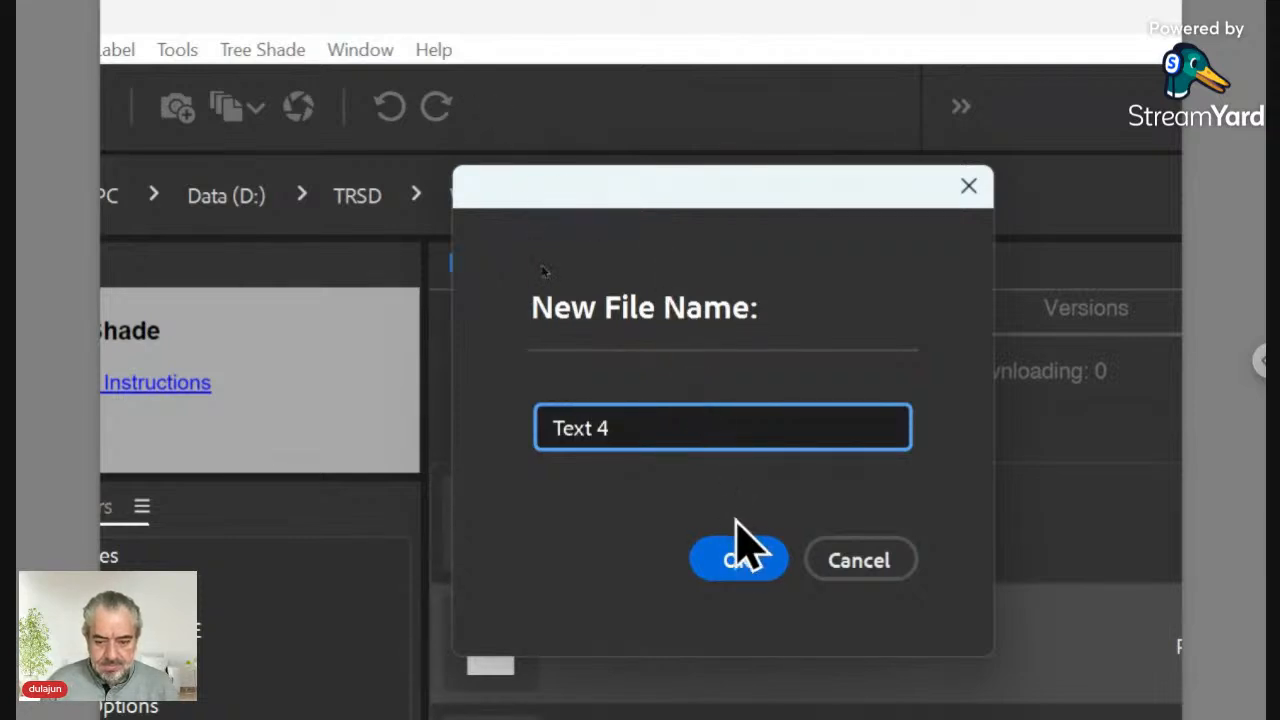
left_click(740, 550)
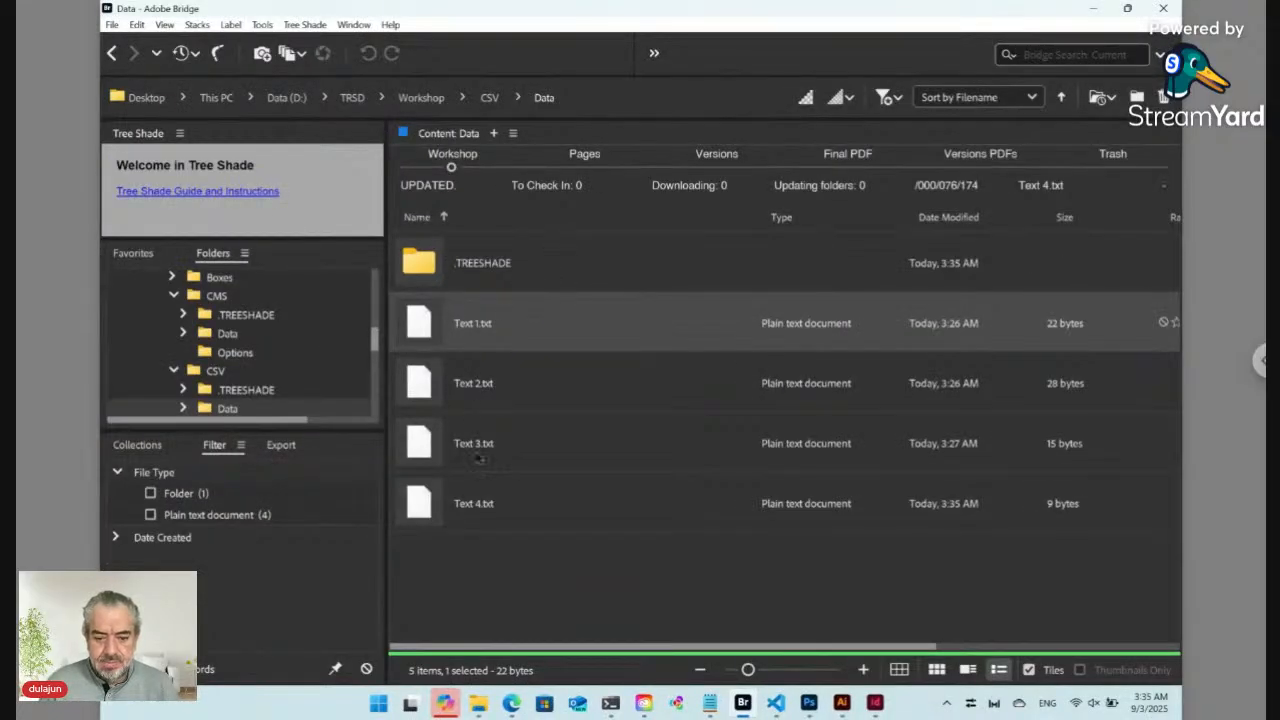
Replace the content of Text 4.txt with "New text." and save it
double_click(466, 487)
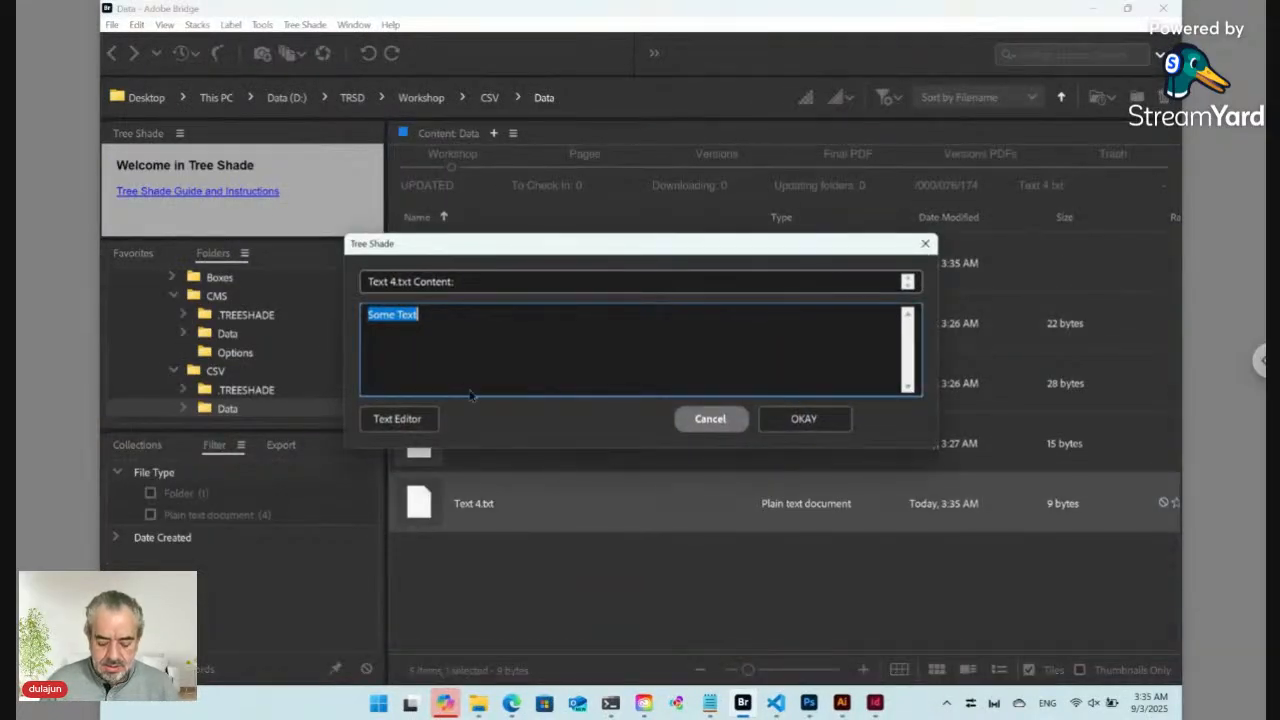
type("New")
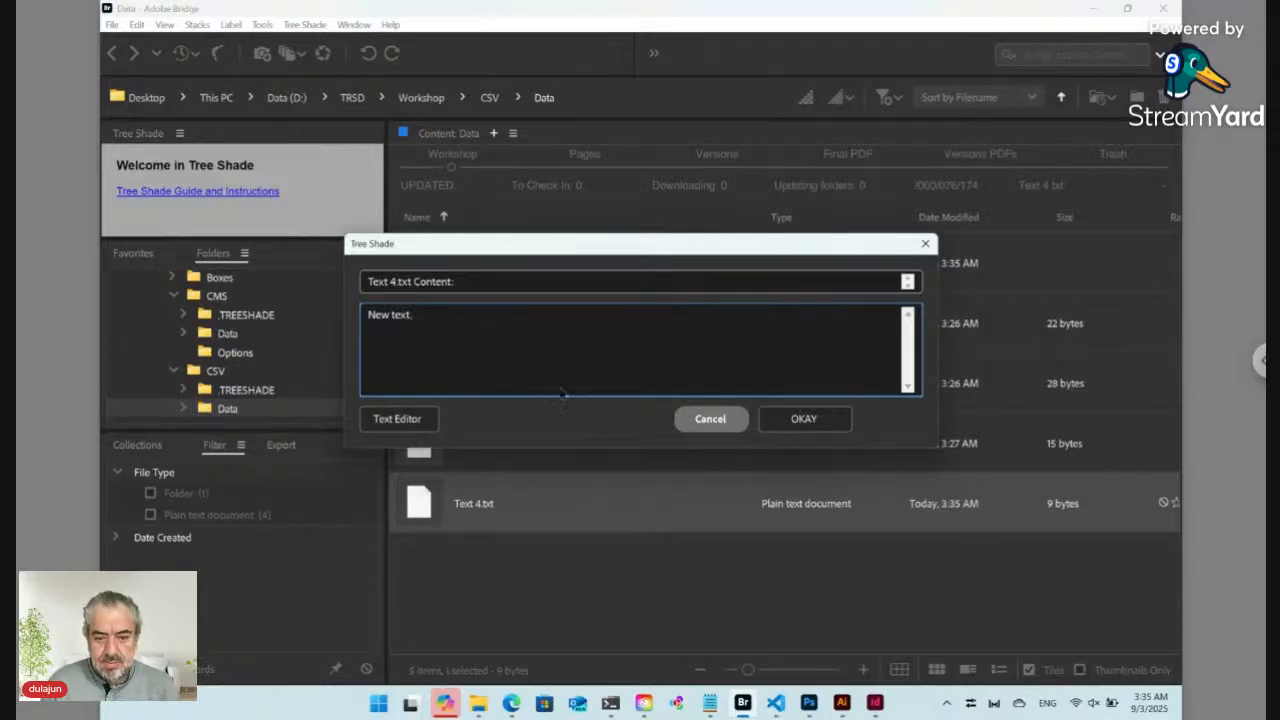
left_click(800, 418)
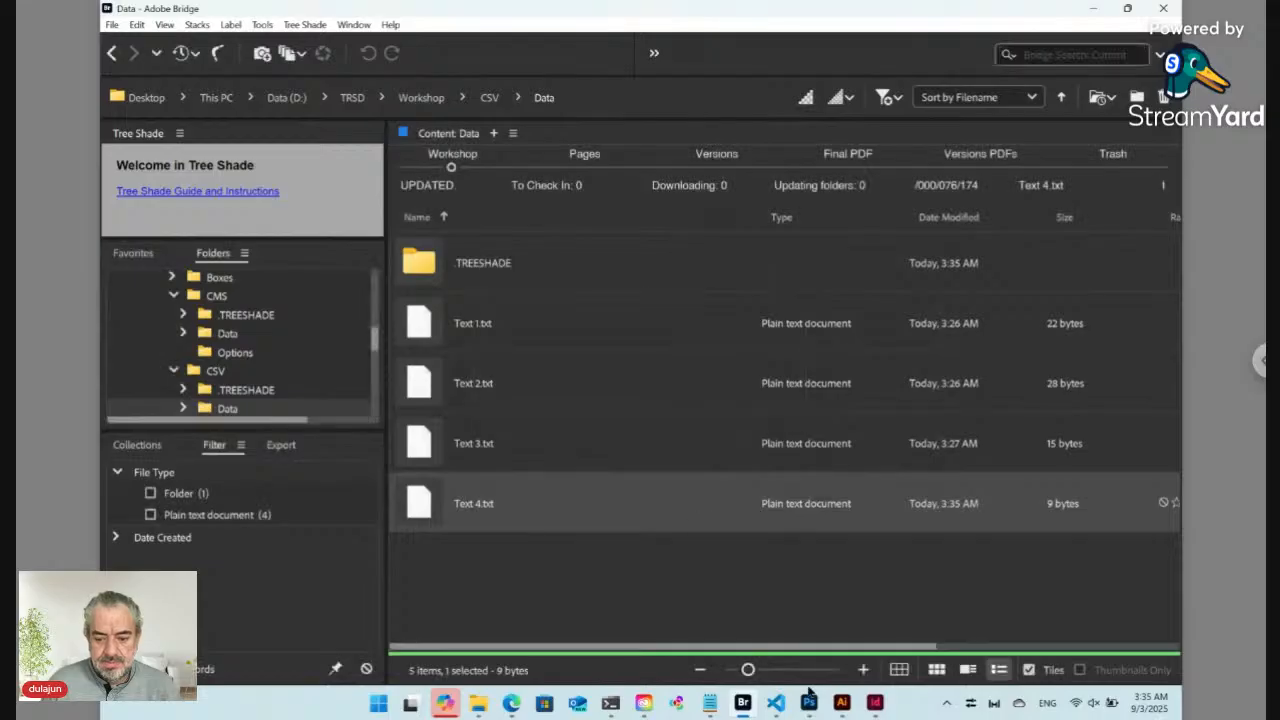
Switch back to InDesign and update all live snippets in the layout
left_click(875, 703)
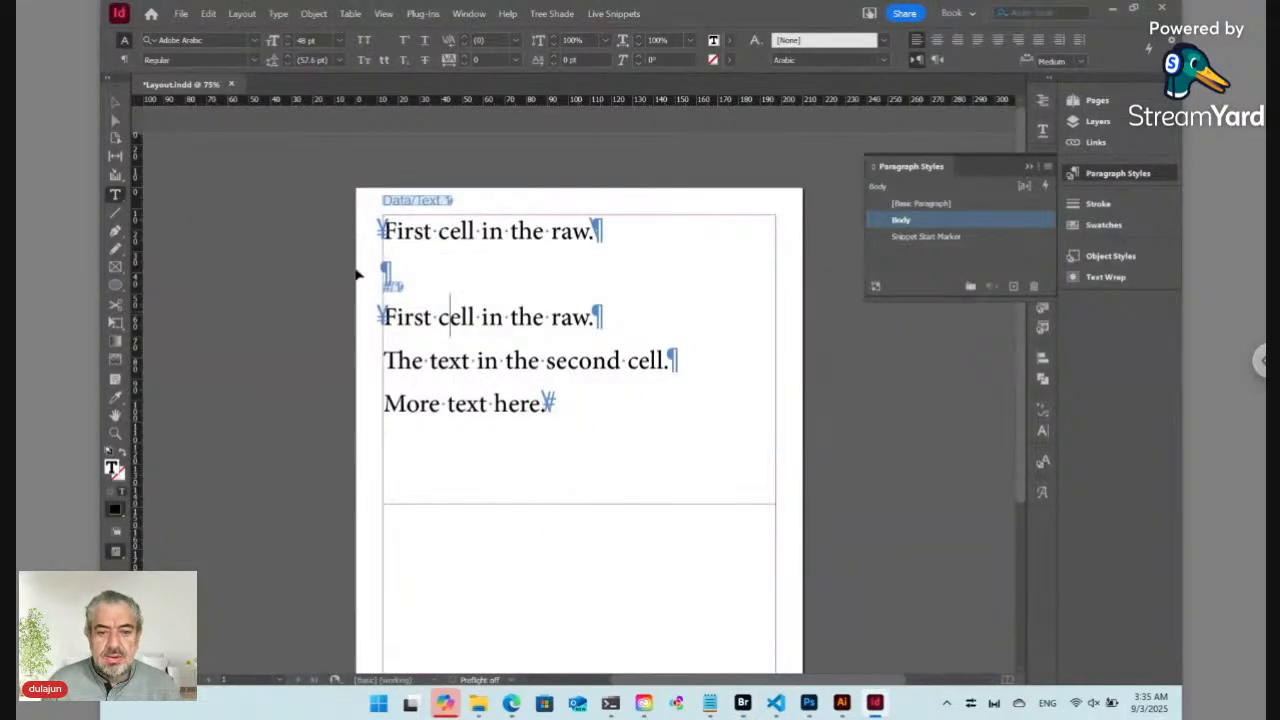
left_click(466, 324)
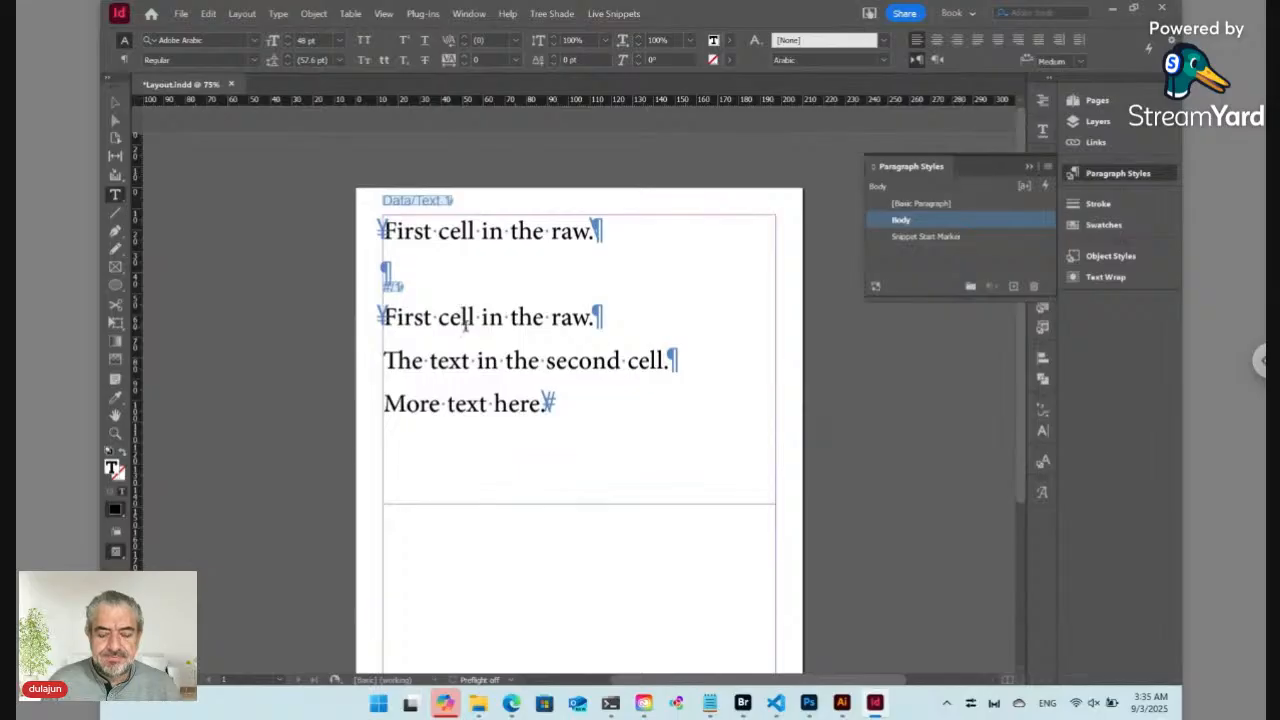
left_click(618, 17)
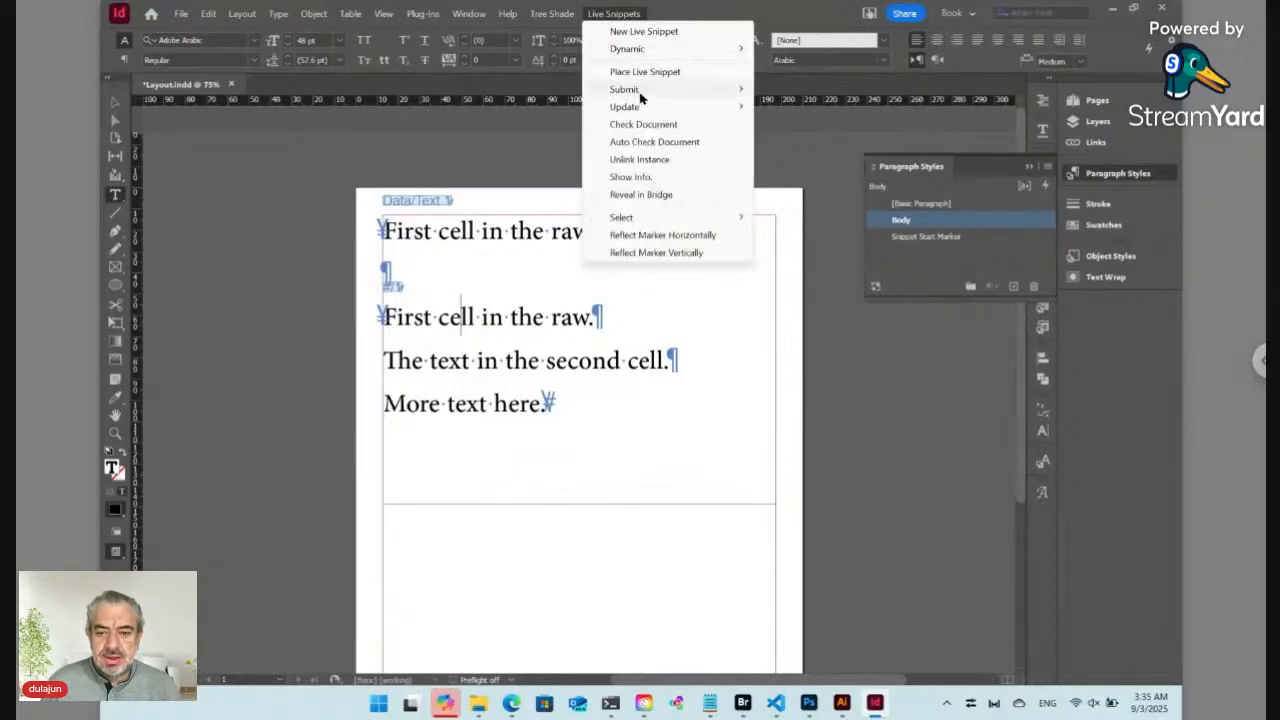
mouse_move(638, 108)
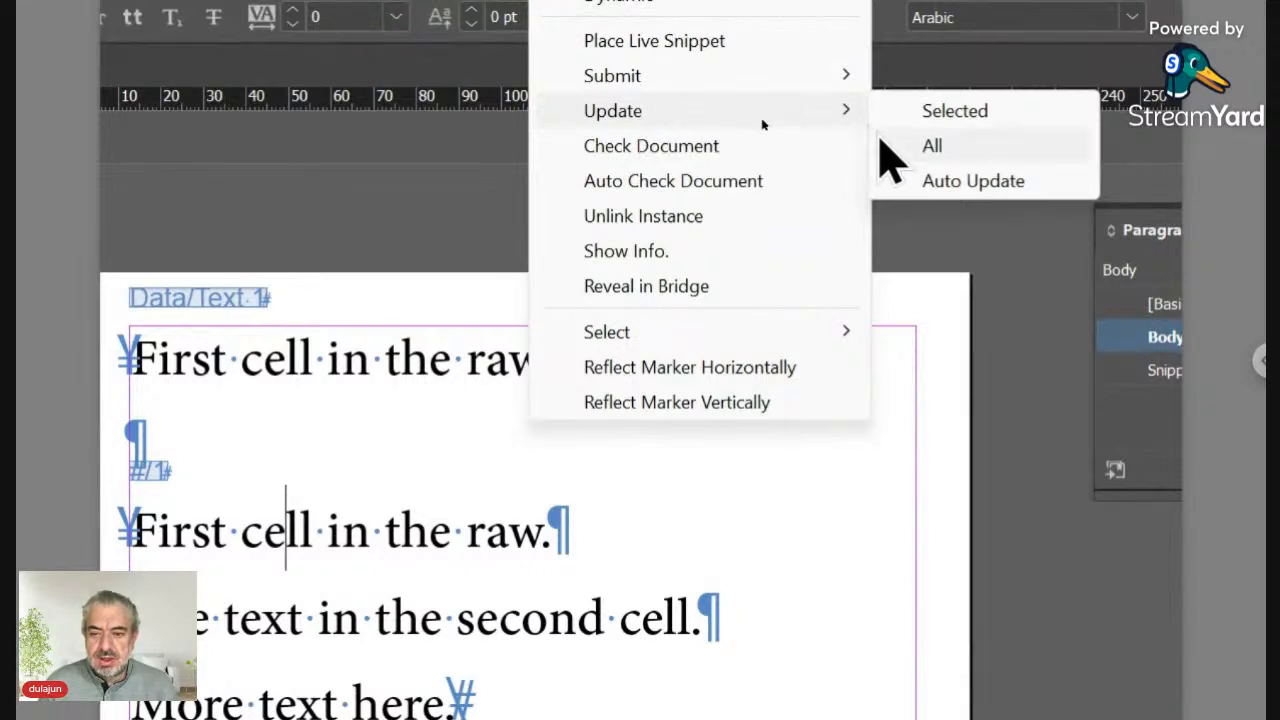
left_click(902, 148)
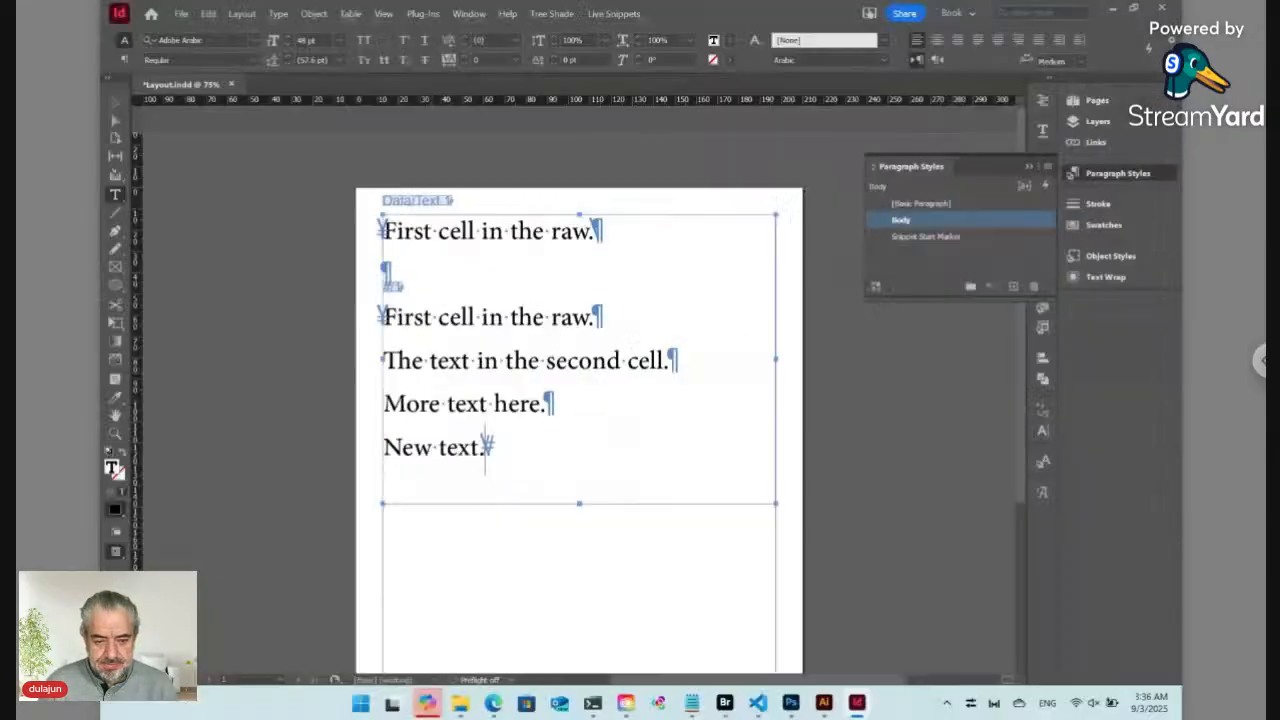
left_click(742, 702)
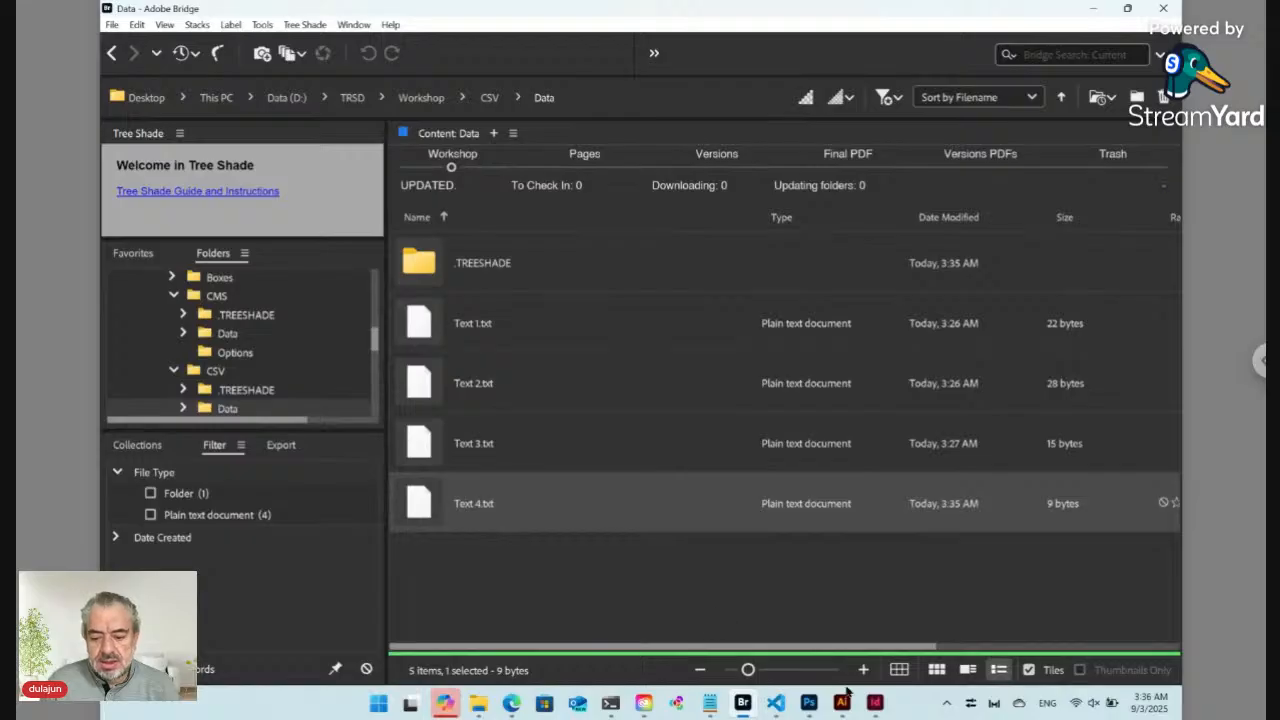
left_click(875, 703)
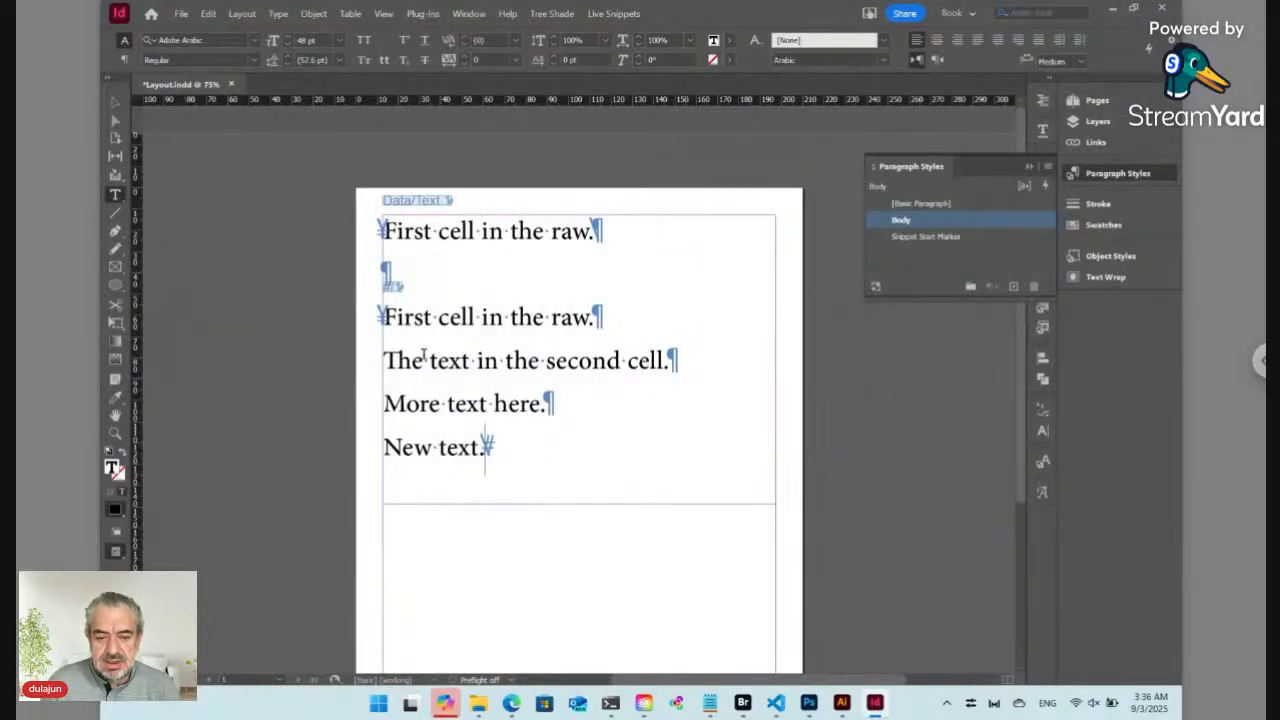
left_click(394, 285)
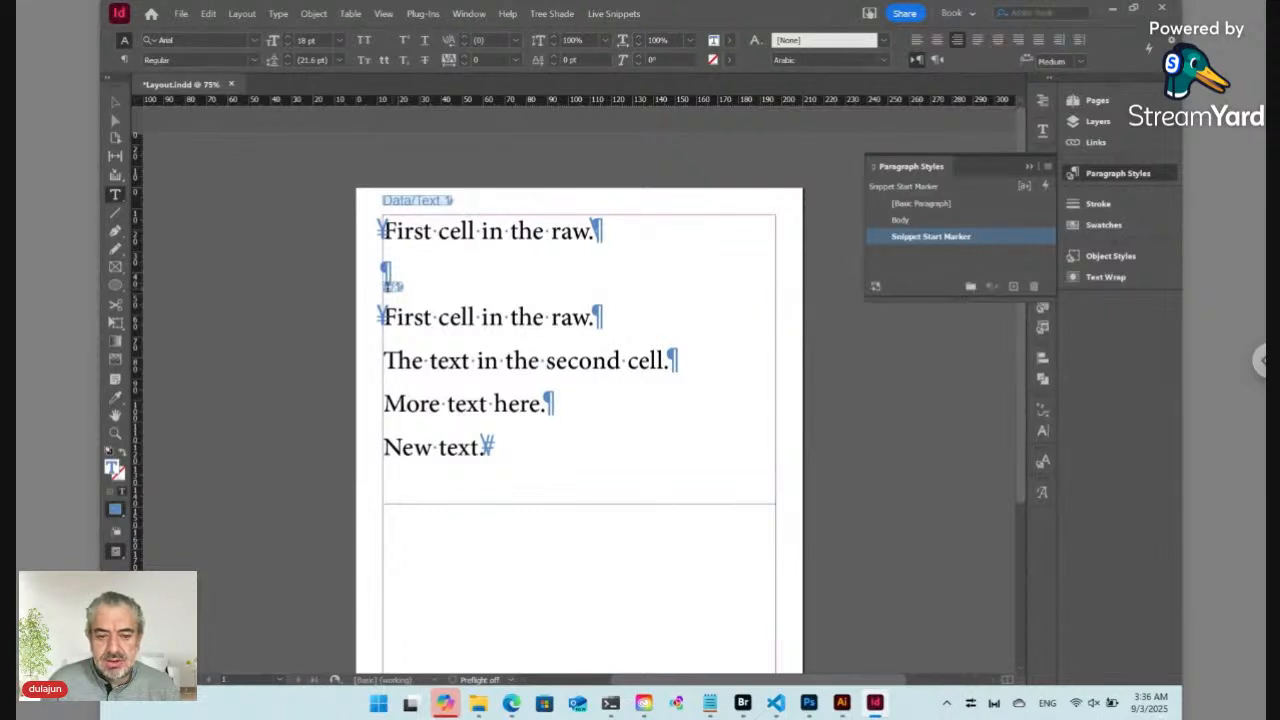
left_click(115, 101)
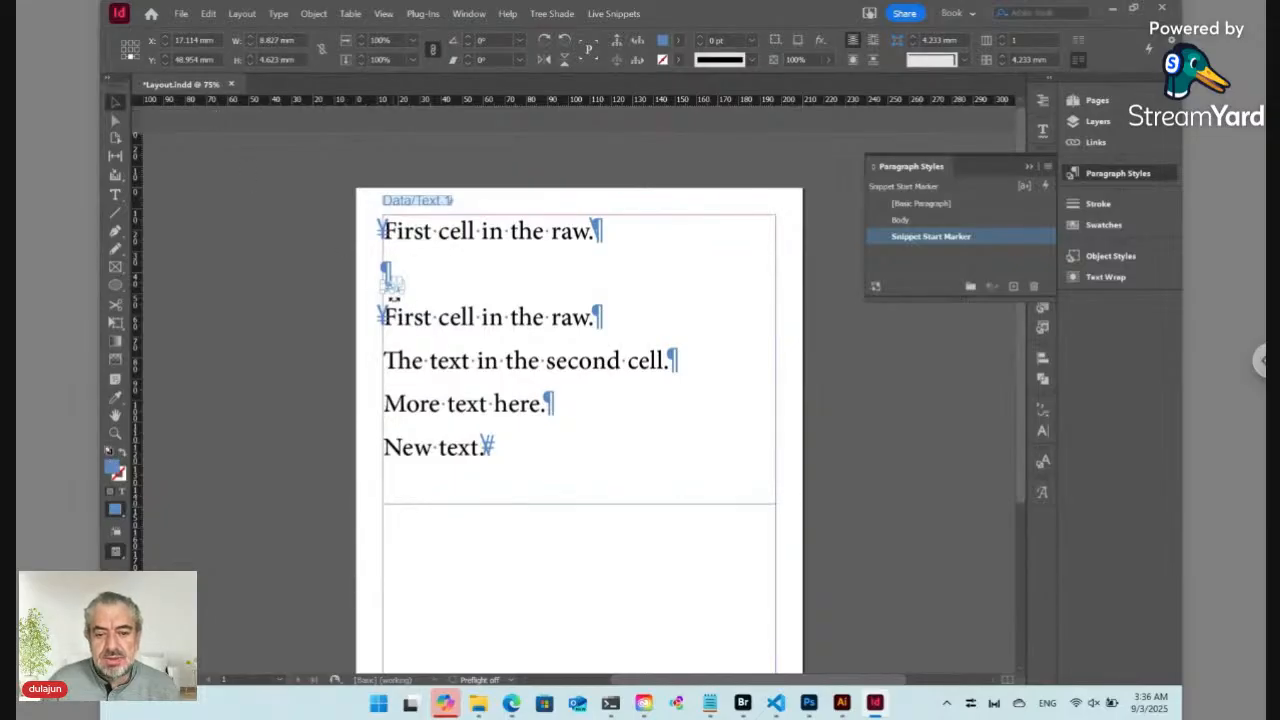
double_click(463, 322)
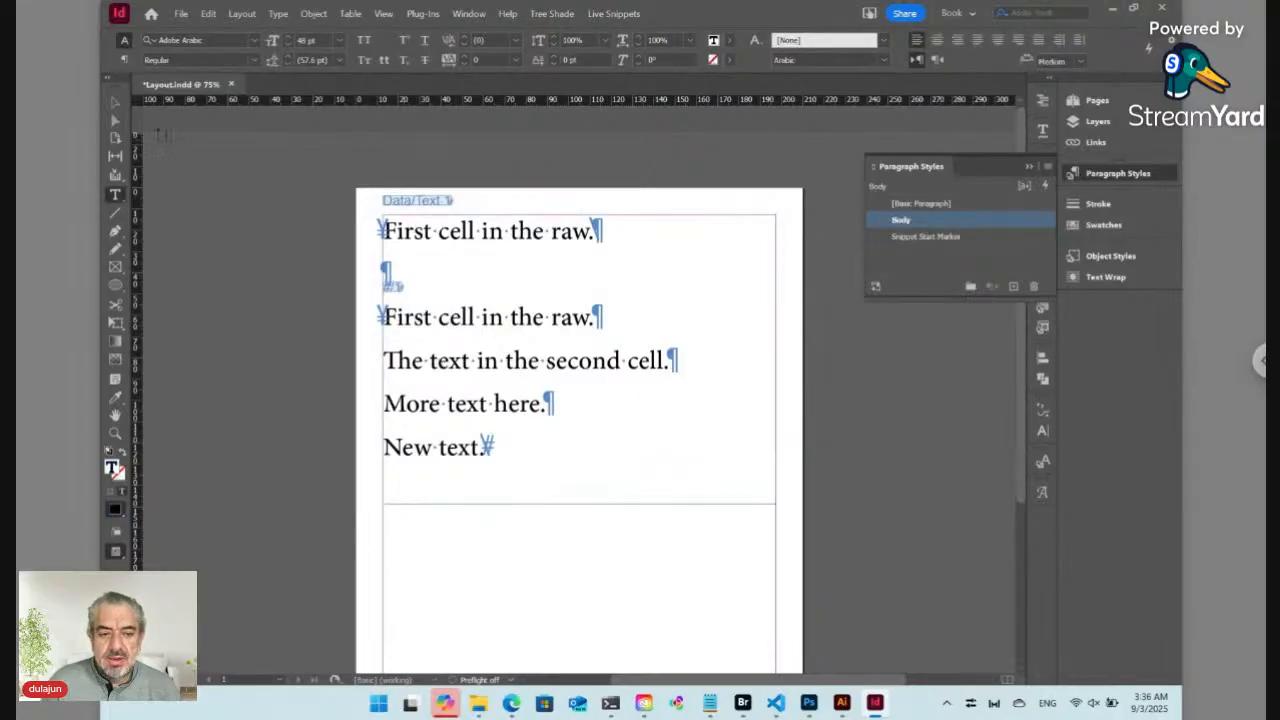
left_click(116, 103)
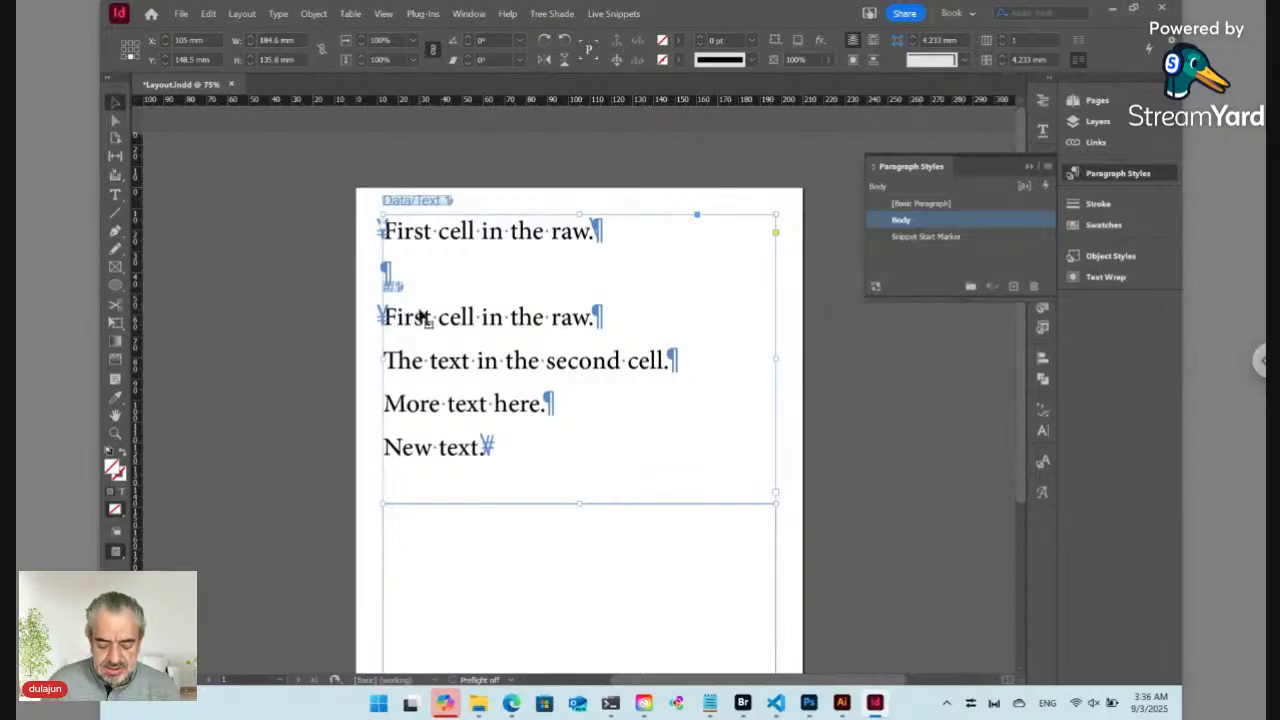
Open the Dynamic Content formula of the multi-file snippet and replace its \r separator with cells
double_click(460, 365)
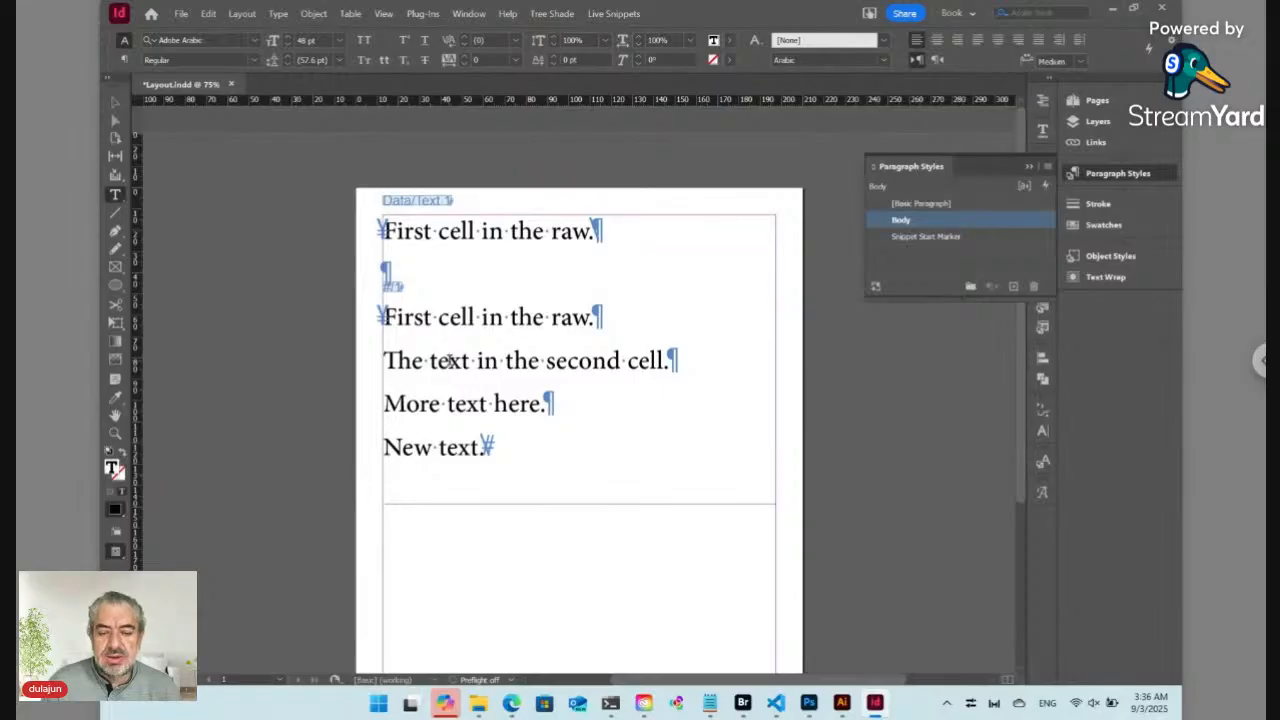
left_click(628, 14)
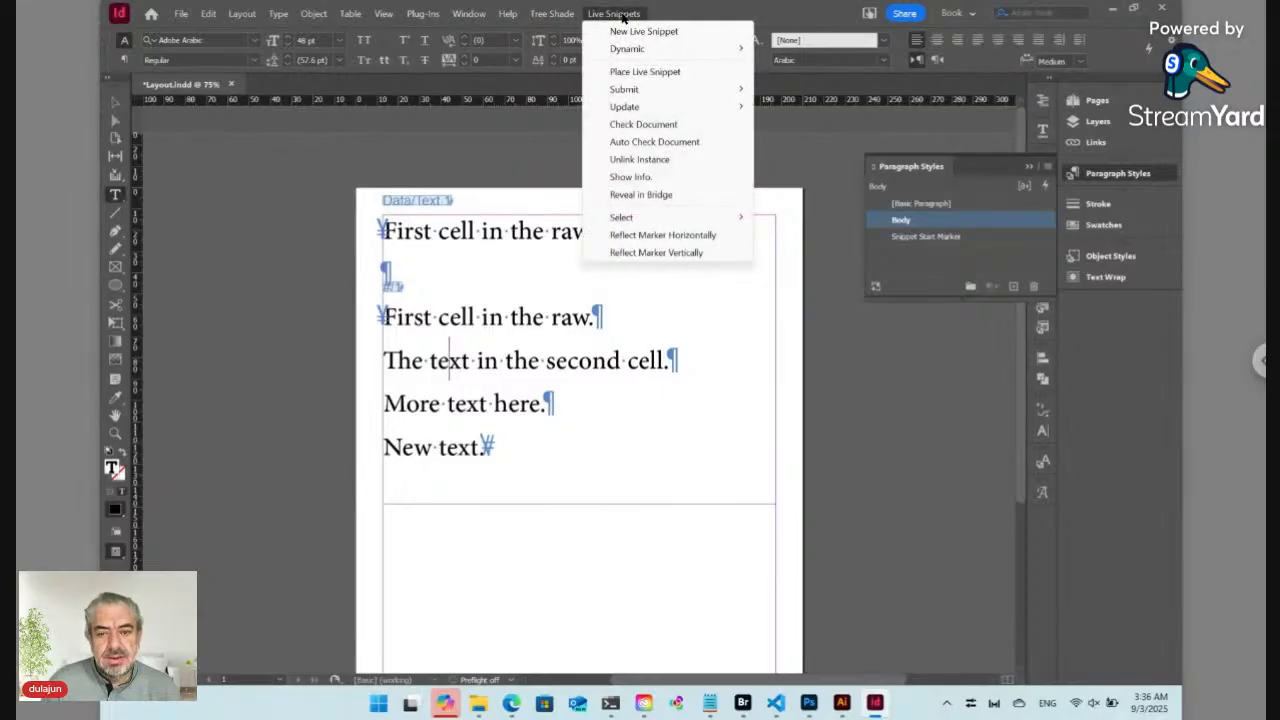
mouse_move(663, 52)
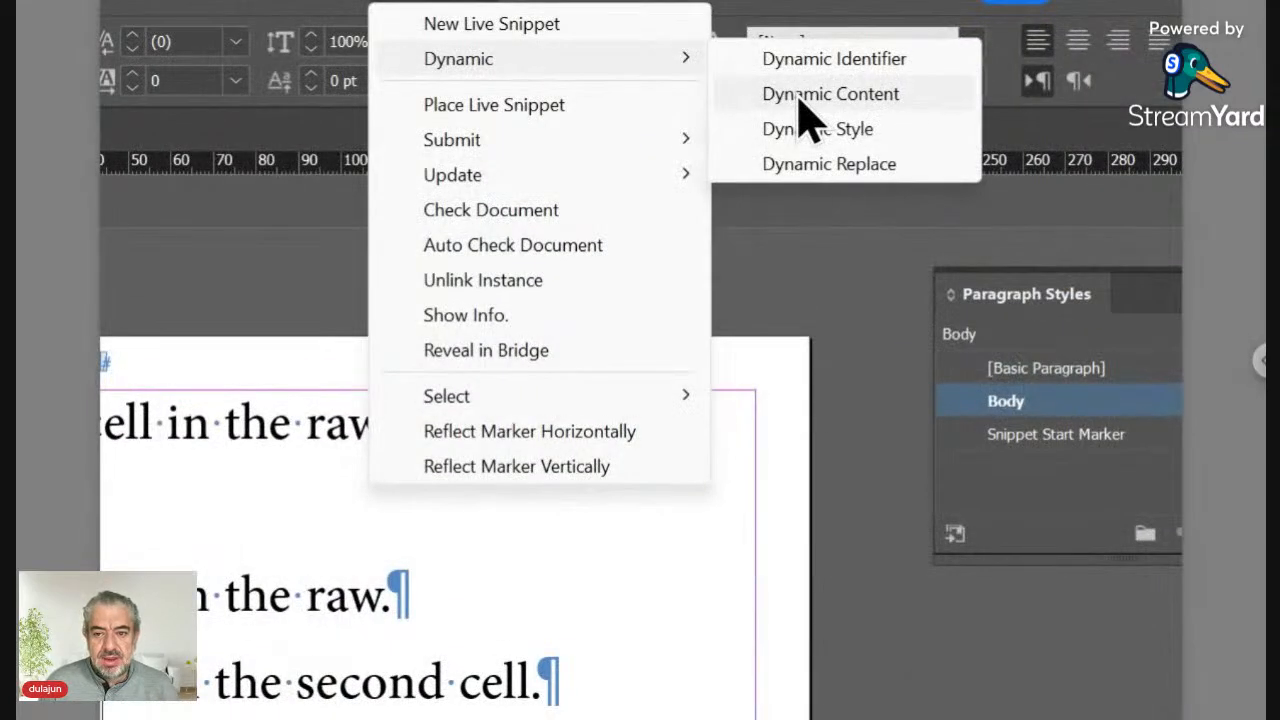
left_click(797, 68)
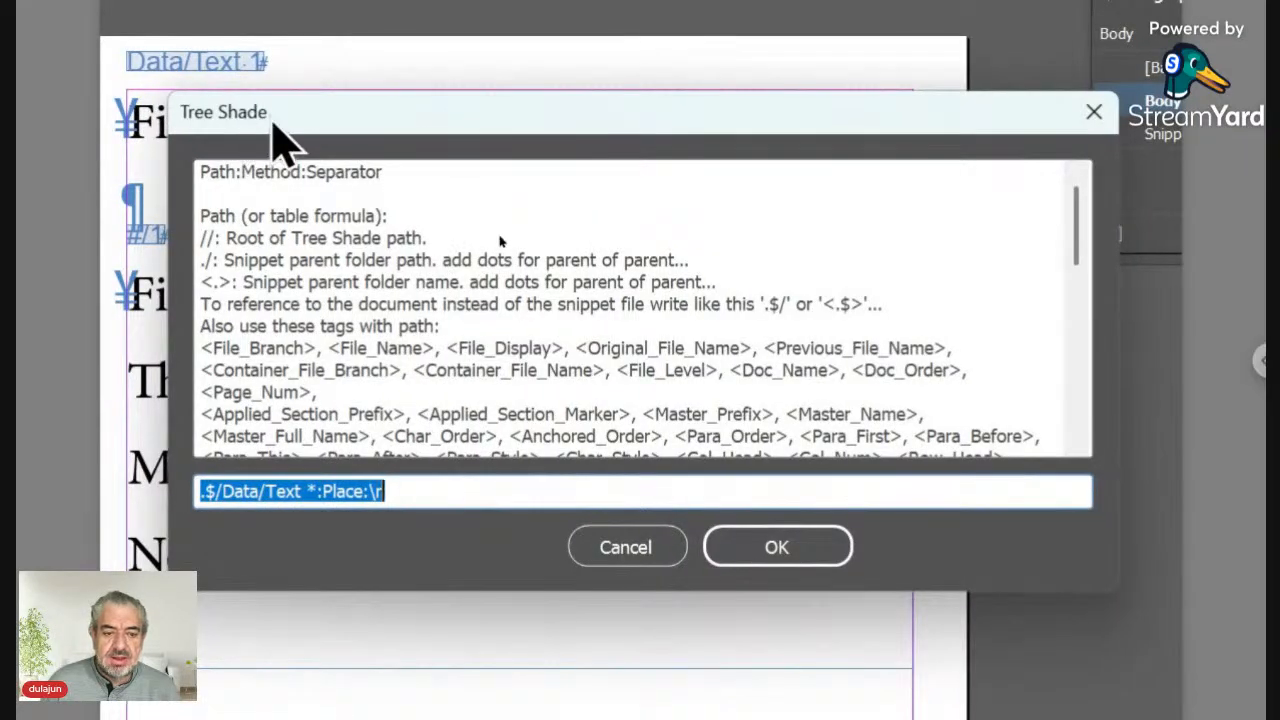
left_click_drag(280, 137, 500, 163)
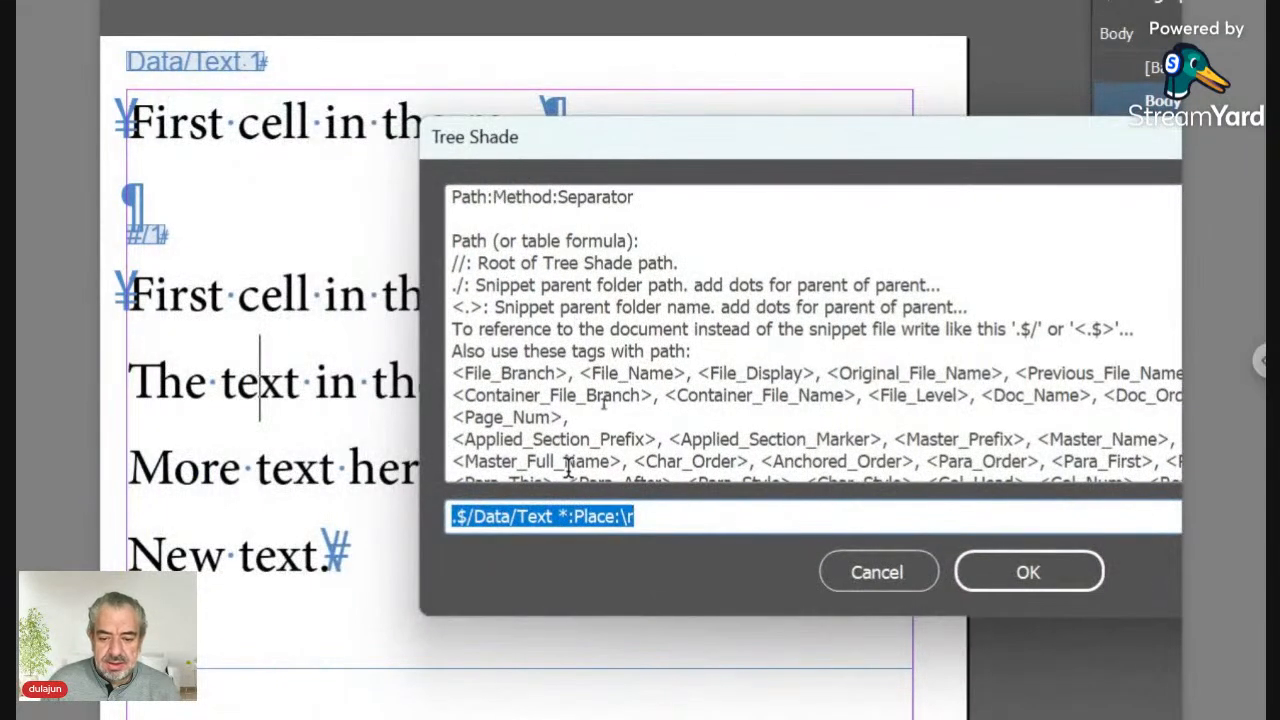
left_click(621, 516)
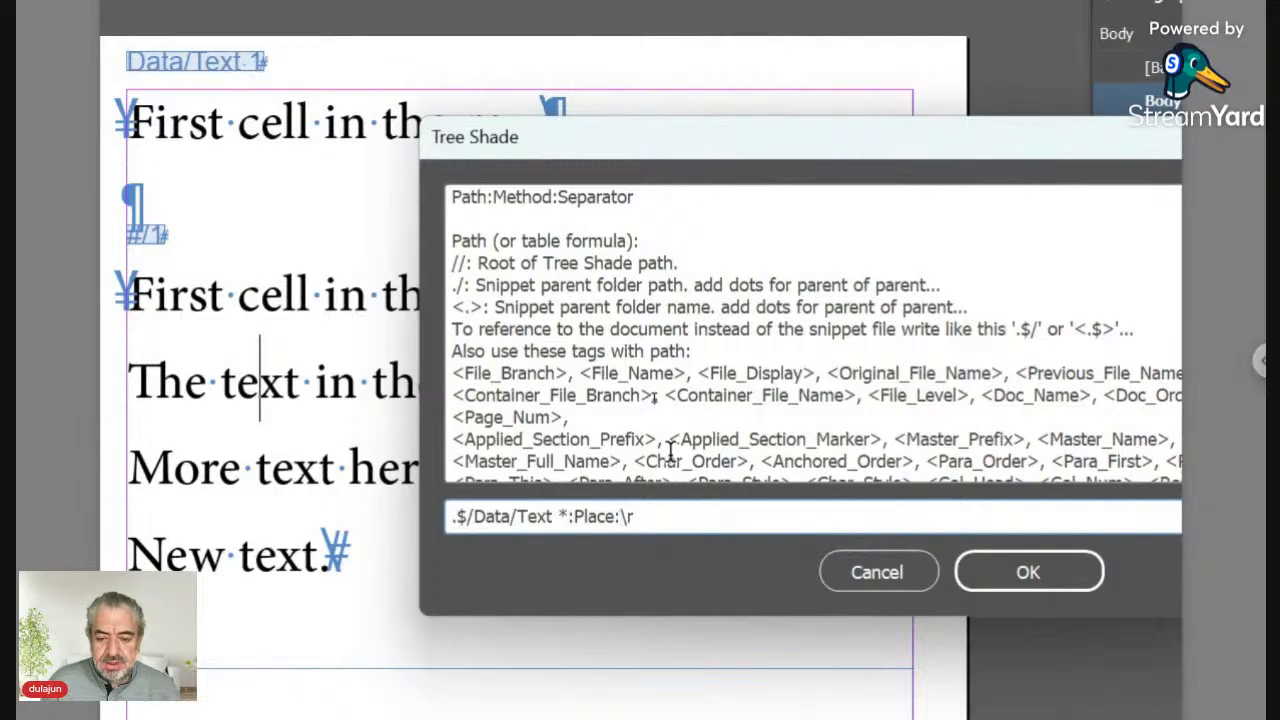
key("shift+Right")
key("shift+Right")
type("cells")
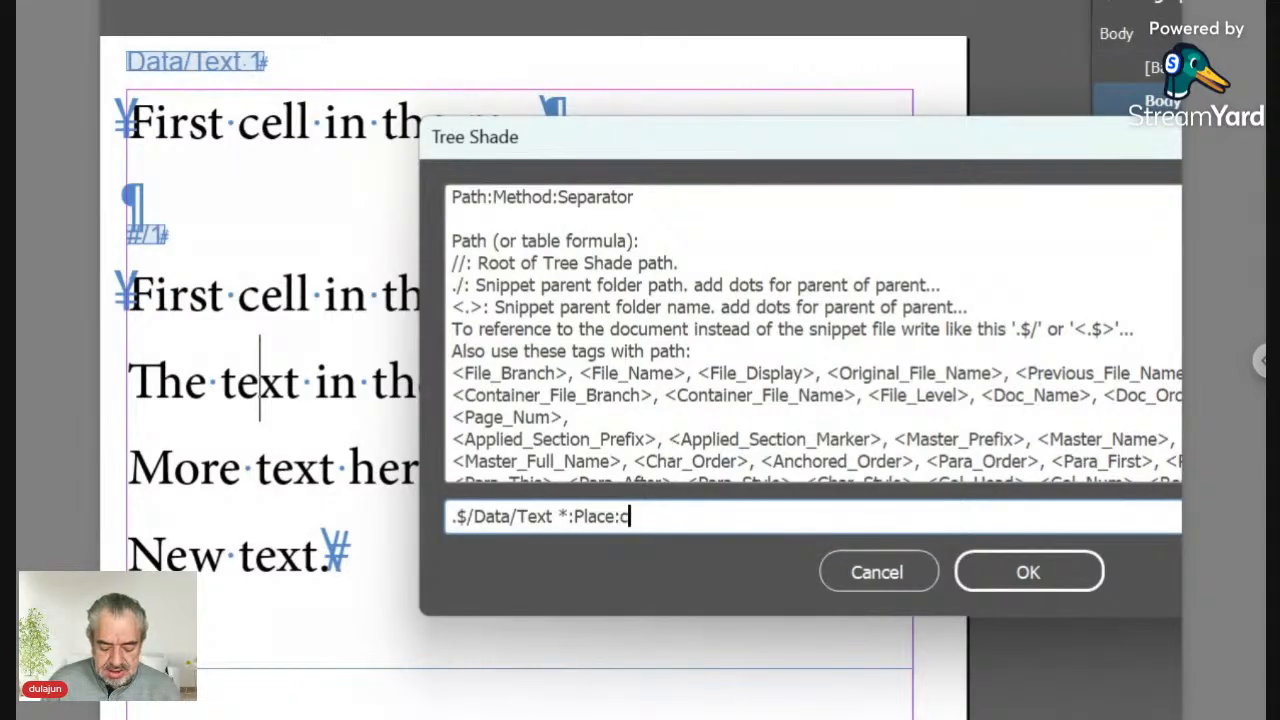
Capitalize the separator word, add a hyphen, and apply the formula .$/Data/Text *:Place:Cells- to the snippet
key("Left")
key("Left")
key("Left")
key("Left")
key("Left")
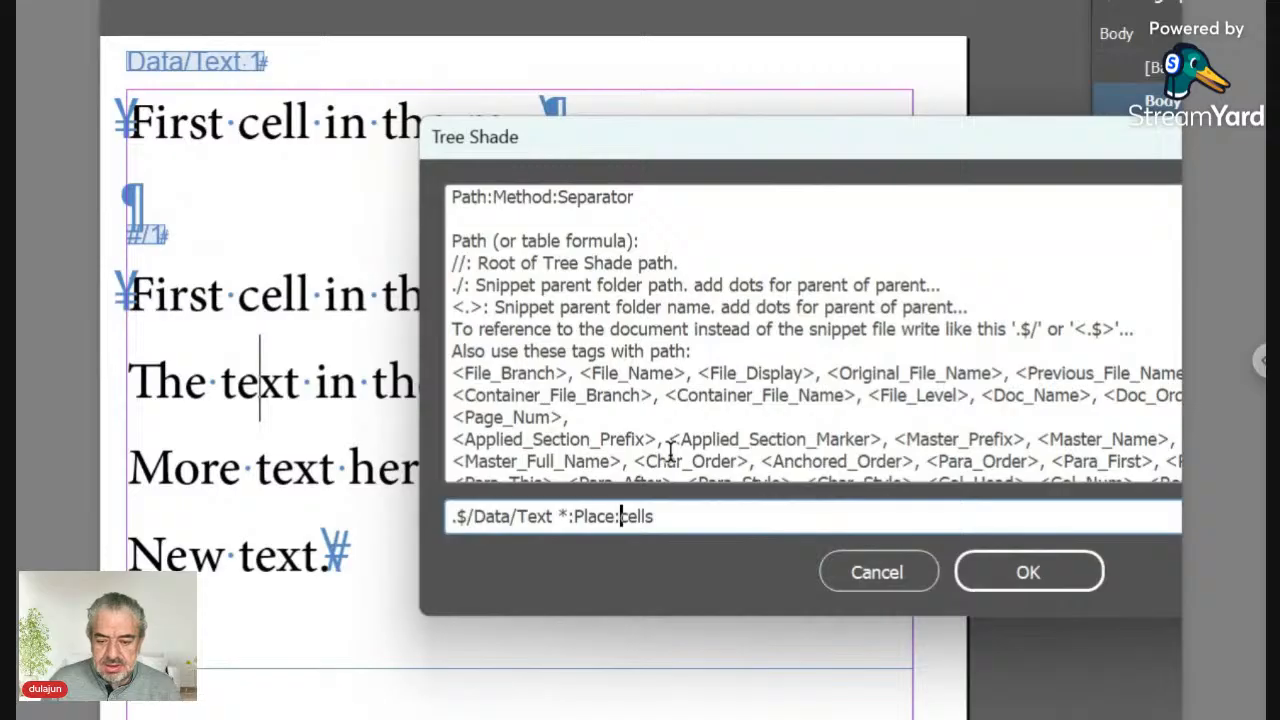
key("shift+Right")
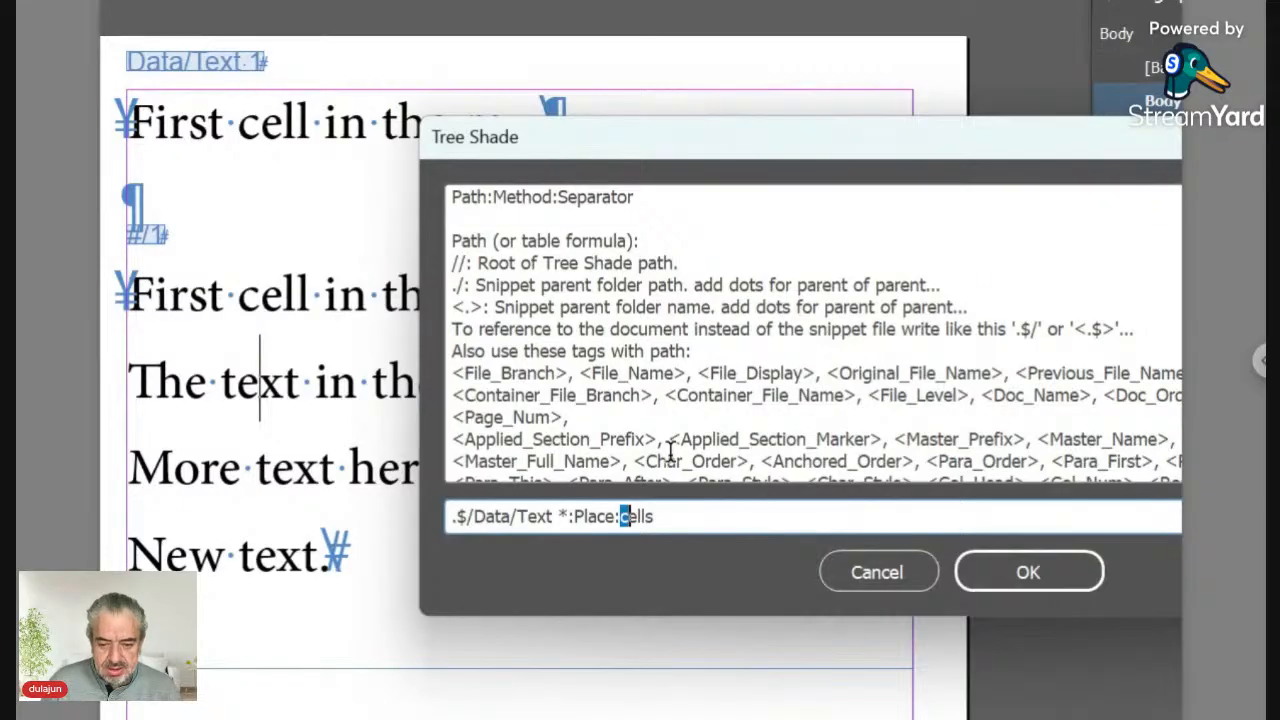
type("C")
key("Right")
key("Right")
key("Right")
key("Right")
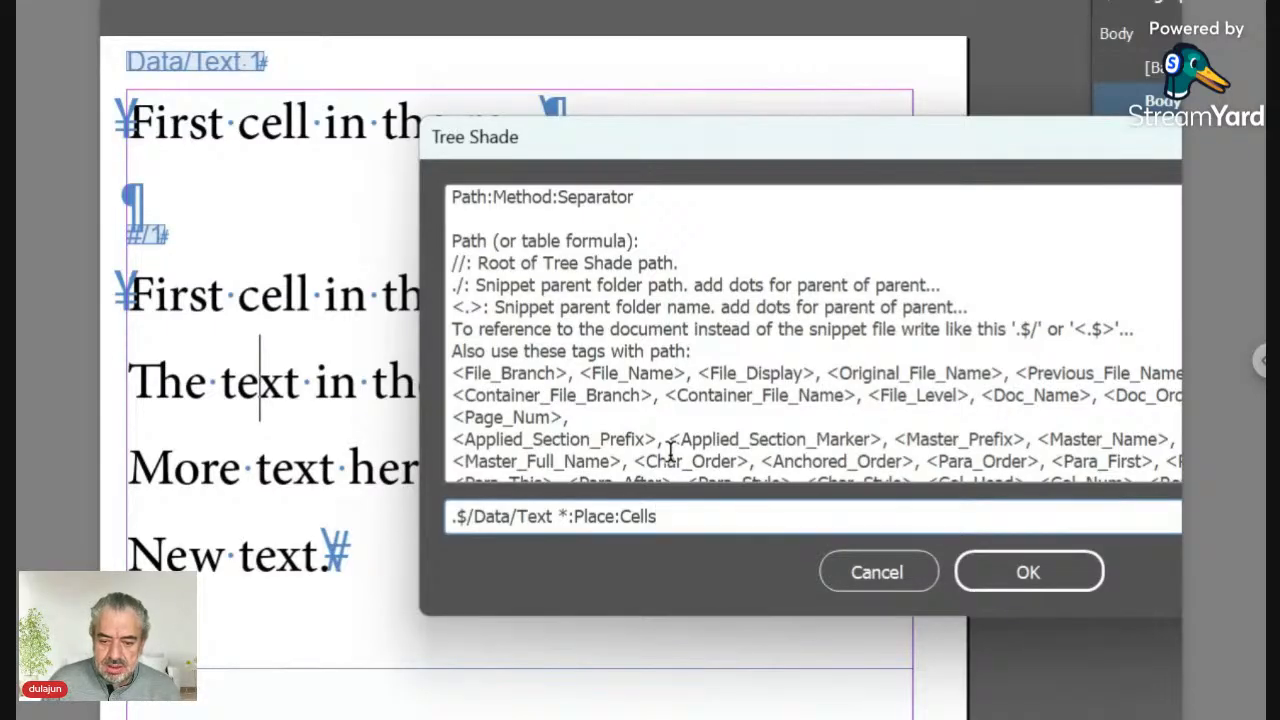
type("-")
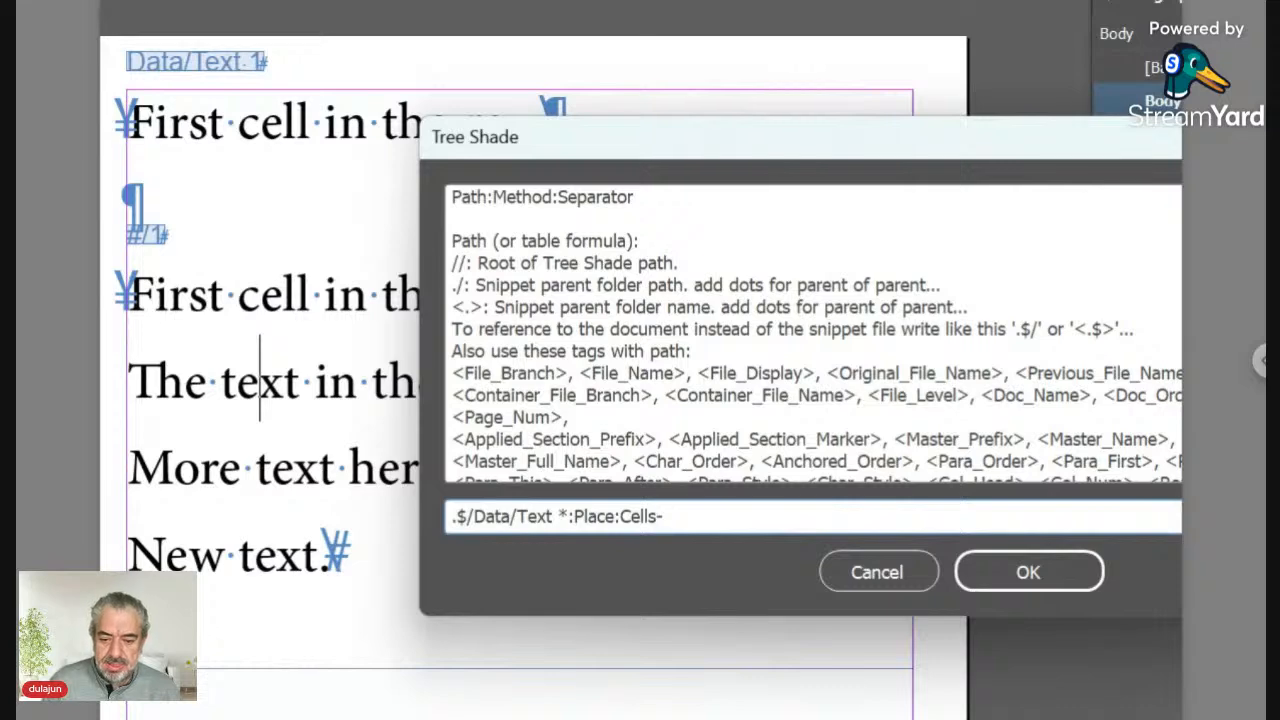
left_click(990, 580)
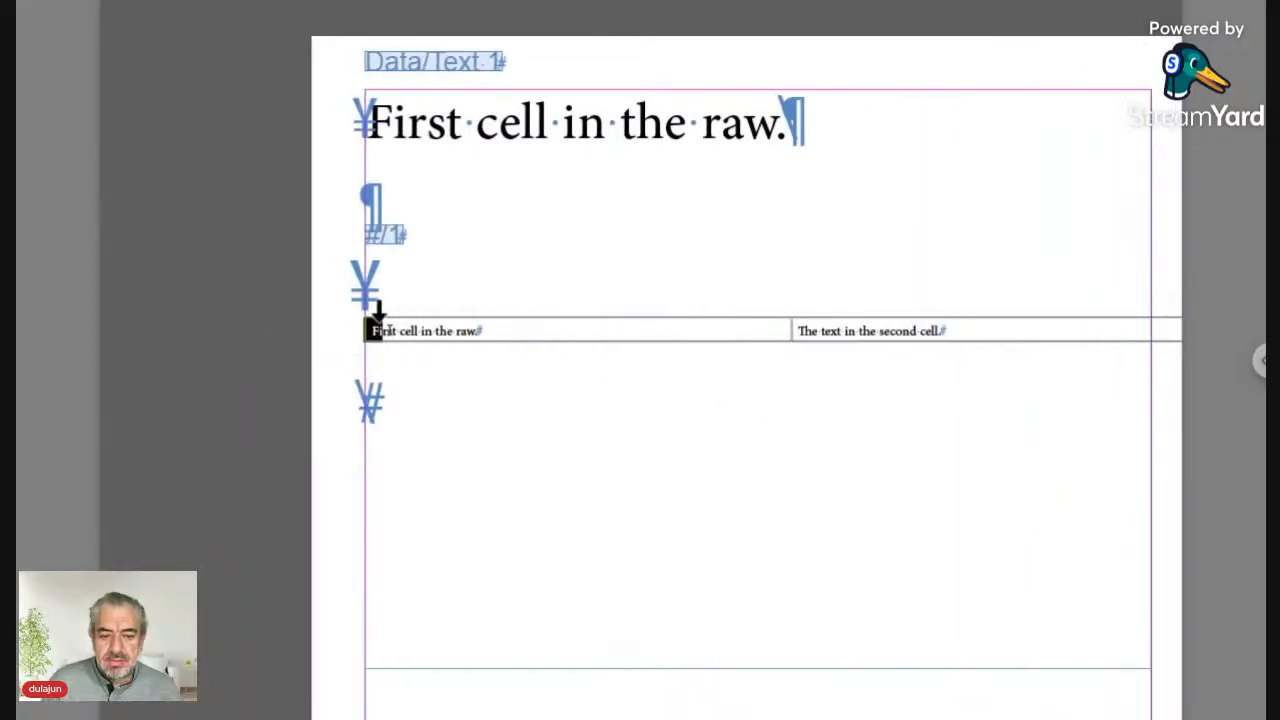
Reopen the table snippet's Dynamic Content formula and change it to .$/Data/Text *:Place:Cells|, with a vertical bar replacing the hyphen
left_click_drag(368, 330, 381, 330)
left_click(389, 222)
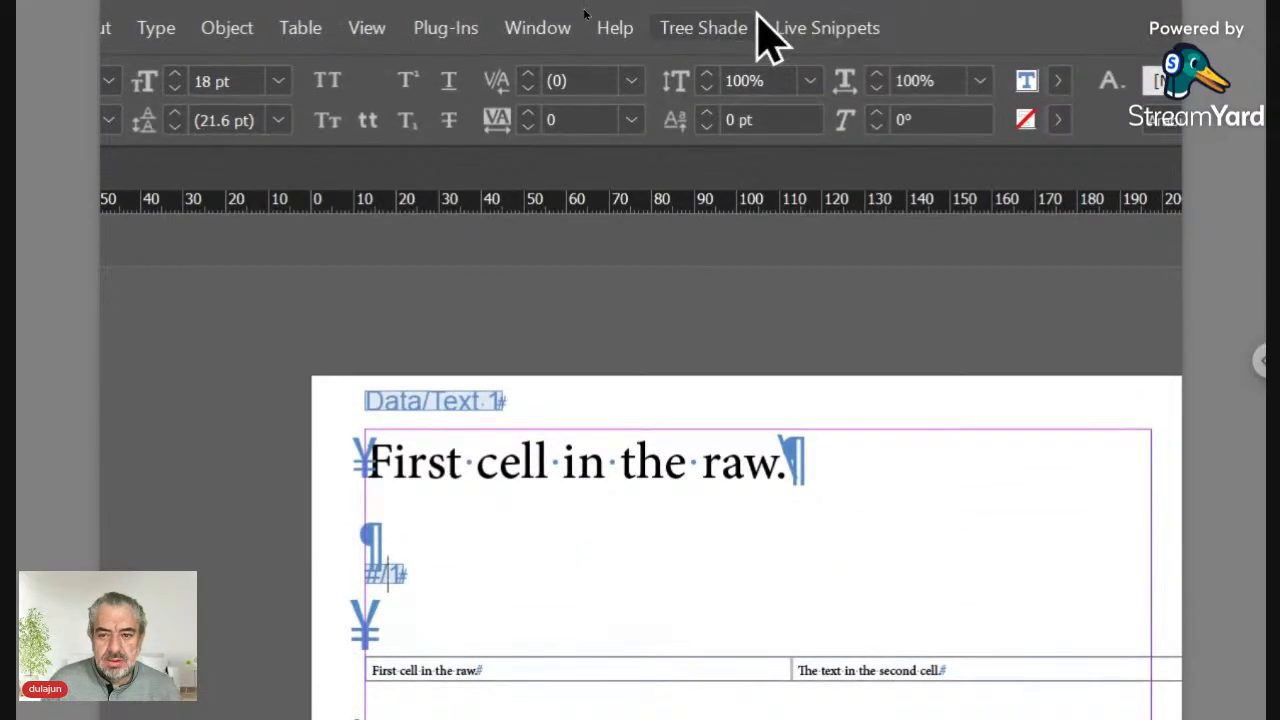
left_click(809, 27)
mouse_move(843, 120)
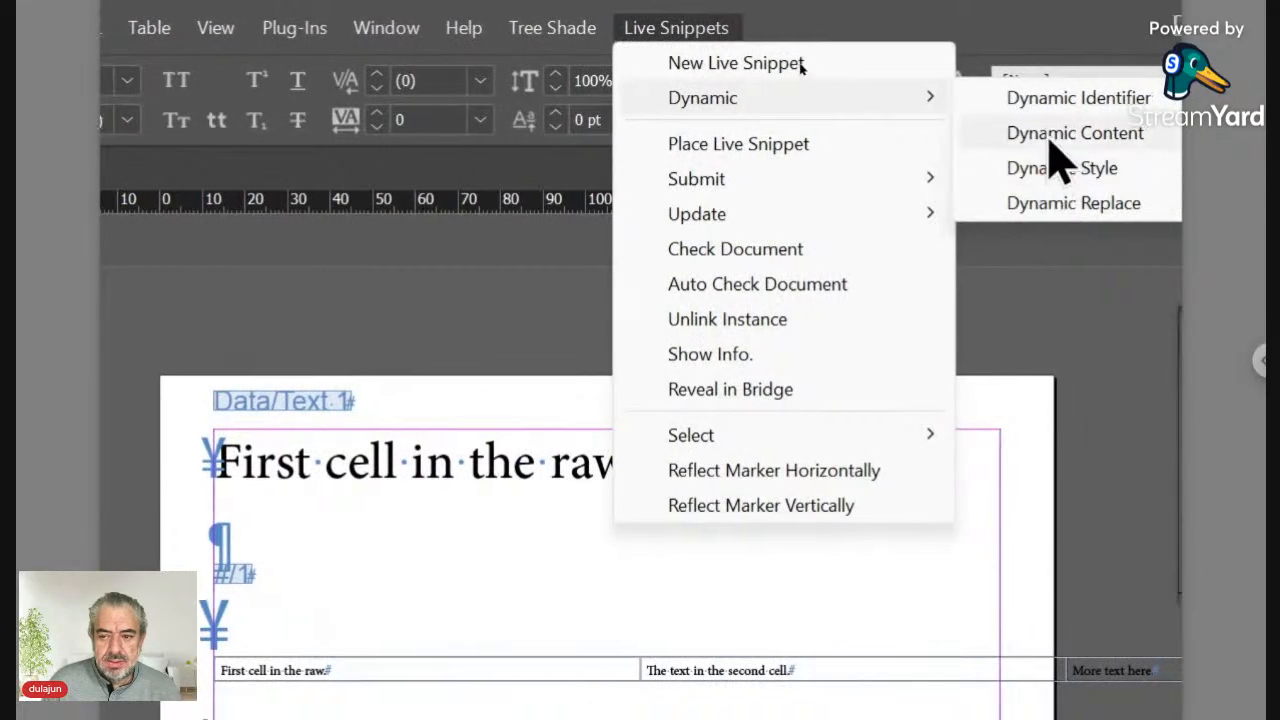
left_click(1050, 135)
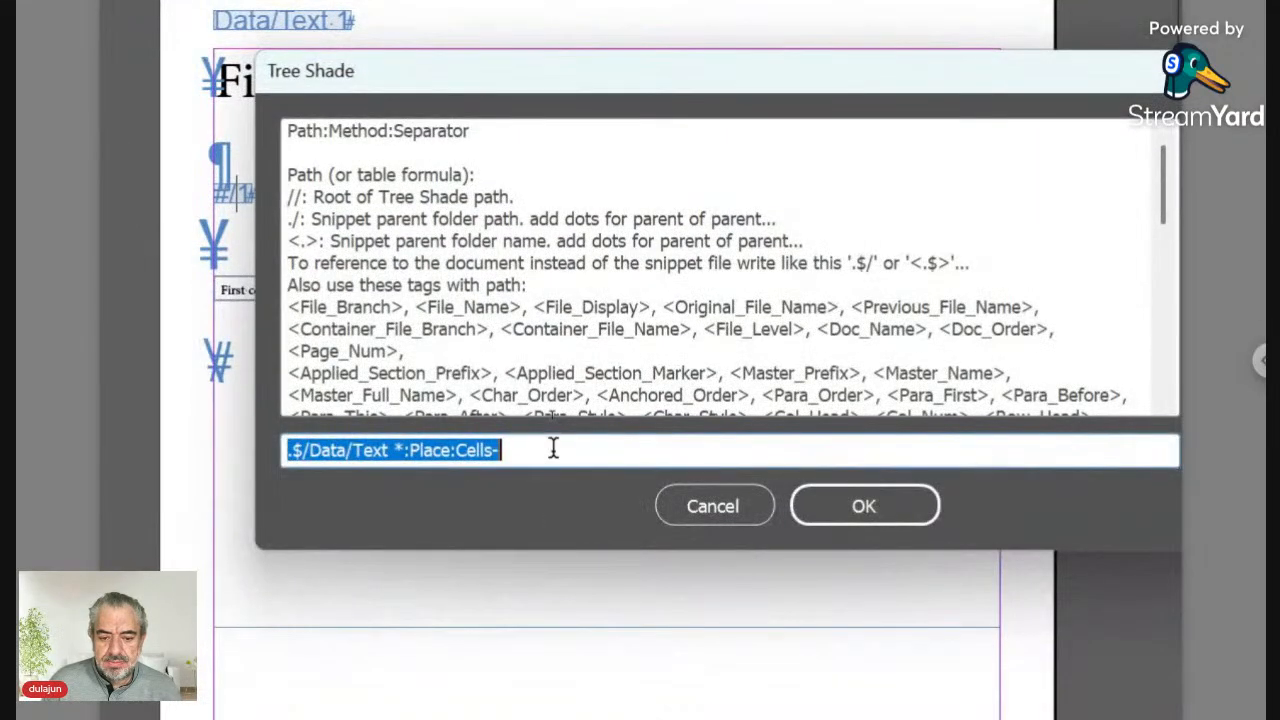
left_click(548, 450)
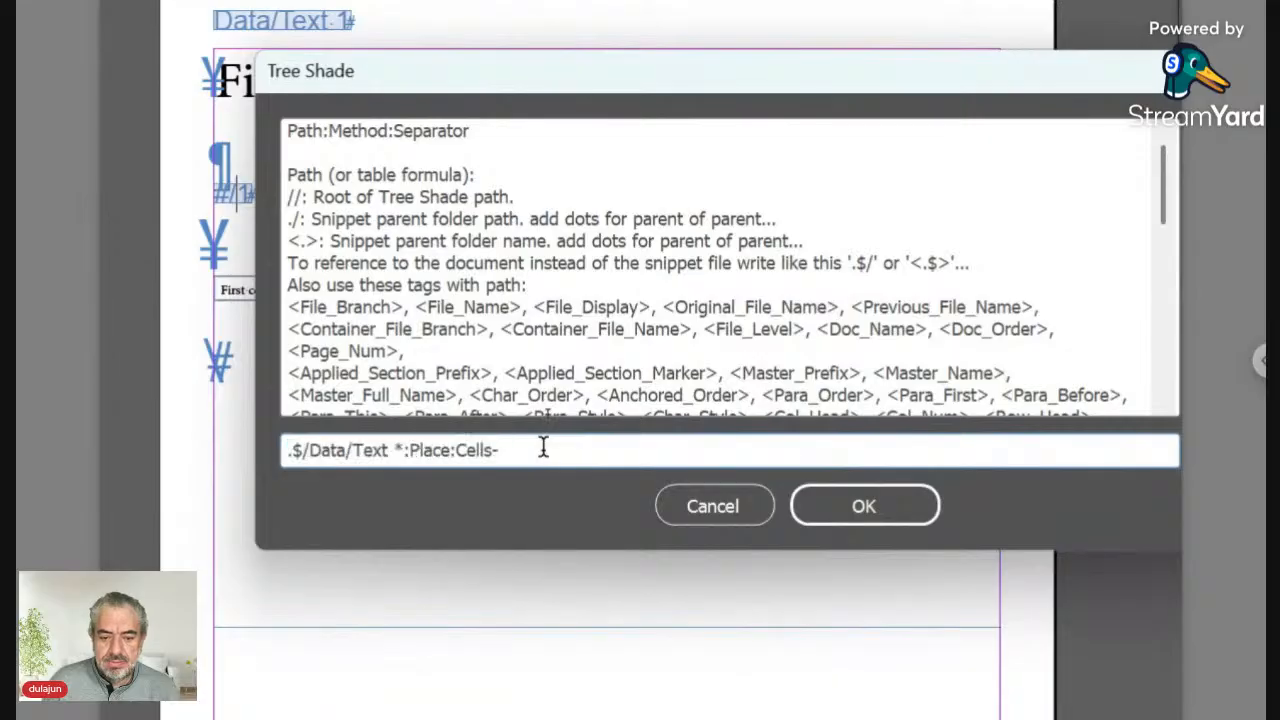
key("BackSpace")
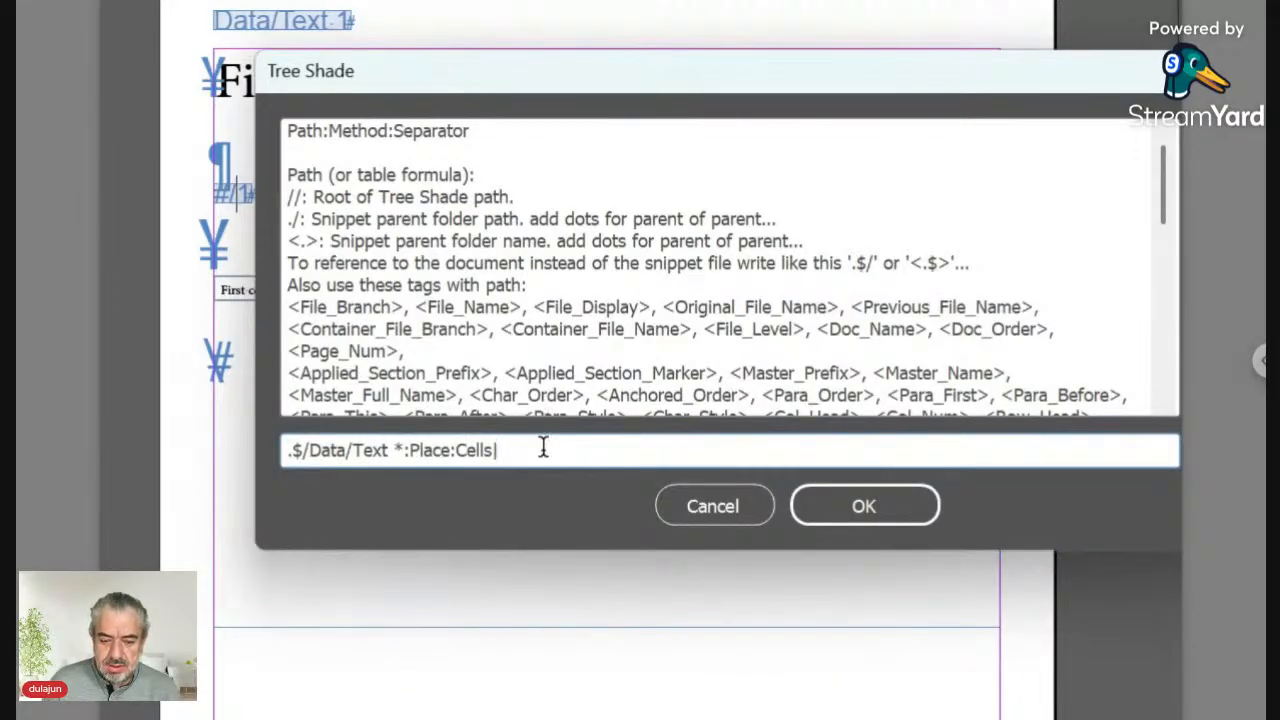
key("Left")
key("Left")
key("Right")
key("Right")
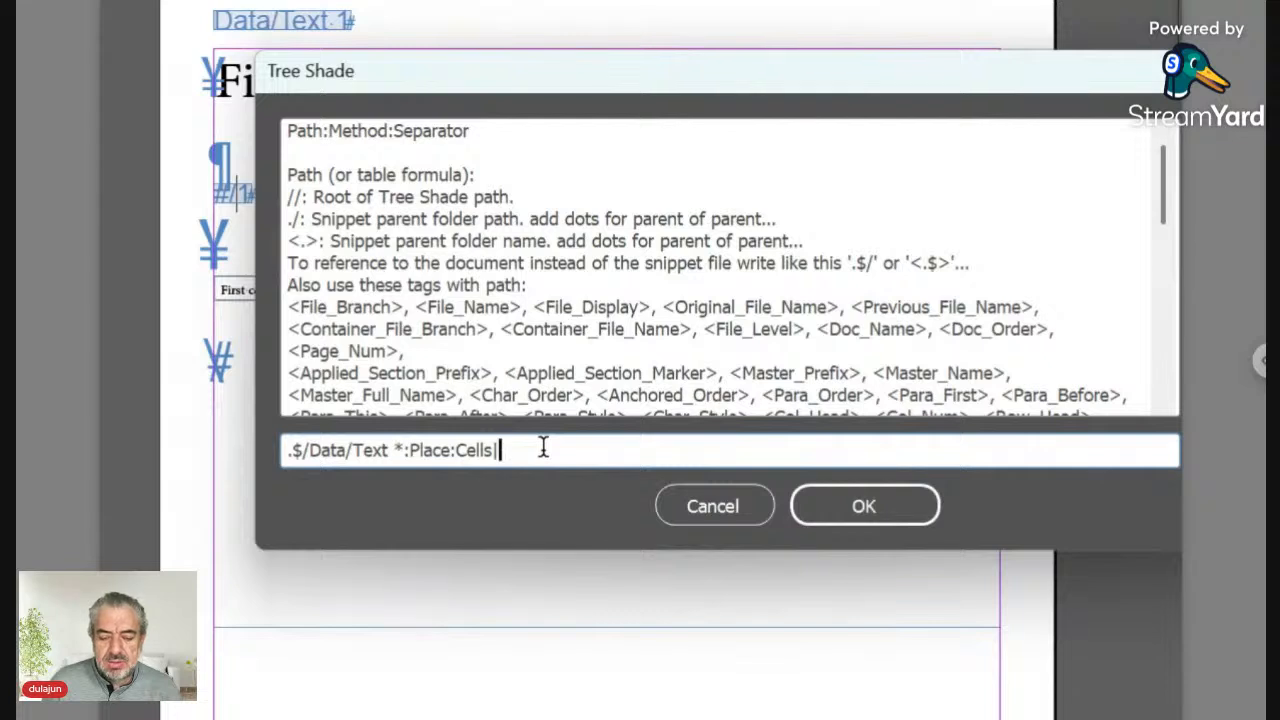
left_click(815, 503)
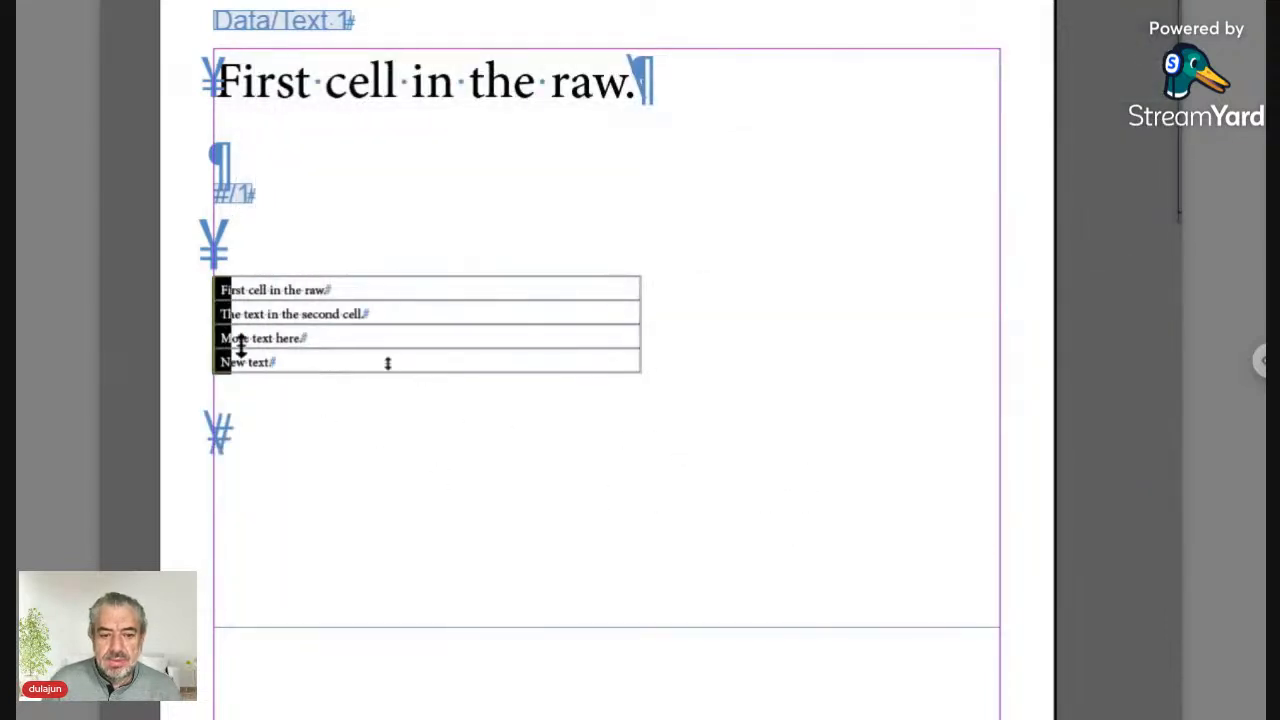
Select the whole table generated by the snippet and display the document's table styles
scroll(240, 346, "left", 1)
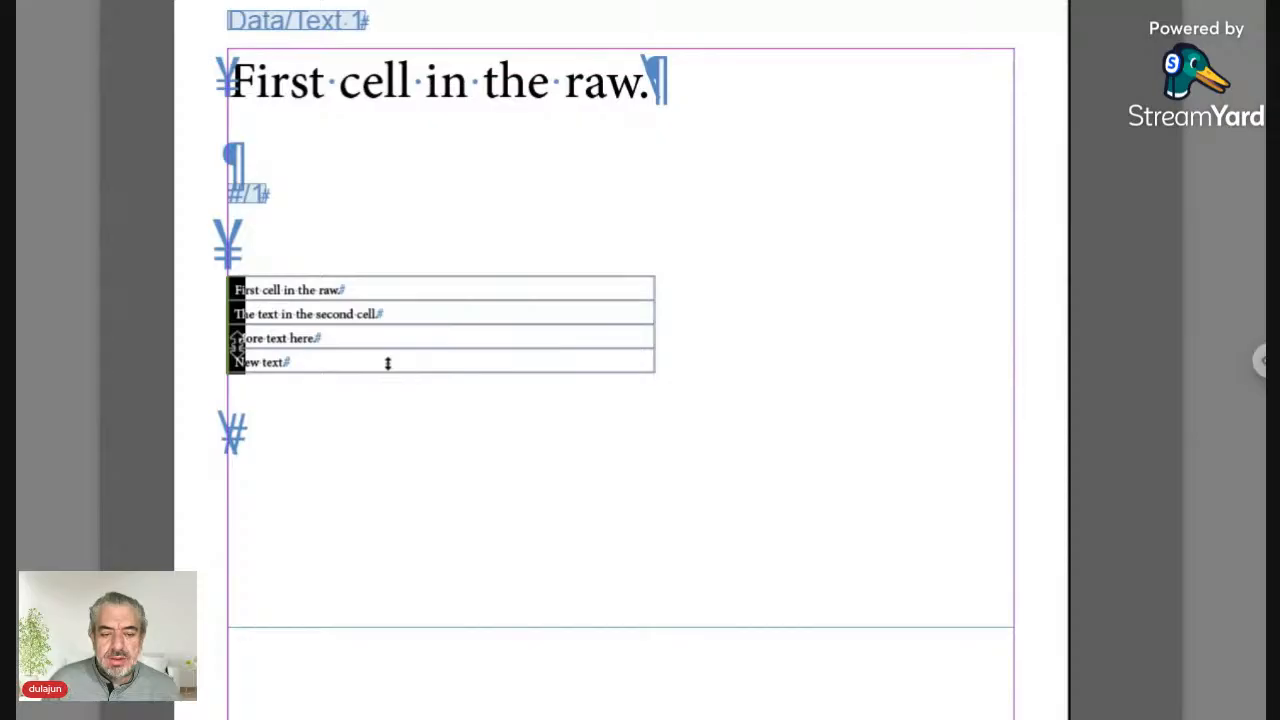
scroll(390, 350, "left", 1)
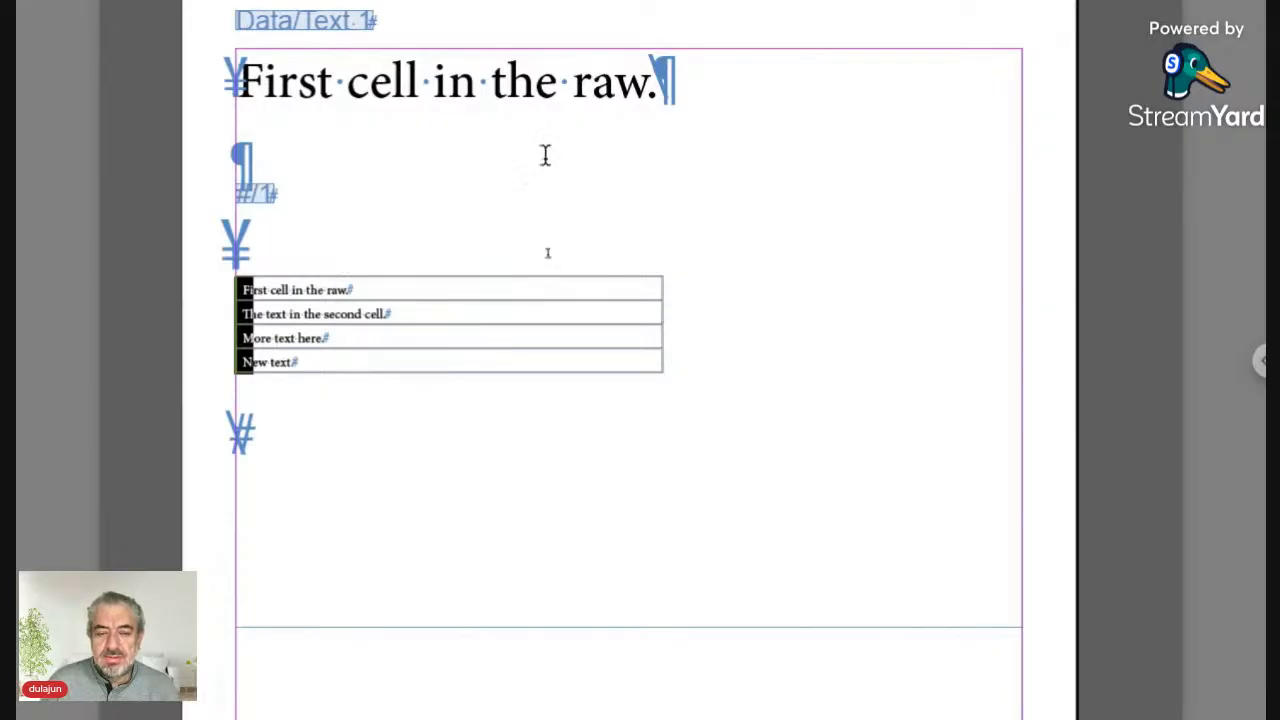
scroll(545, 155, "up", 3)
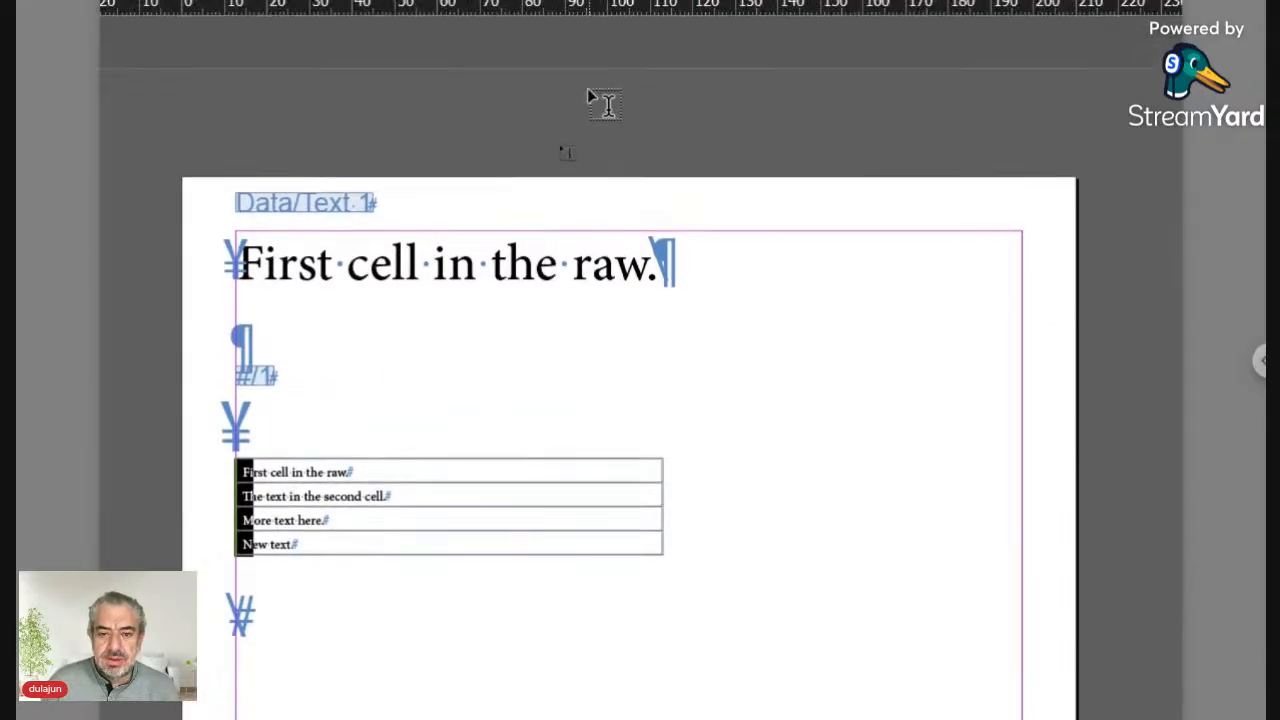
key("ctrl+minus")
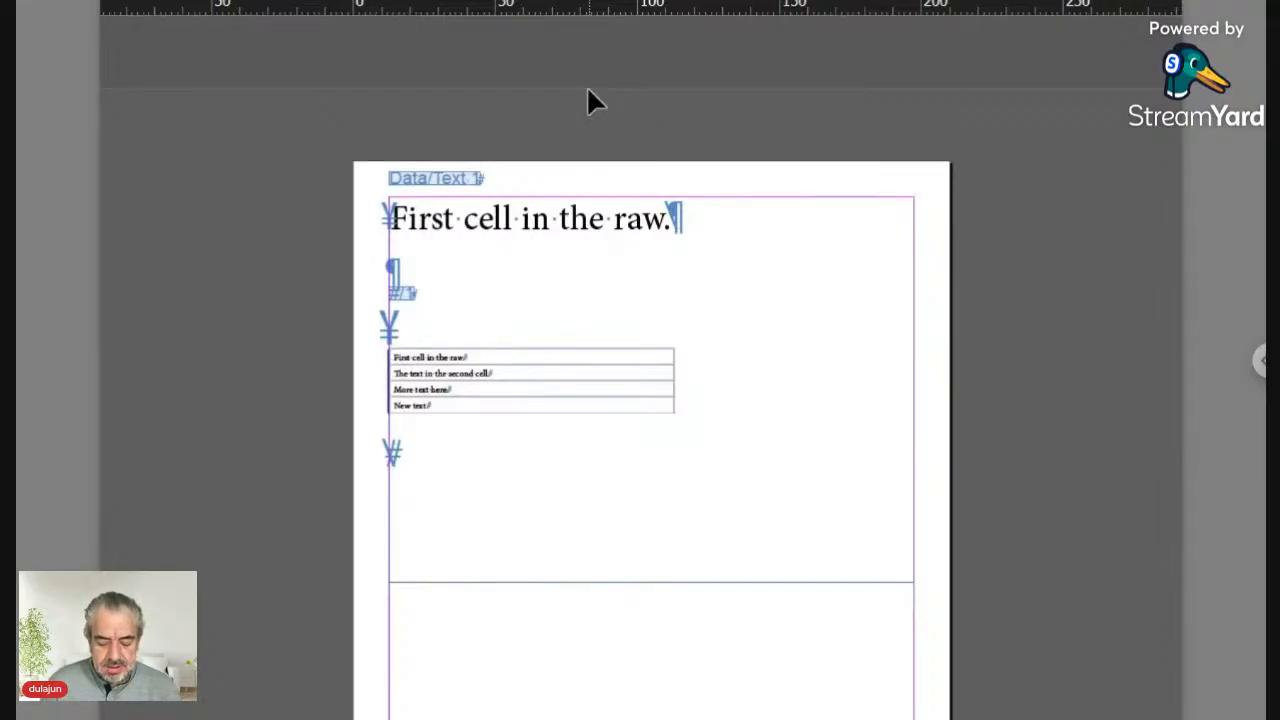
left_click(405, 340)
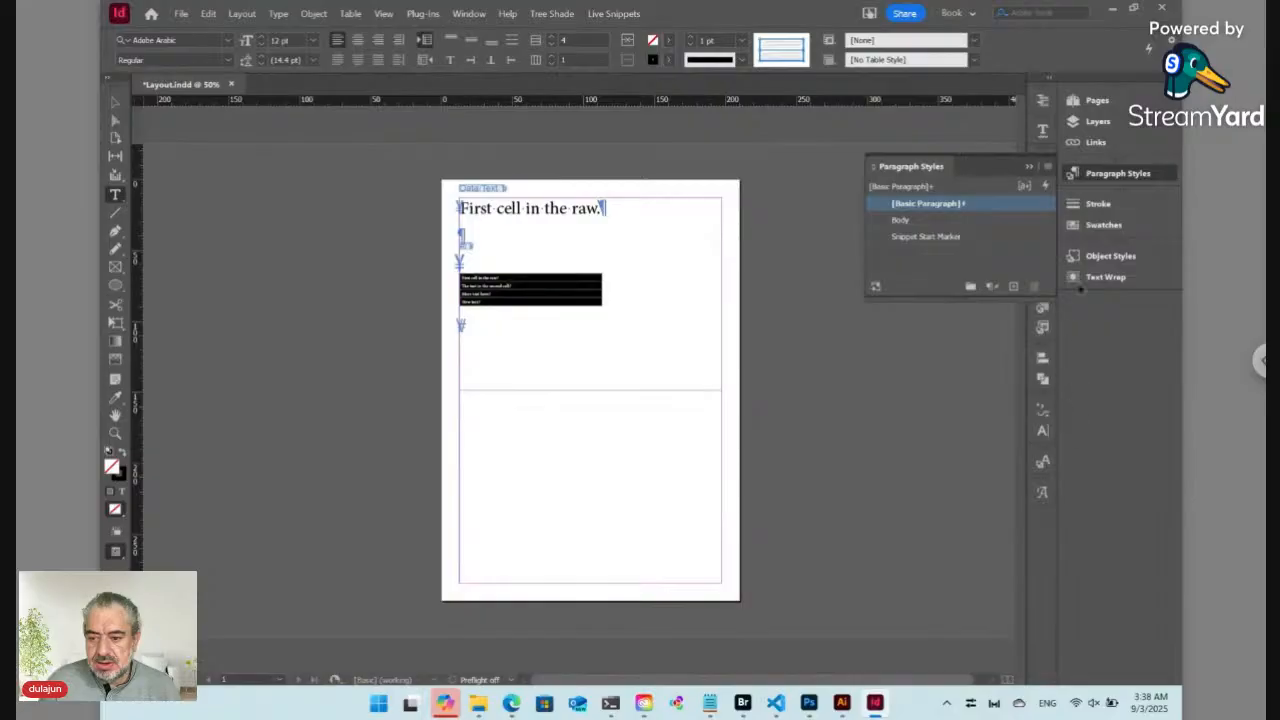
left_click(1110, 175)
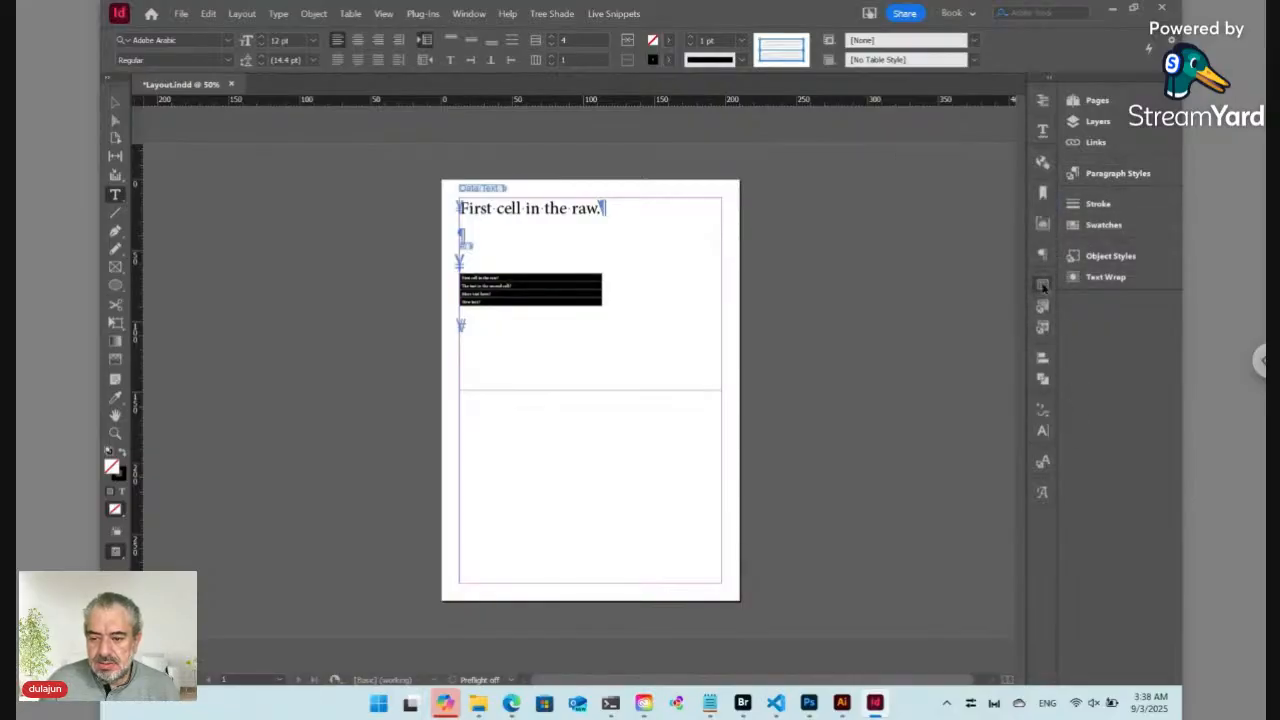
left_click(1042, 285)
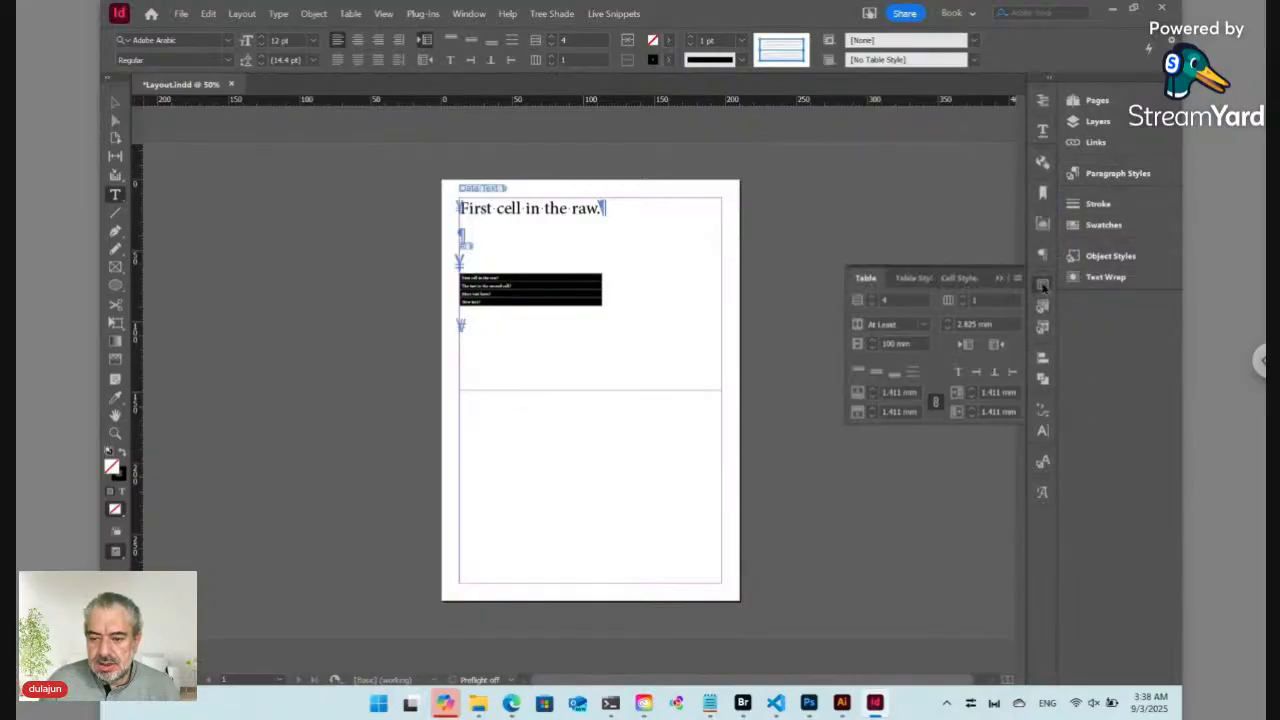
left_click(913, 278)
Create a new table style named Table A
left_click(1018, 279)
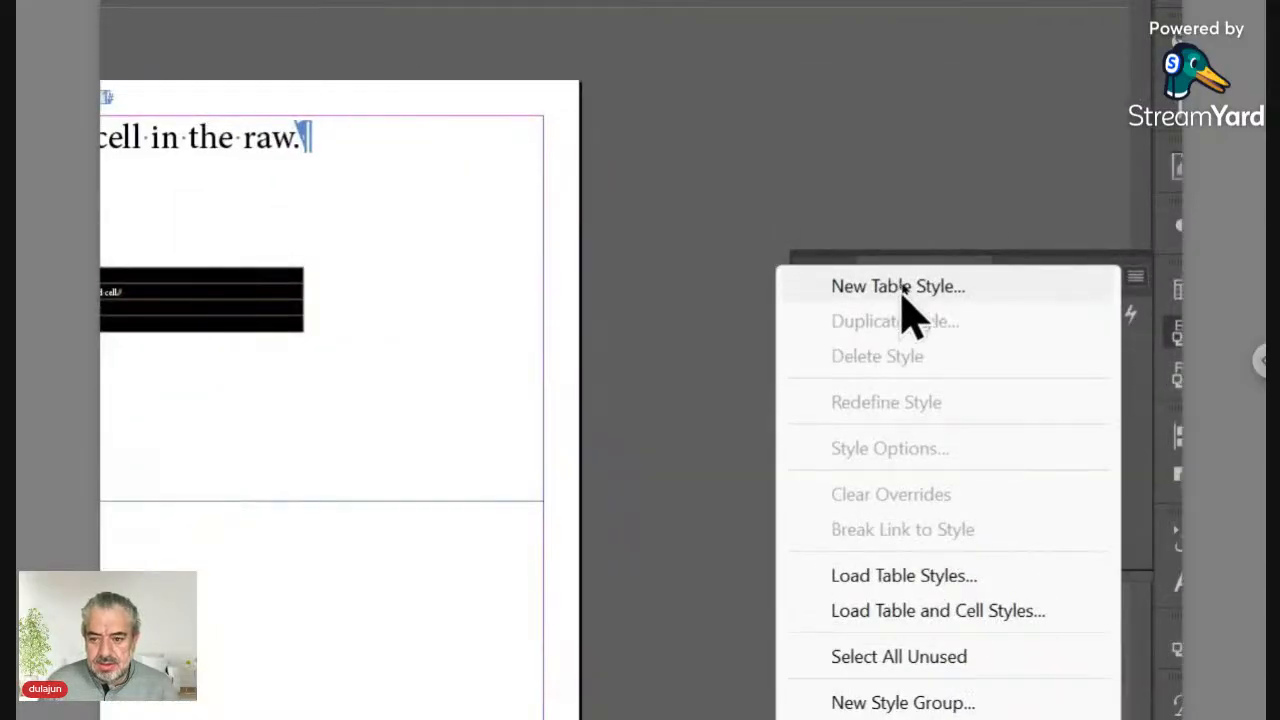
left_click(903, 285)
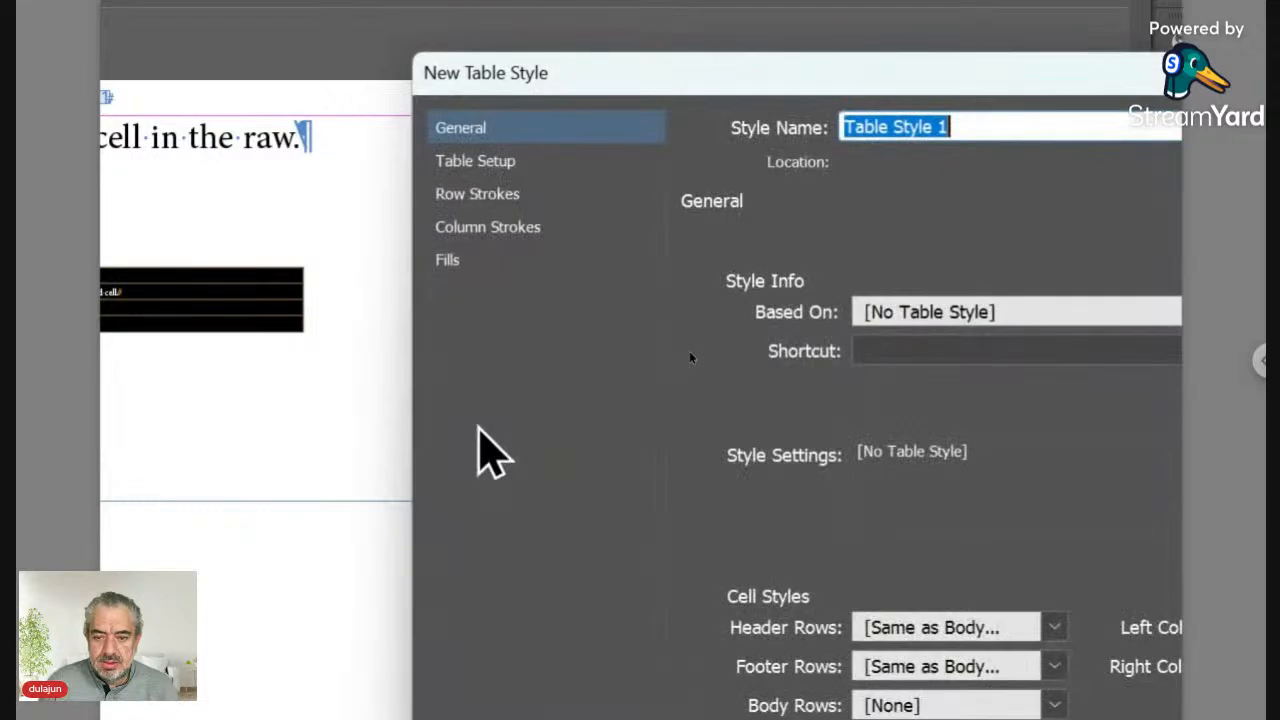
type("Tab")
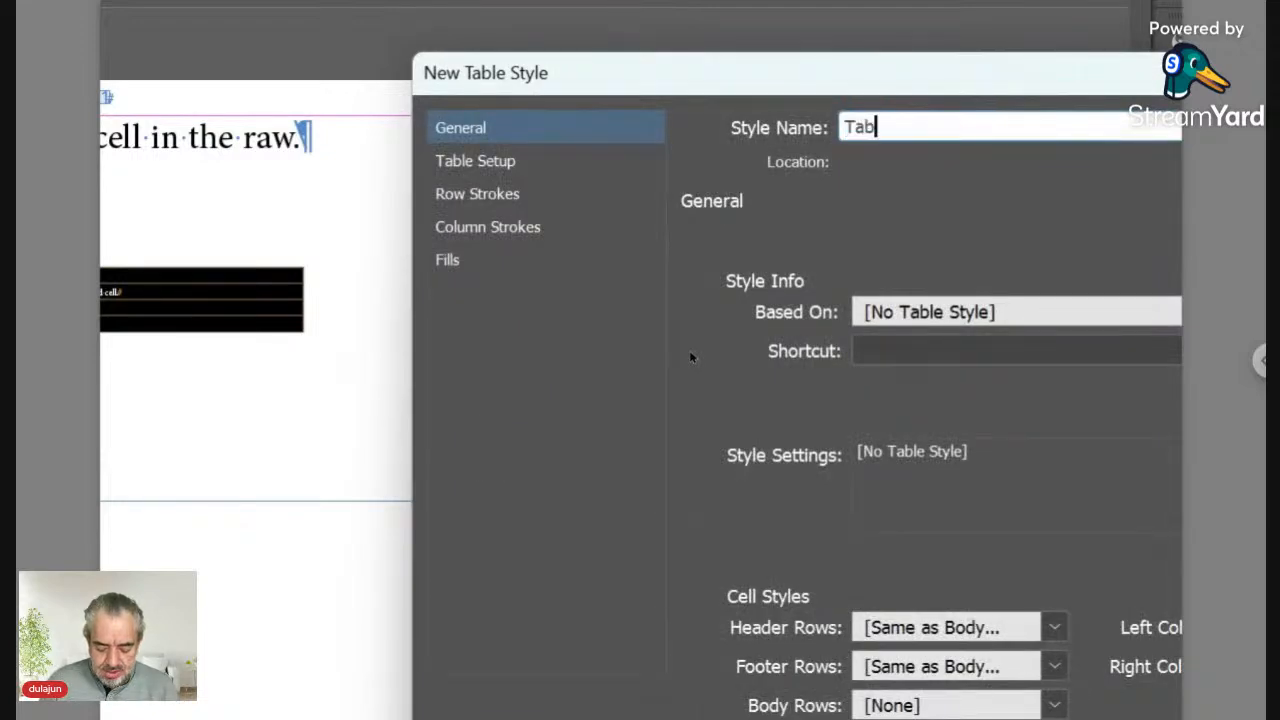
type("le ")
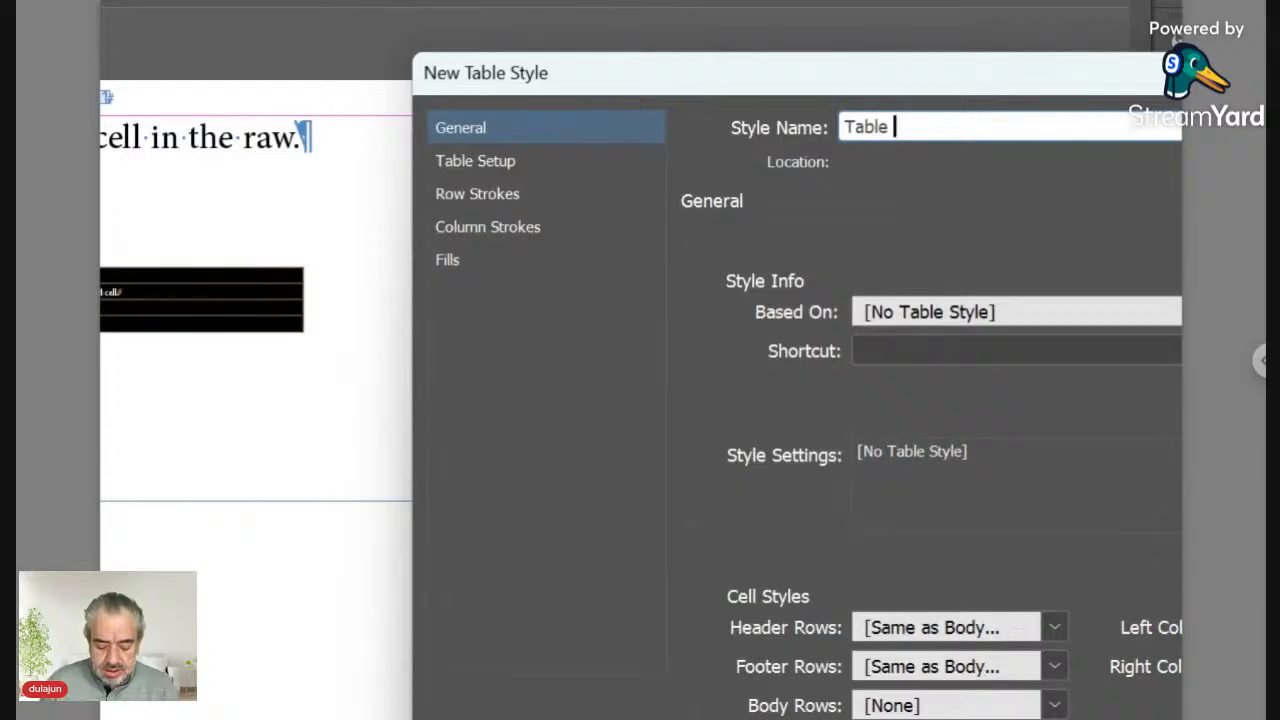
type("A")
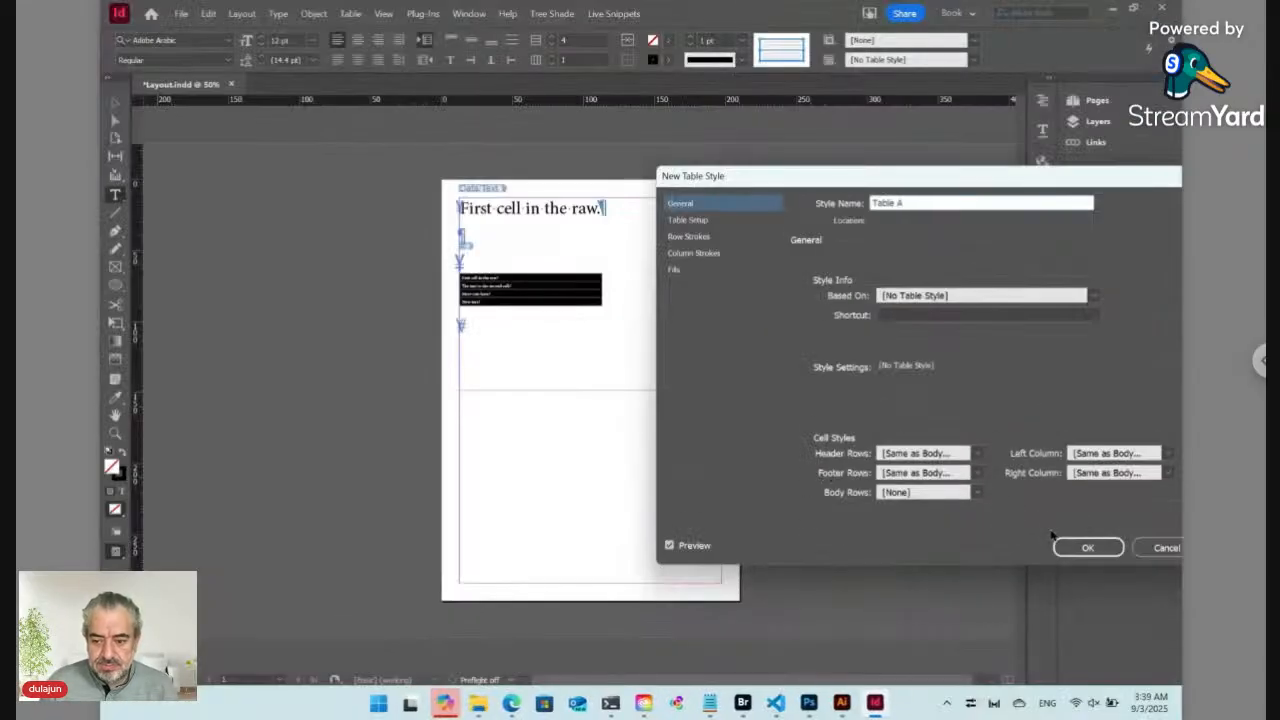
left_click(1077, 548)
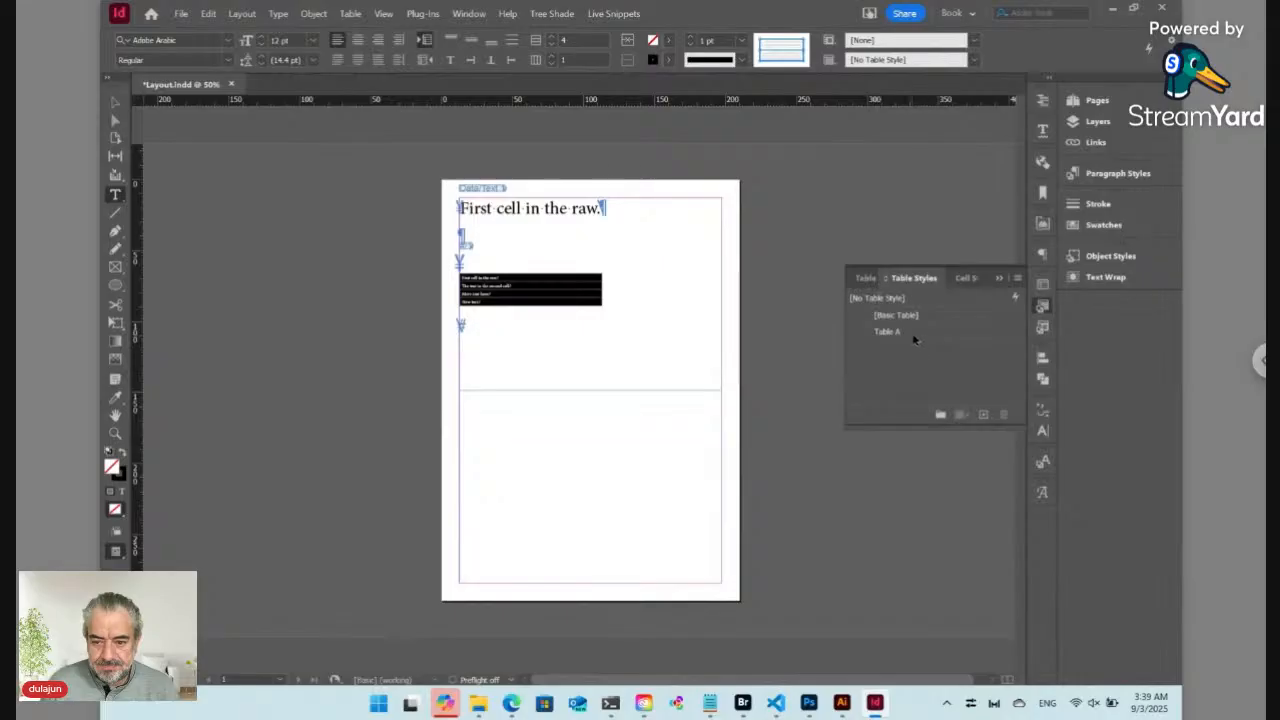
Apply the Table A style to the whole generated table and inspect the table up close
left_click(912, 333)
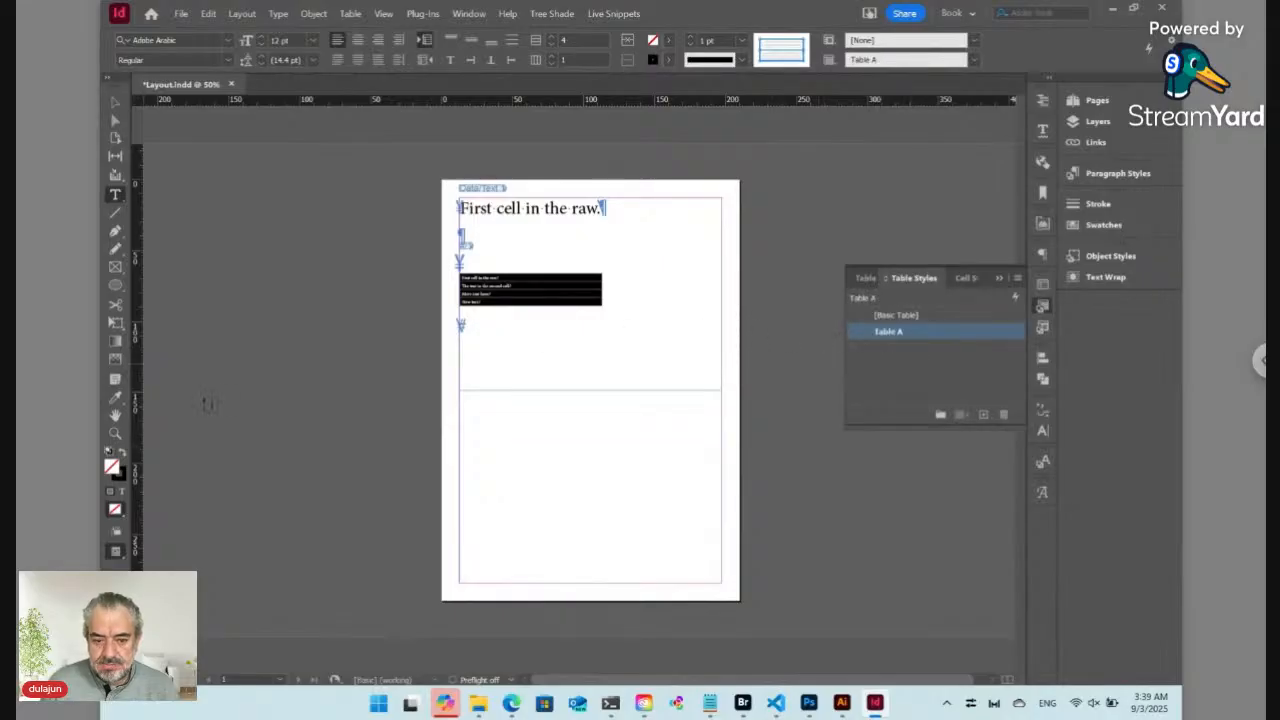
left_click(115, 433)
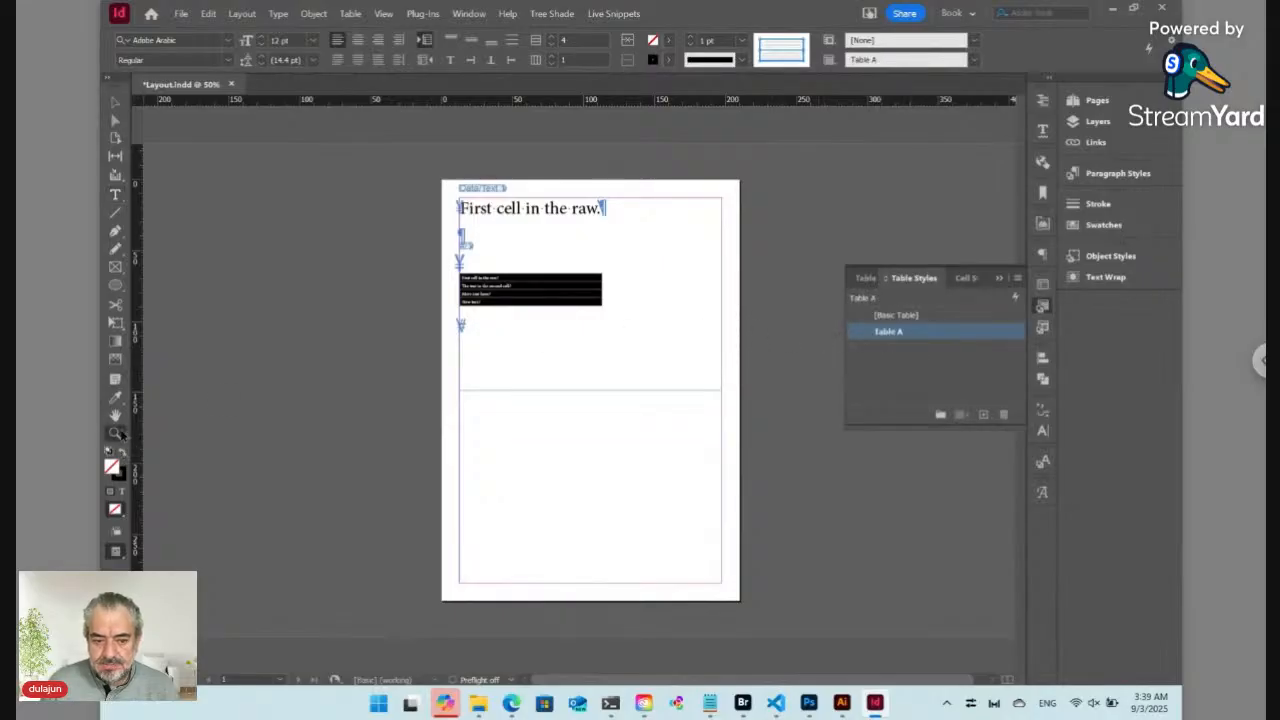
left_click(511, 300)
left_click(620, 386)
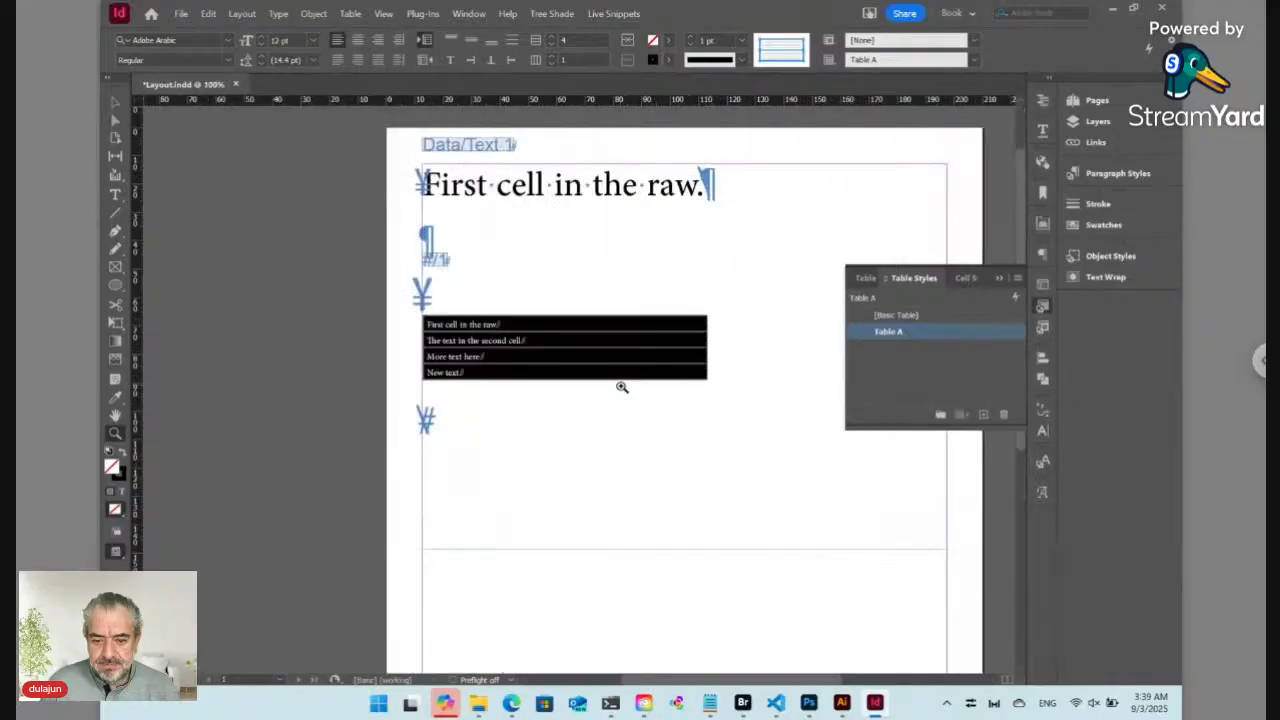
left_click(117, 103)
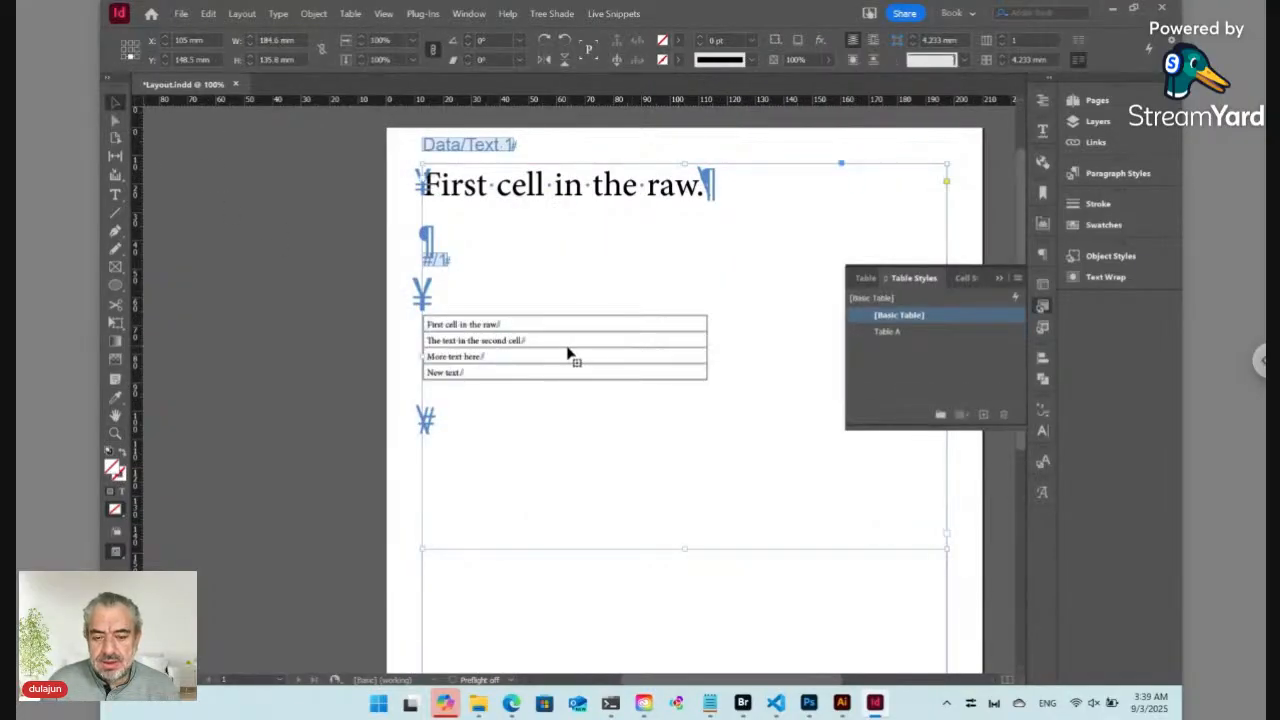
Update only the live snippet that generates the table
double_click(489, 329)
left_click(625, 15)
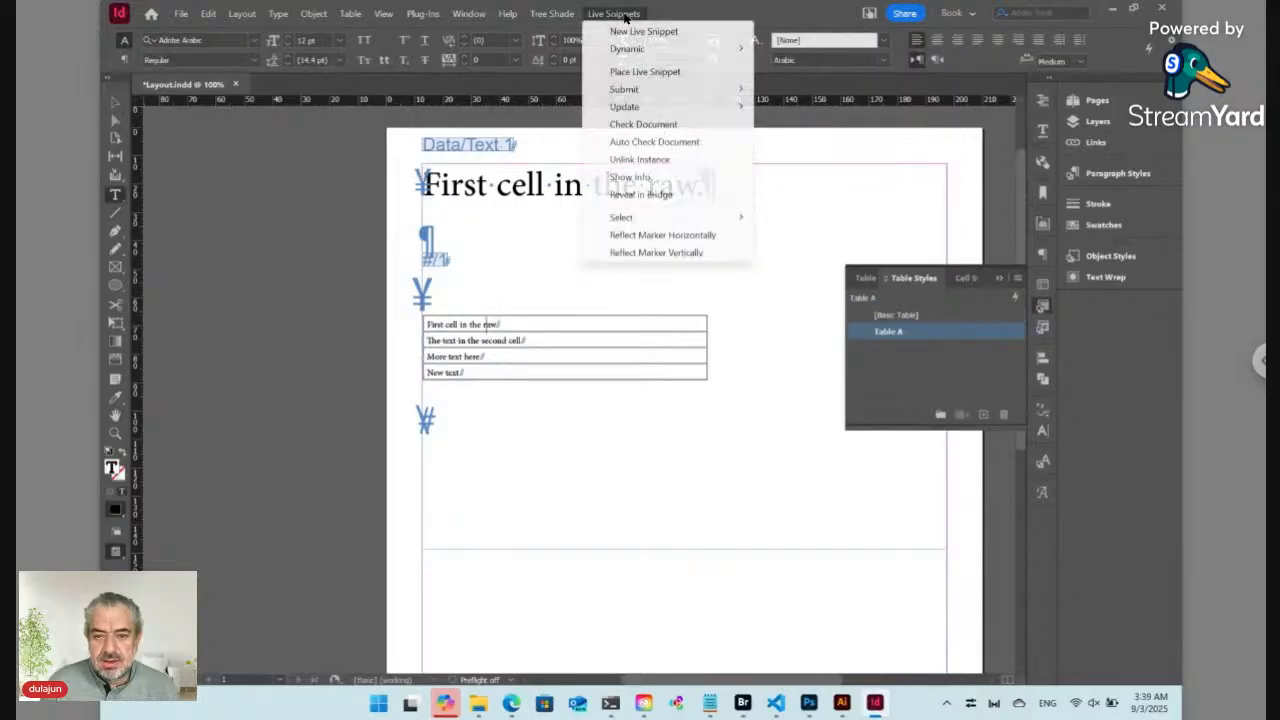
mouse_move(674, 49)
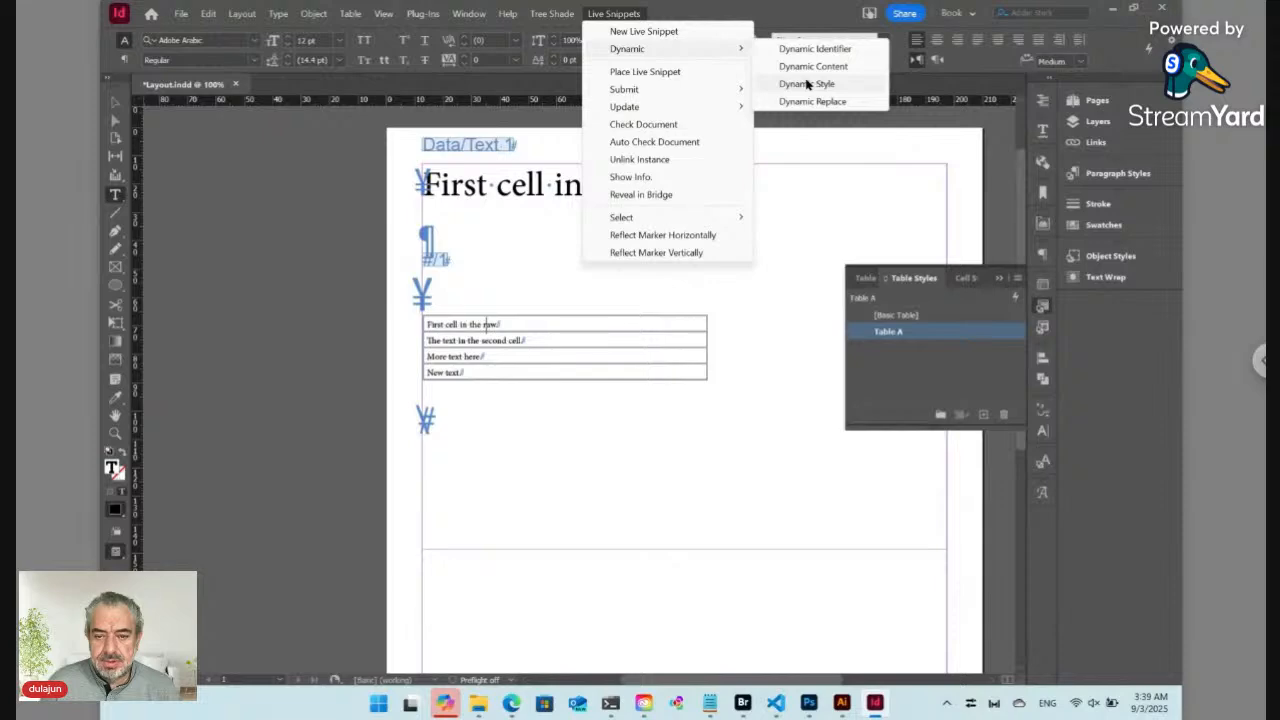
mouse_move(724, 106)
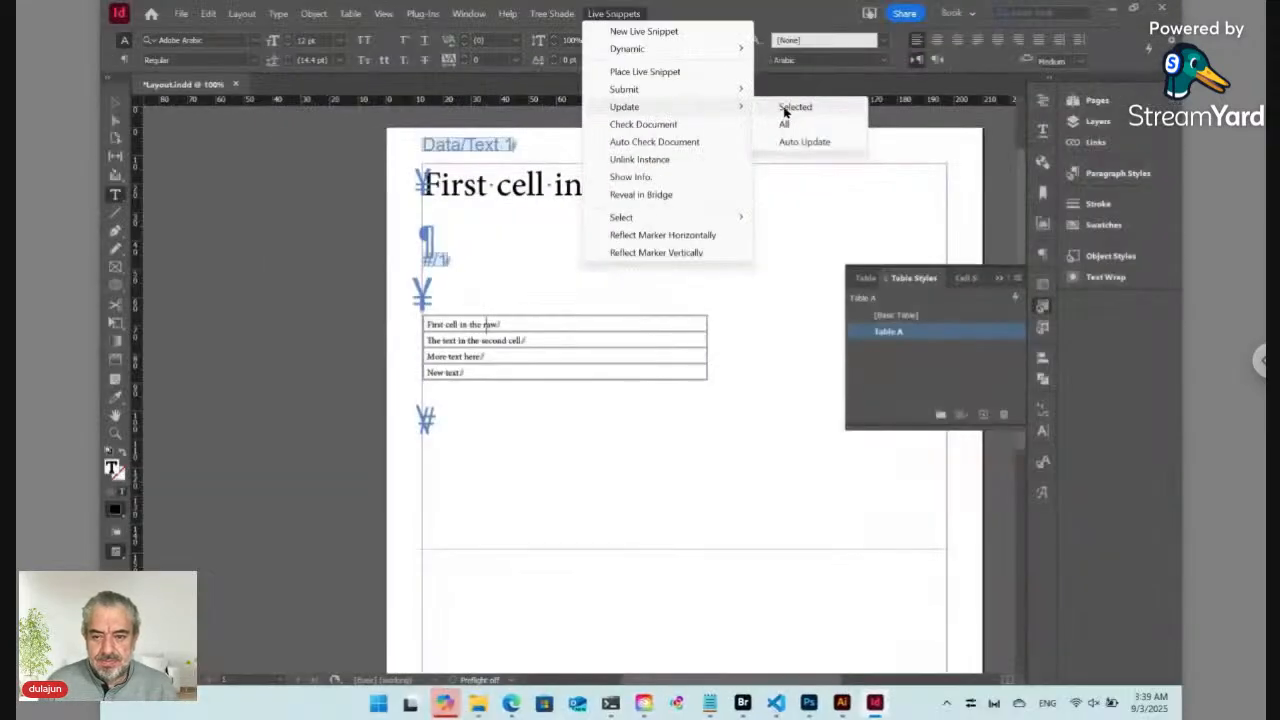
left_click(795, 107)
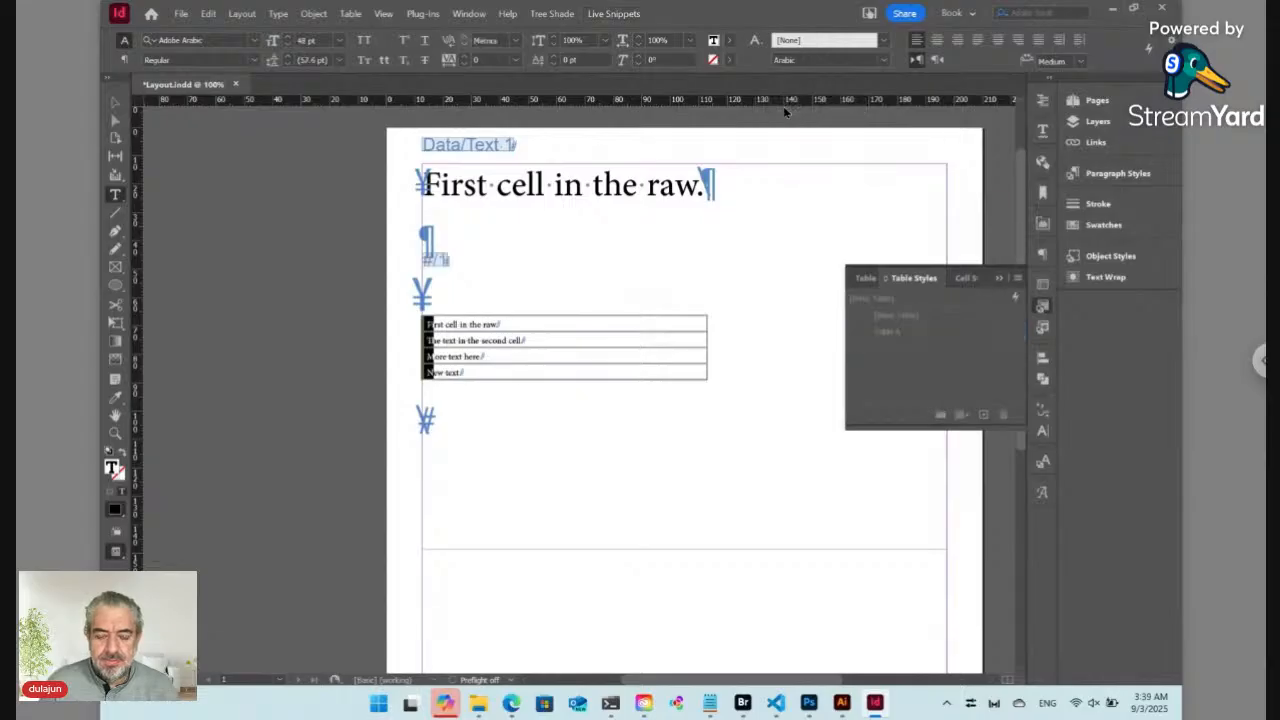
Select the whole table and begin its snippet's Dynamic Style formula with Table A:Table::
left_click(491, 311)
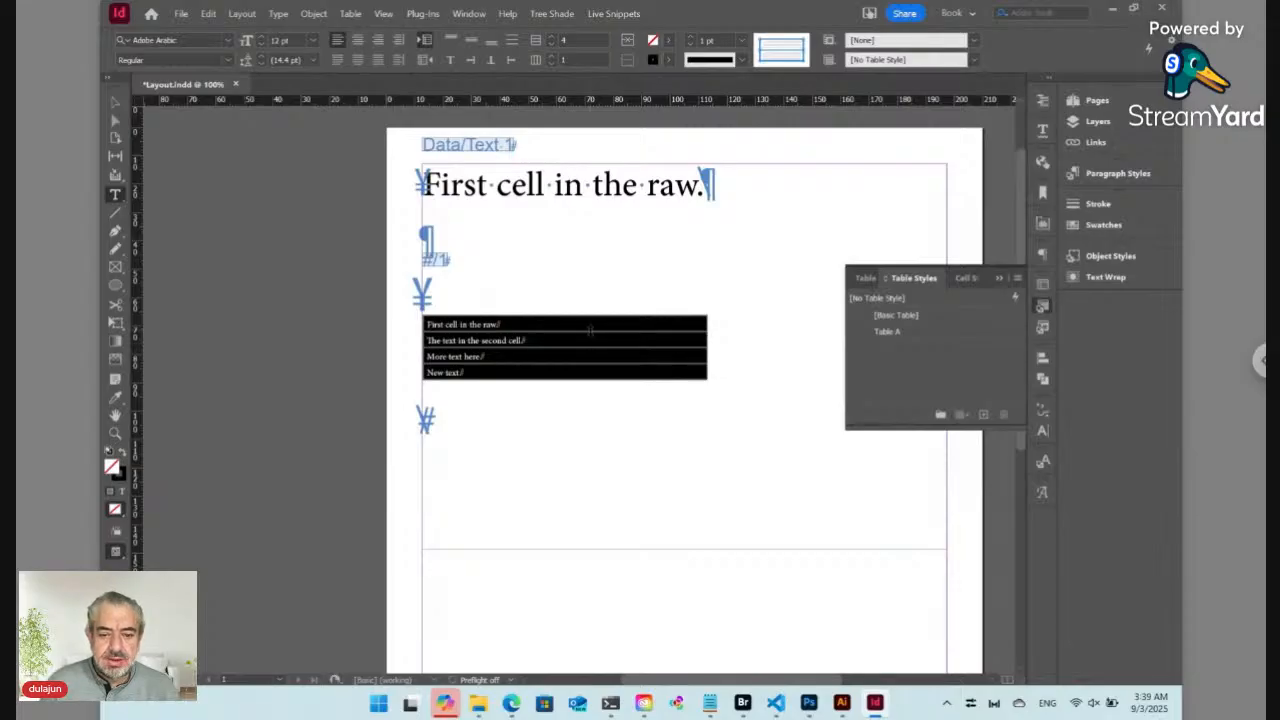
left_click(622, 16)
mouse_move(637, 49)
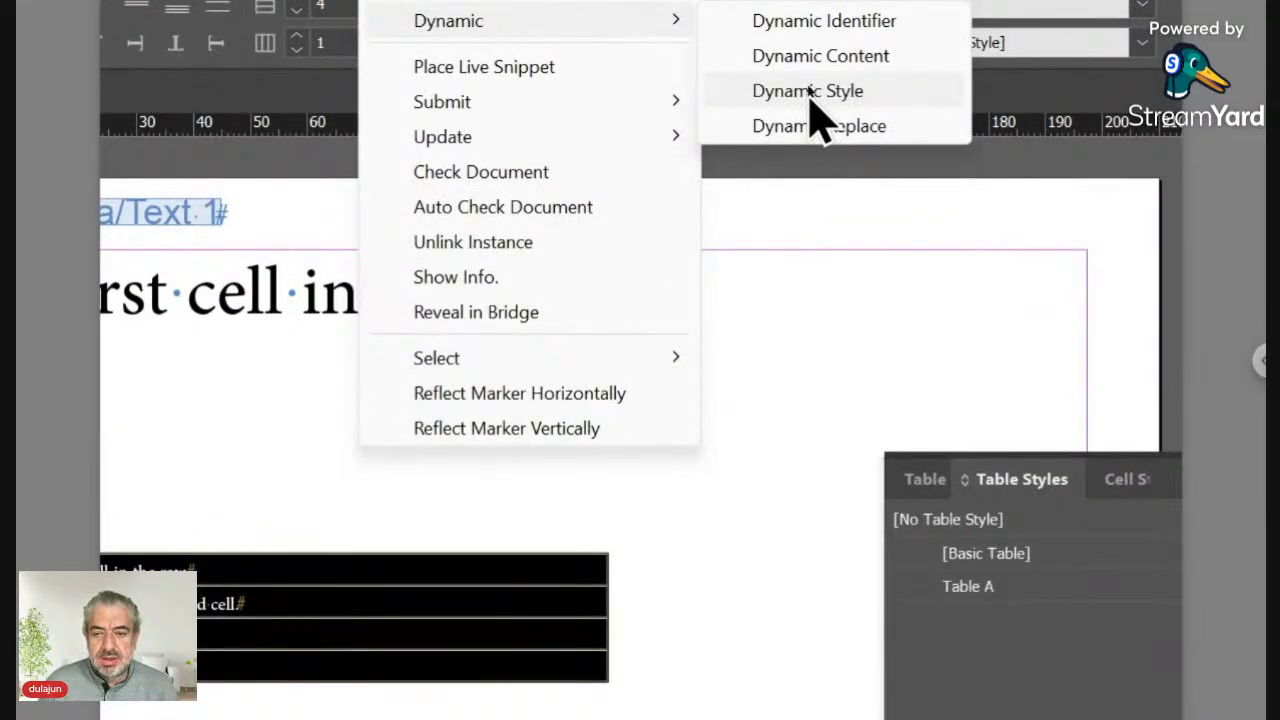
left_click(810, 92)
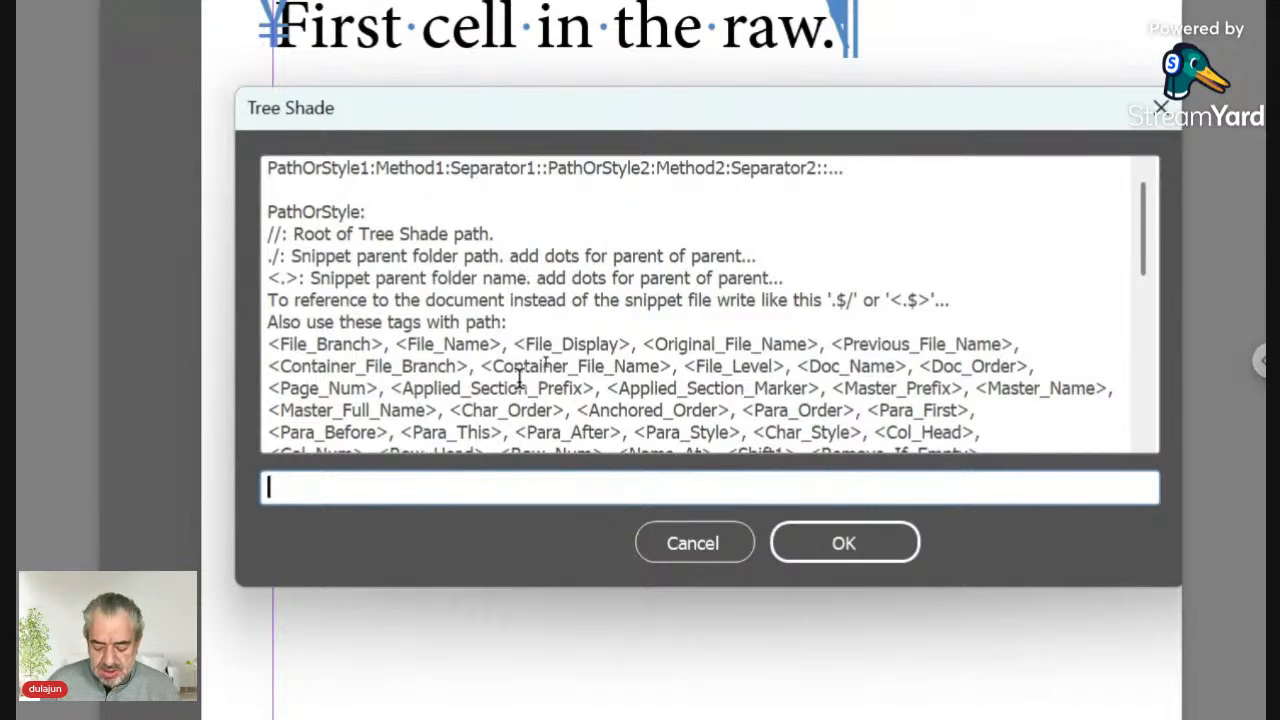
type("::")
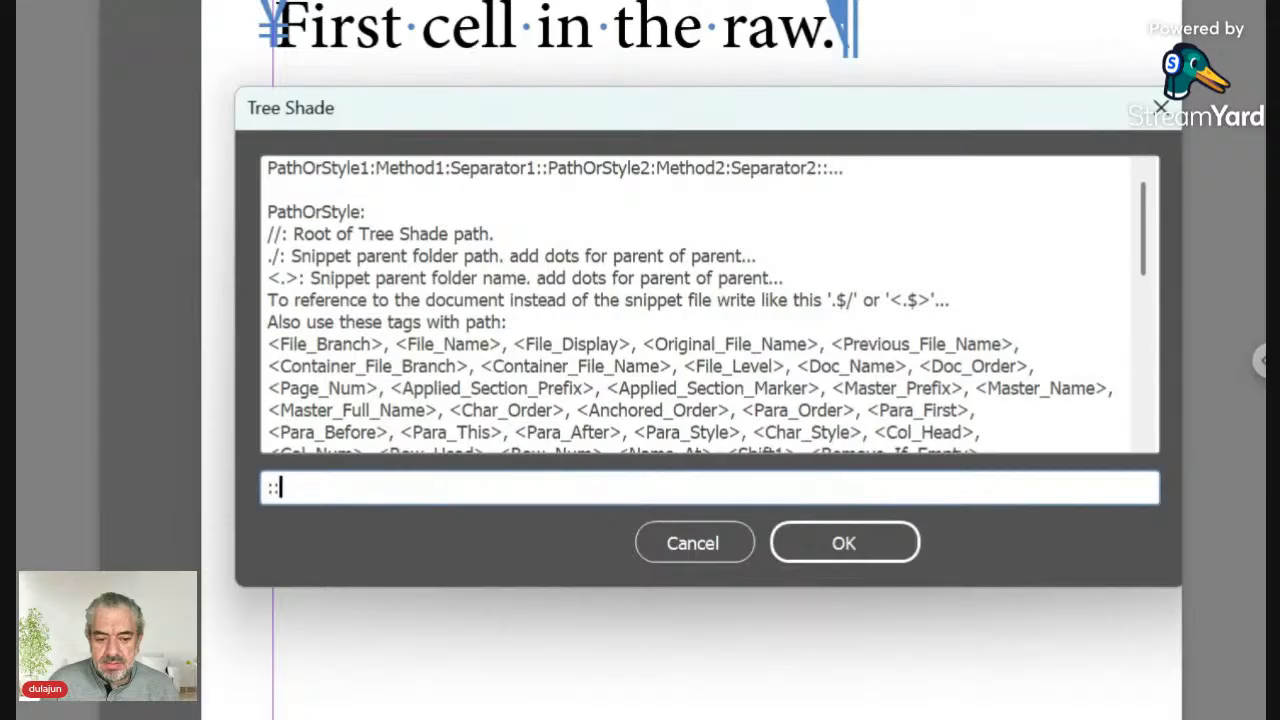
key("BackSpace")
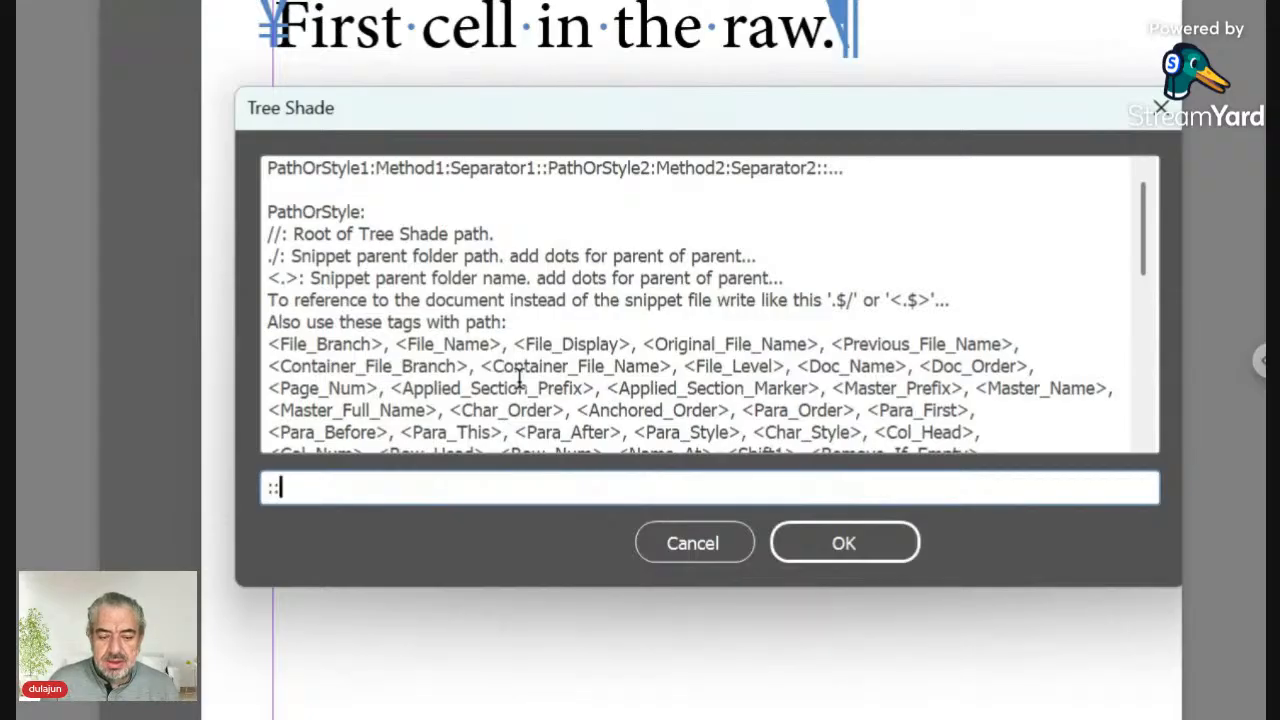
key("Left")
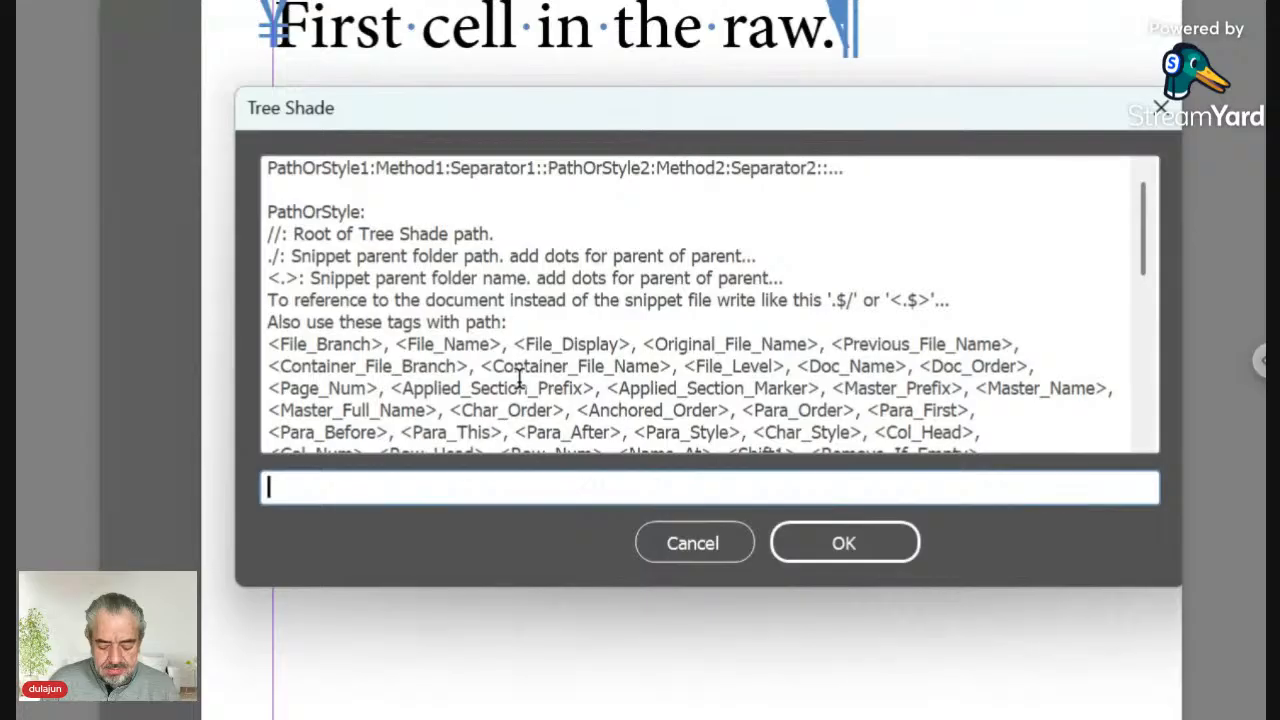
type("Tab")
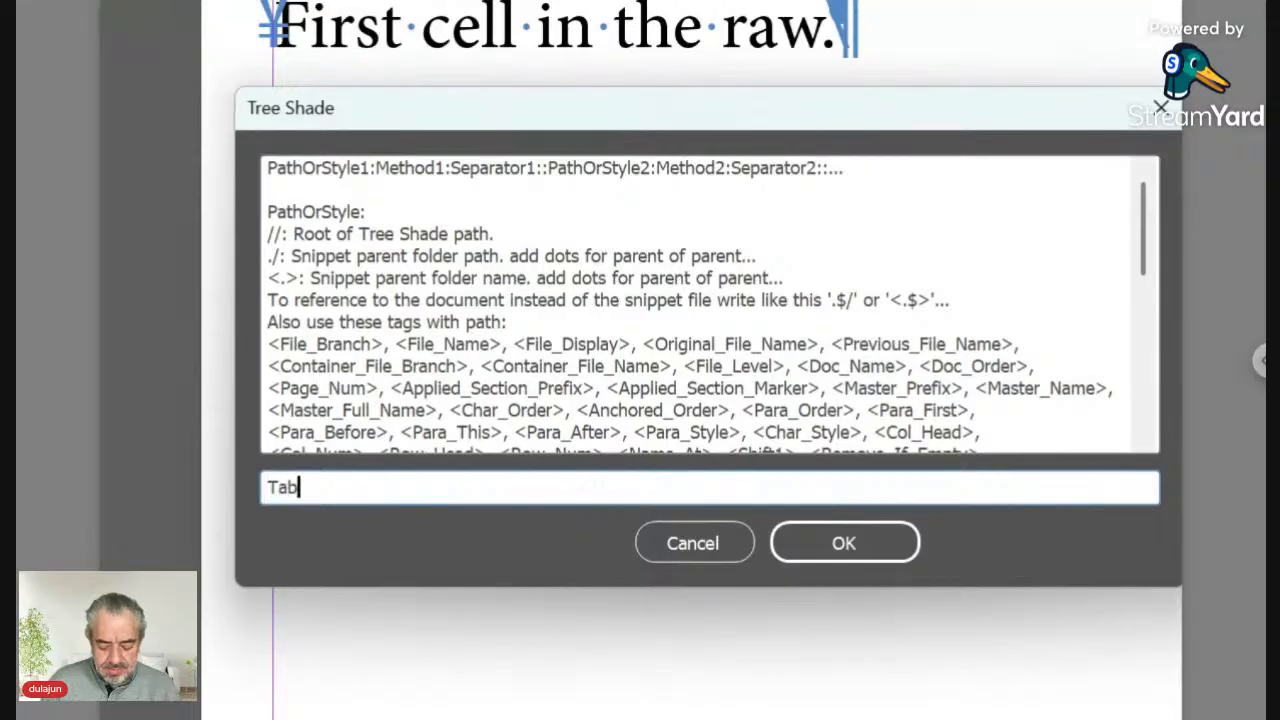
type("le")
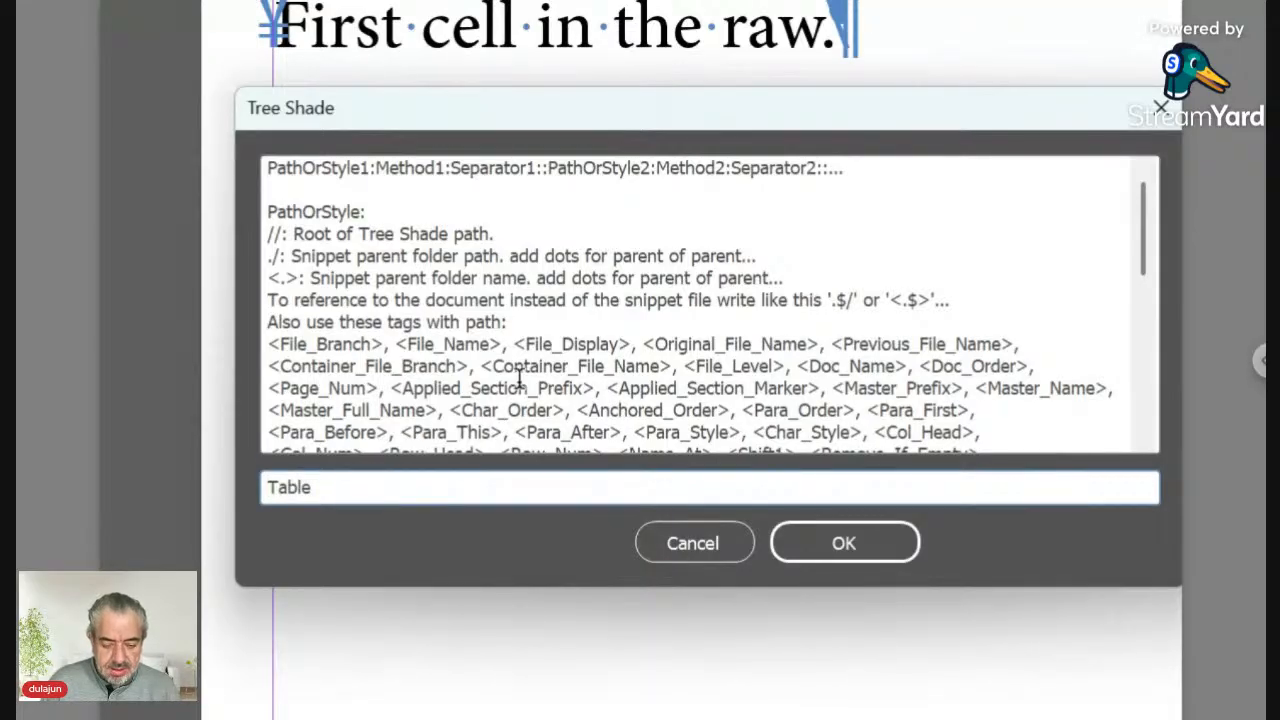
type(" A:")
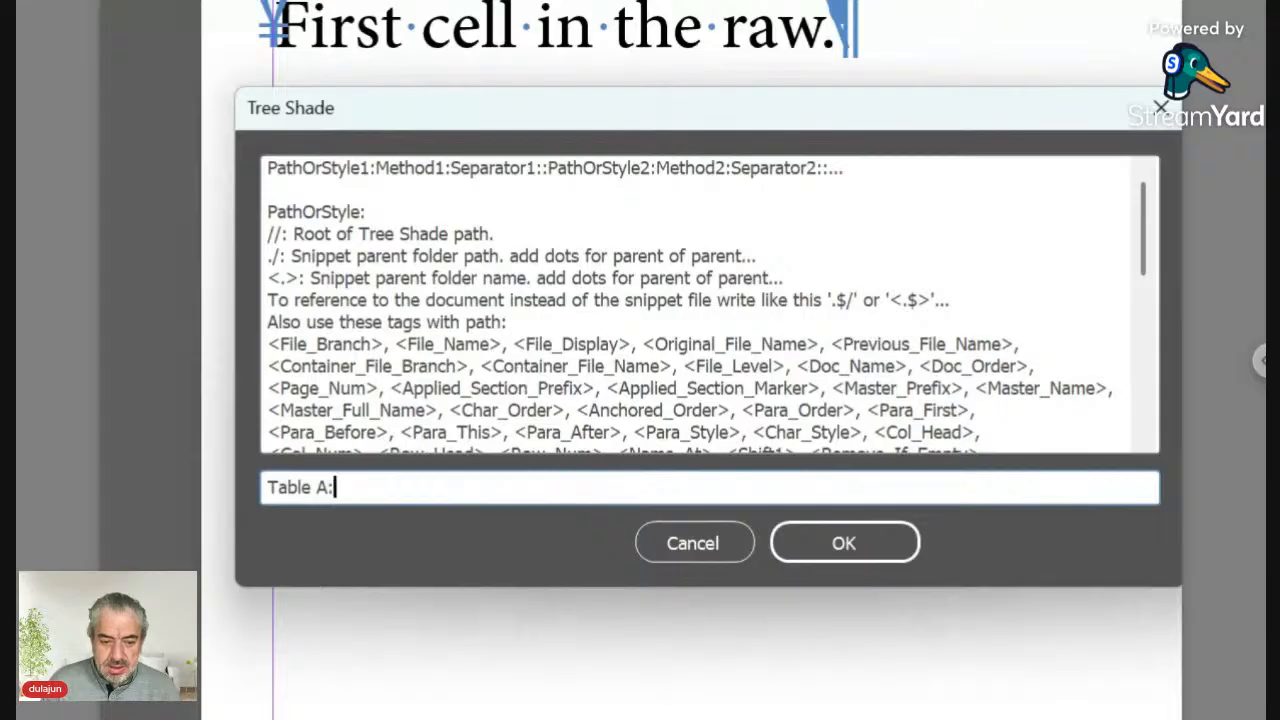
type("Table")
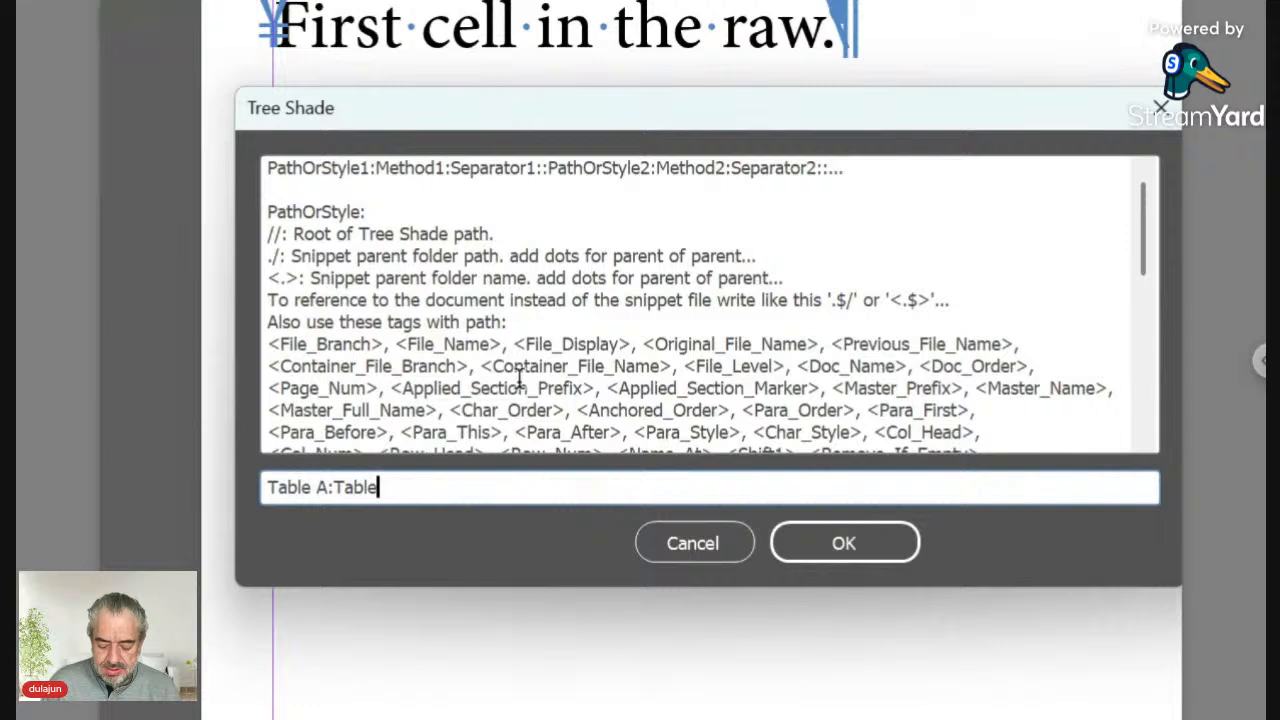
type("::")
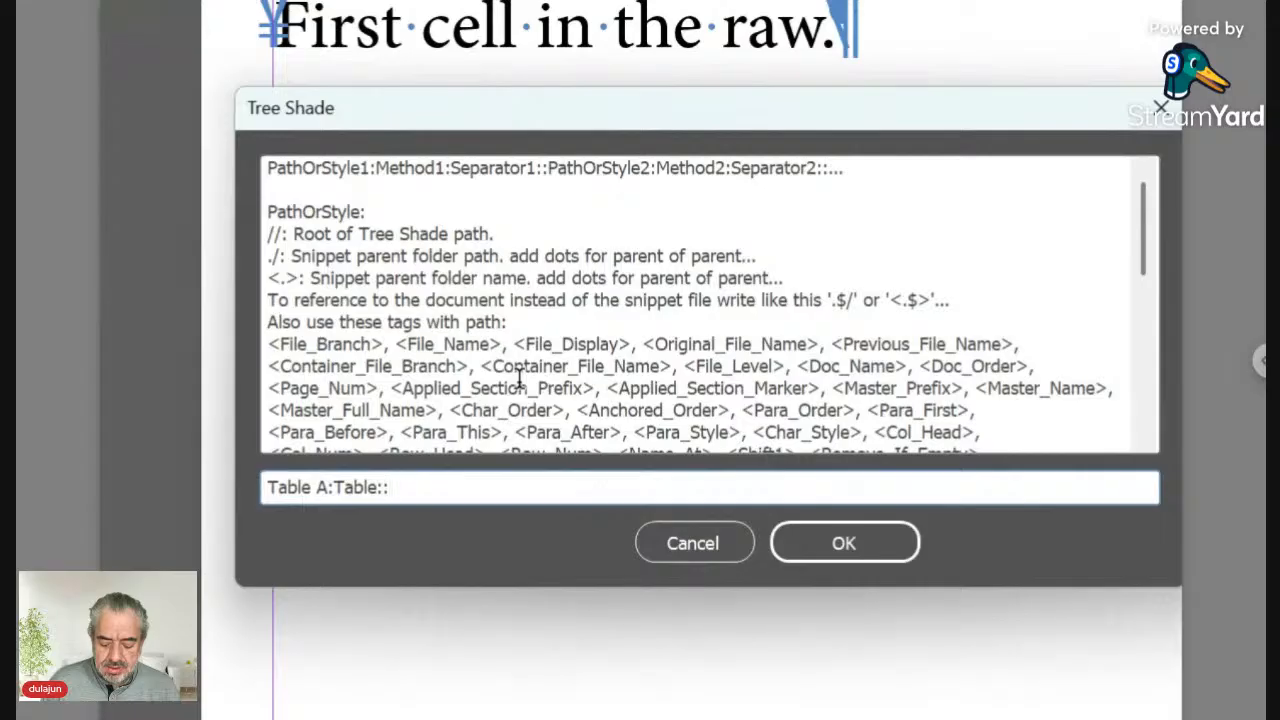
Complete the Dynamic Style formula as Table A:Table::List:Para and apply it to the table snippet
type("List")
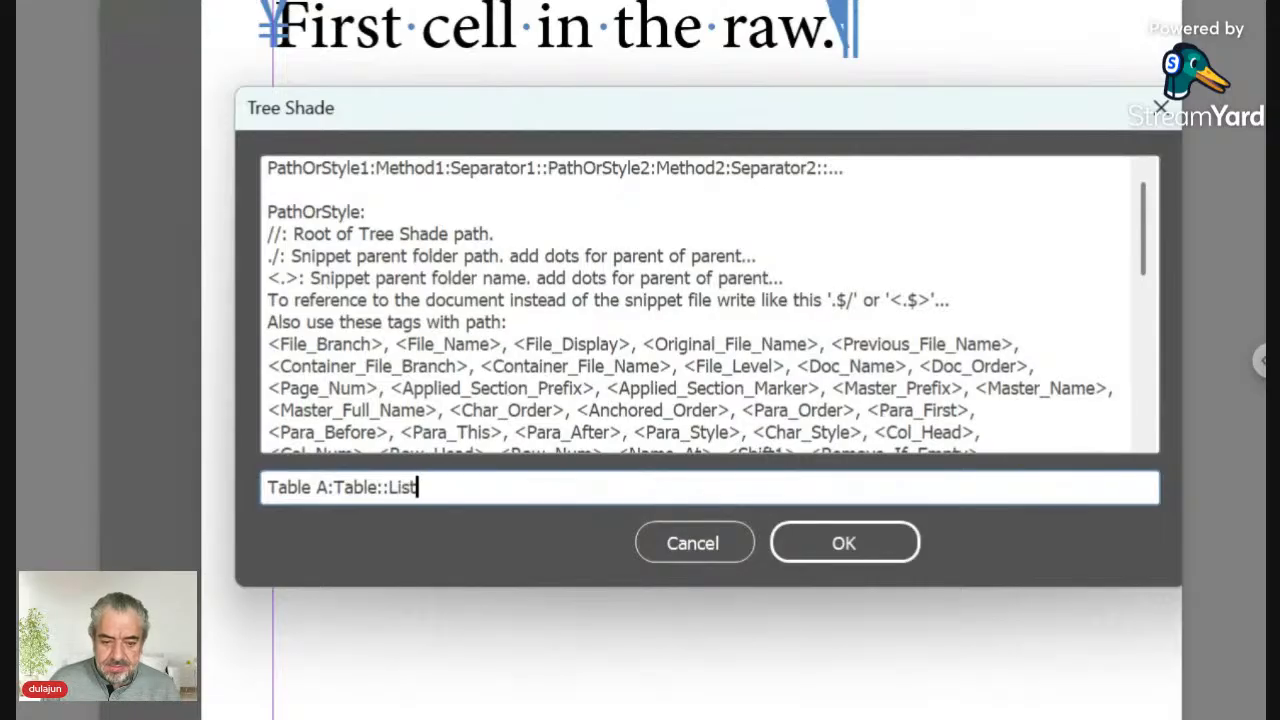
type(":")
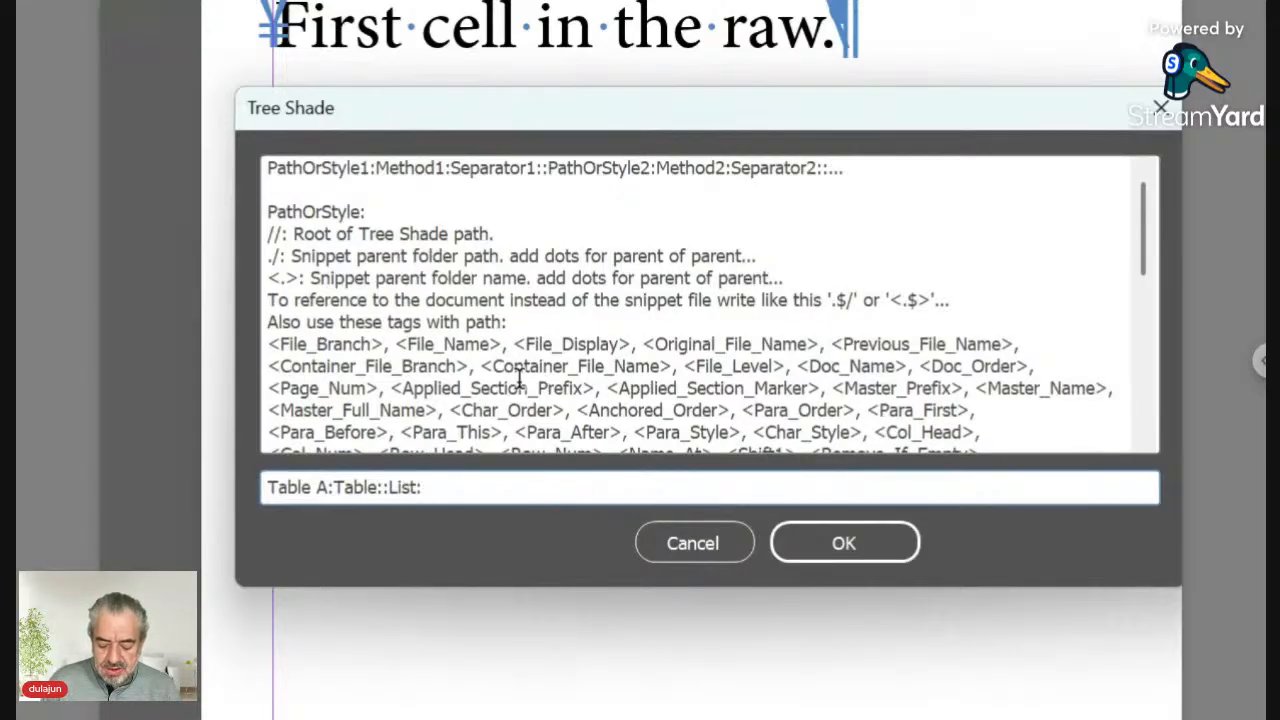
type("Para")
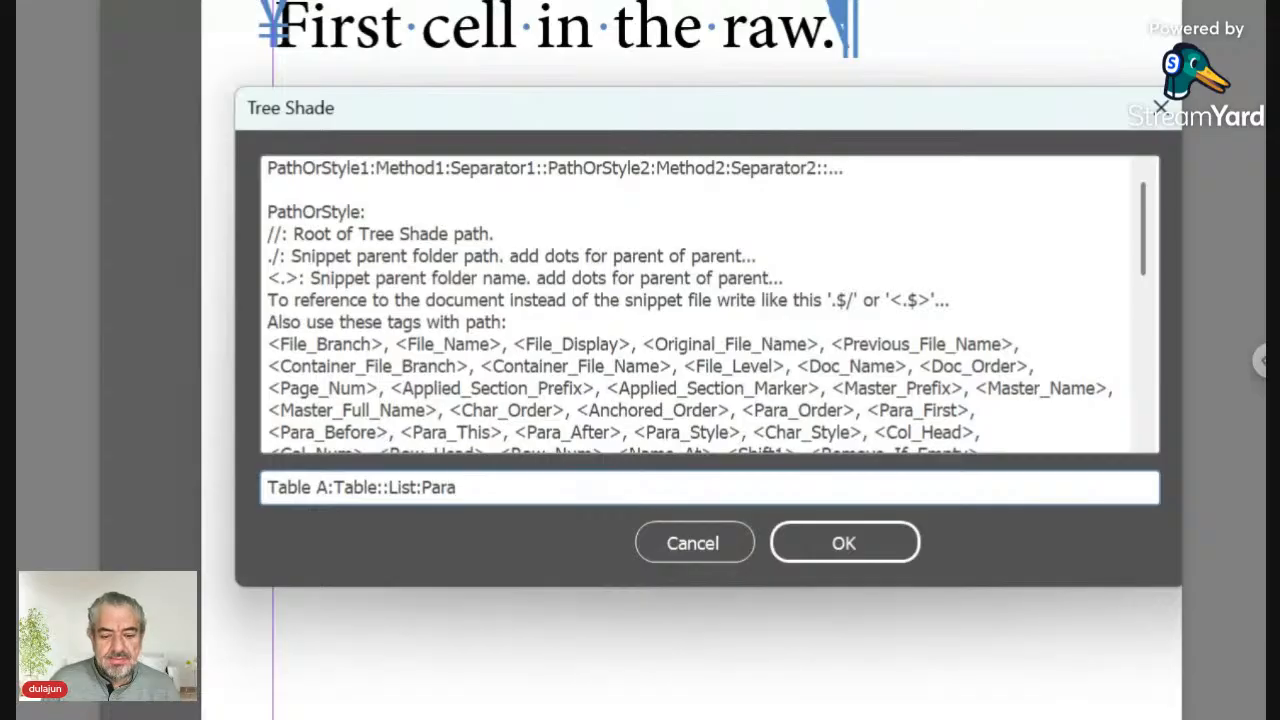
left_click(818, 552)
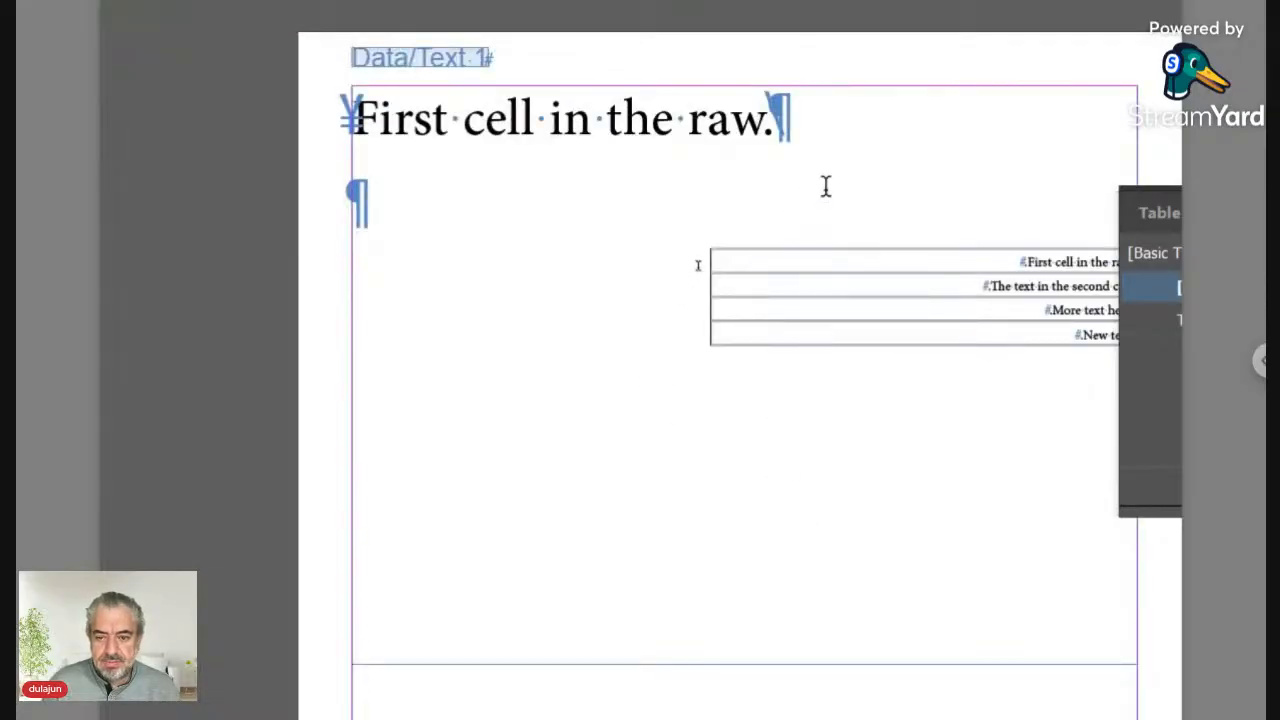
Check which paragraph style and table style the regenerated table and its cell text use
left_click_drag(826, 189, 508, 231)
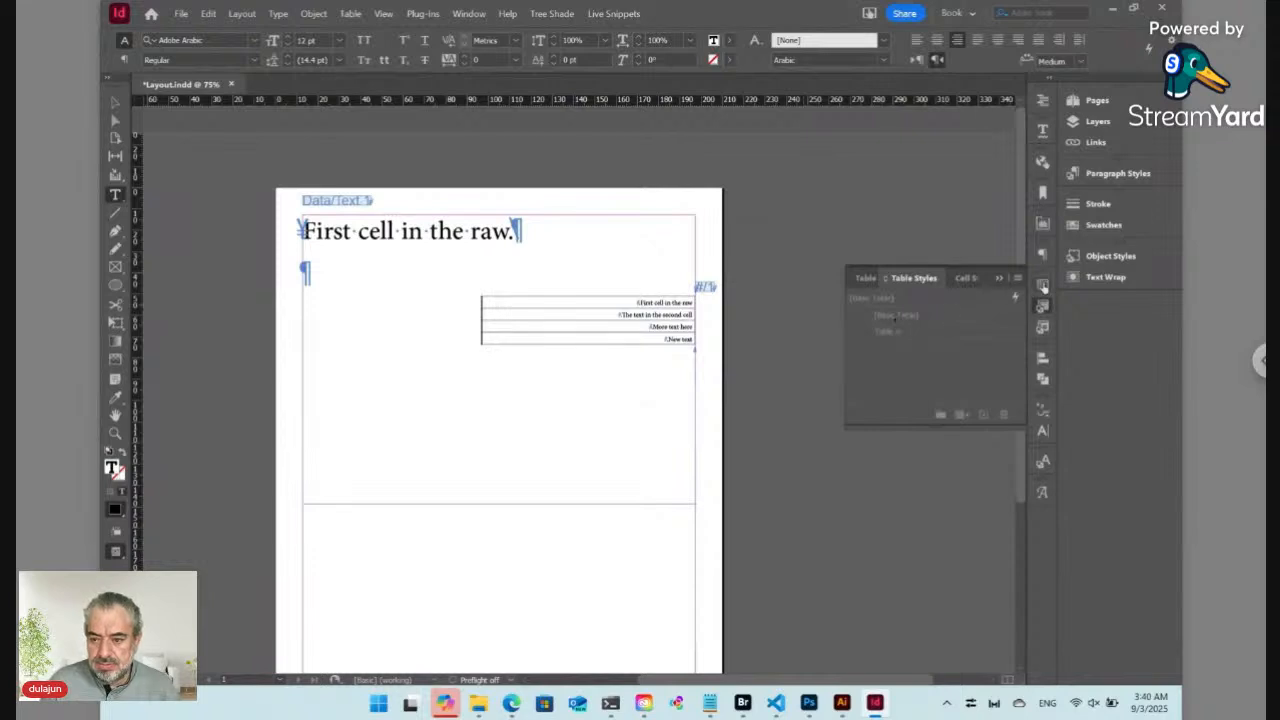
left_click(1090, 174)
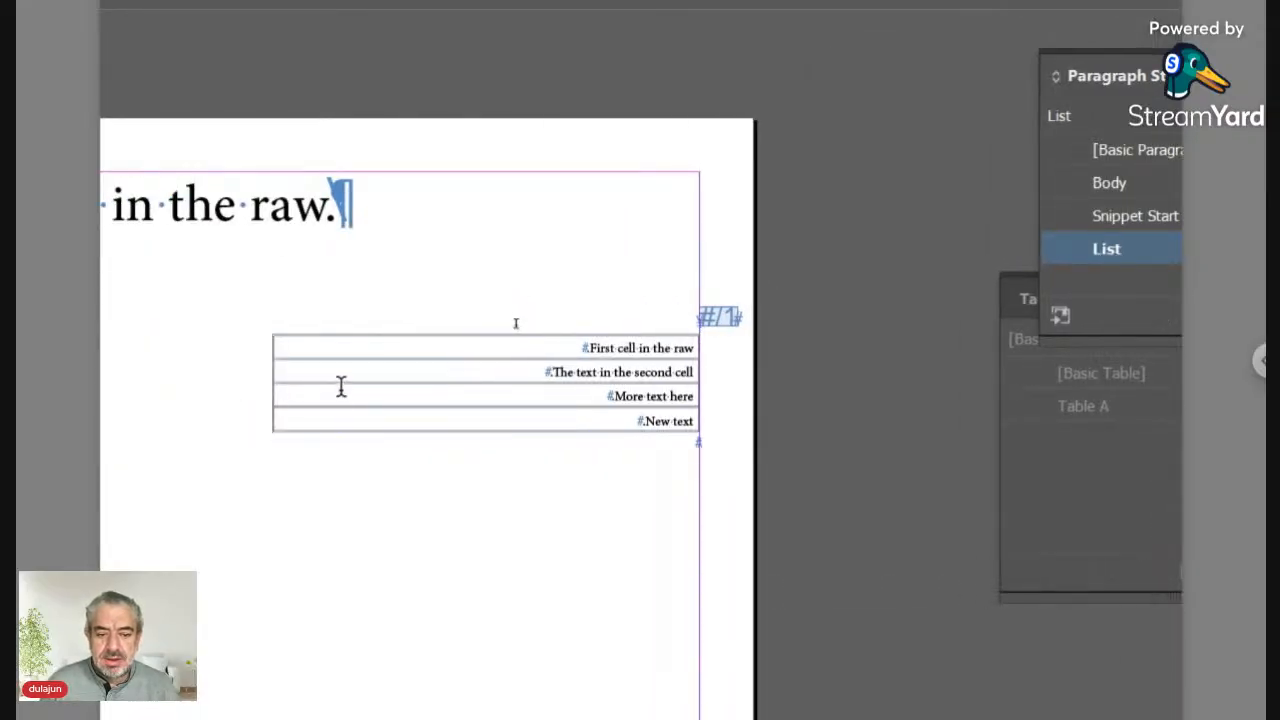
left_click(360, 326)
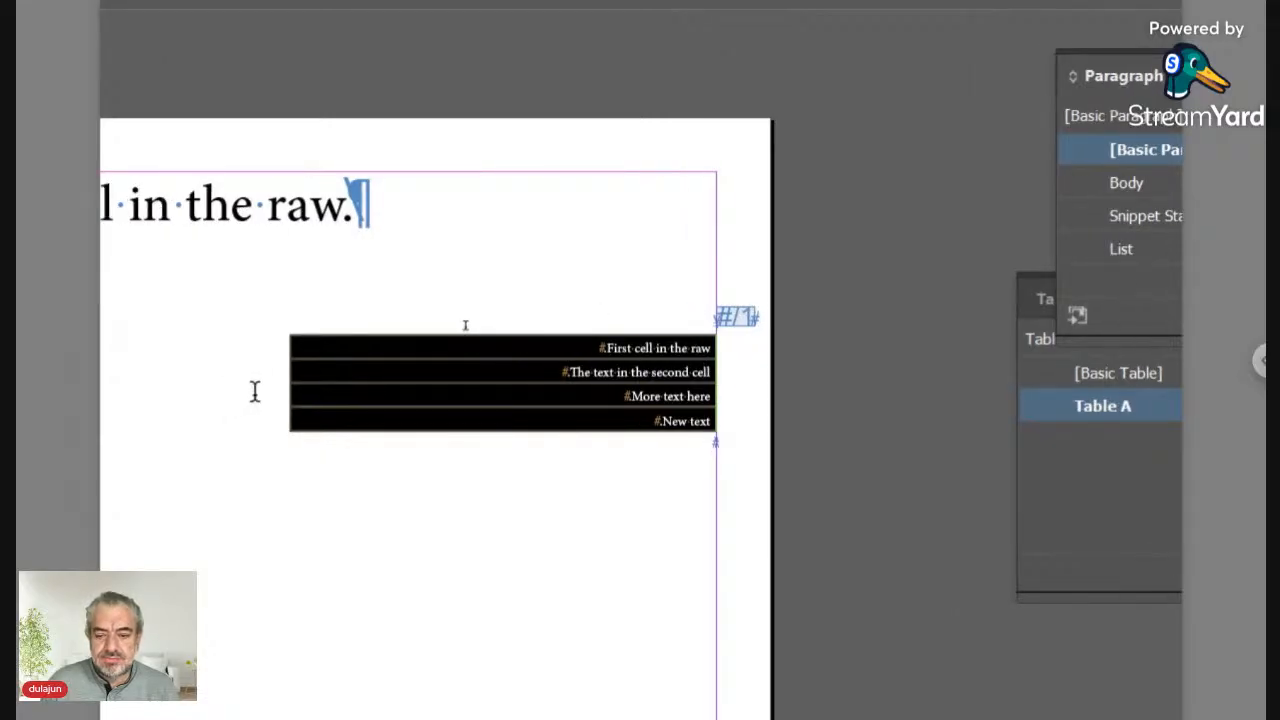
left_click(249, 379)
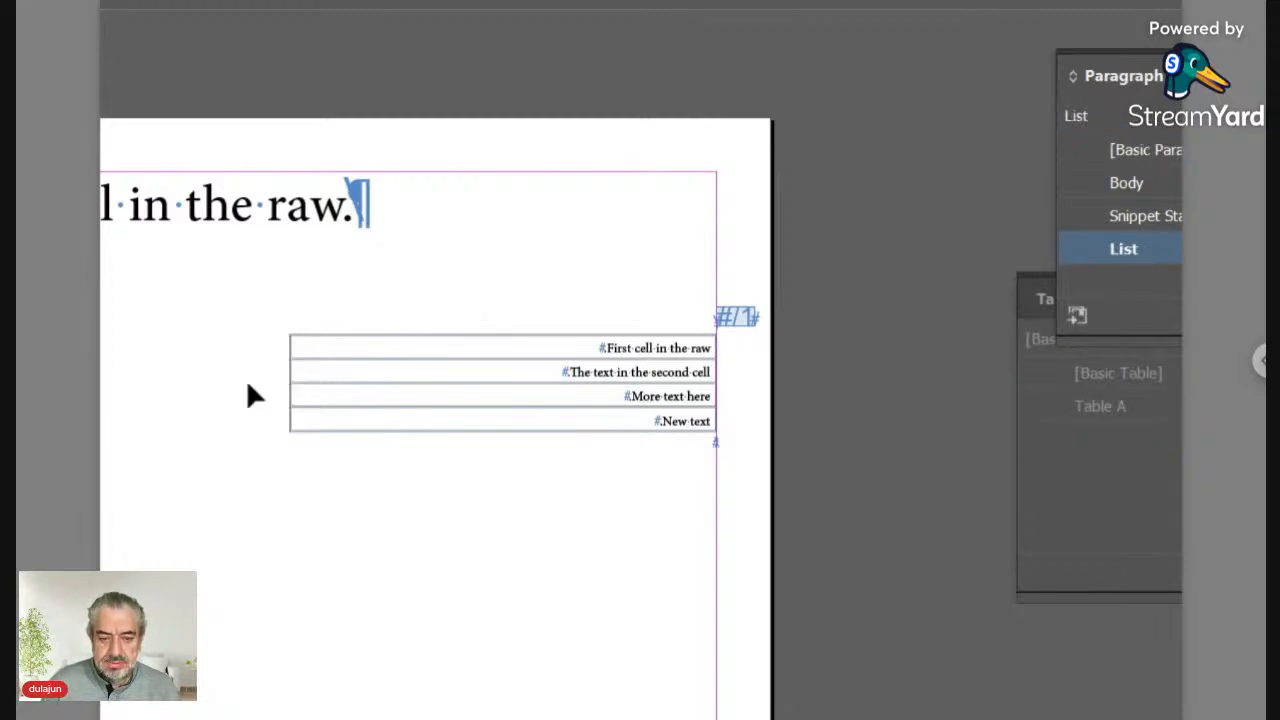
Give the List paragraph style a left-to-right paragraph direction and a 48 pt font size
key("ctrl+0")
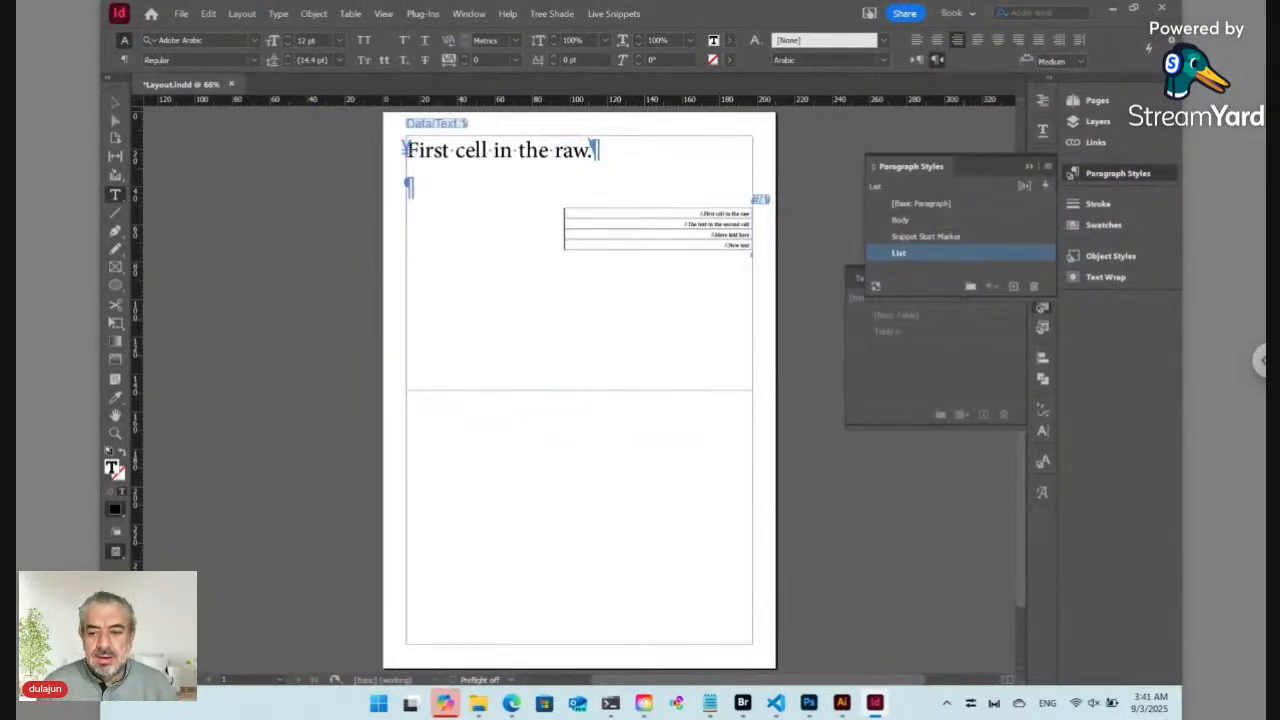
left_click(123, 60)
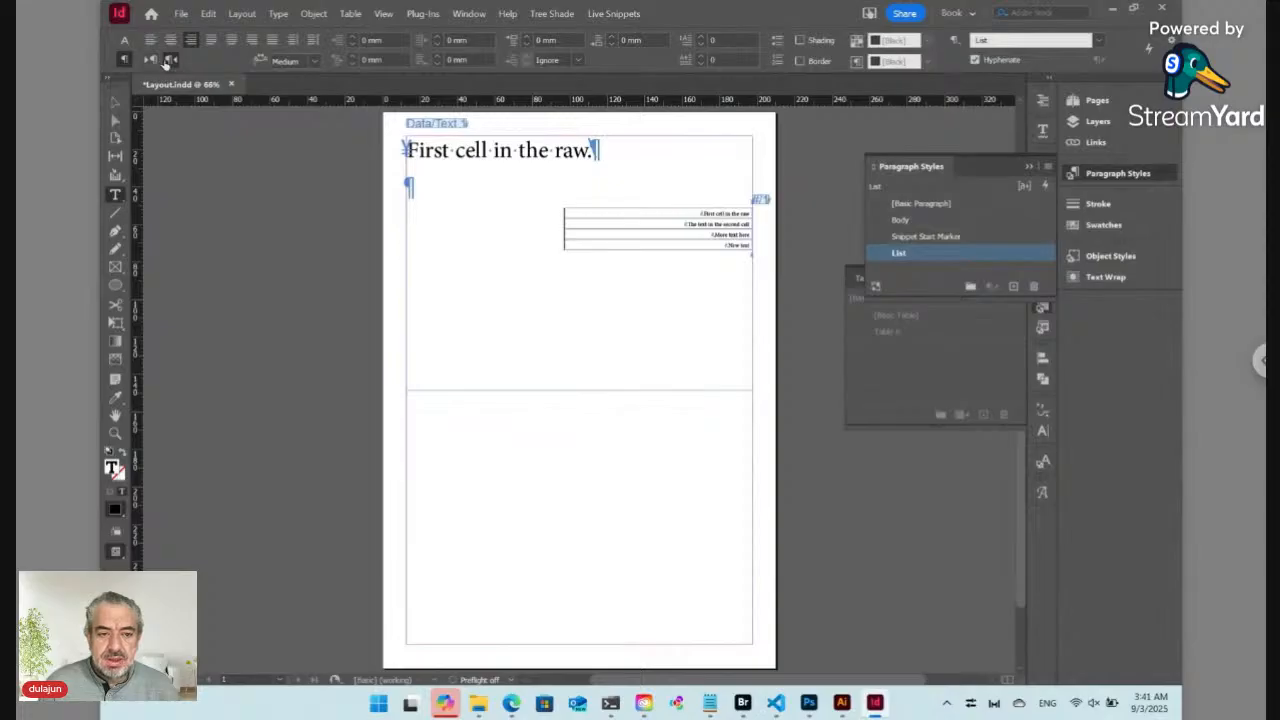
left_click(151, 60)
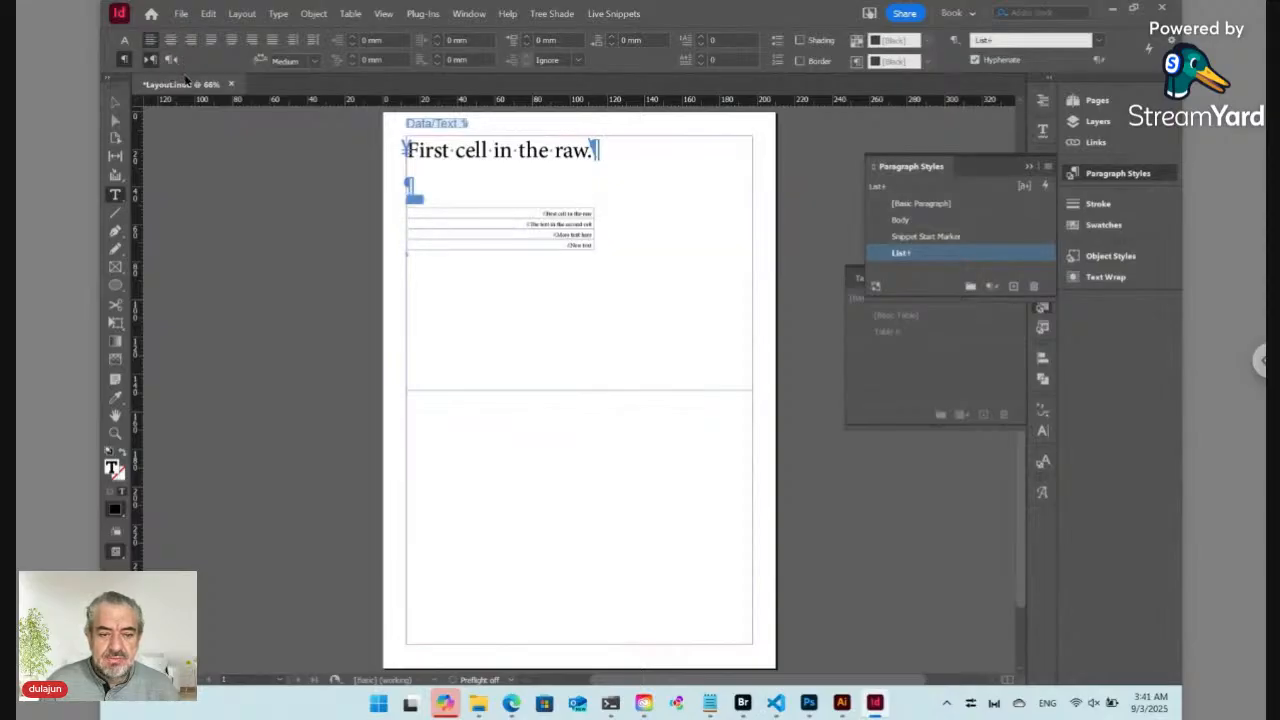
left_click(124, 42)
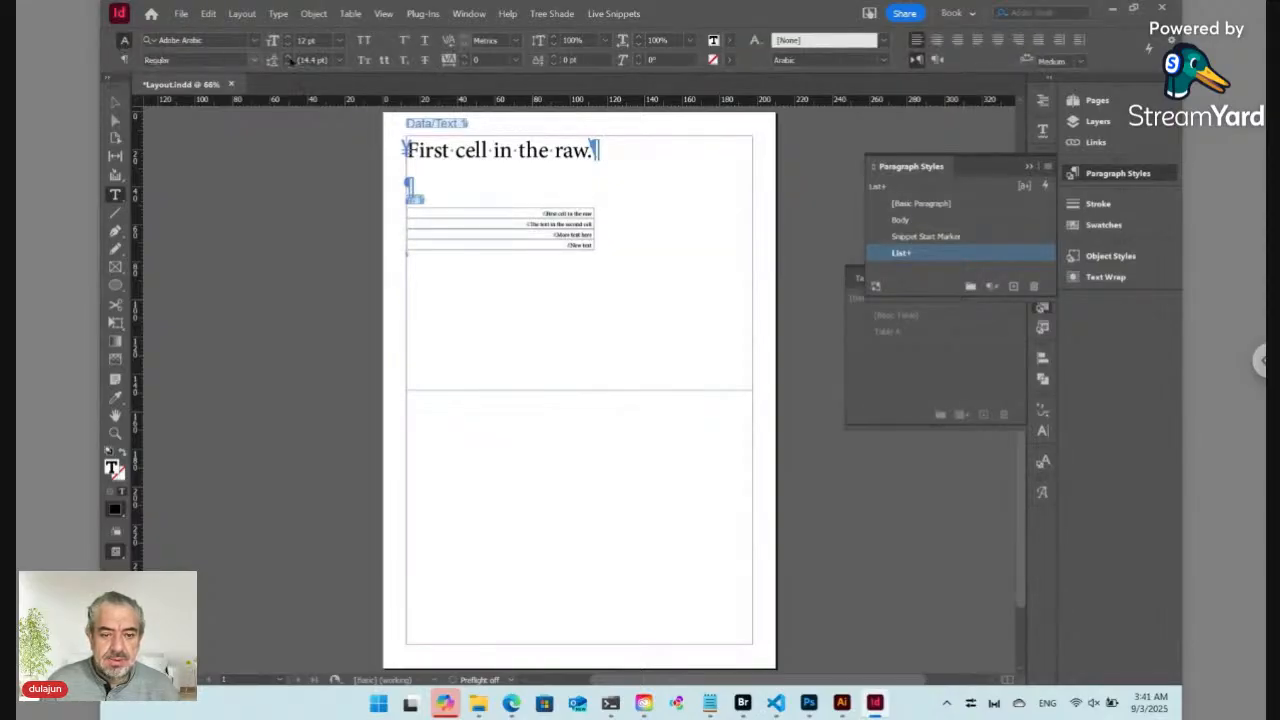
left_click(339, 41)
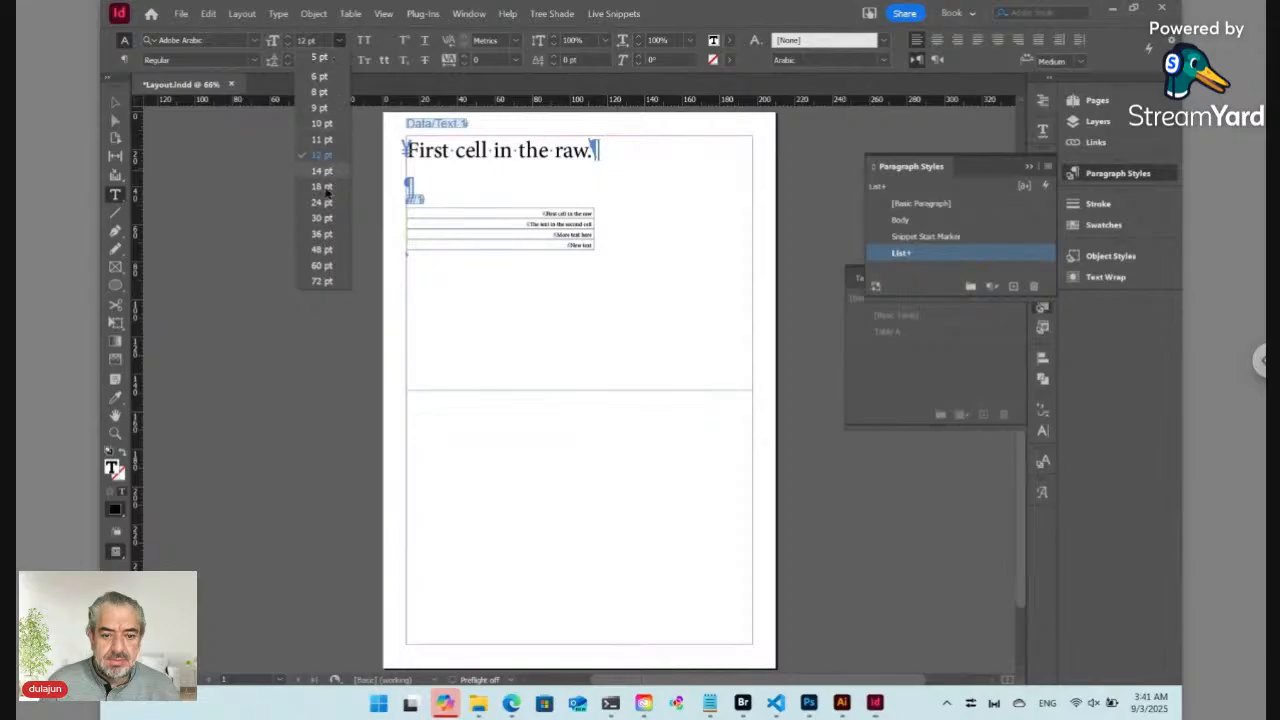
left_click(320, 250)
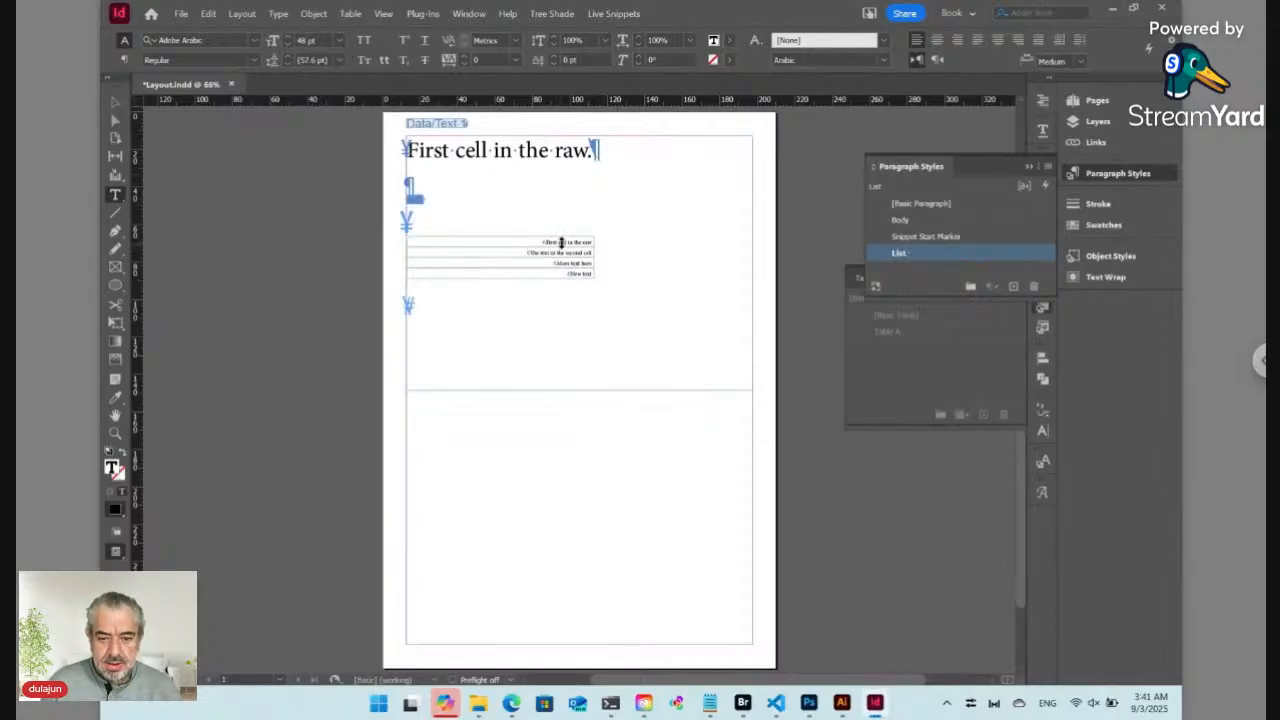
Inspect the paragraph style, table style and table settings used by the first cell's text
left_click(561, 241)
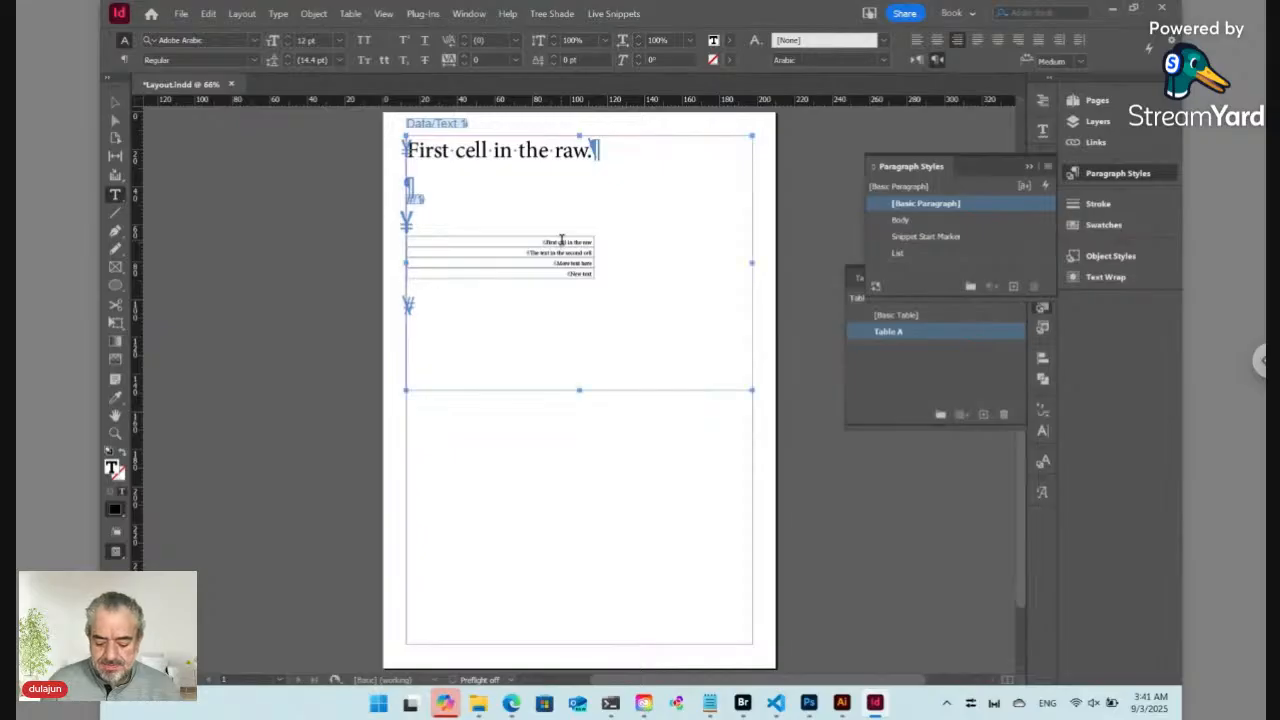
key("ctrl+equal")
key("ctrl+equal")
key("ctrl+equal")
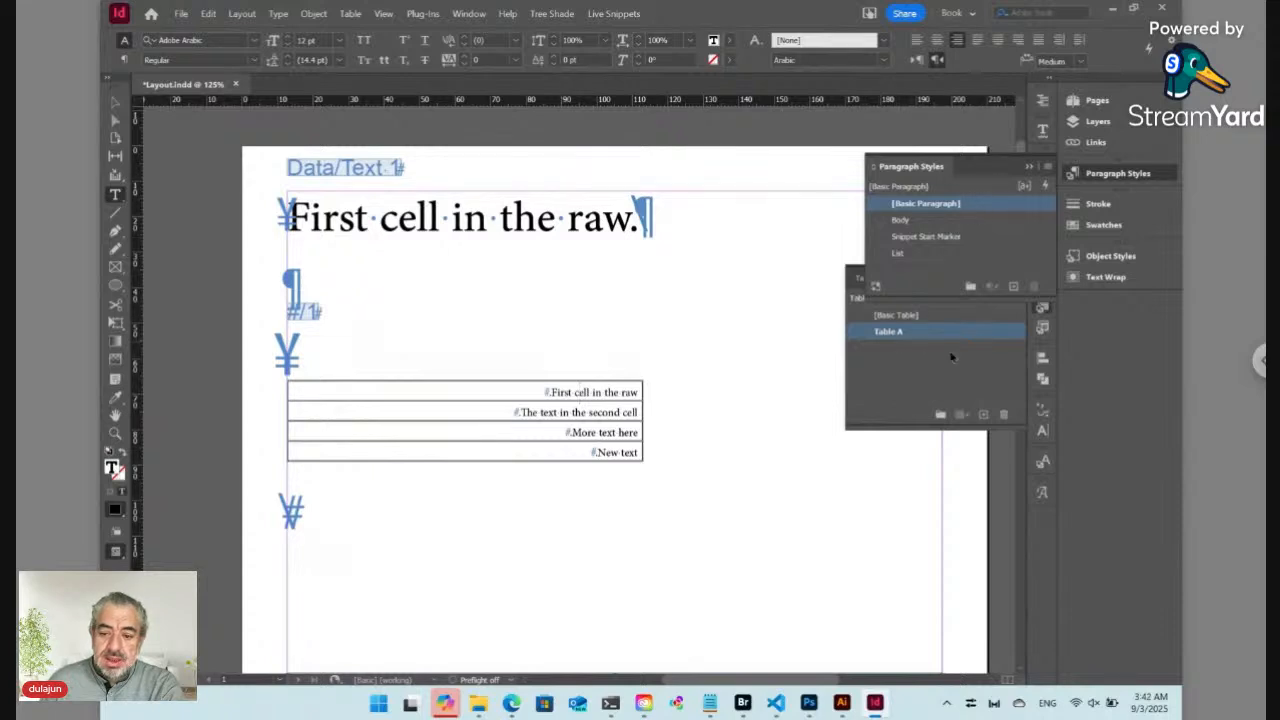
left_click(1083, 175)
left_click(1042, 328)
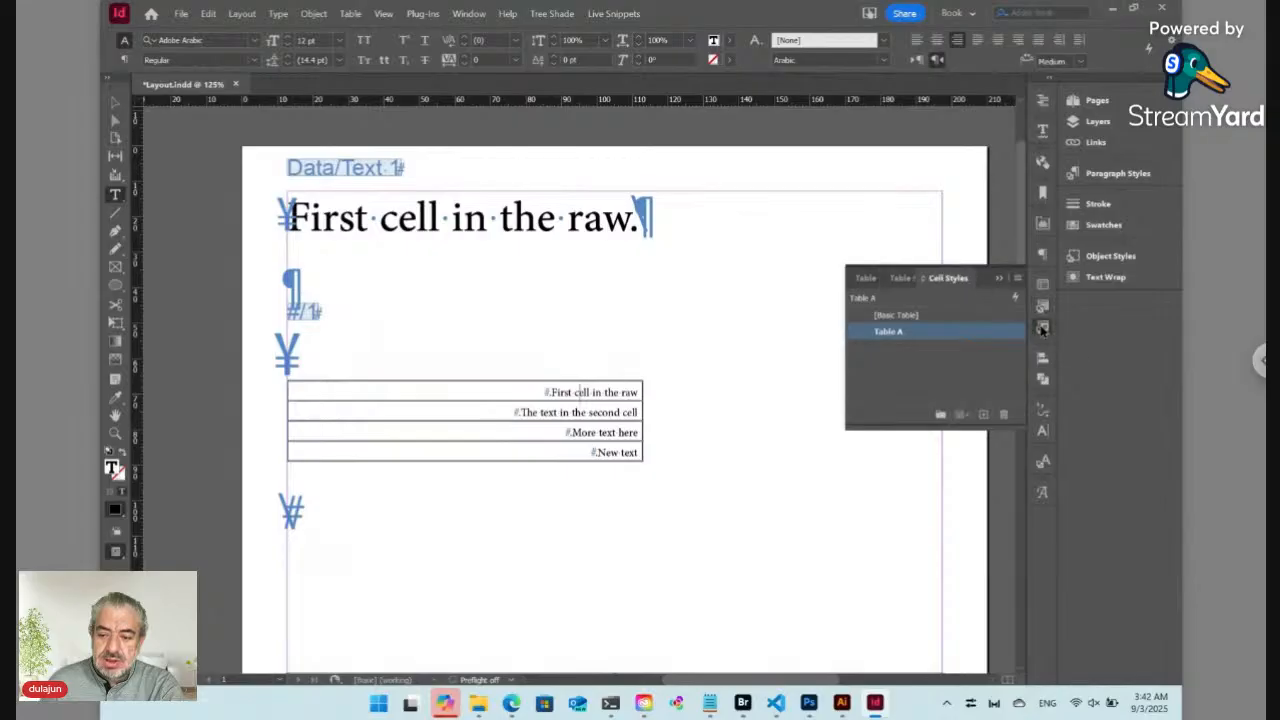
left_click(1043, 286)
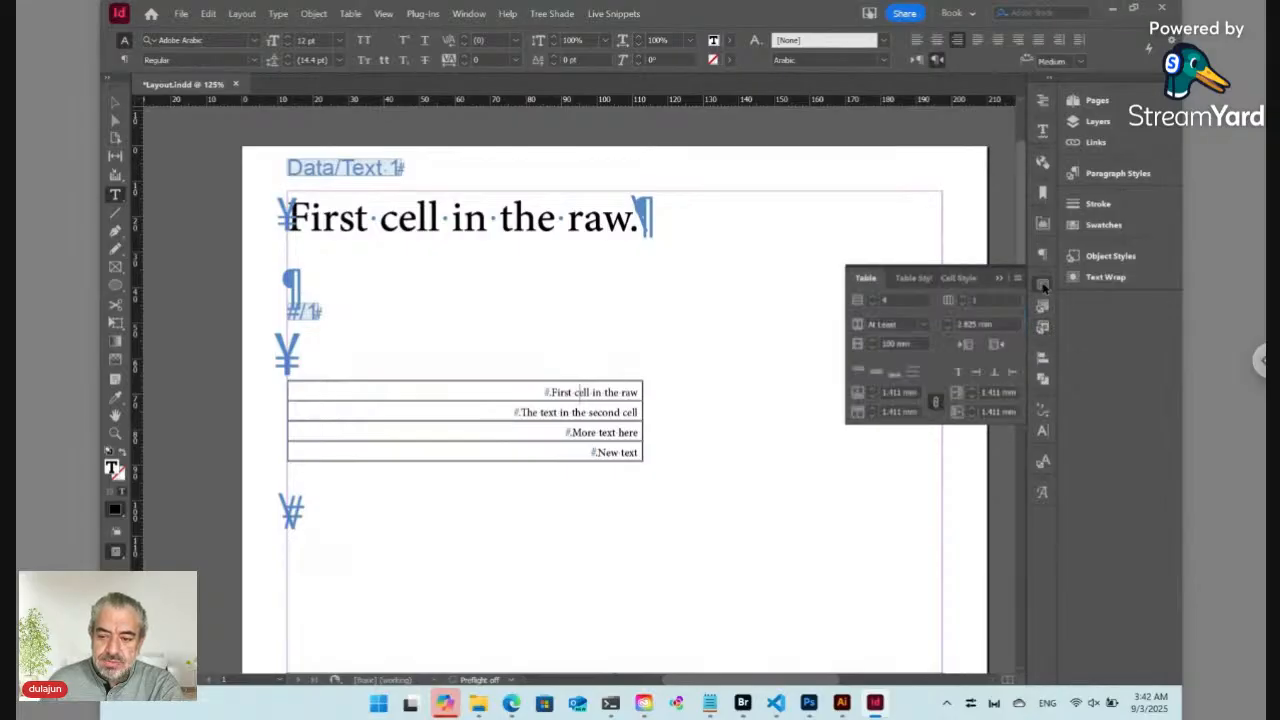
left_click(1092, 177)
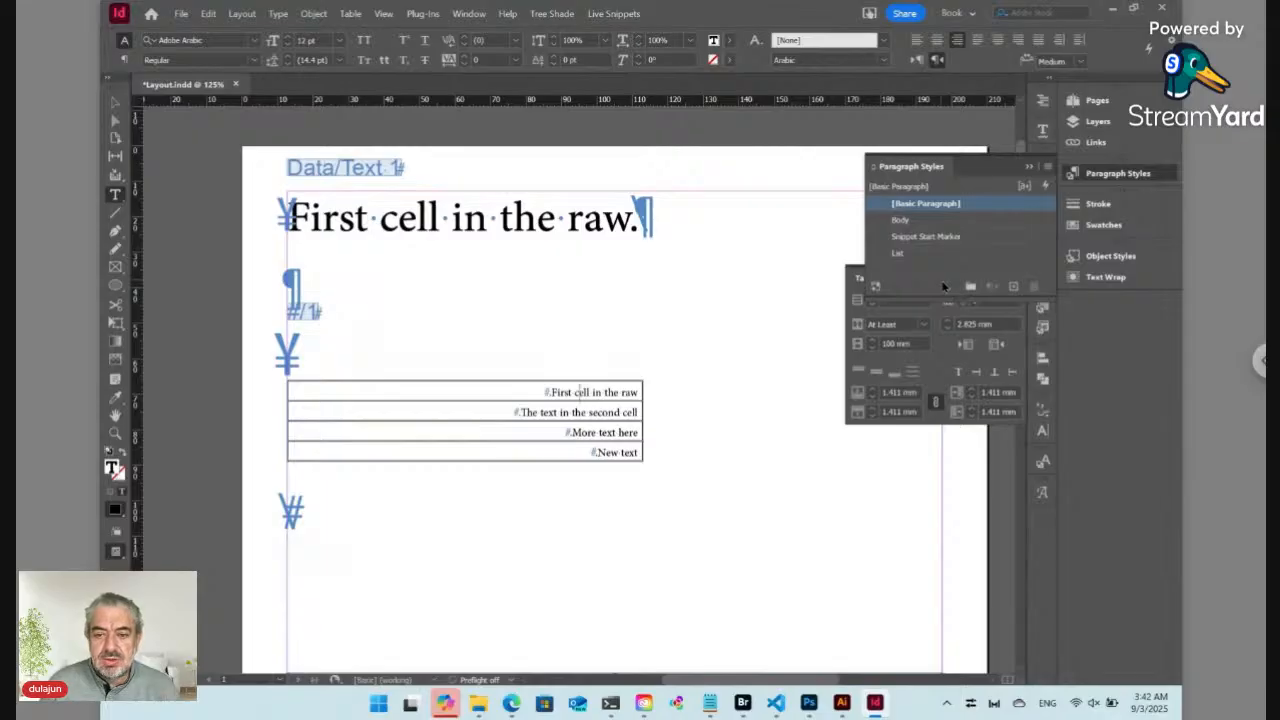
Change the table snippet's Dynamic Style formula to Table B:Table::List:Para and apply it
left_click(626, 14)
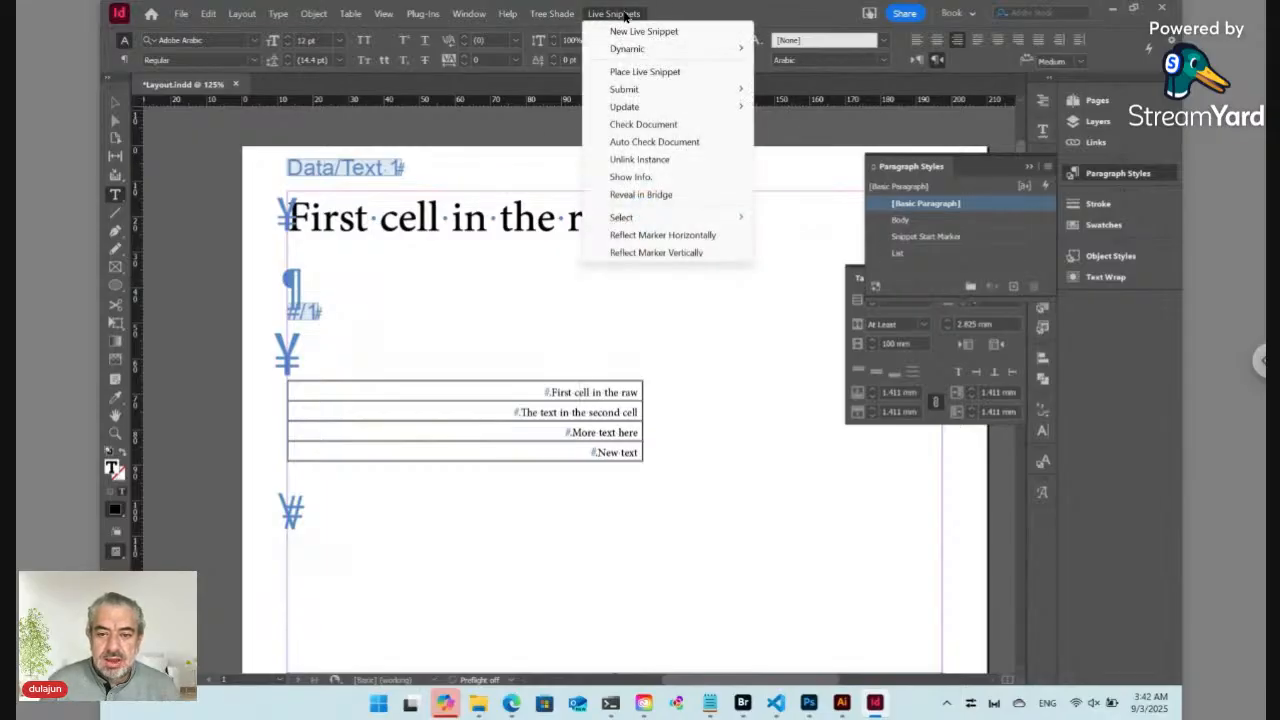
mouse_move(669, 54)
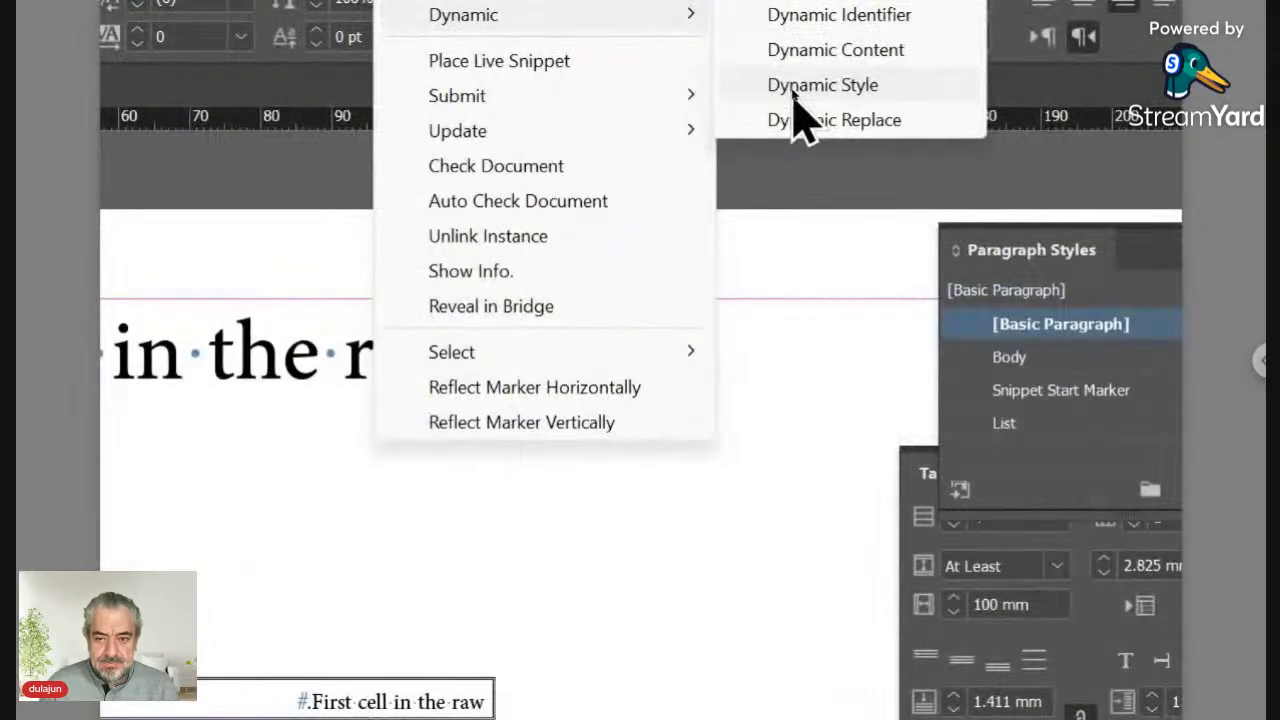
left_click(792, 88)
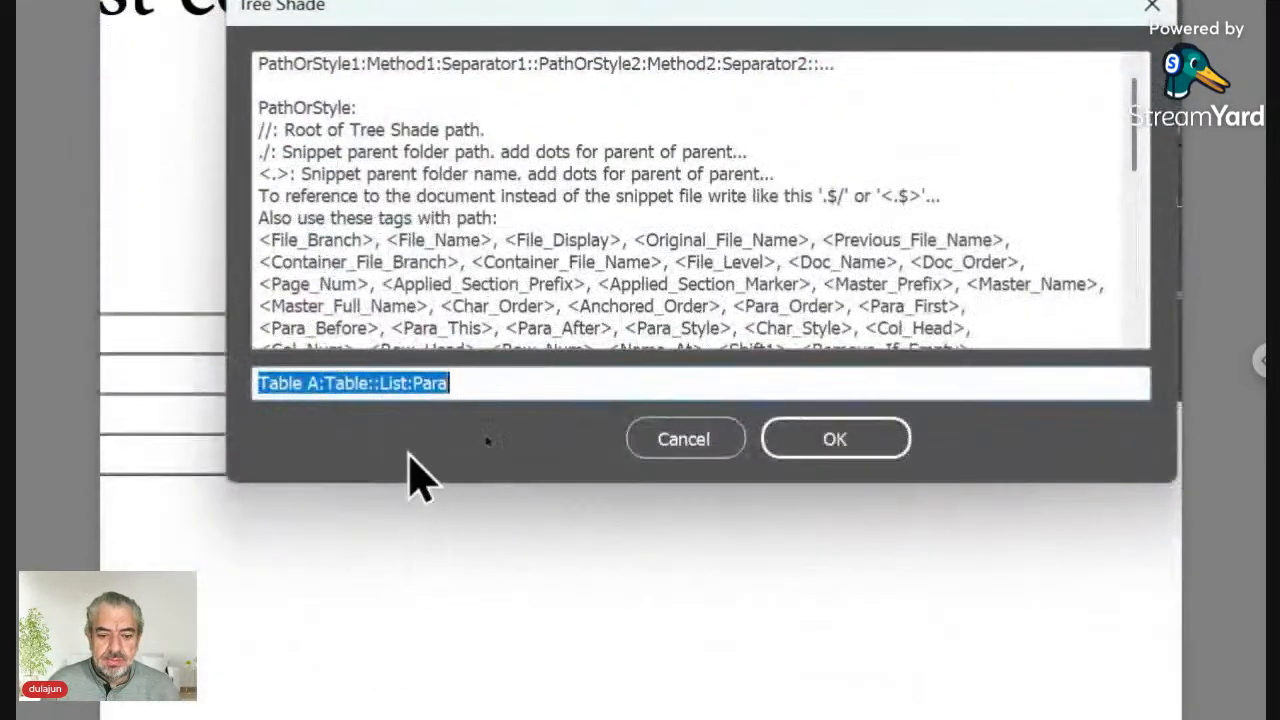
left_click(318, 380)
key("shift+Left")
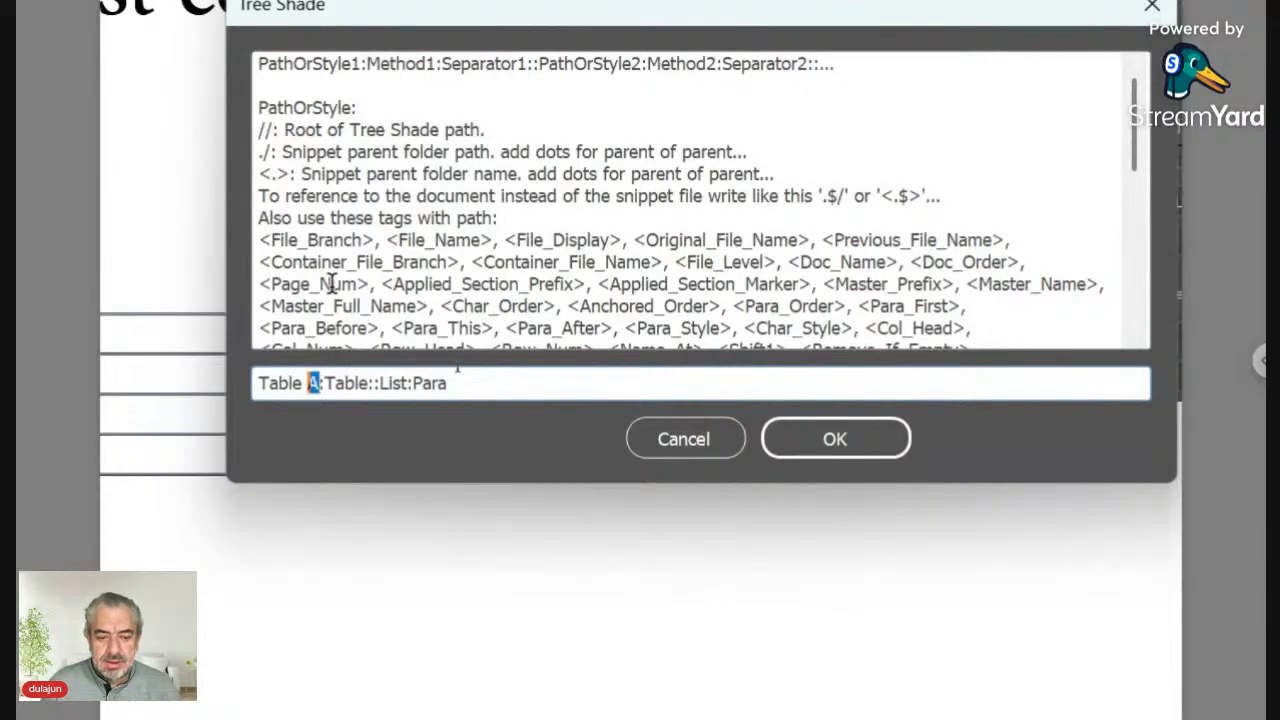
type("B")
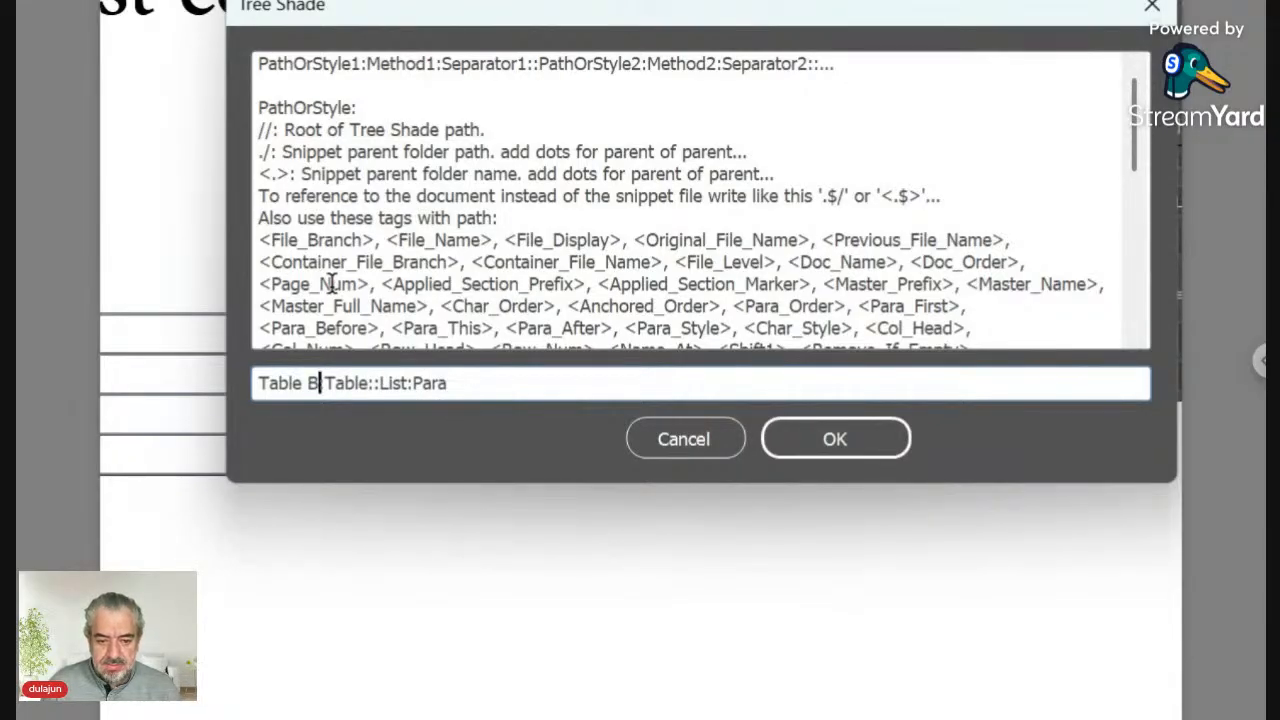
left_click(862, 440)
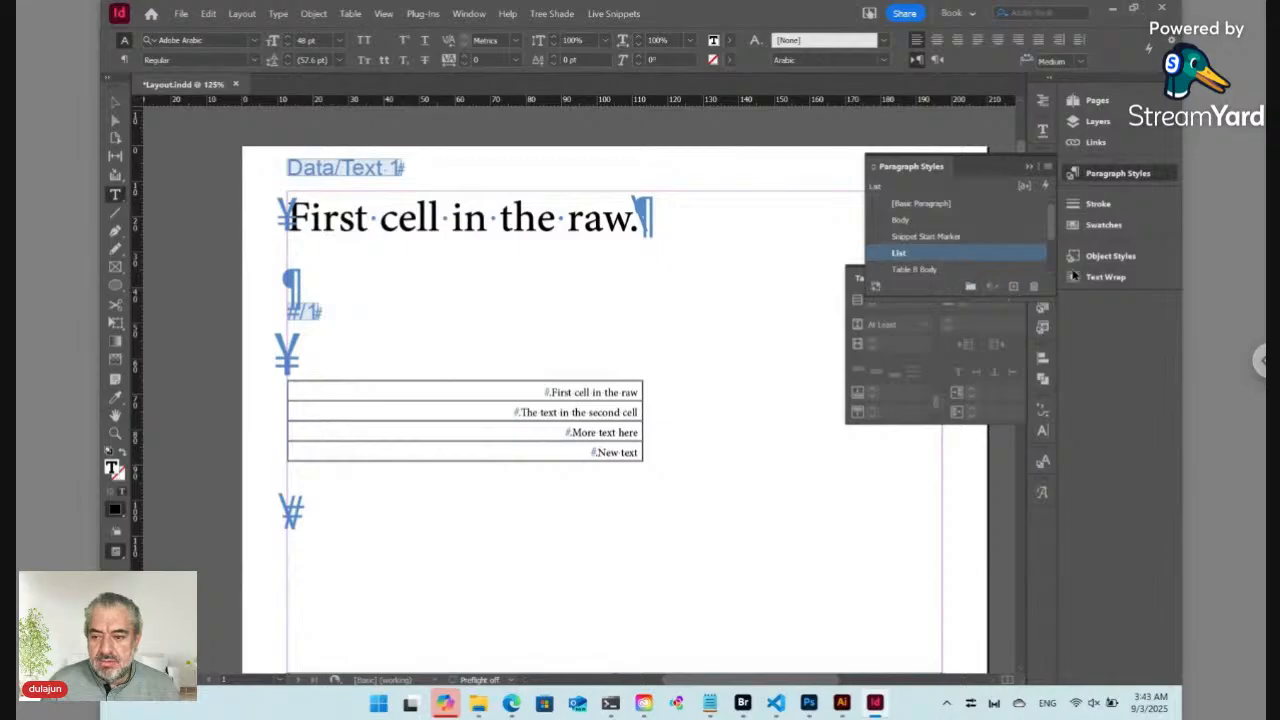
Select the whole table and examine its assigned table style and the full list of Table B cell styles
left_click(1080, 178)
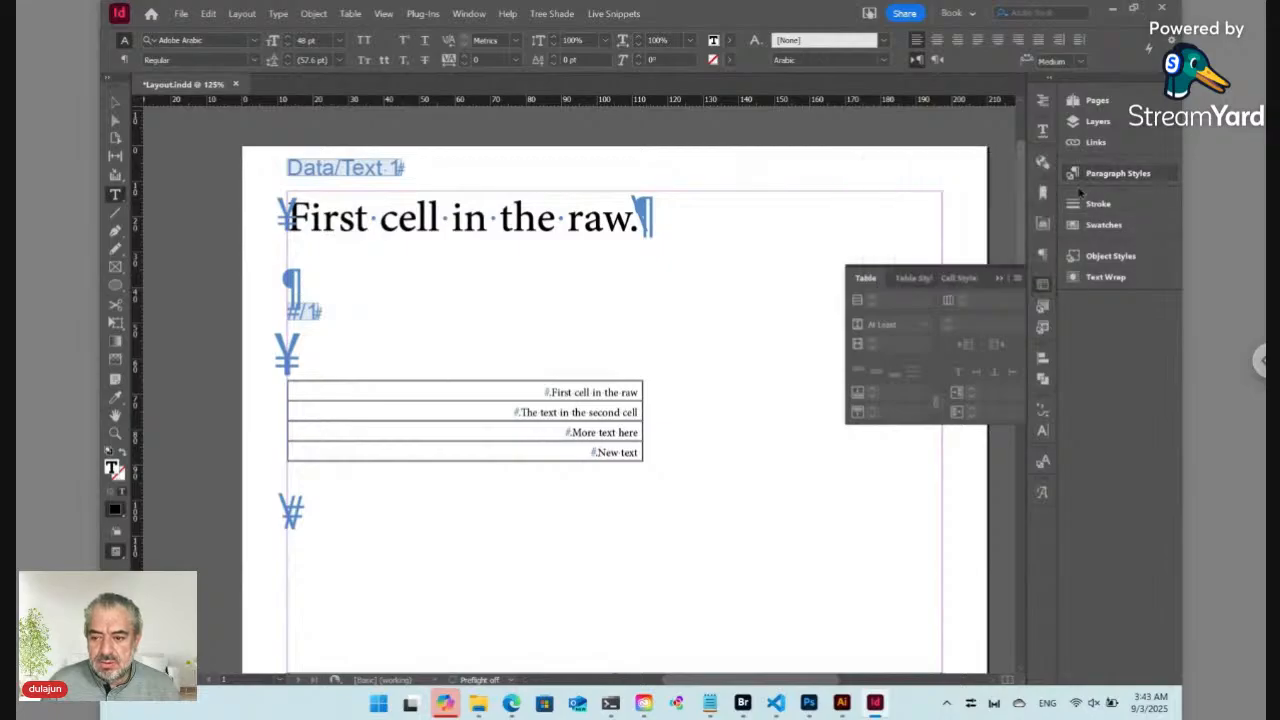
left_click(1043, 326)
left_click(1043, 307)
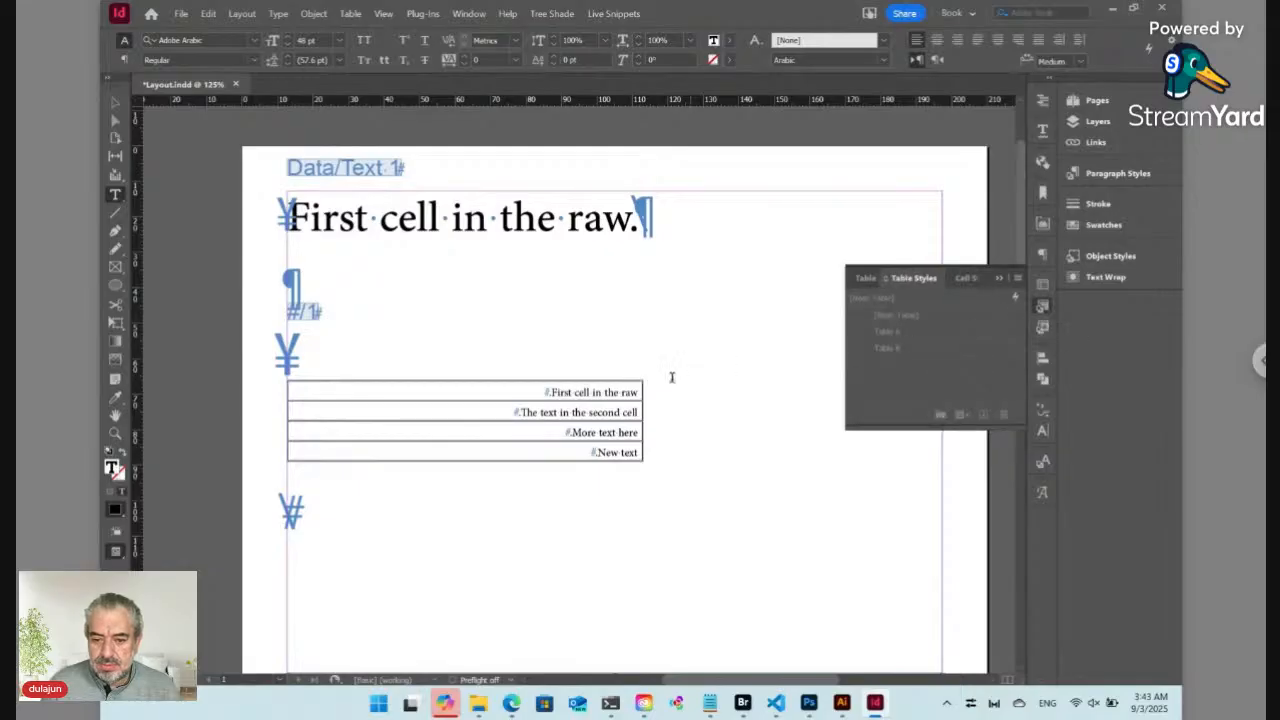
left_click(638, 379)
left_click(888, 348)
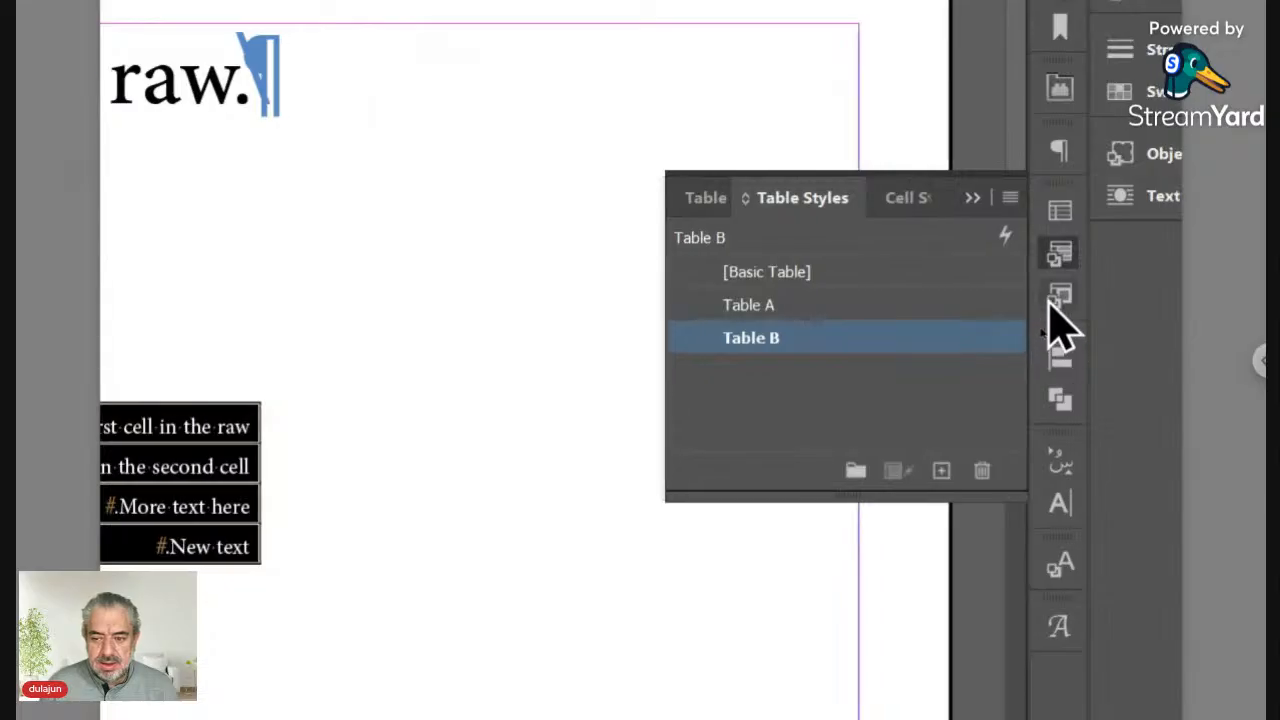
left_click(1046, 299)
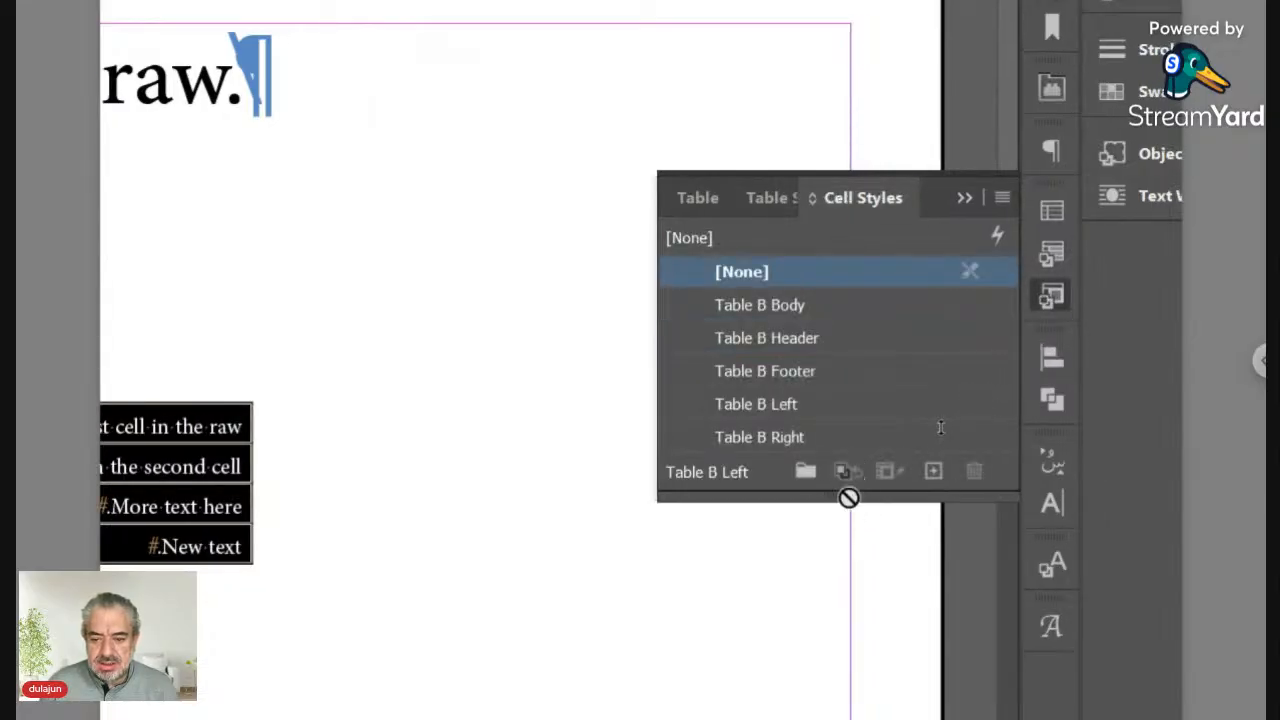
left_click_drag(846, 500, 843, 600)
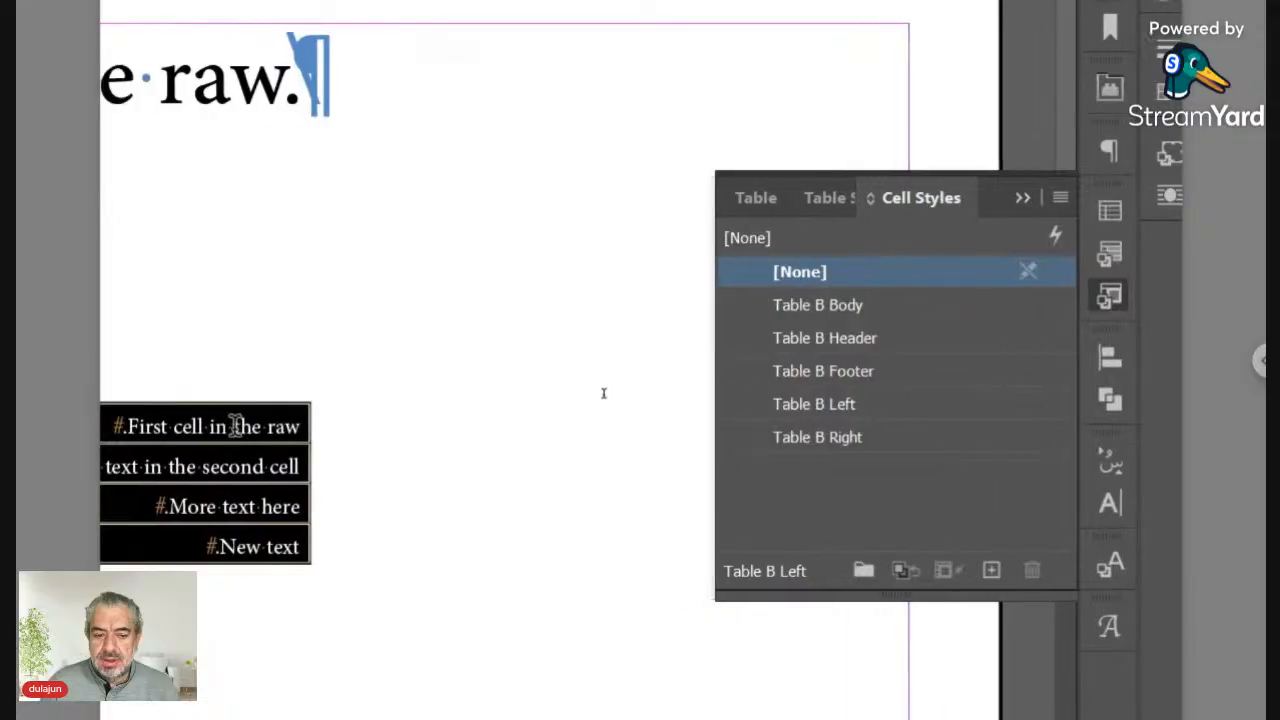
From the first cell's text, redefine the Table B Left paragraph style with left-to-right direction and a 30 pt font size
left_click(122, 423)
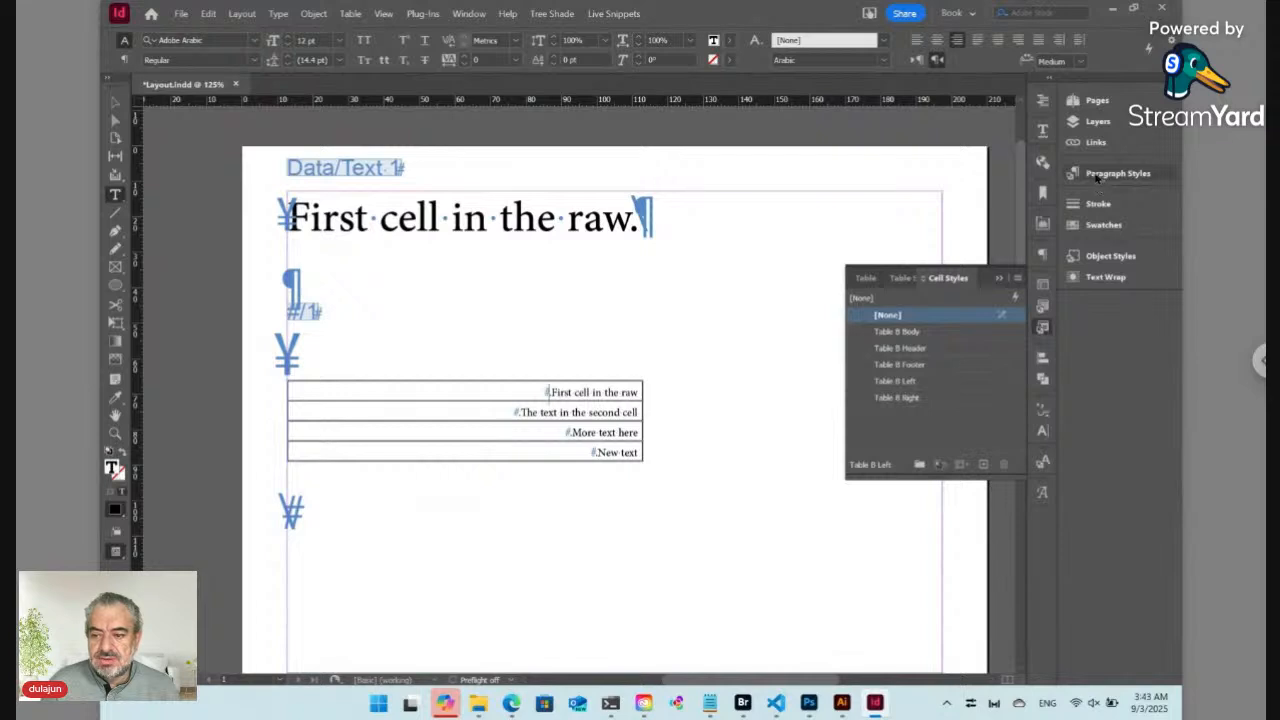
left_click(1097, 176)
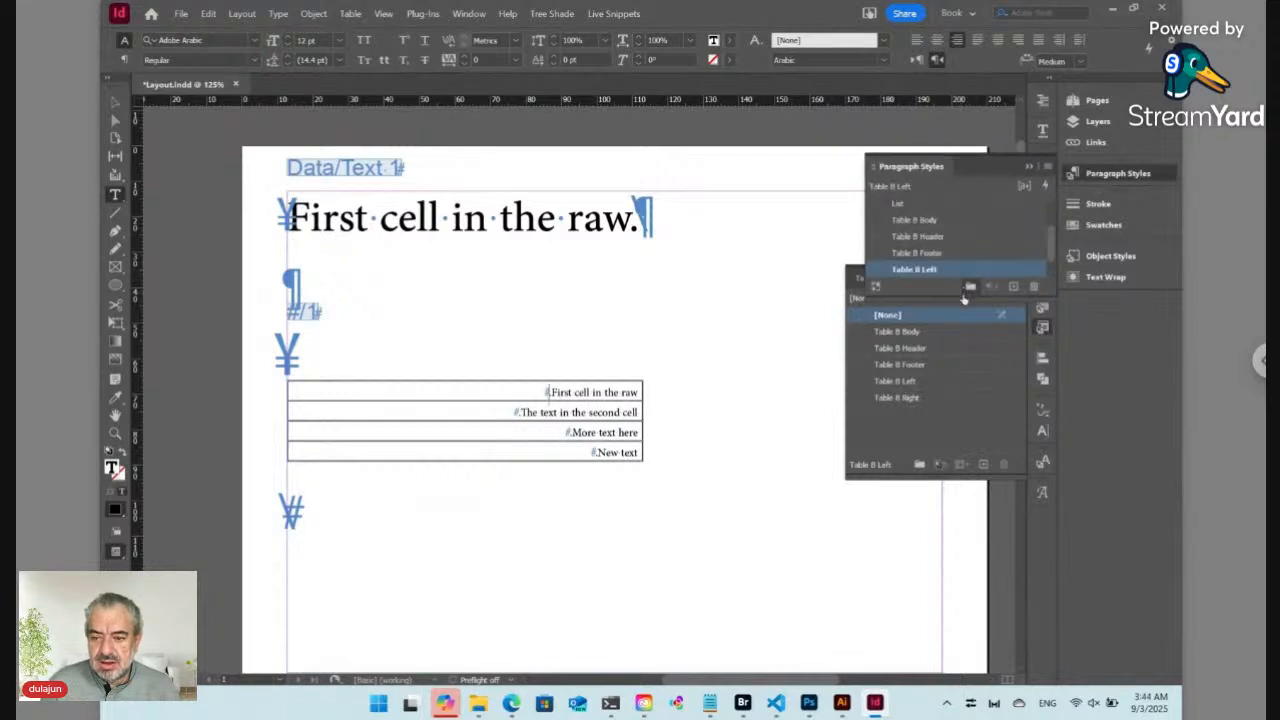
left_click_drag(963, 303, 961, 410)
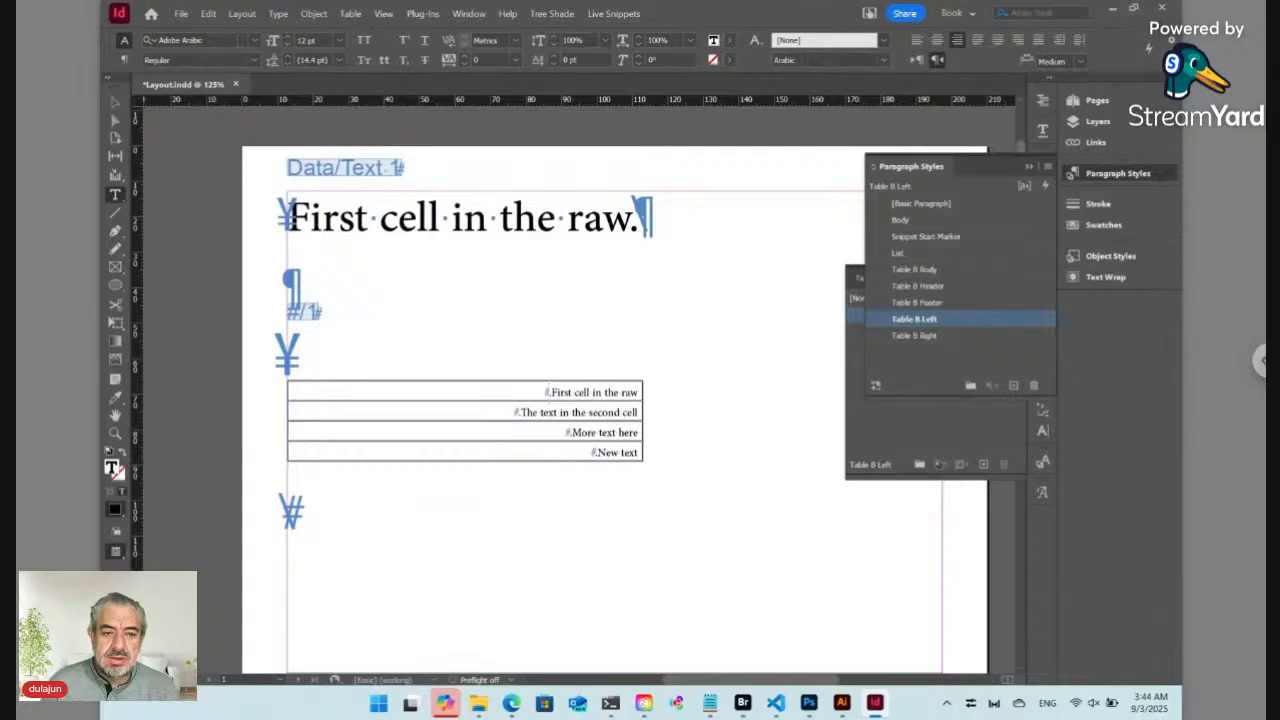
left_click(124, 60)
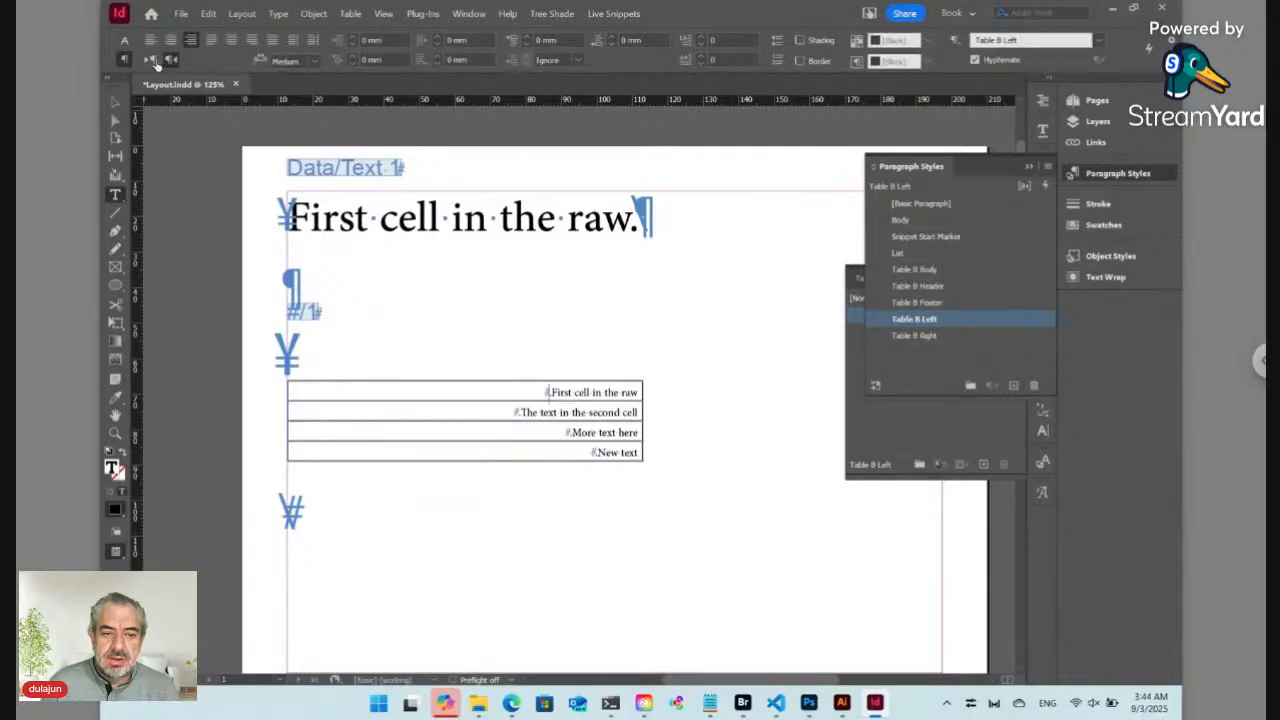
left_click(168, 60)
left_click(124, 40)
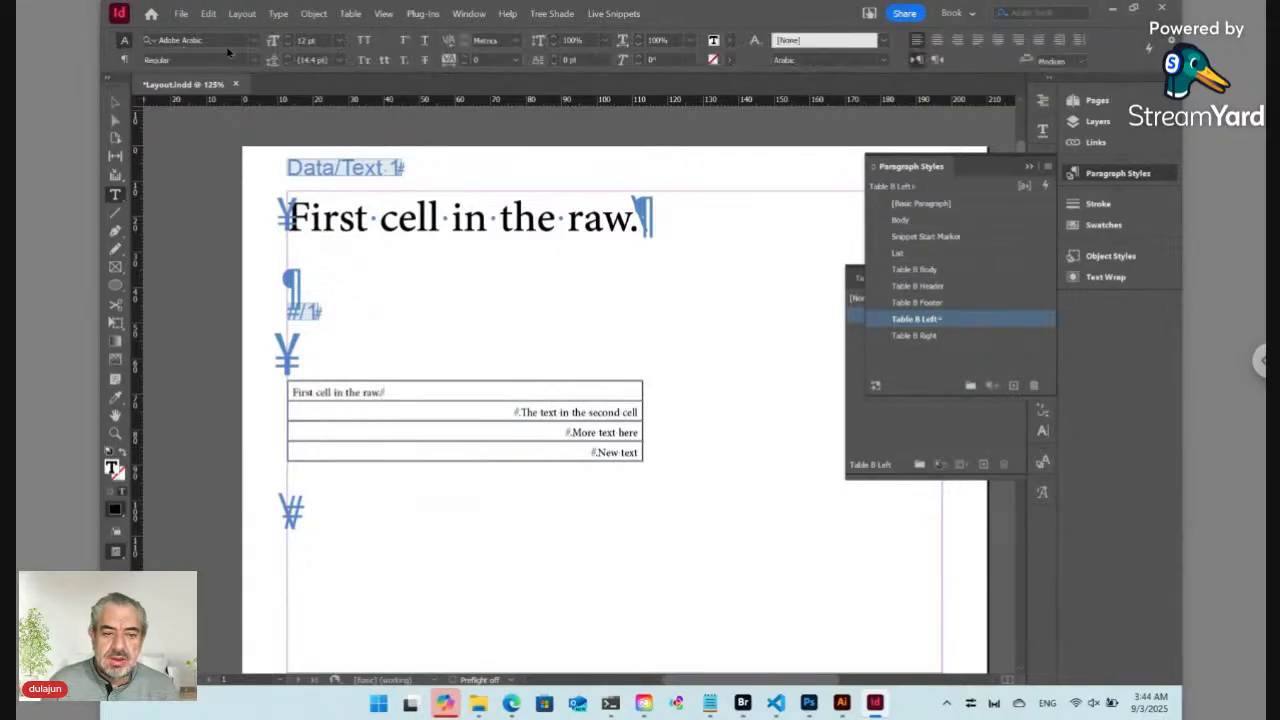
left_click(340, 41)
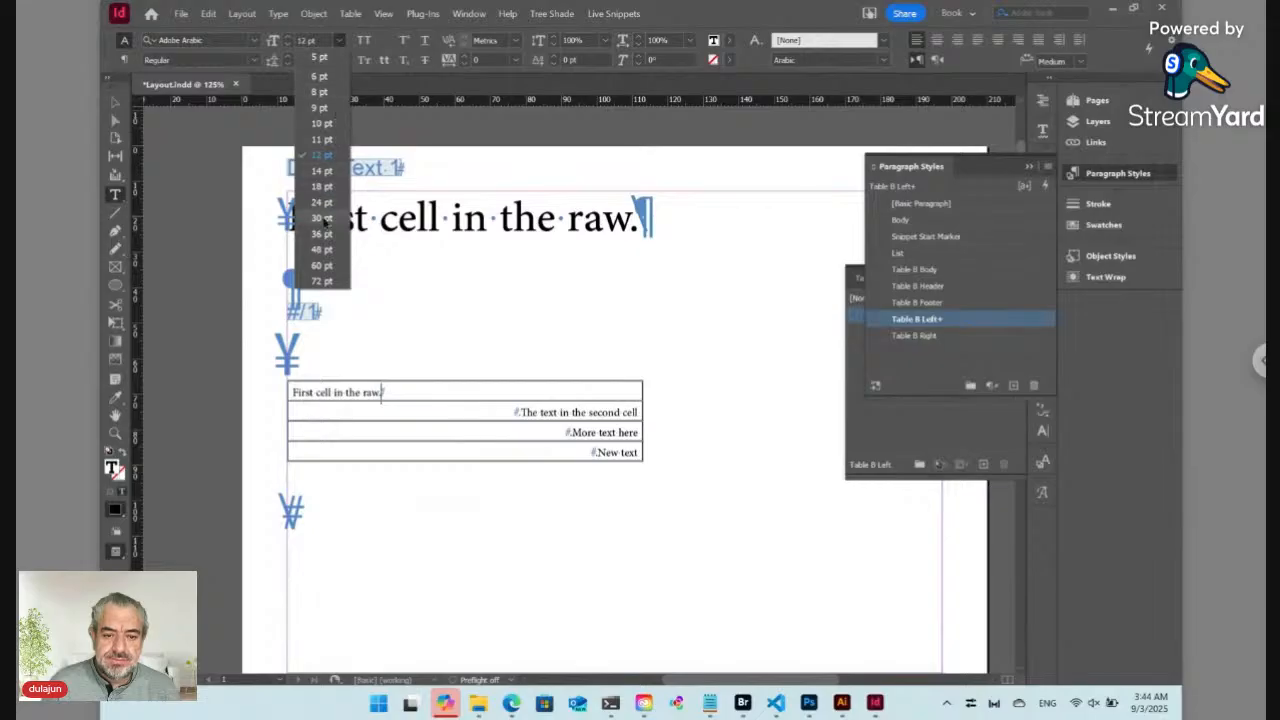
left_click(322, 218)
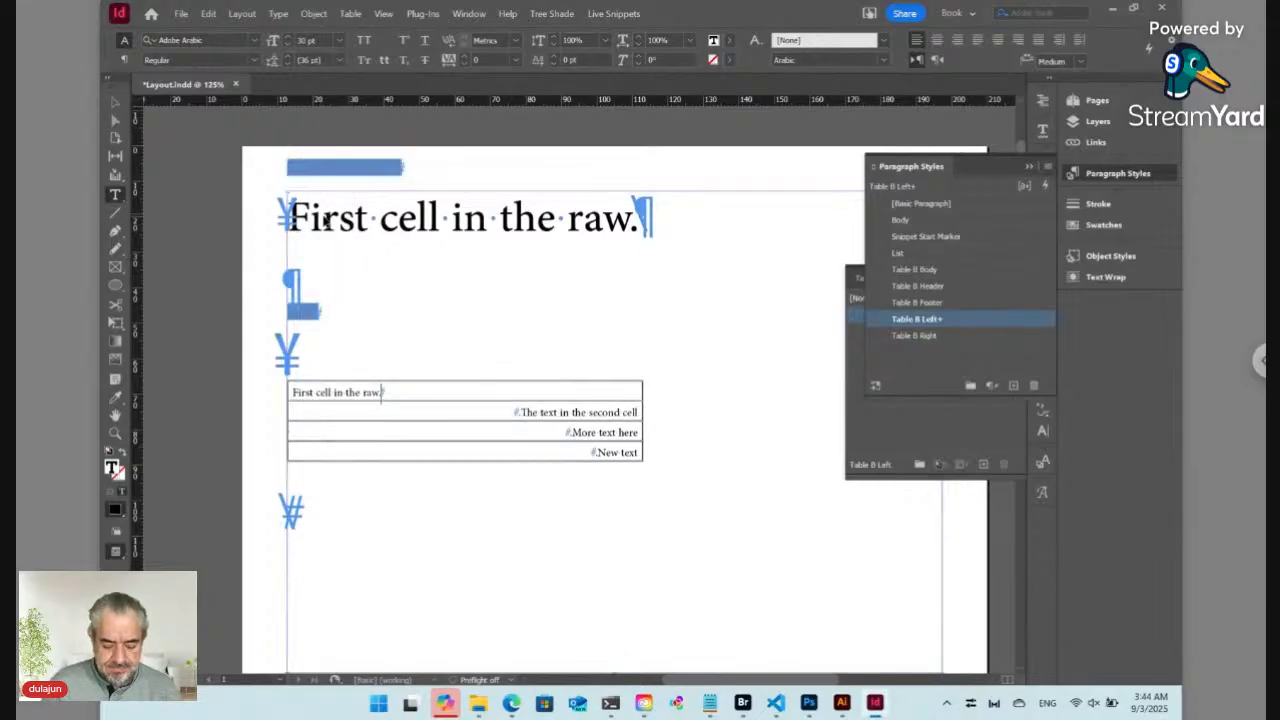
key("ctrl+alt+shift+r")
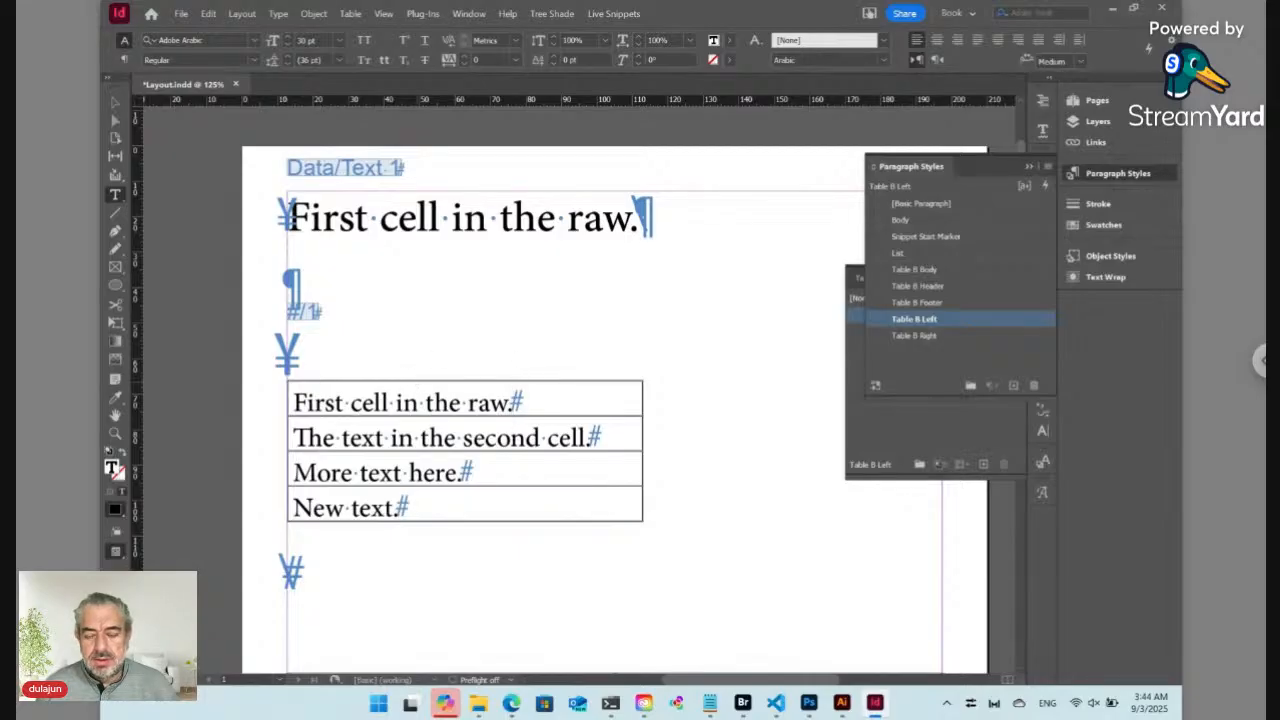
Edit the Table B Header cell style so it is based on Table B Body
left_click(1086, 180)
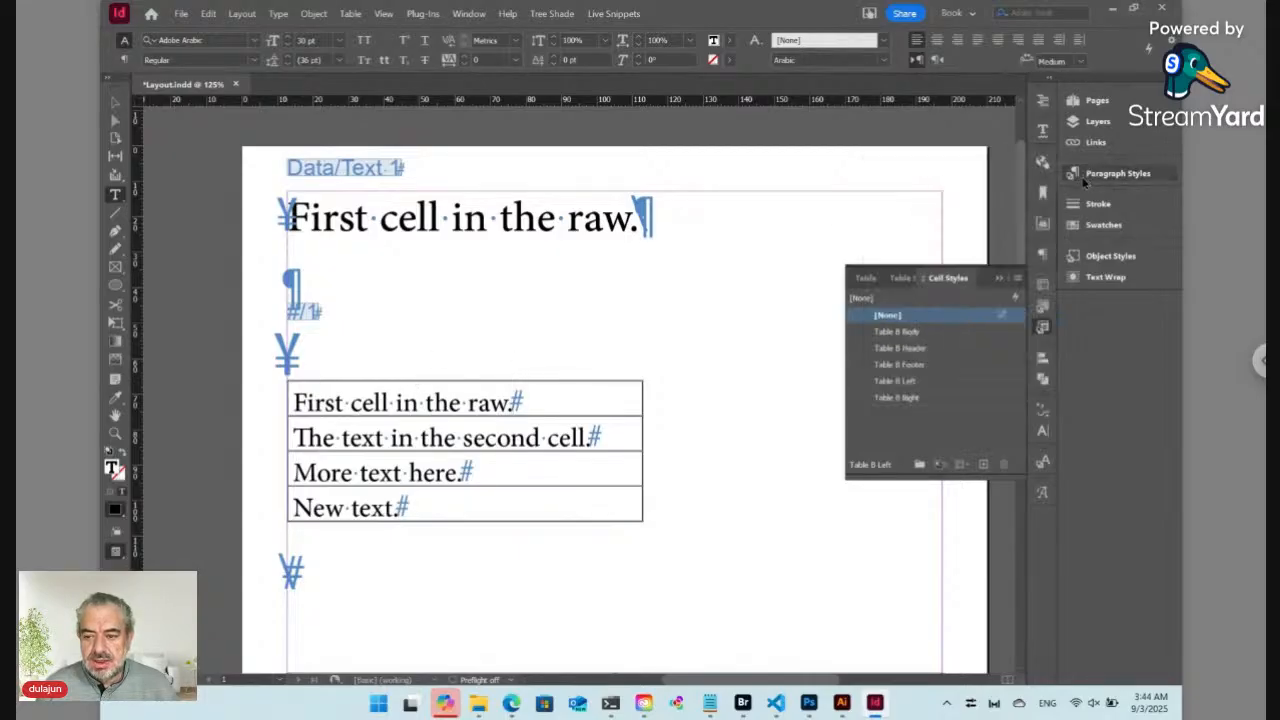
left_click(1044, 309)
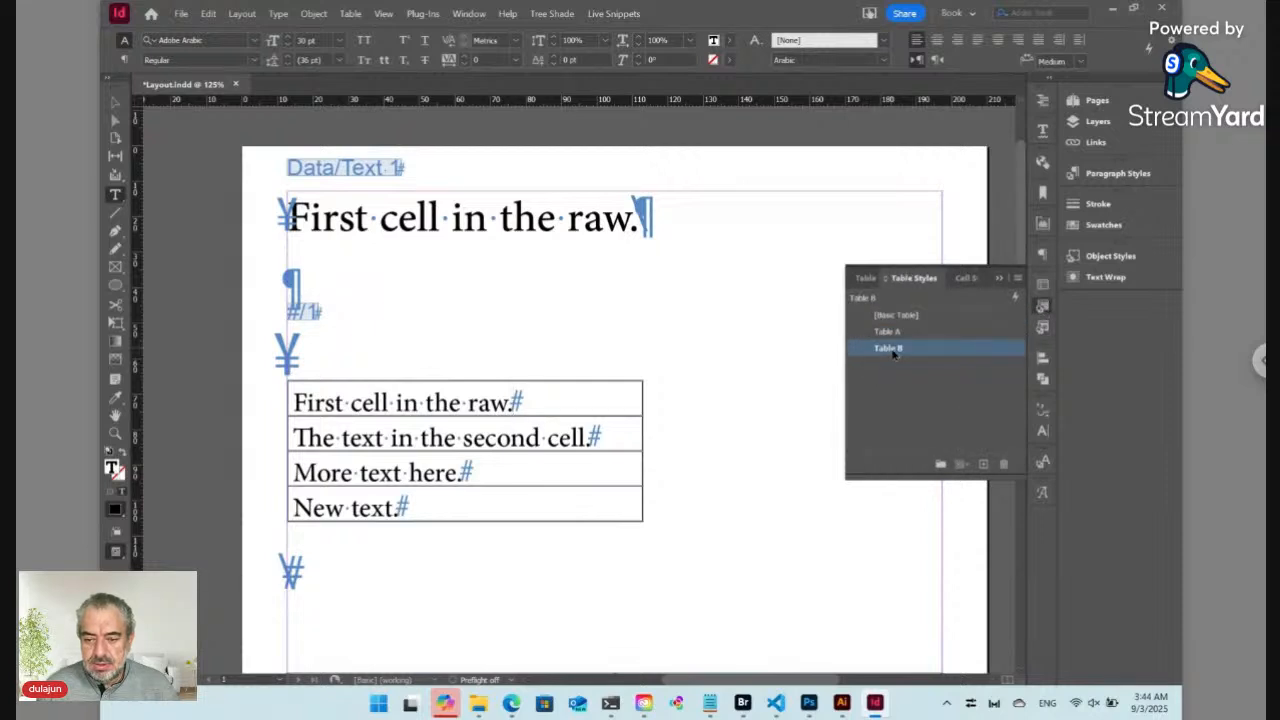
left_click(1043, 328)
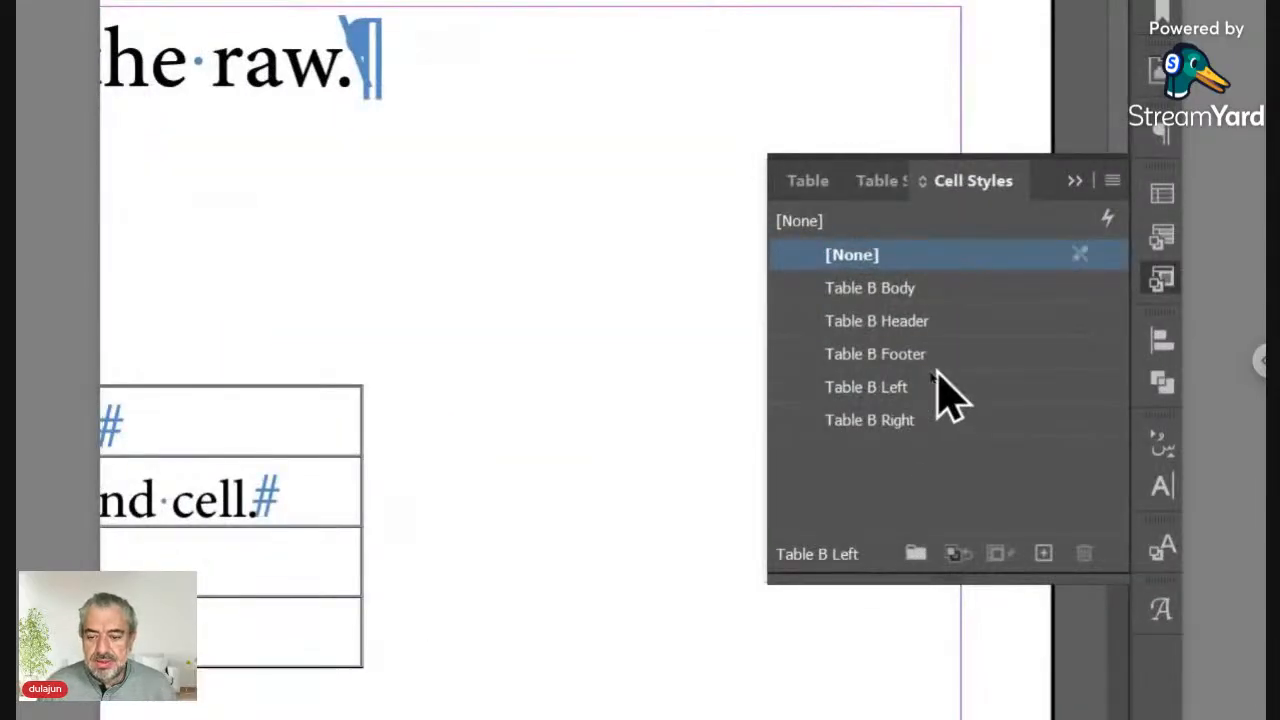
right_click(898, 324)
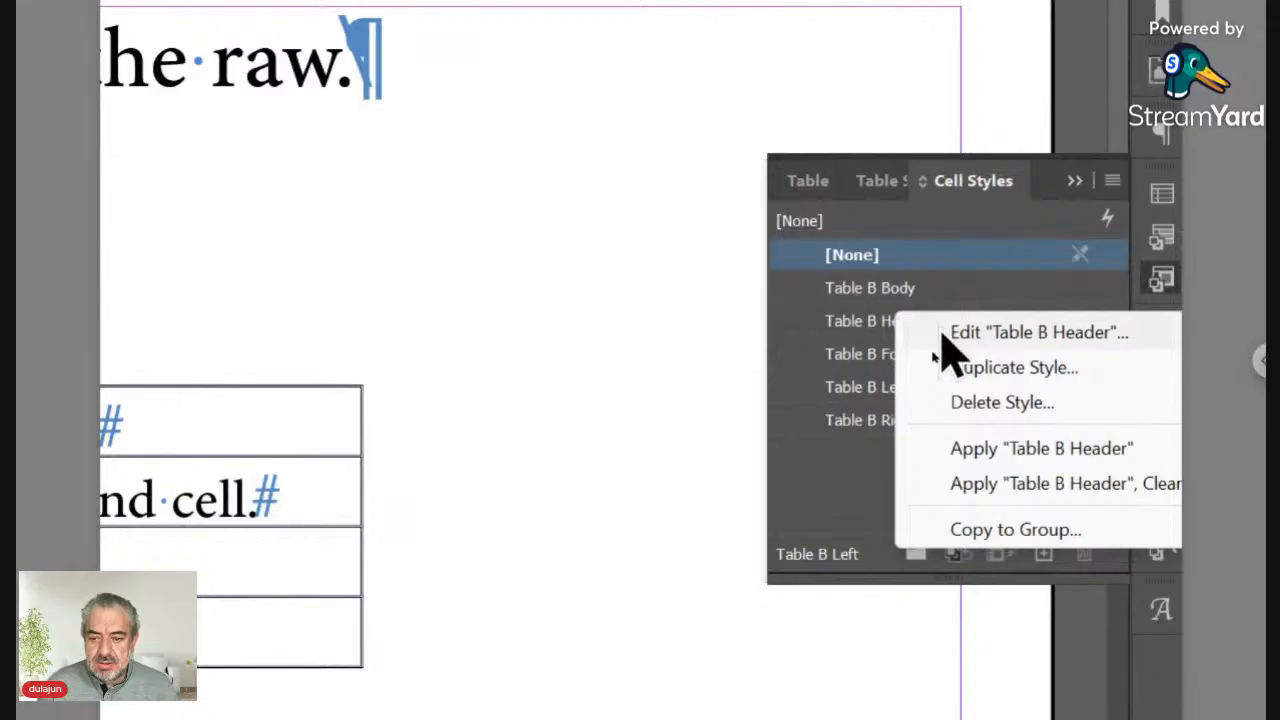
left_click(940, 338)
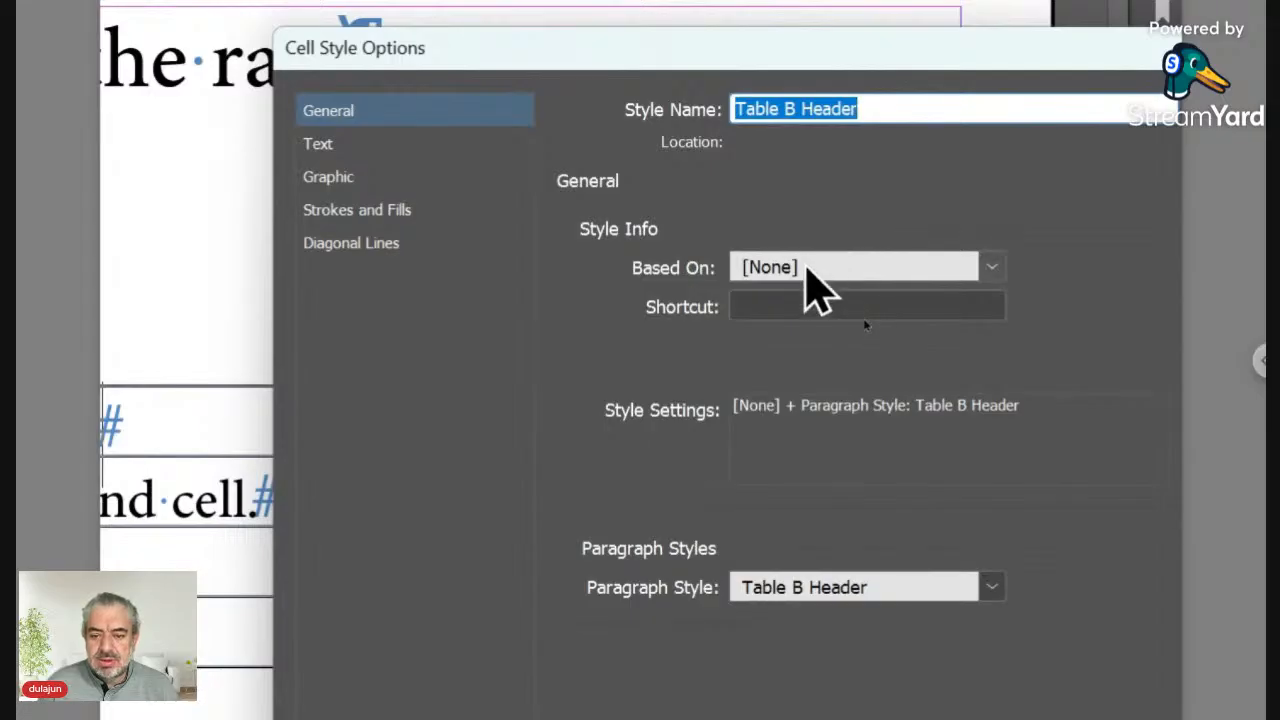
left_click(808, 270)
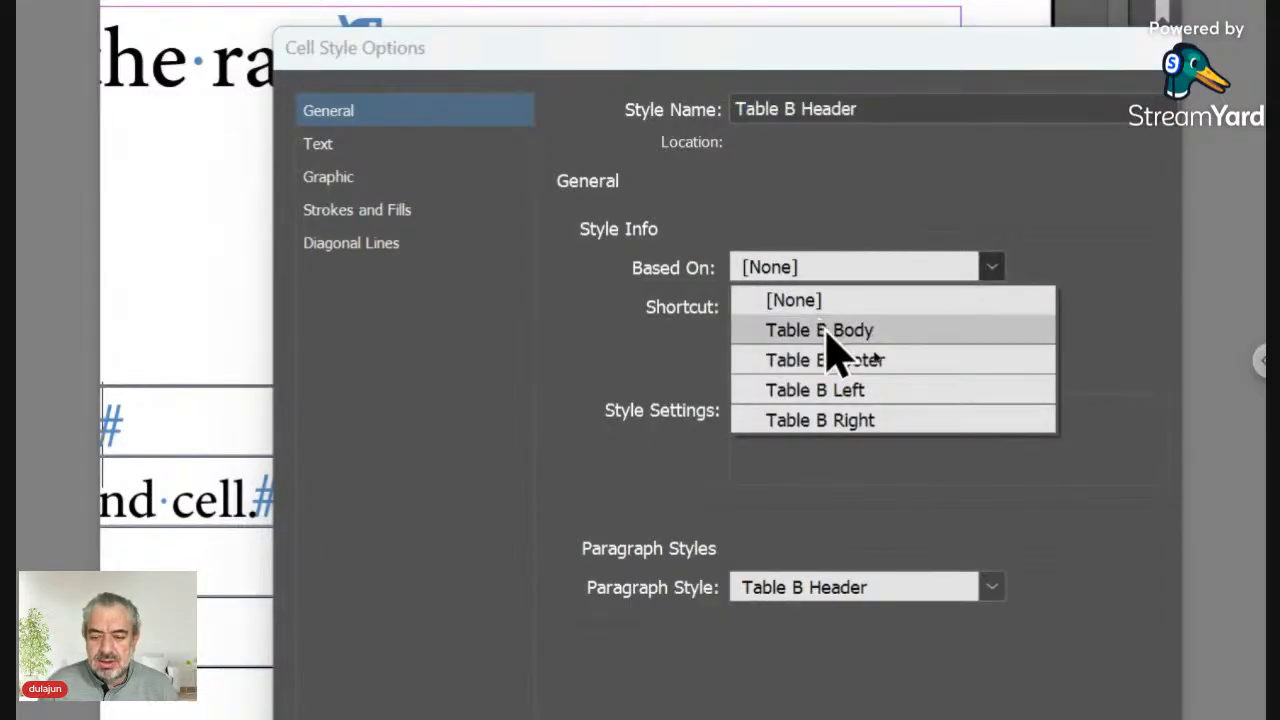
left_click(830, 332)
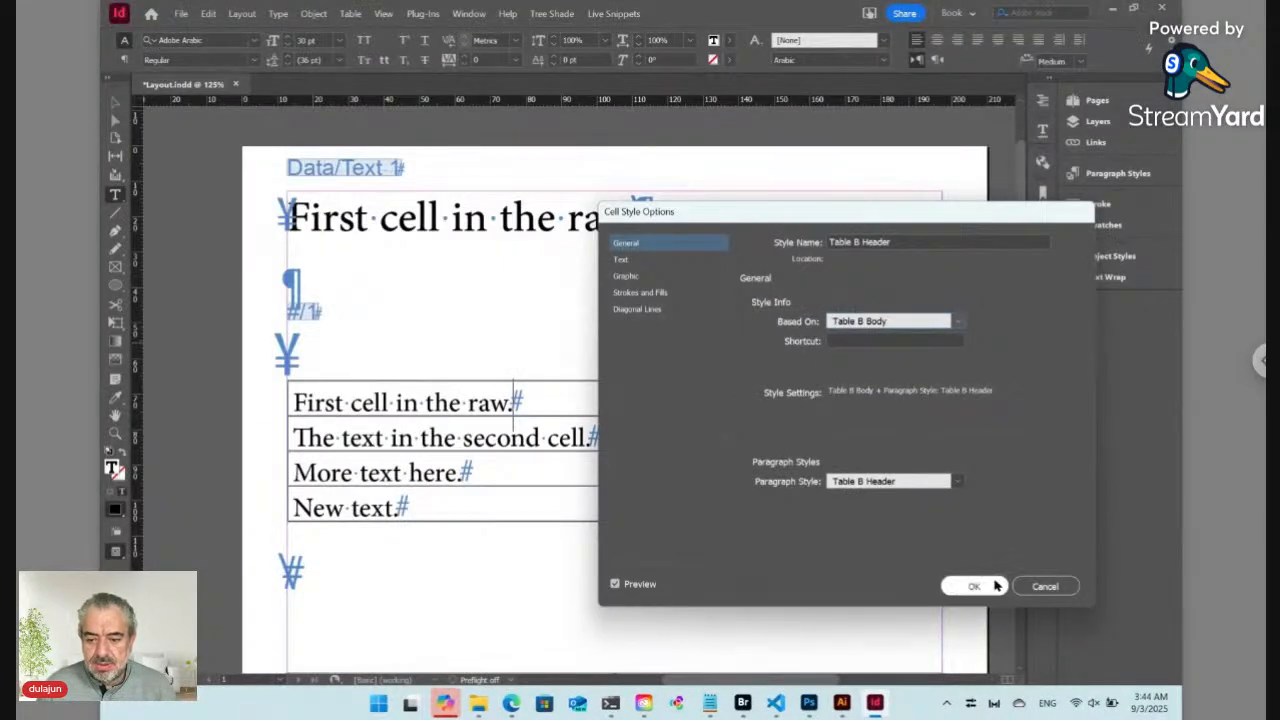
left_click(995, 587)
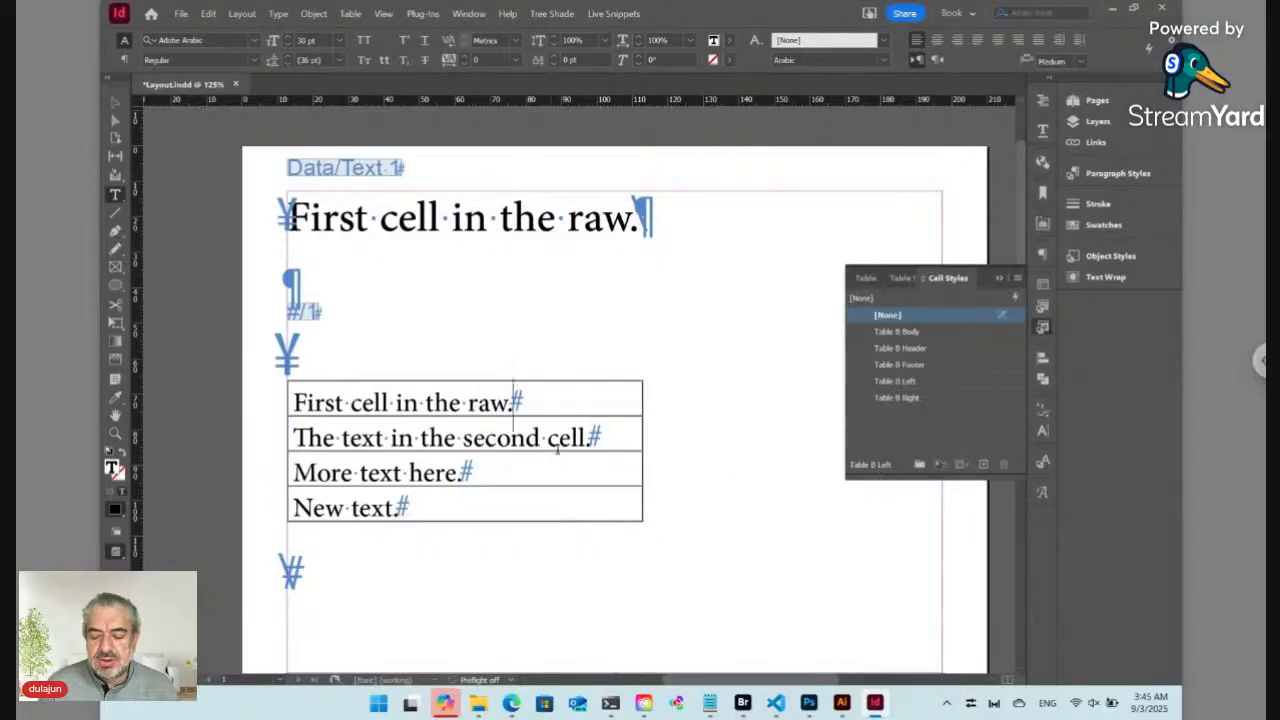
Base the Table B Left cell style on Table B Body as well
right_click(919, 386)
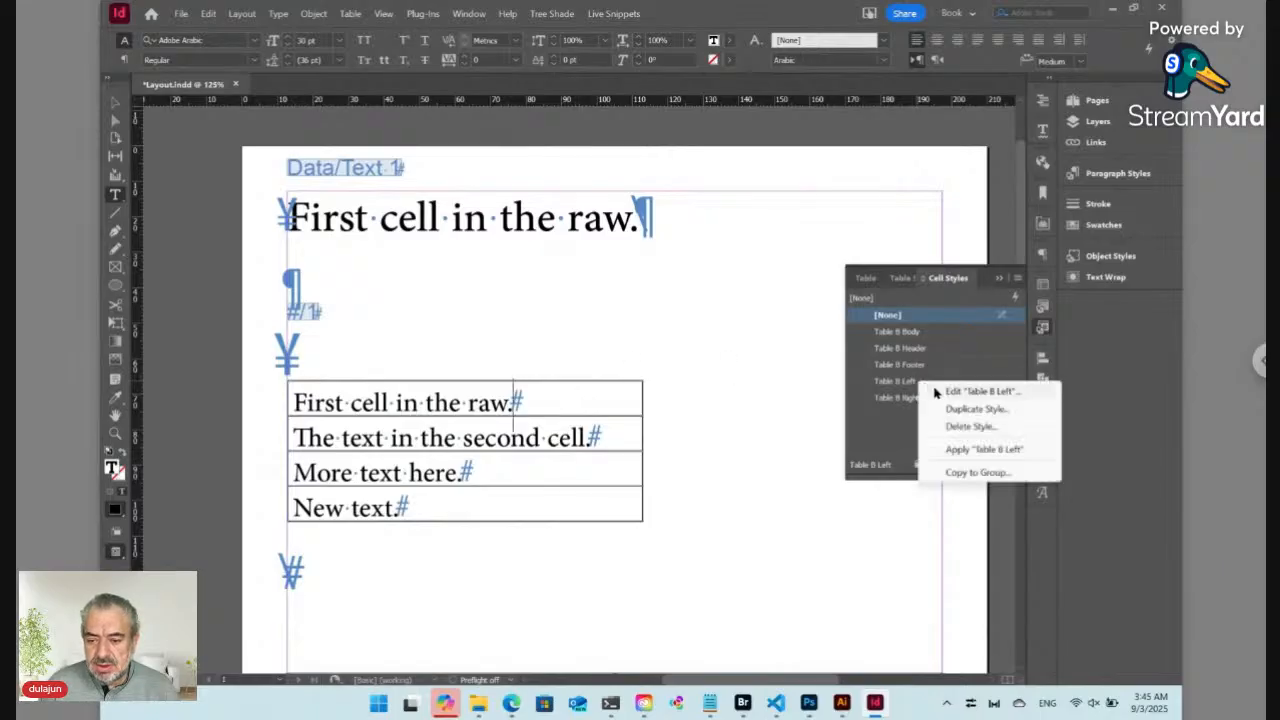
left_click(940, 392)
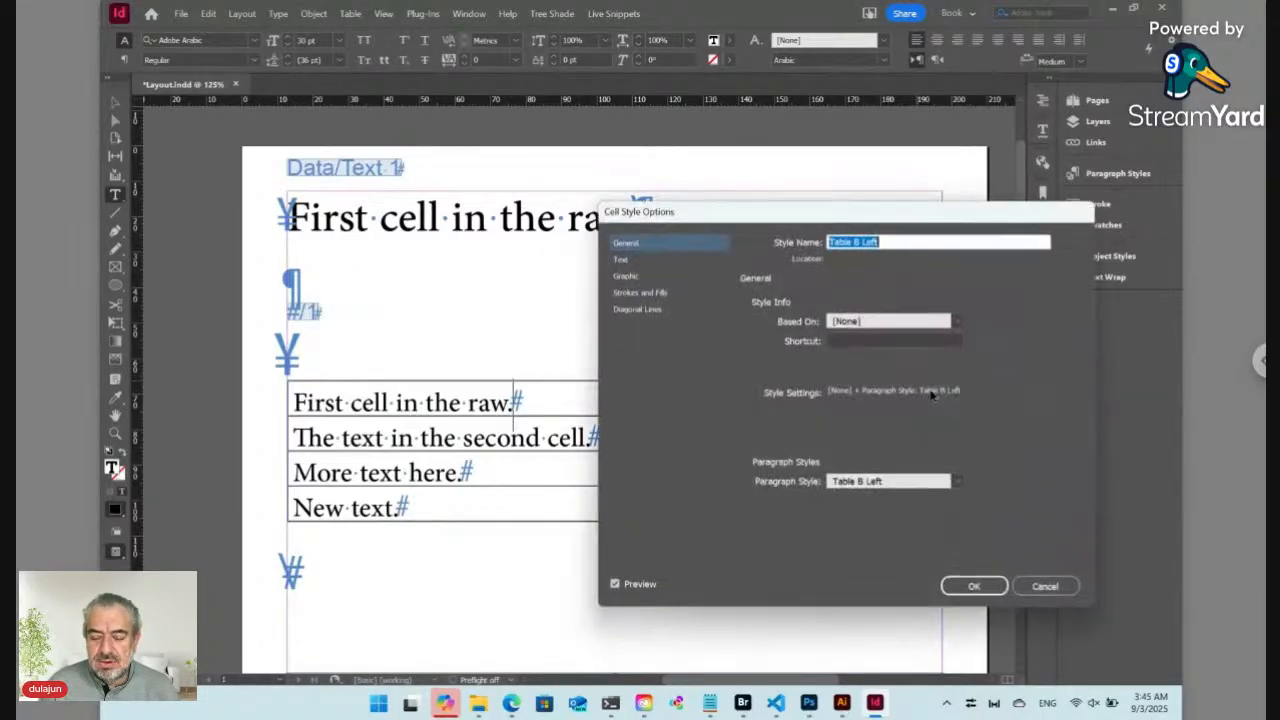
left_click(872, 322)
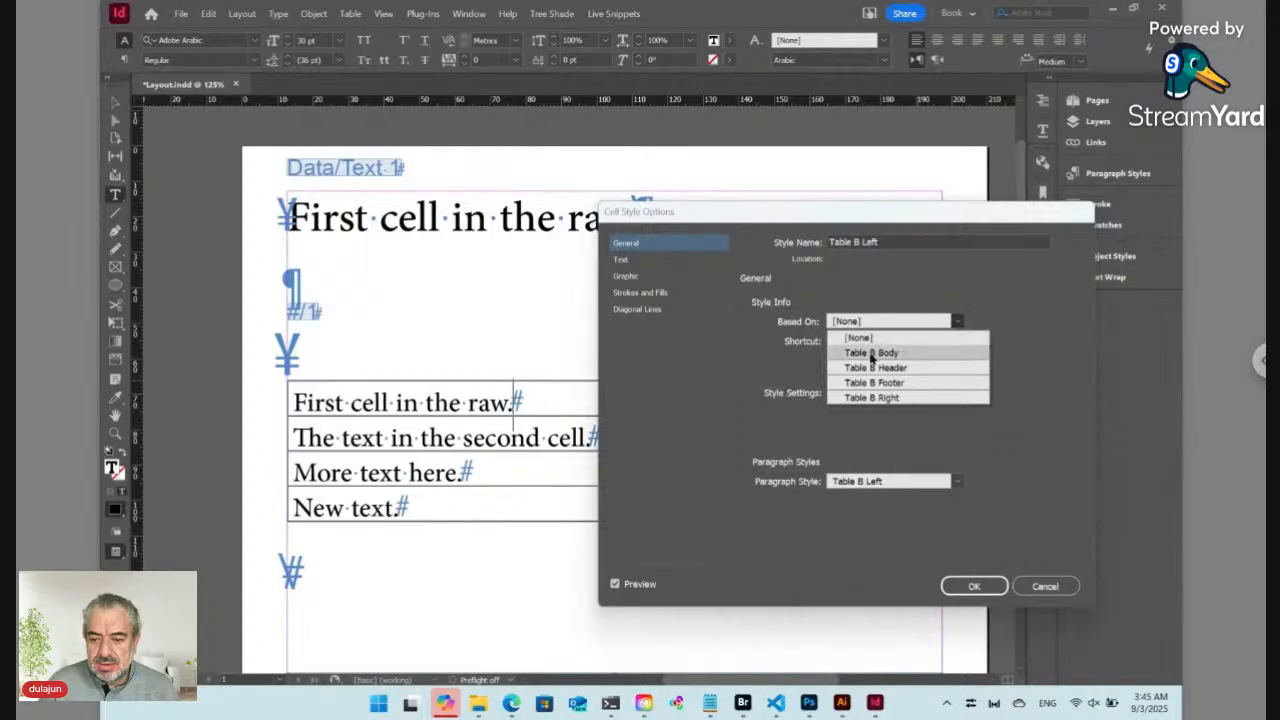
left_click(872, 348)
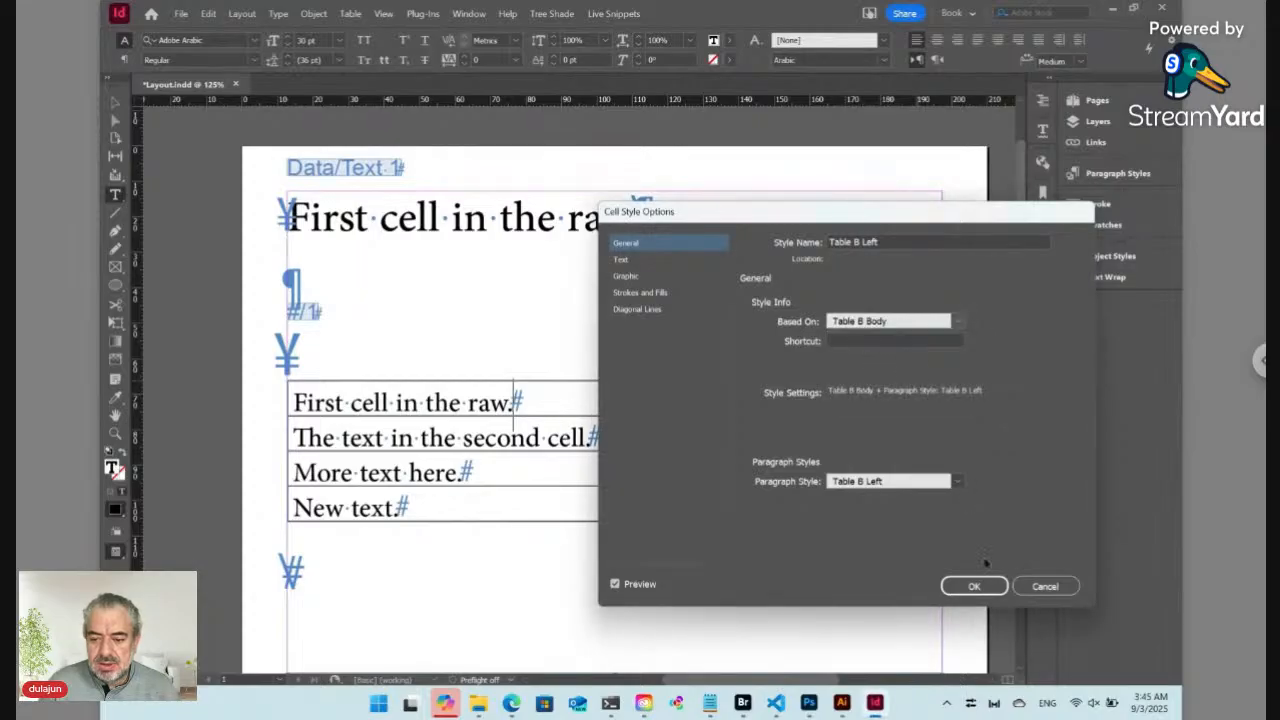
left_click(974, 586)
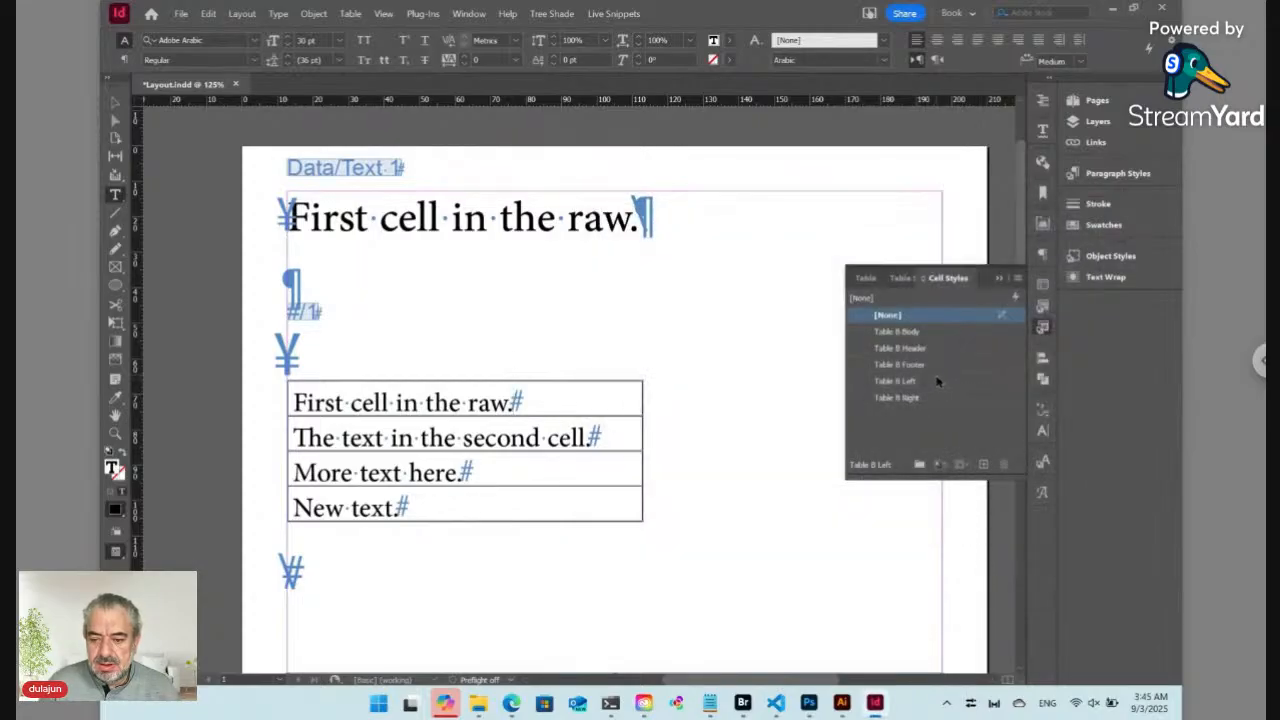
Set the Table B Body cell style's insets to 2 mm at the top, left and right and 4 mm at the bottom
right_click(914, 331)
left_click(936, 339)
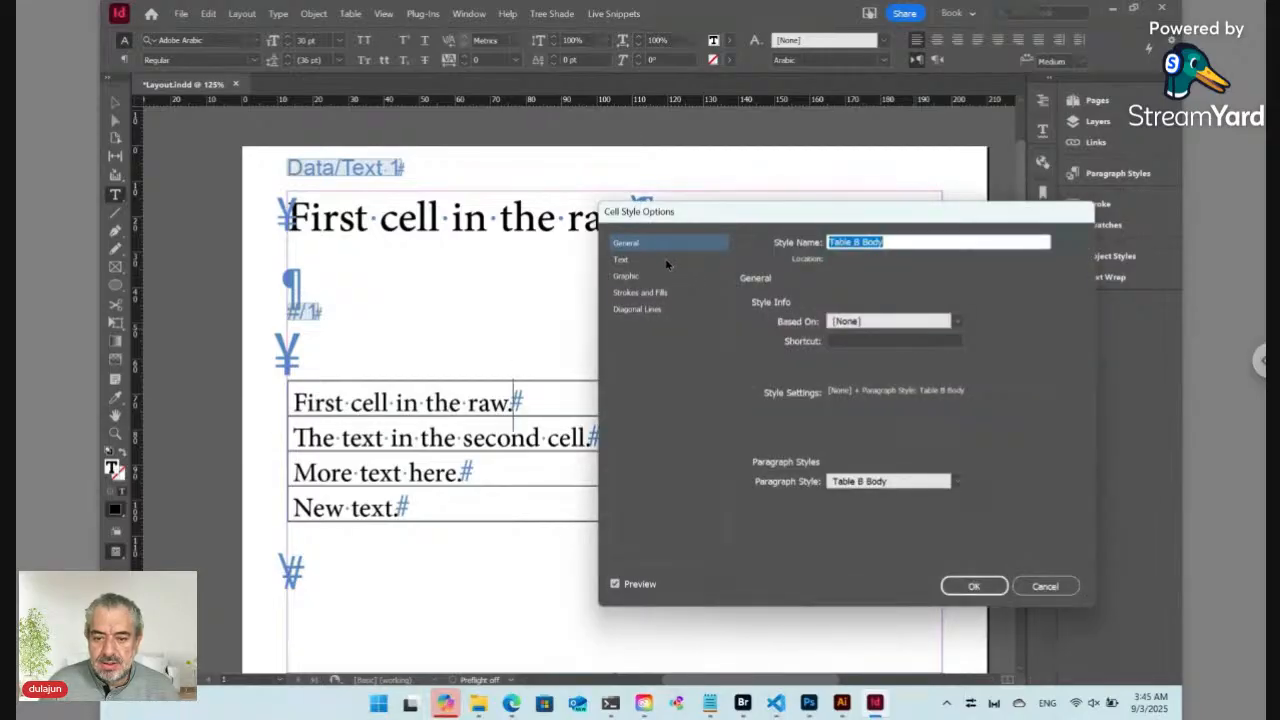
left_click(665, 259)
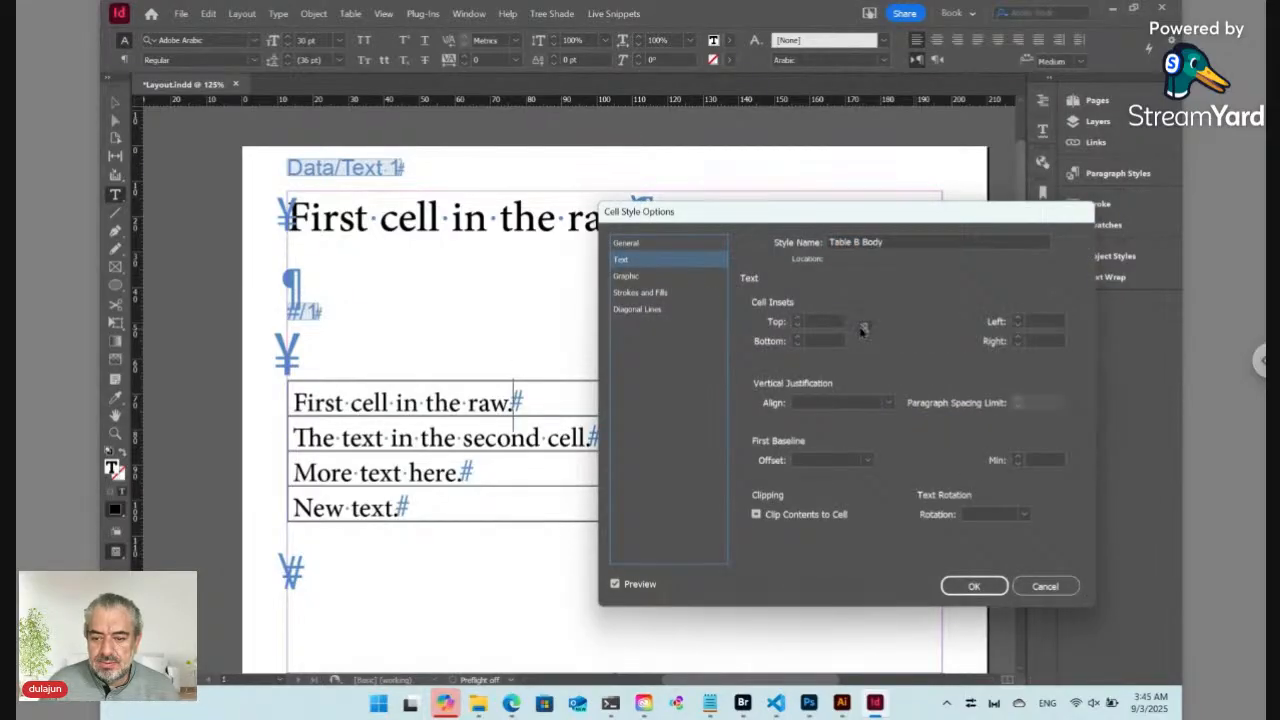
left_click(797, 321)
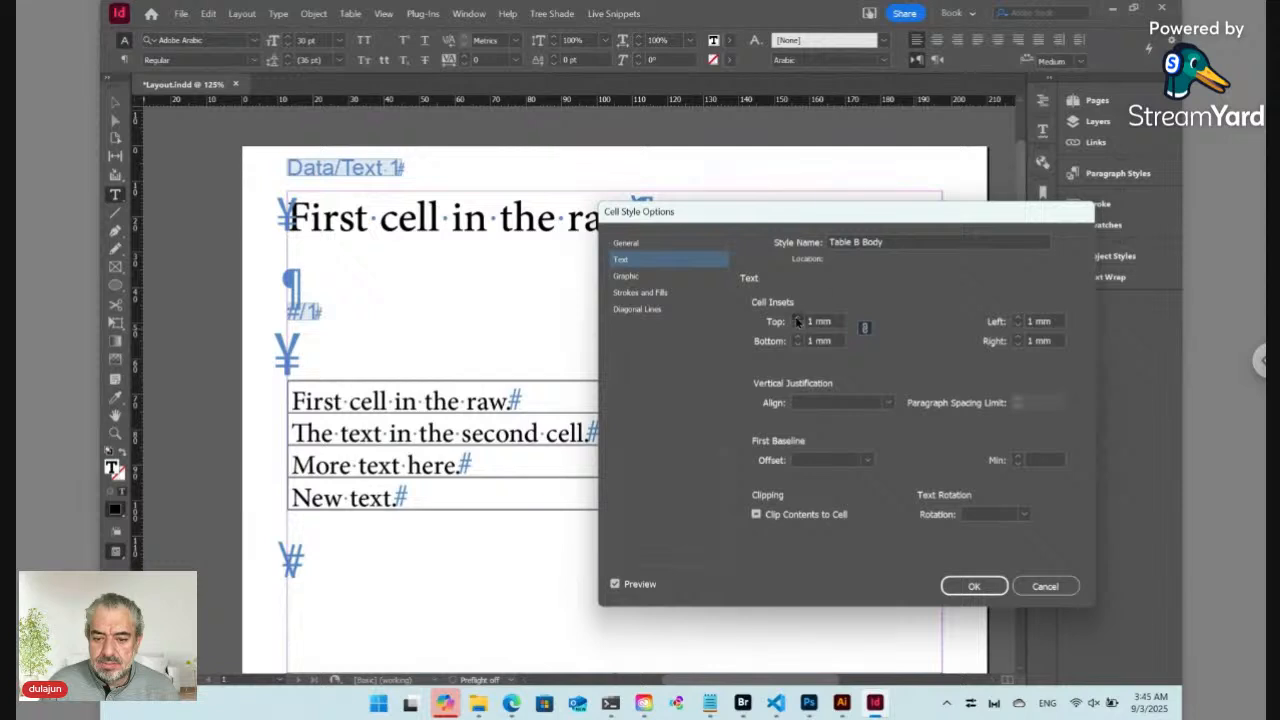
left_click(797, 321)
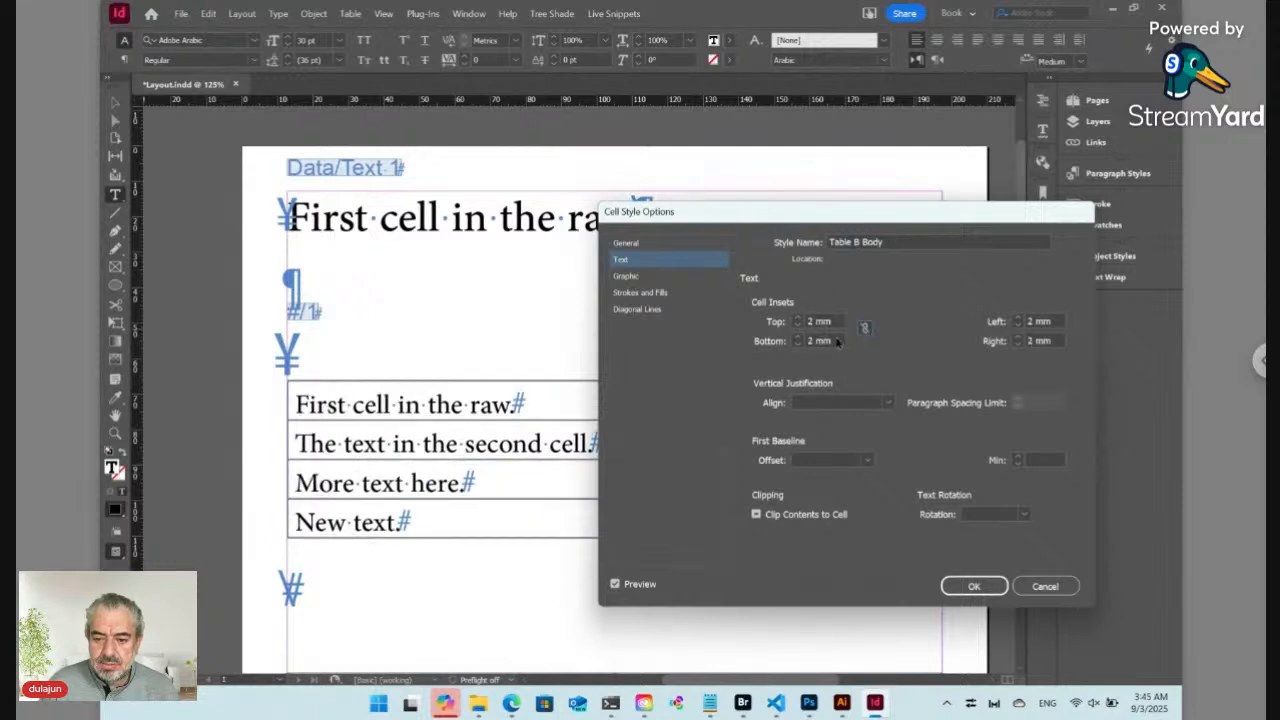
left_click(797, 338)
left_click(797, 338)
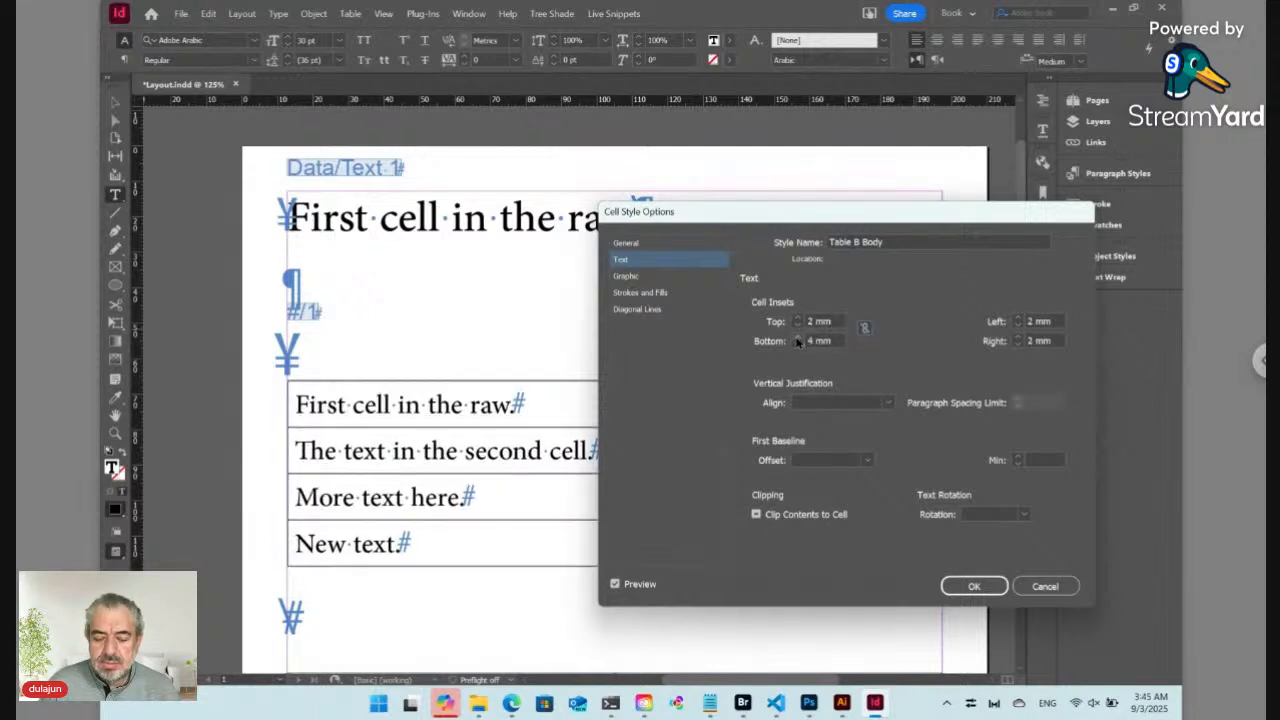
left_click(970, 586)
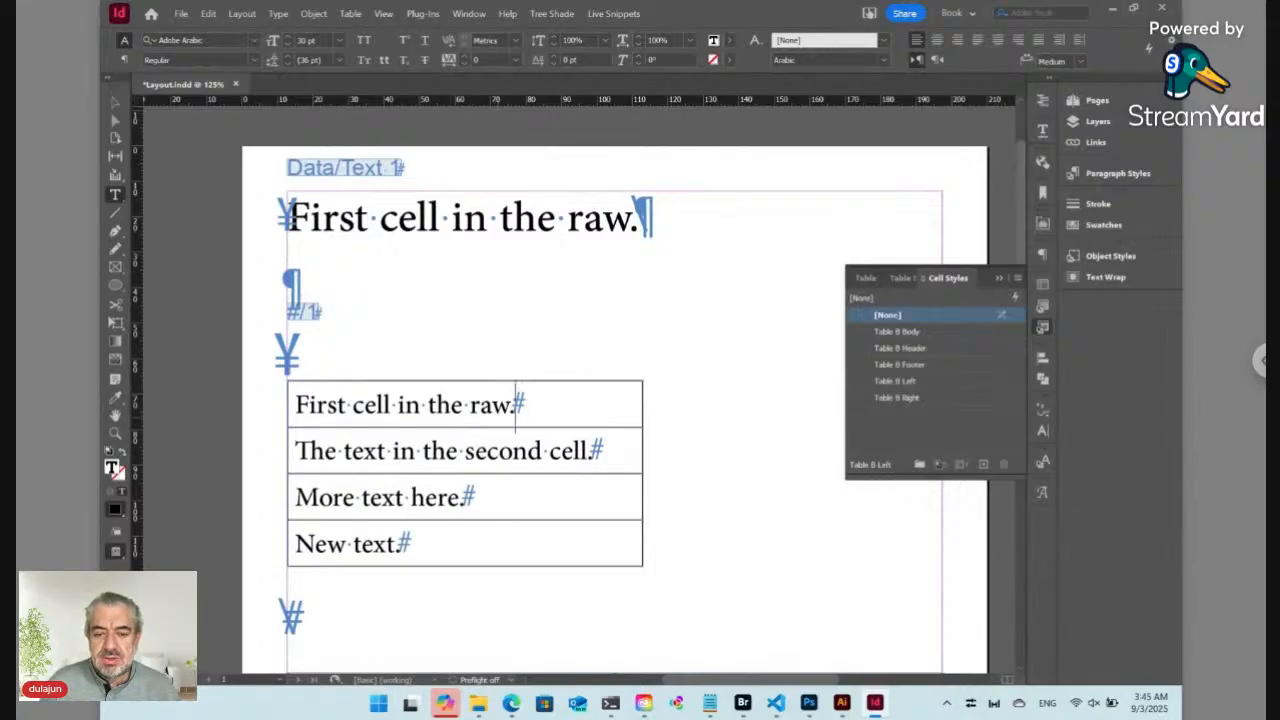
Review the table snippet's Dynamic Style formula without changing it
left_click(628, 15)
mouse_move(645, 54)
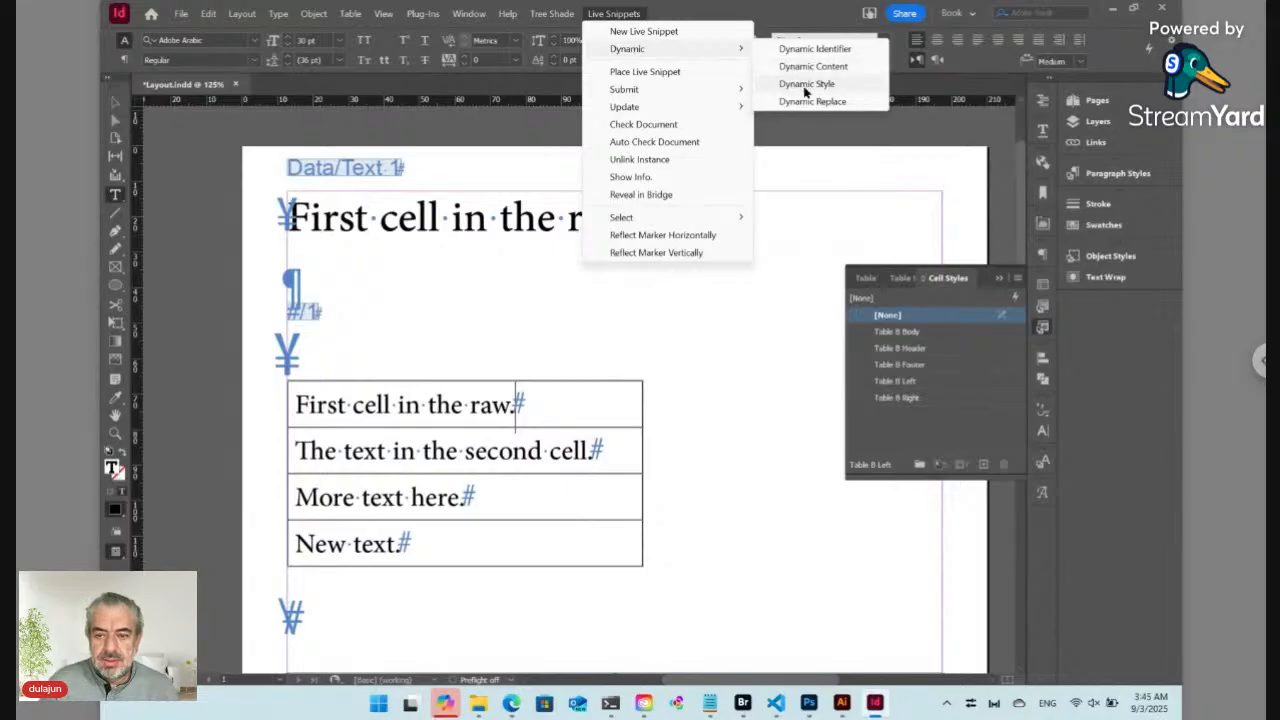
left_click(805, 85)
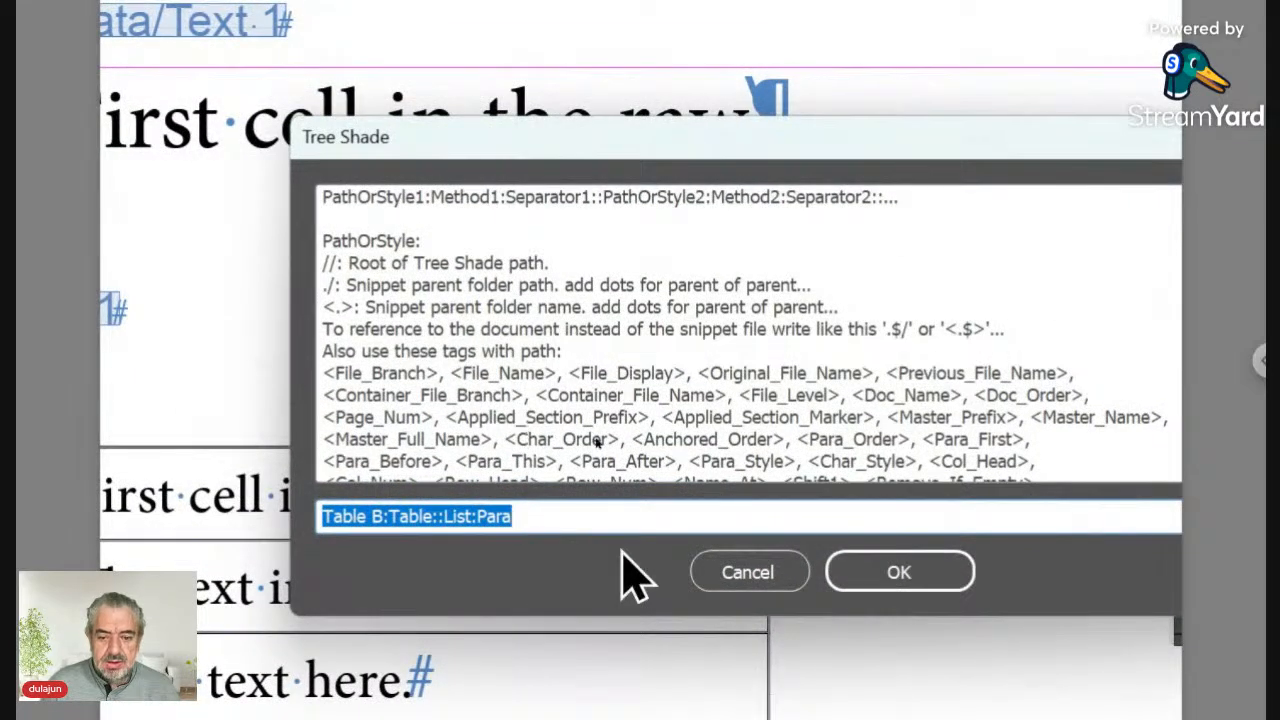
left_click(740, 578)
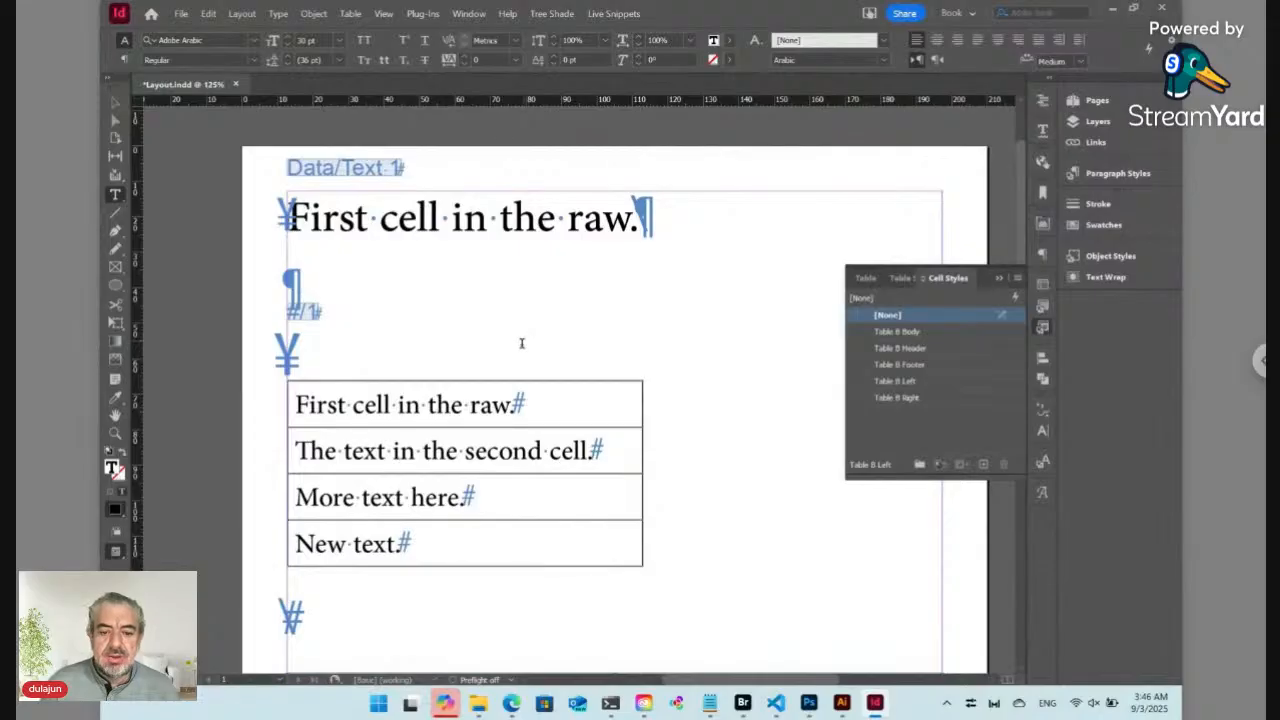
Change the table snippet's Dynamic Content formula to .$/Data/Text *:Place:Cells- and apply it
left_click(620, 14)
mouse_move(653, 51)
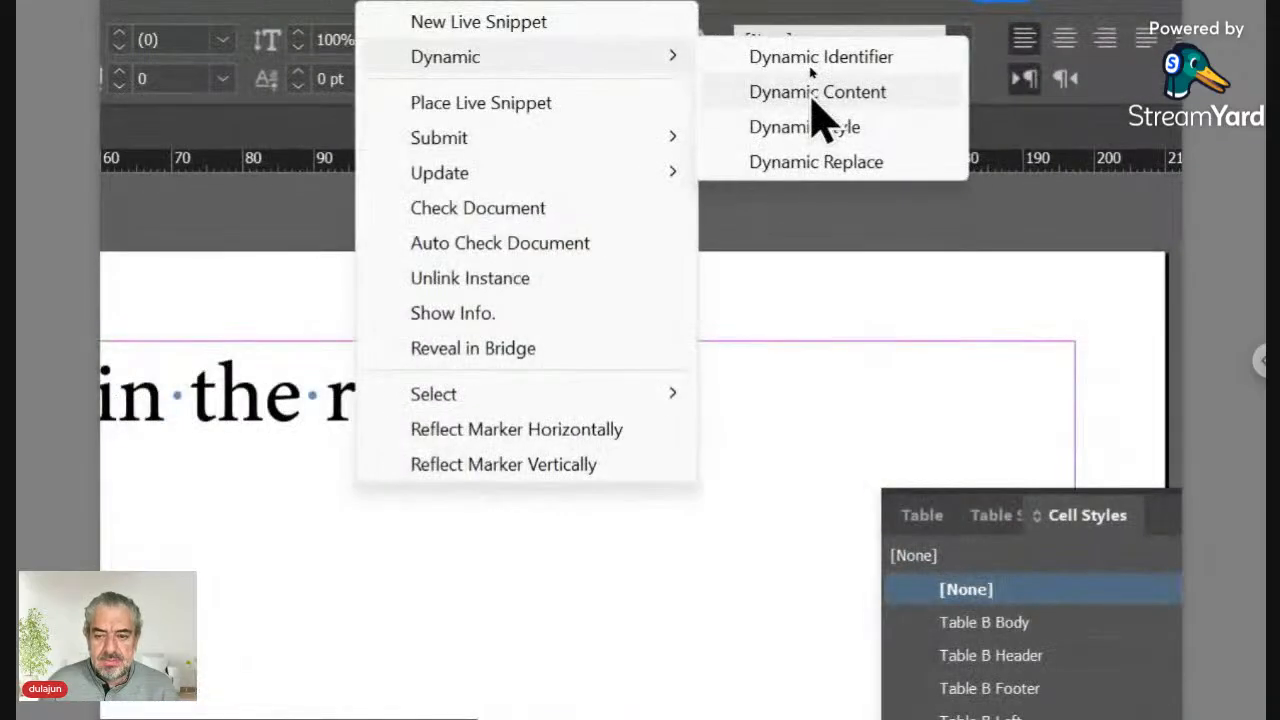
left_click(814, 96)
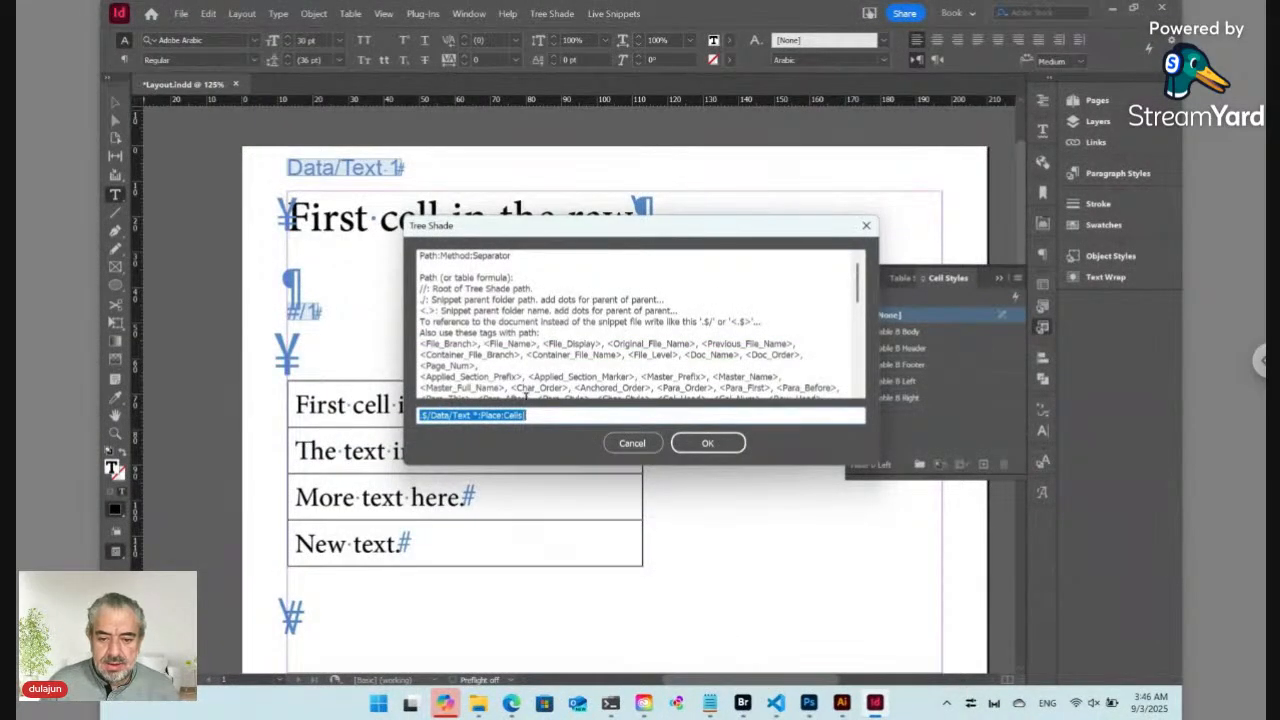
left_click(529, 414)
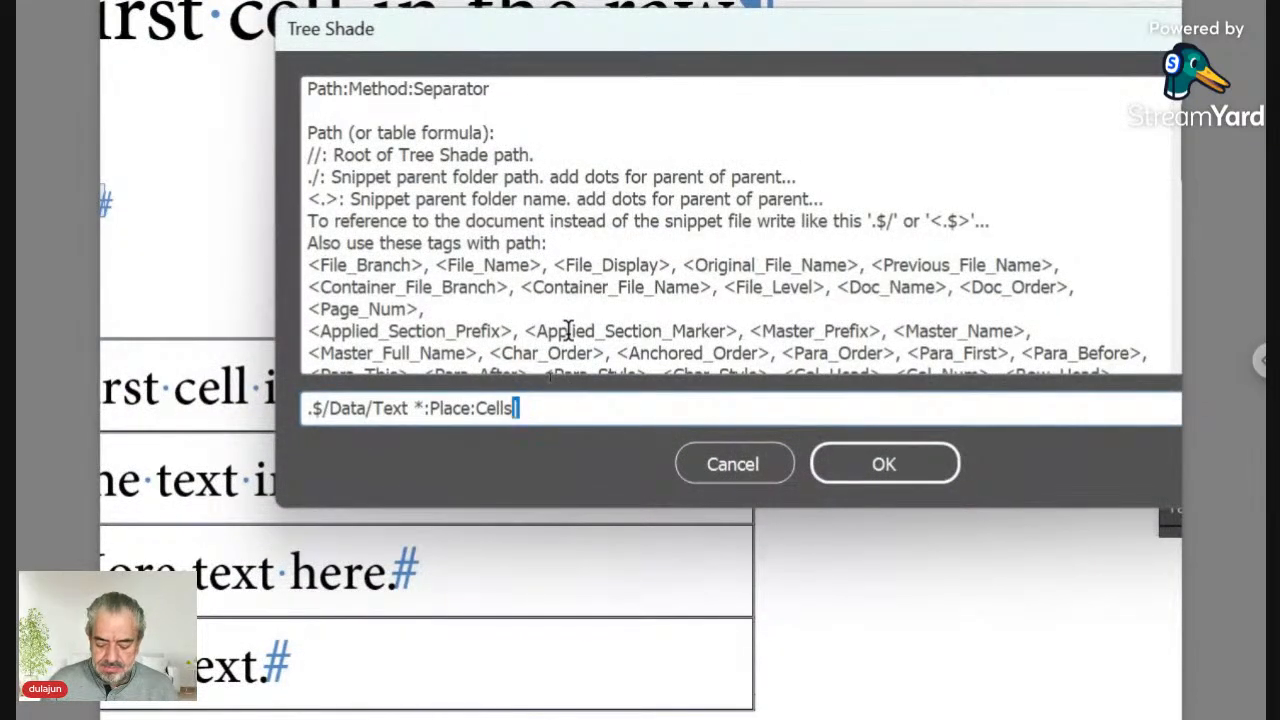
type("-")
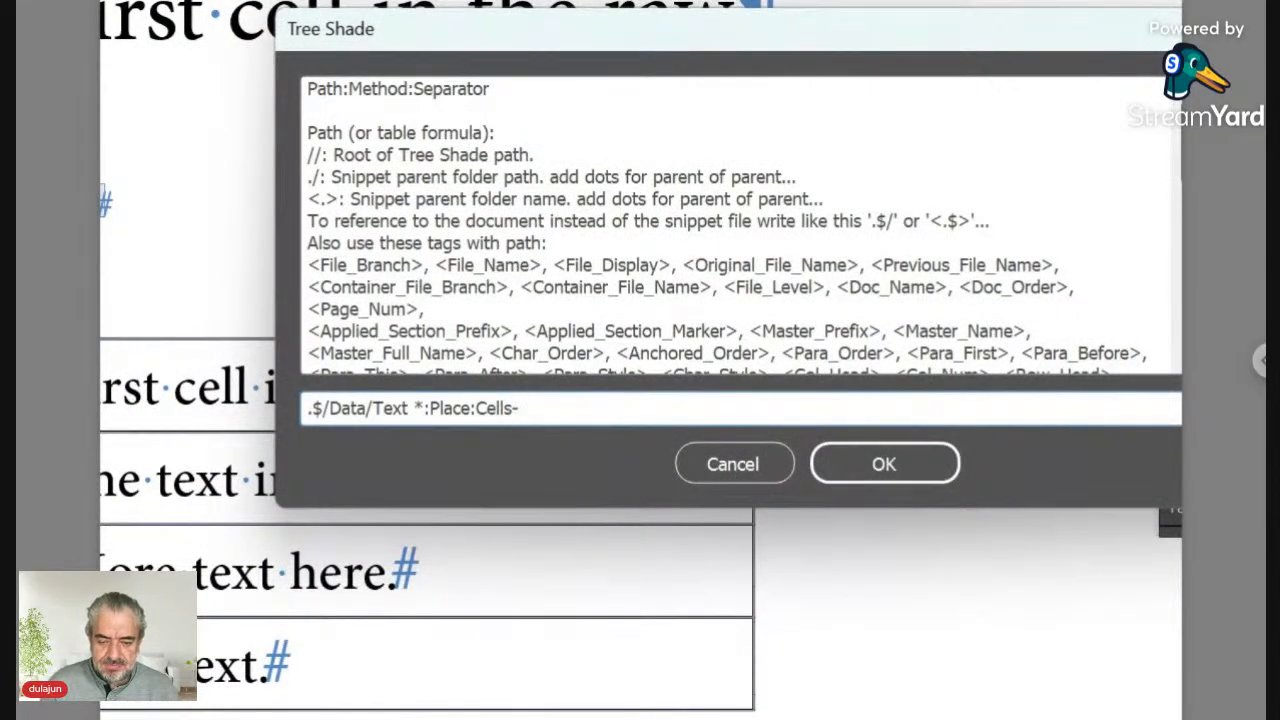
left_click(880, 477)
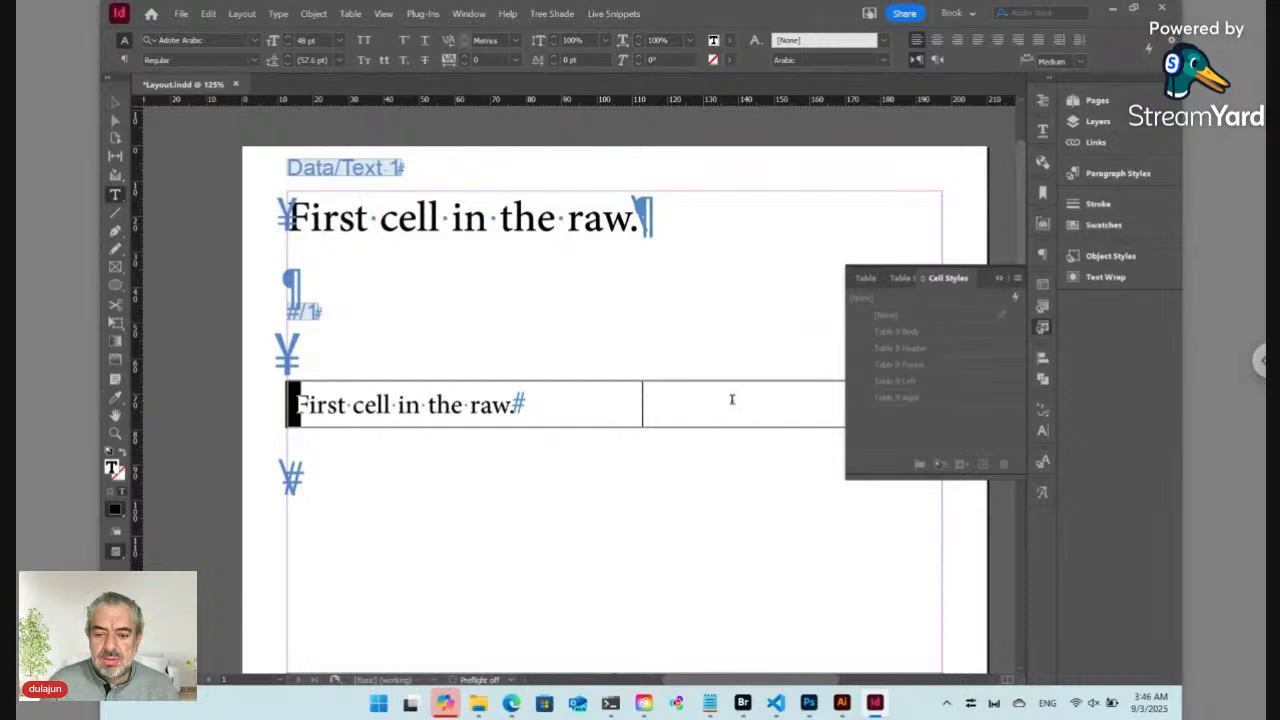
Change the table snippet's Dynamic Style formula to Table B:Table::List:Para::100%:Width and apply it
left_click(495, 404)
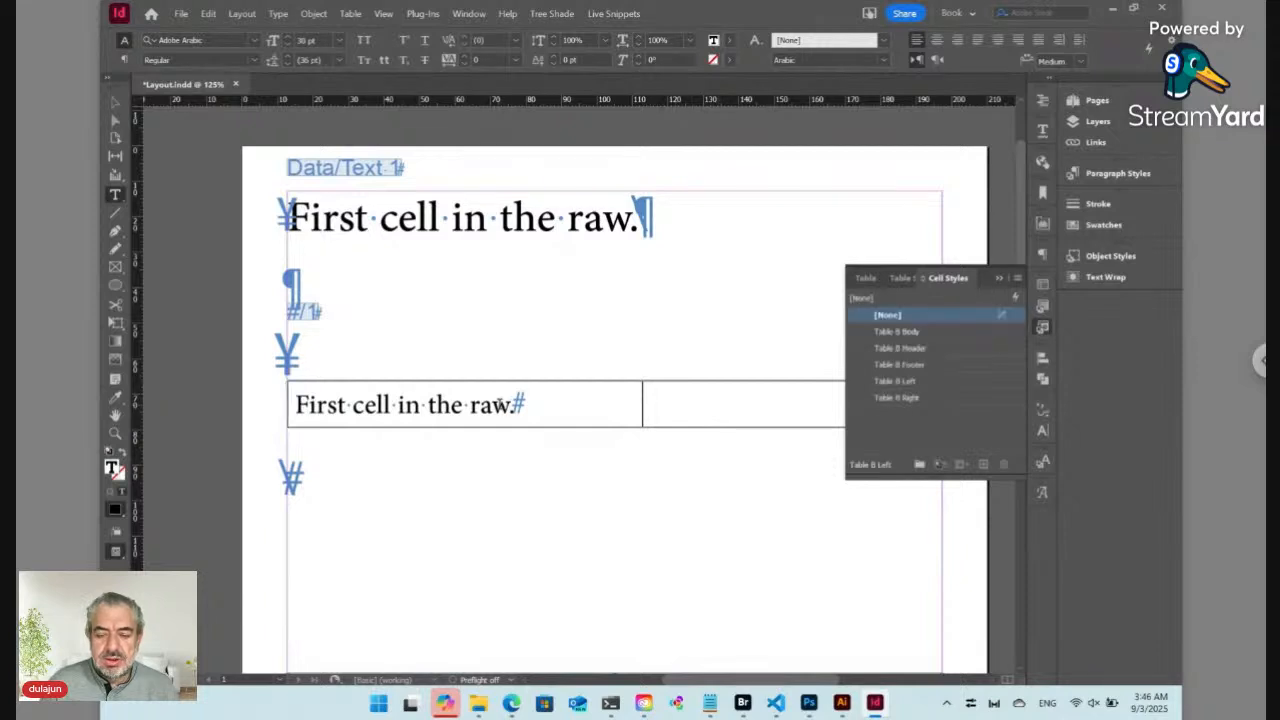
left_click(613, 13)
mouse_move(636, 50)
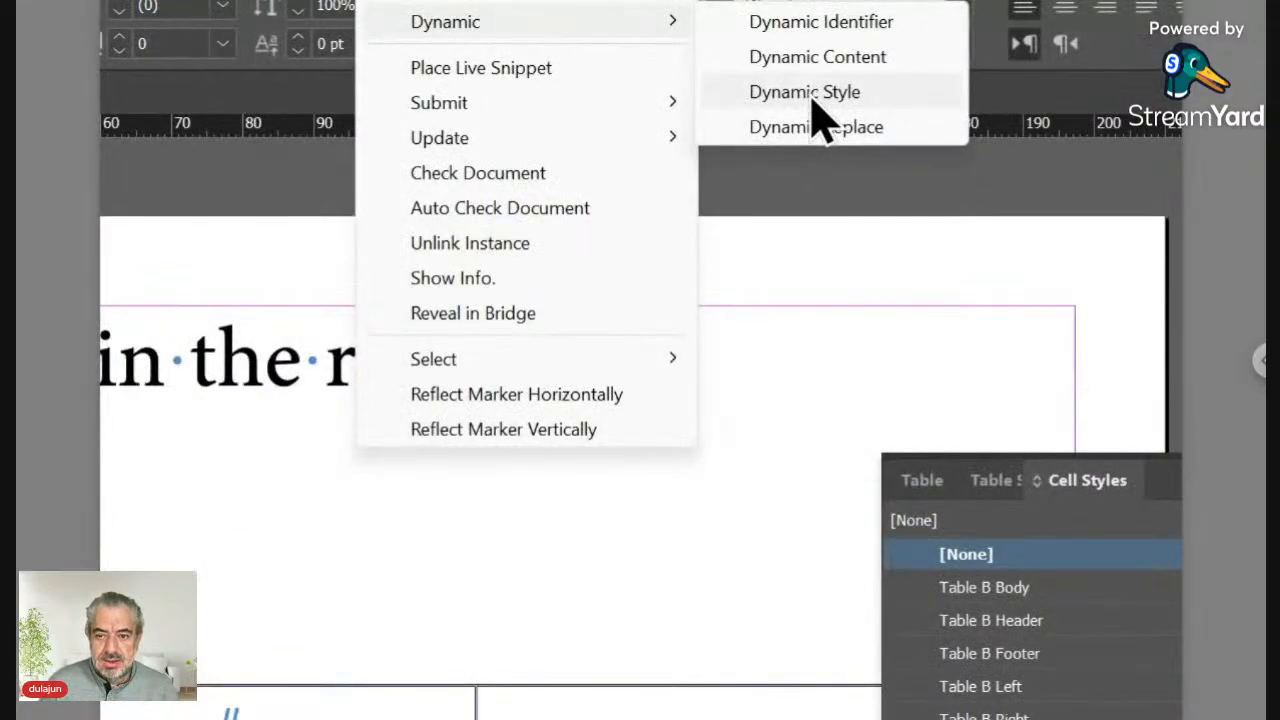
left_click(812, 95)
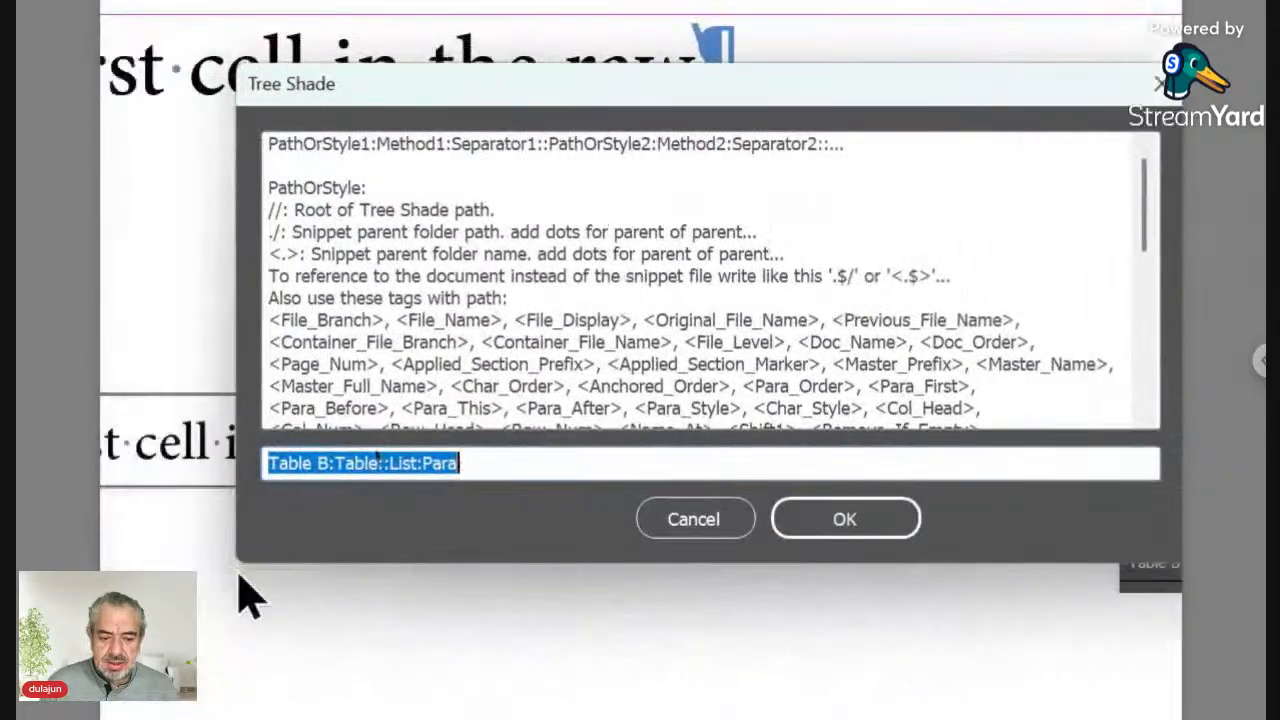
left_click(605, 465)
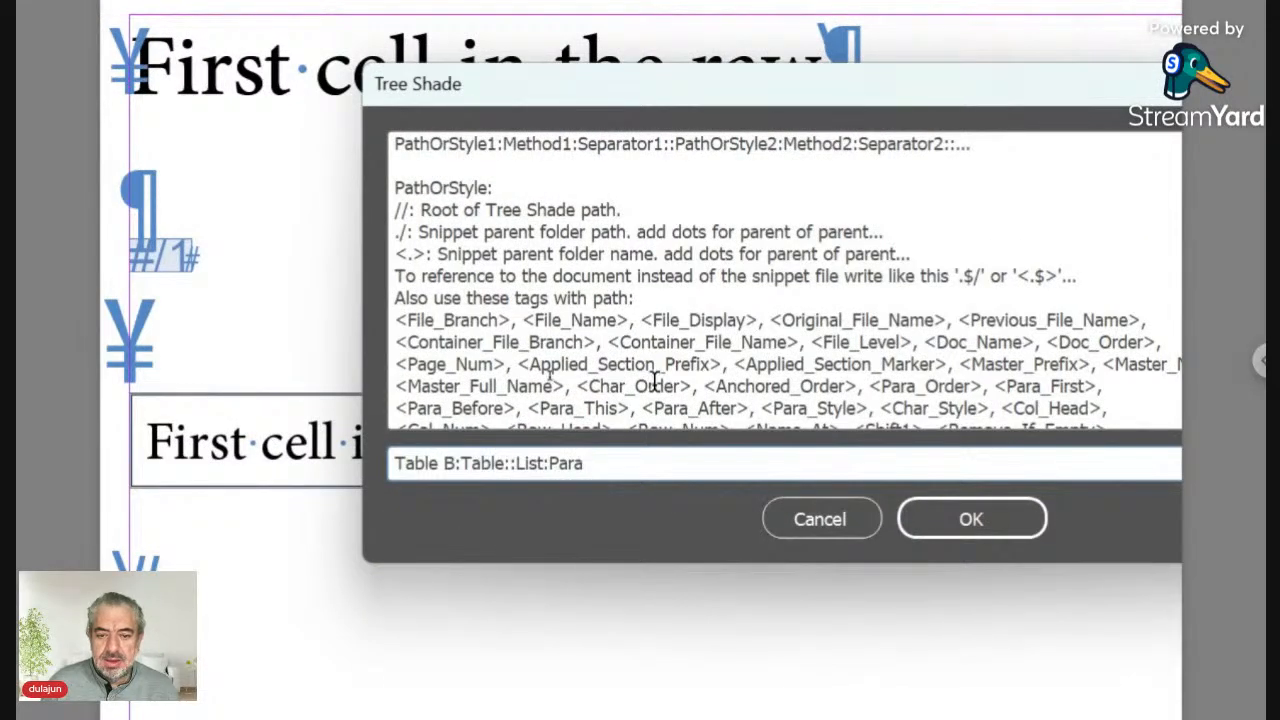
scroll(655, 381, "down", 3)
scroll(655, 381, "down", 4)
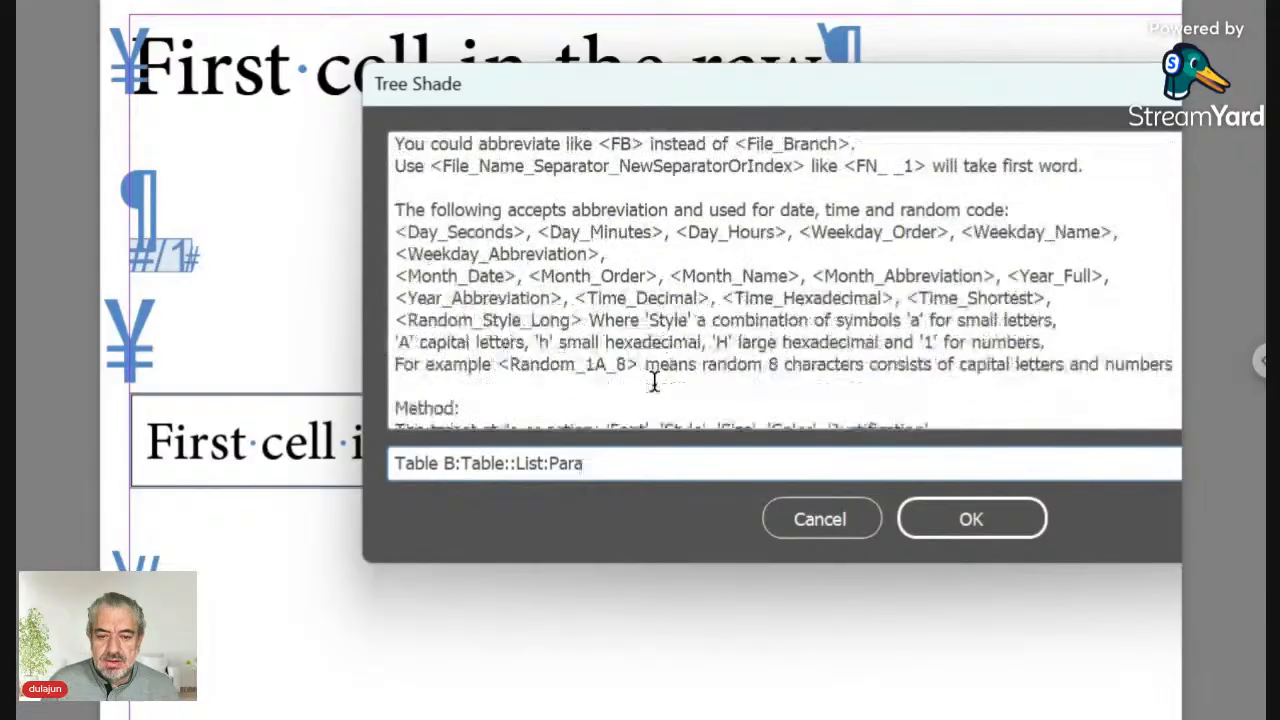
scroll(655, 381, "down", 1)
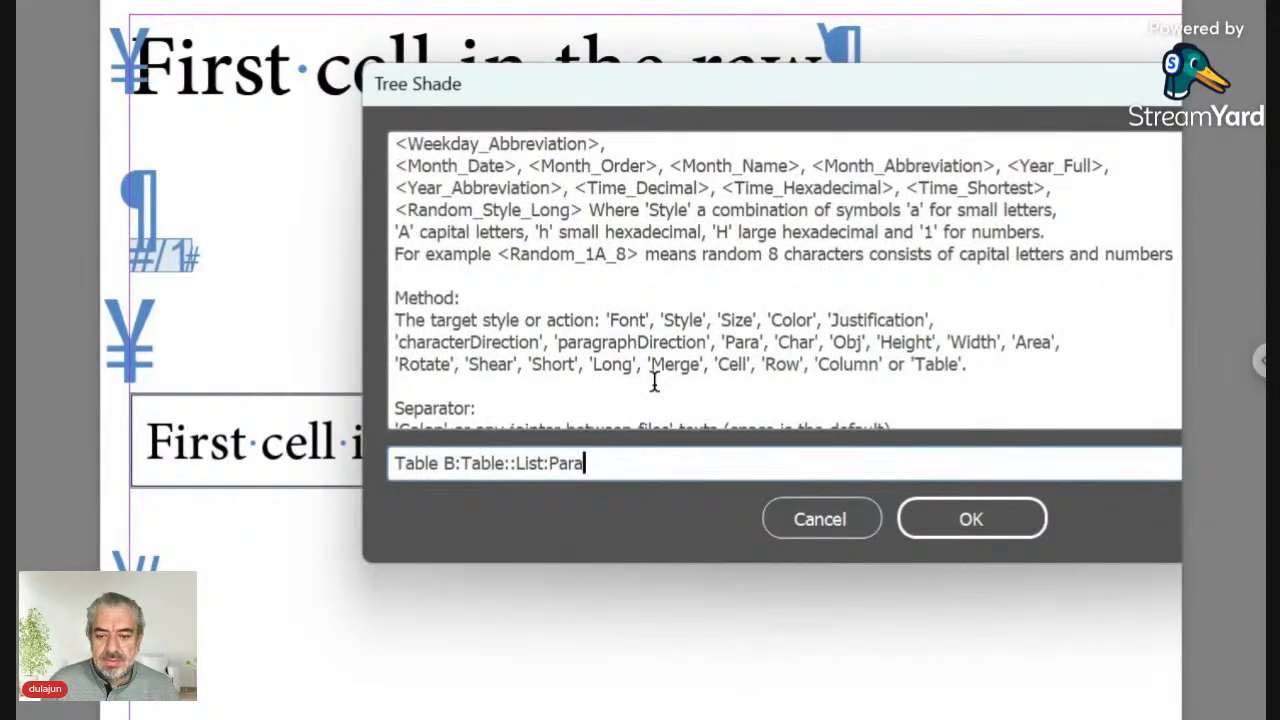
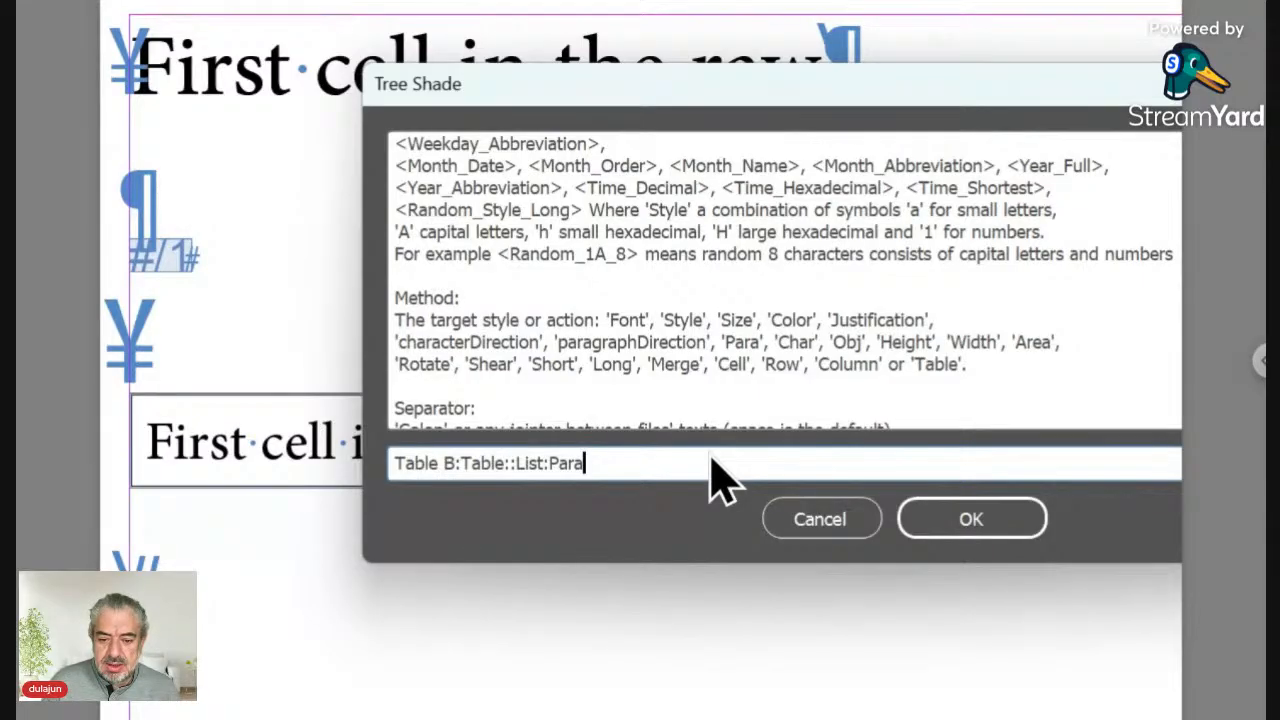
type("::")
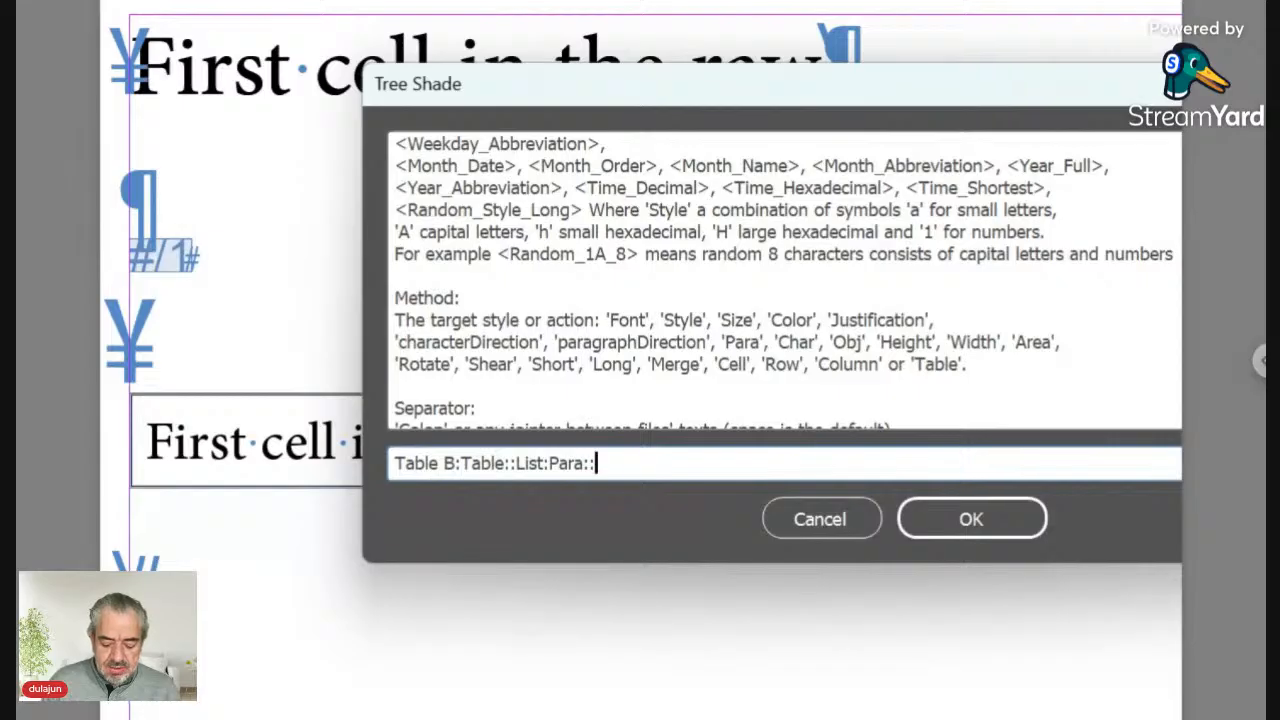
type("100%")
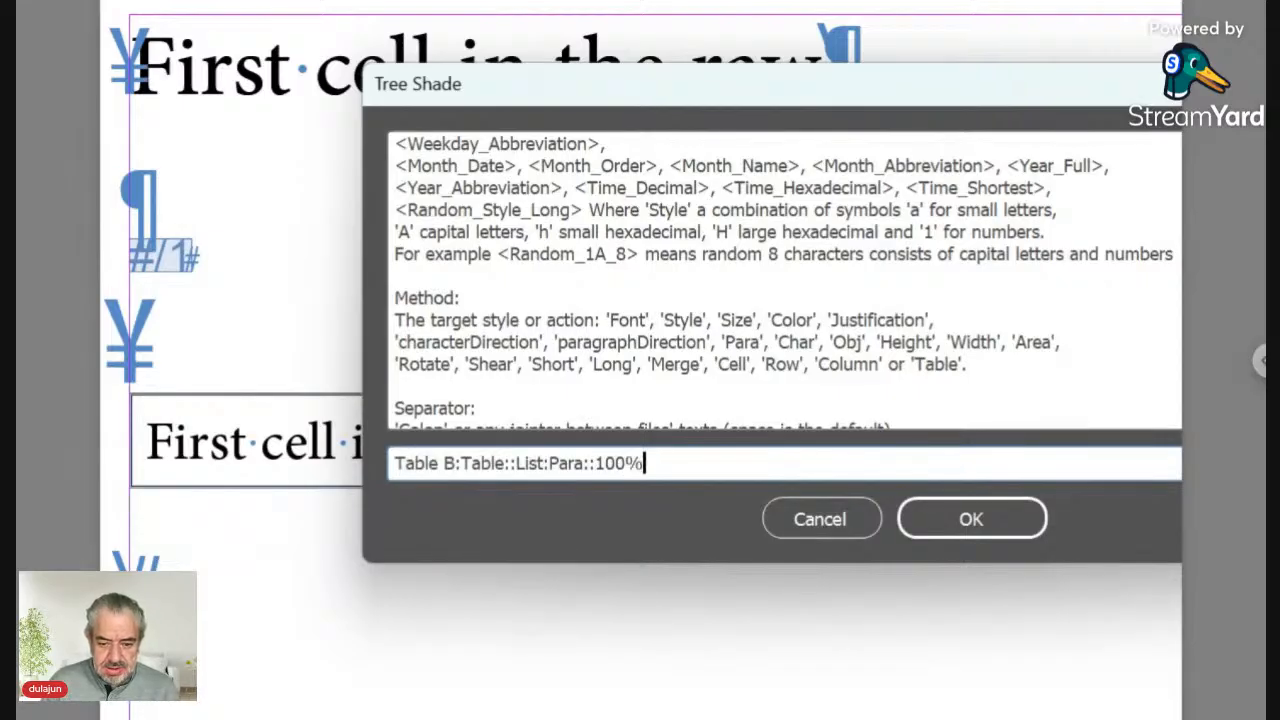
type(":")
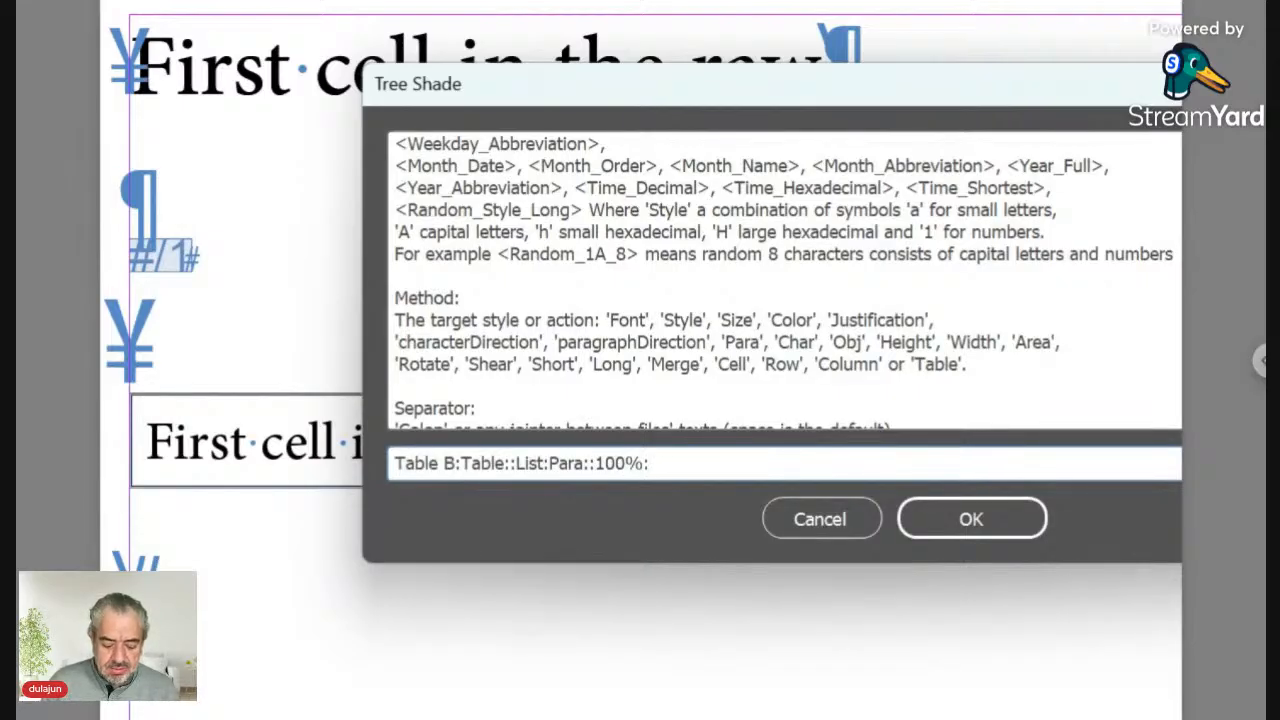
type("Width")
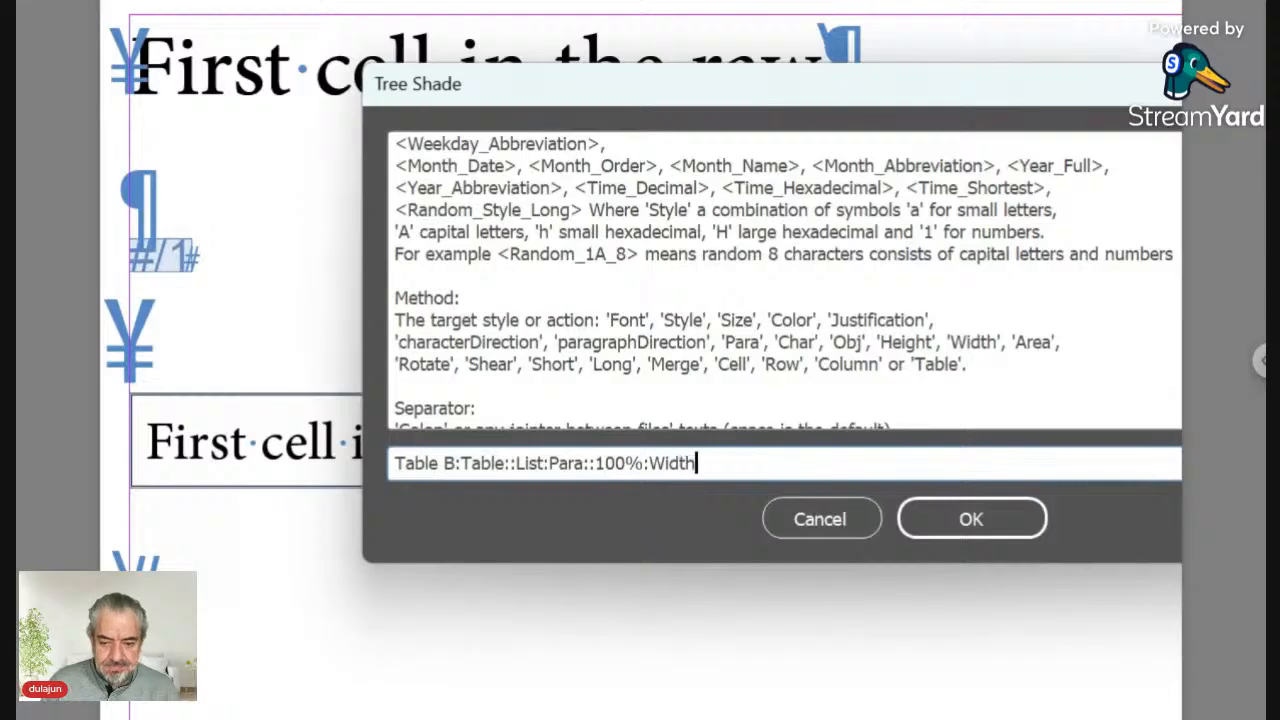
left_click(965, 525)
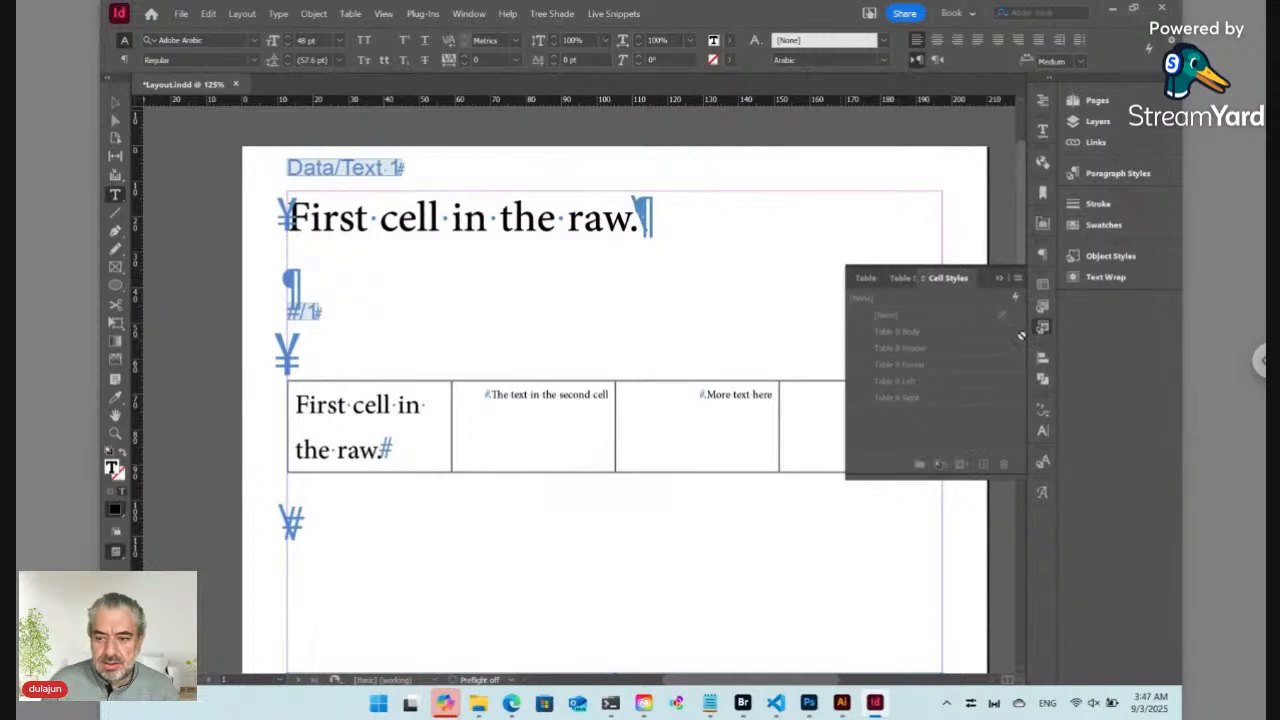
Narrow the main text frame to about 100.55 mm wide and update all live snippets
left_click(1041, 328)
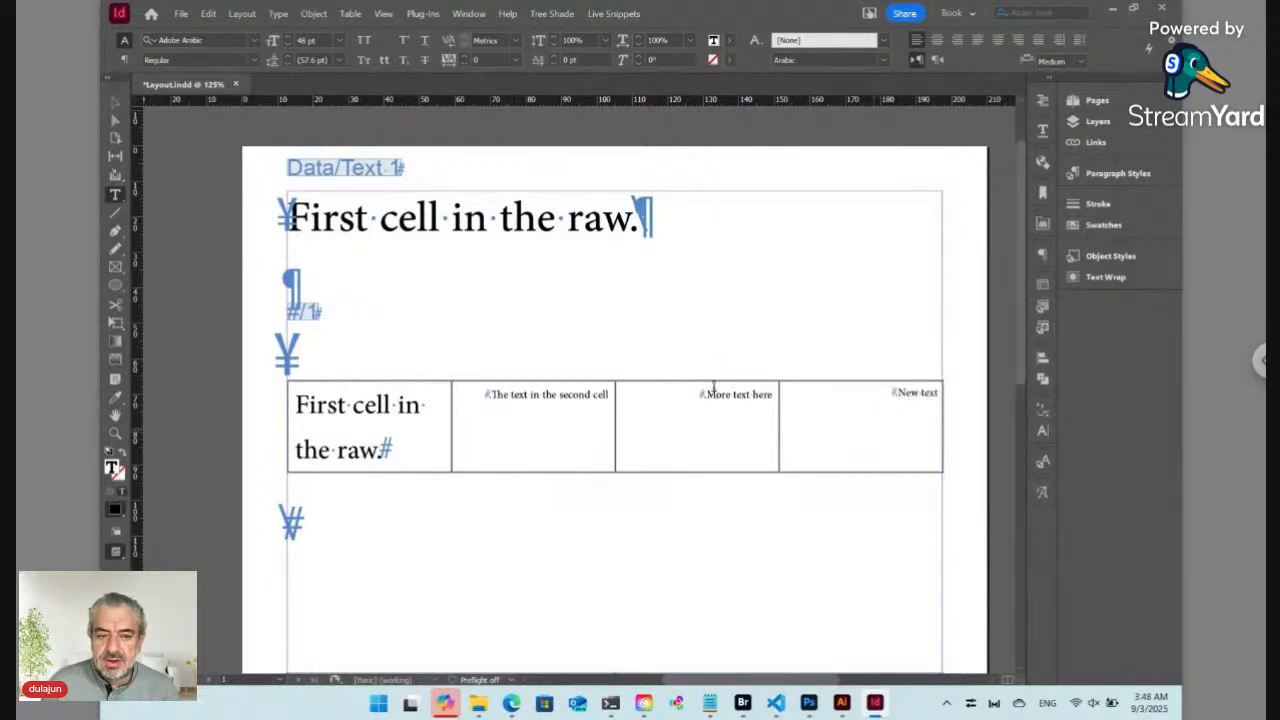
left_click(115, 103)
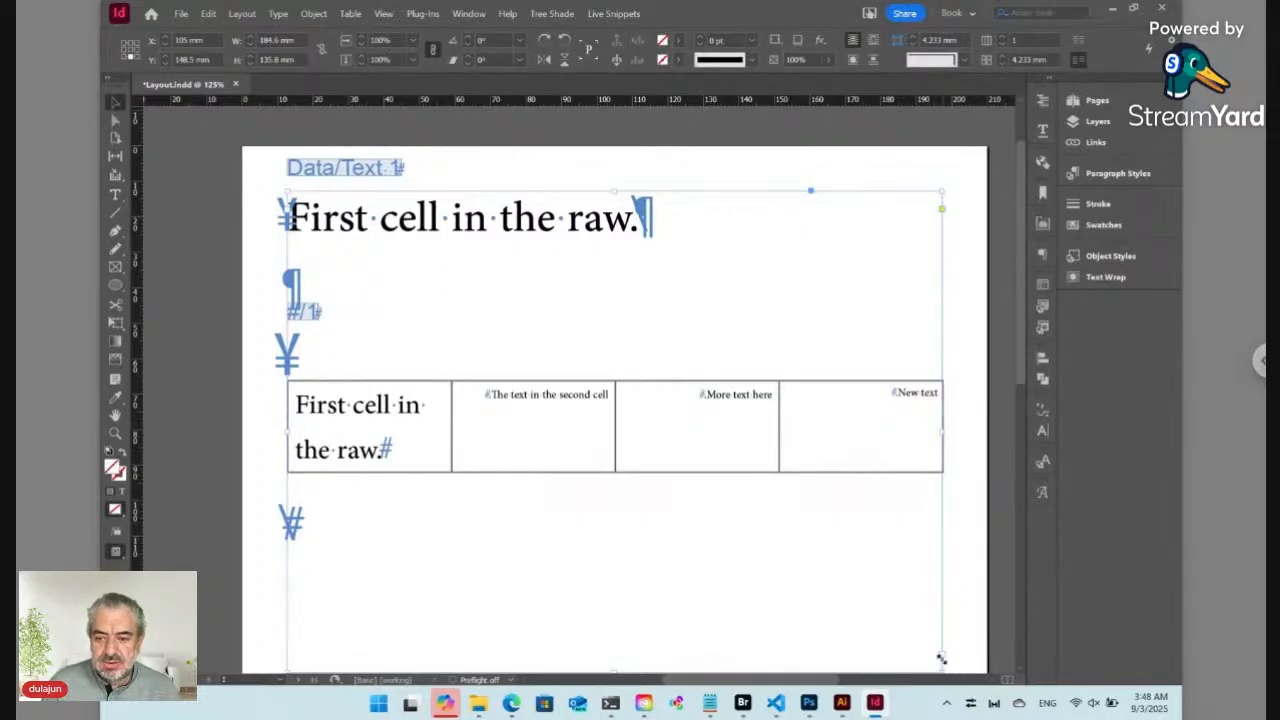
left_click_drag(941, 192, 643, 190)
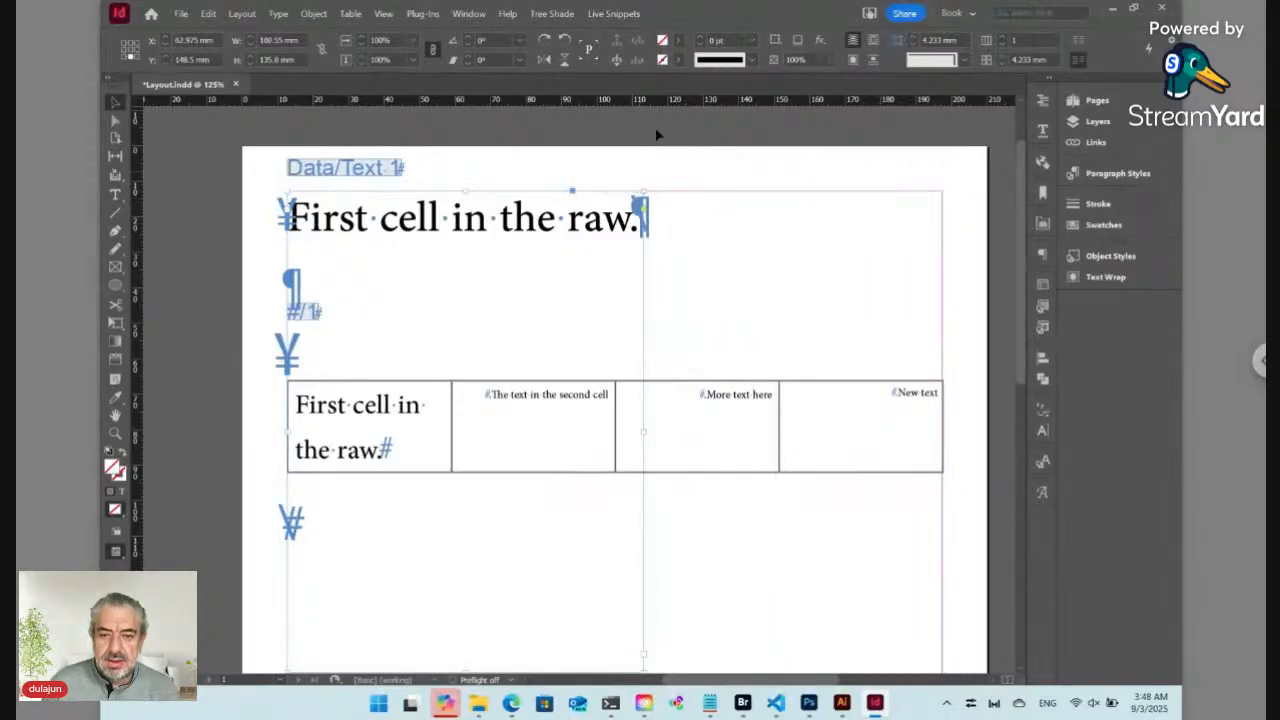
left_click(613, 13)
mouse_move(676, 110)
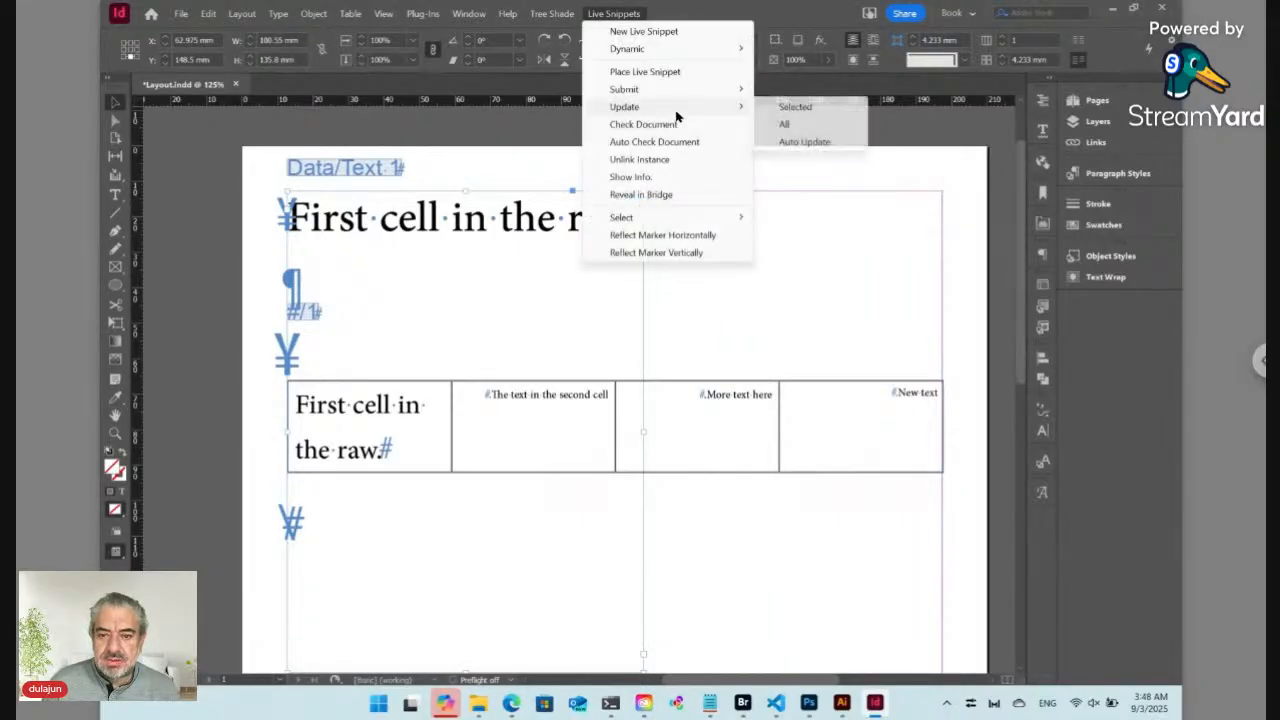
left_click(783, 125)
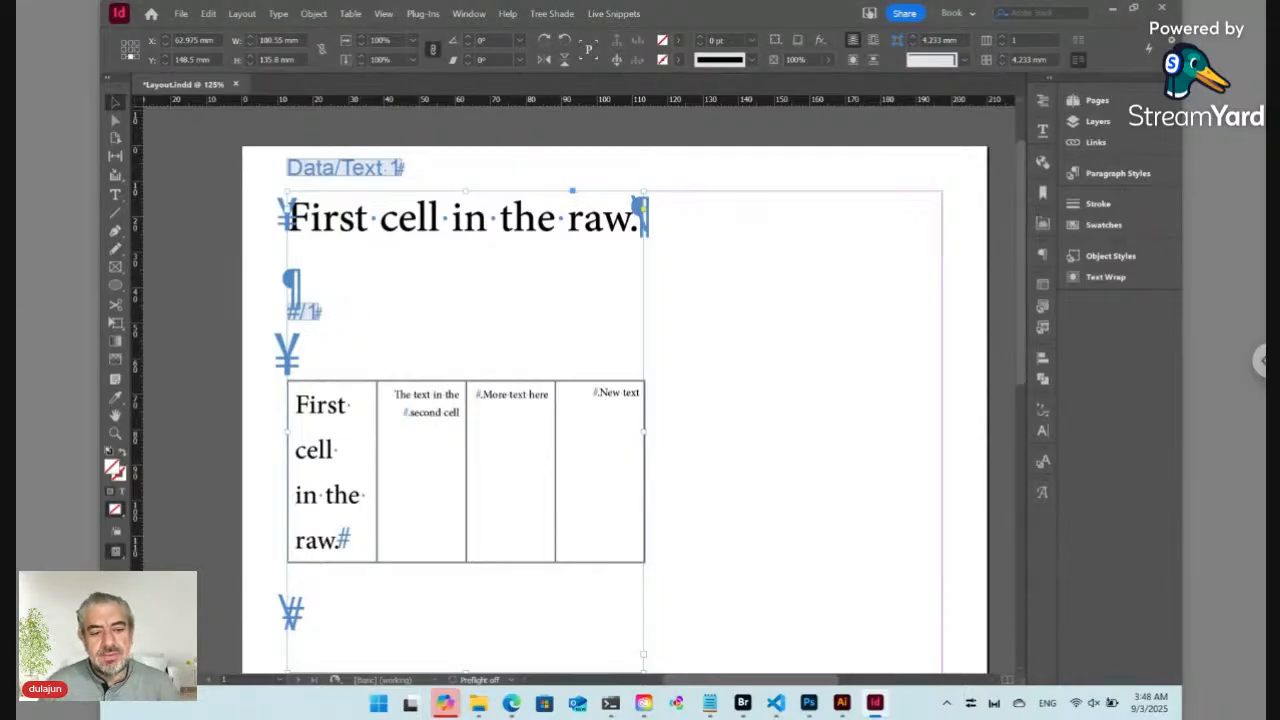
Check the table, cell and paragraph styles applied to the second cell, and the paragraph style of the first cell
double_click(427, 403)
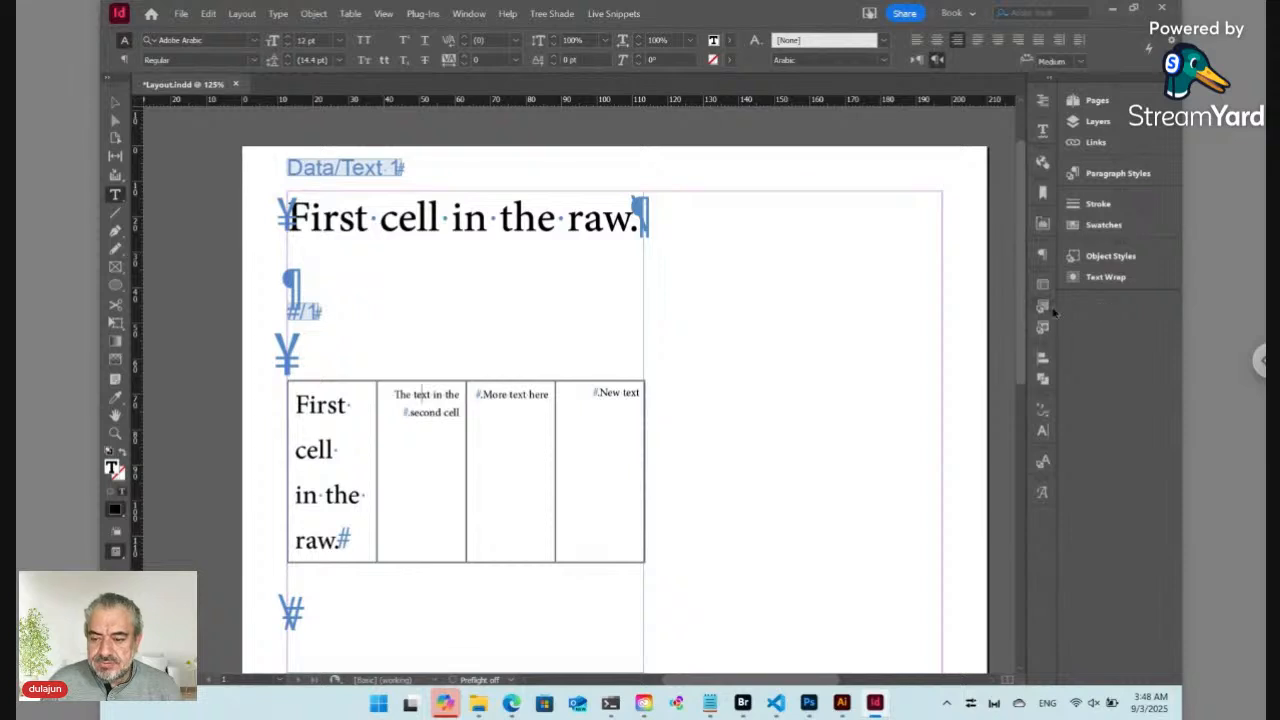
left_click(1043, 306)
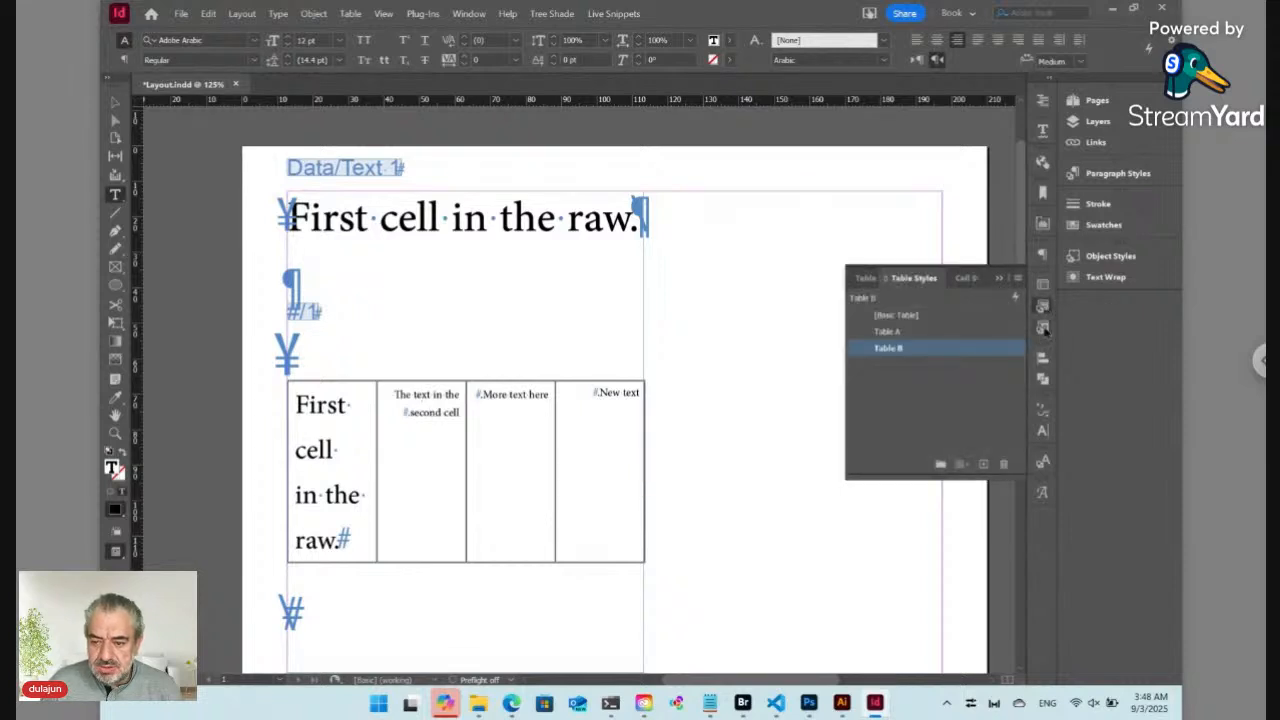
left_click(1043, 327)
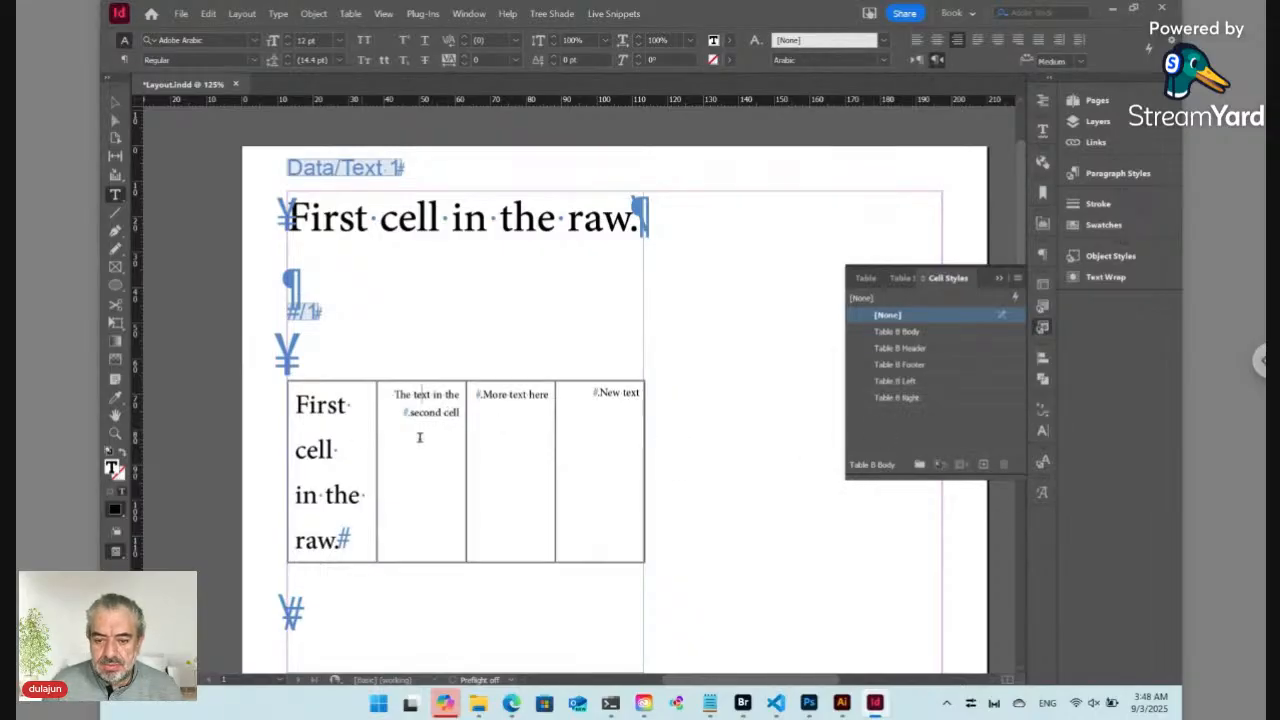
left_click(1110, 175)
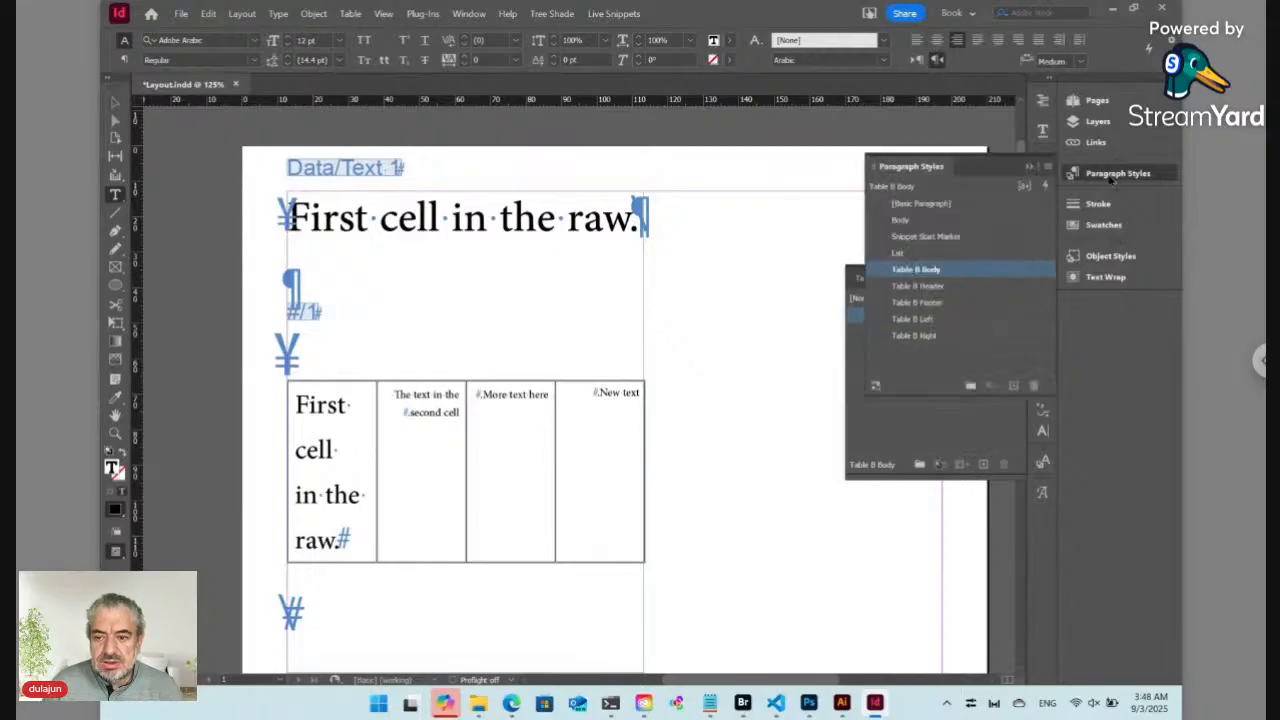
left_click(320, 410)
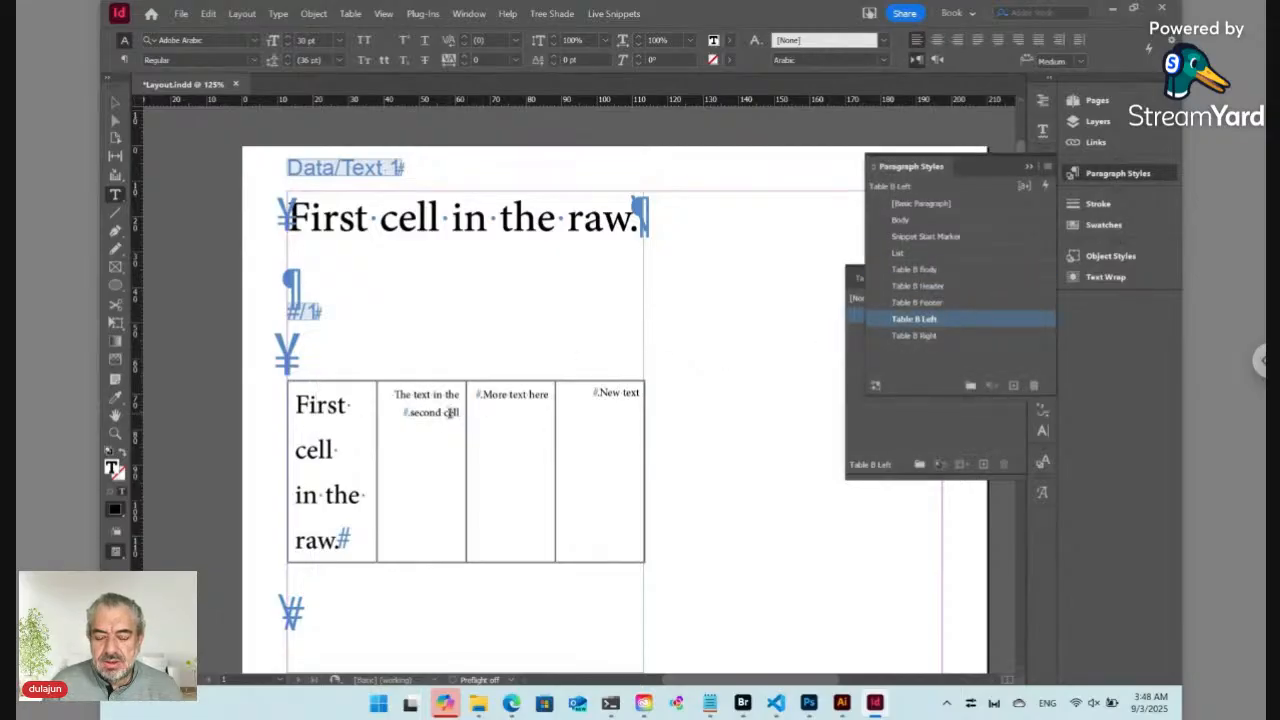
Base the Table B Left paragraph style on Table B Body
right_click(913, 323)
left_click(940, 330)
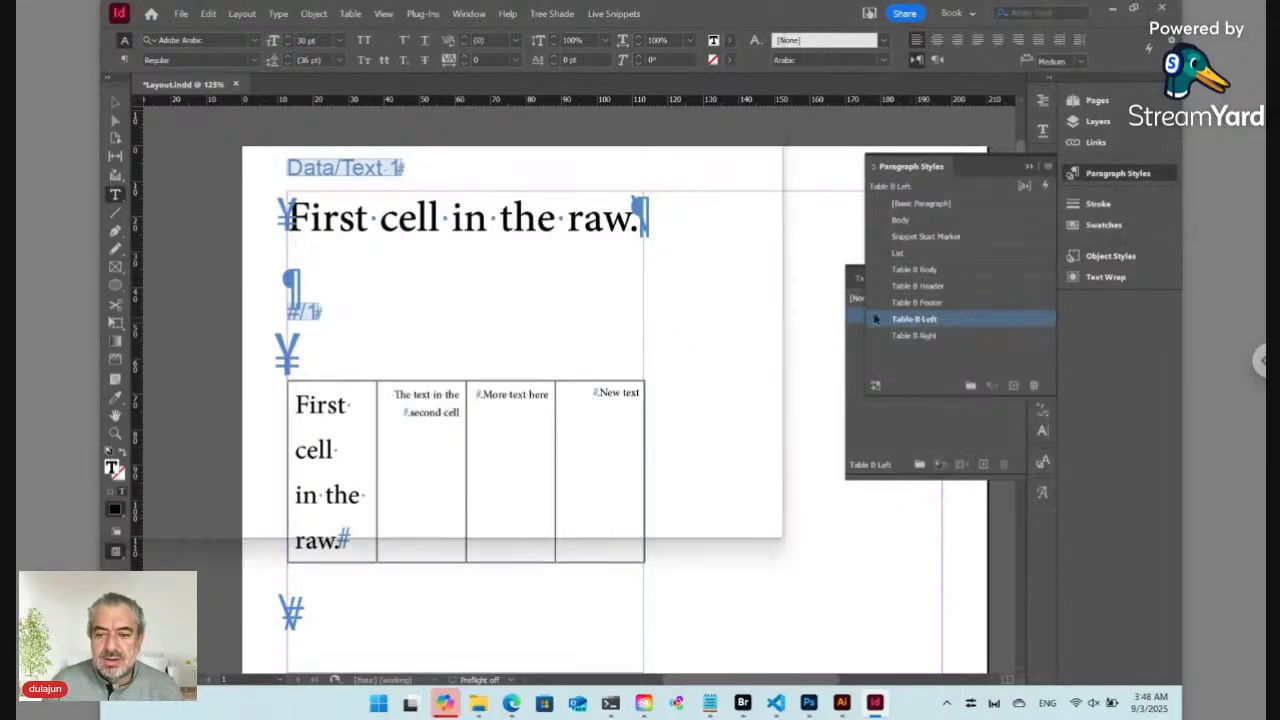
left_click(942, 190)
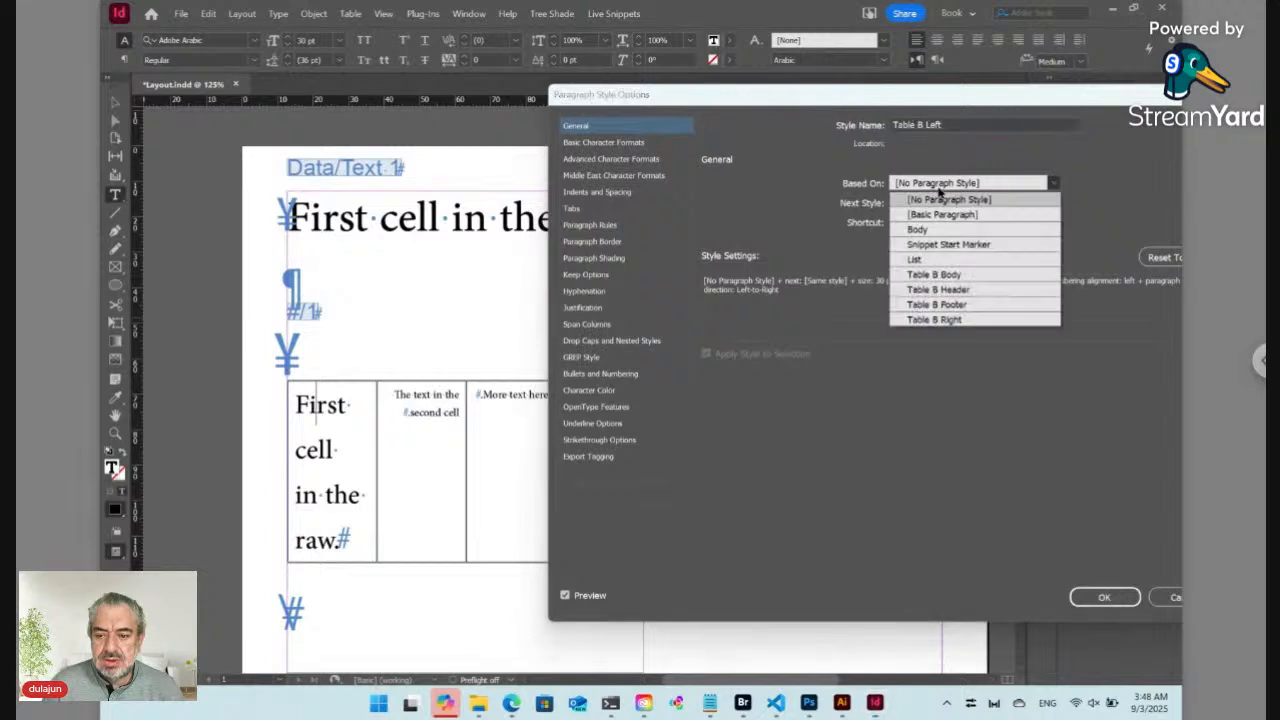
left_click(940, 274)
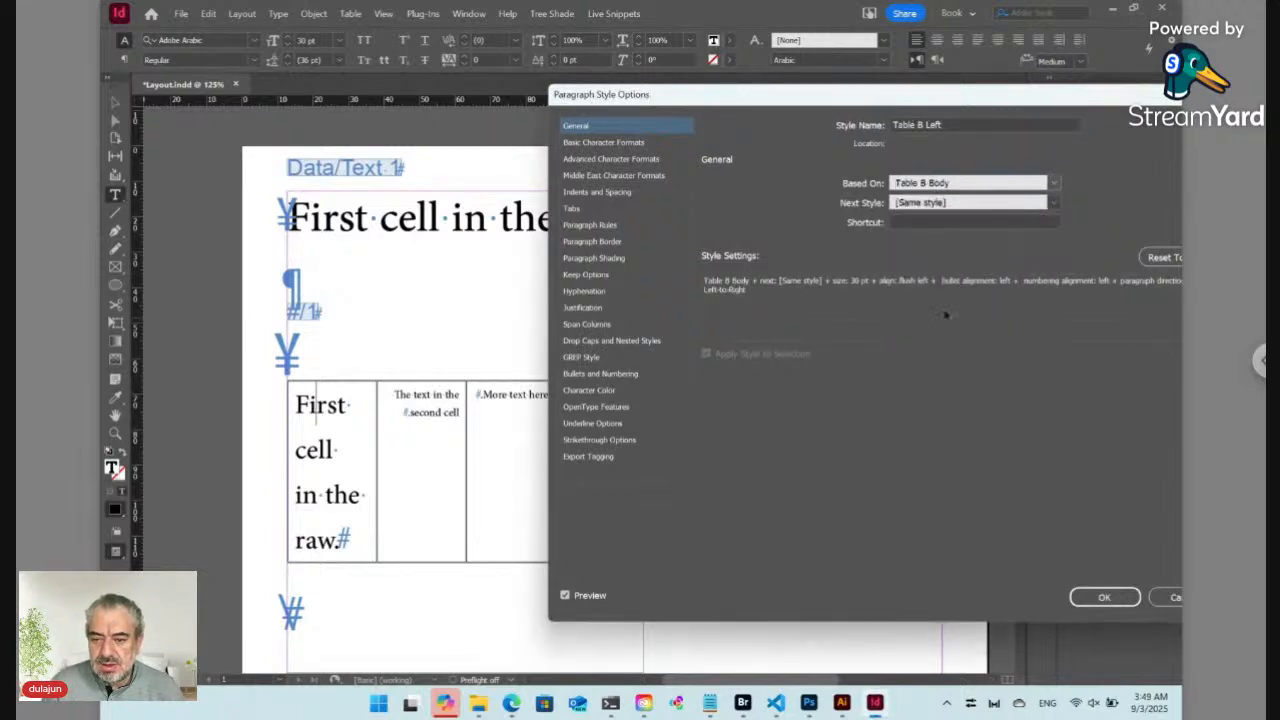
left_click(1104, 597)
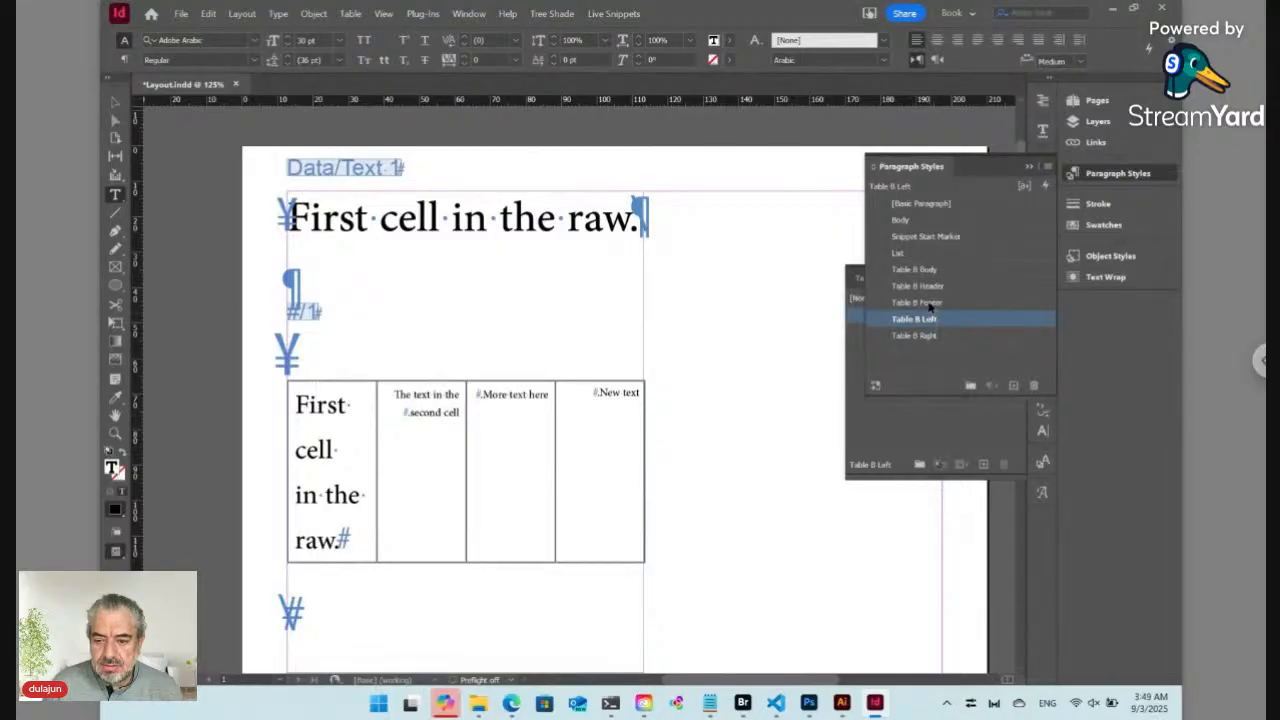
Review the Table B Body paragraph style's basic character formats without changing them
right_click(922, 272)
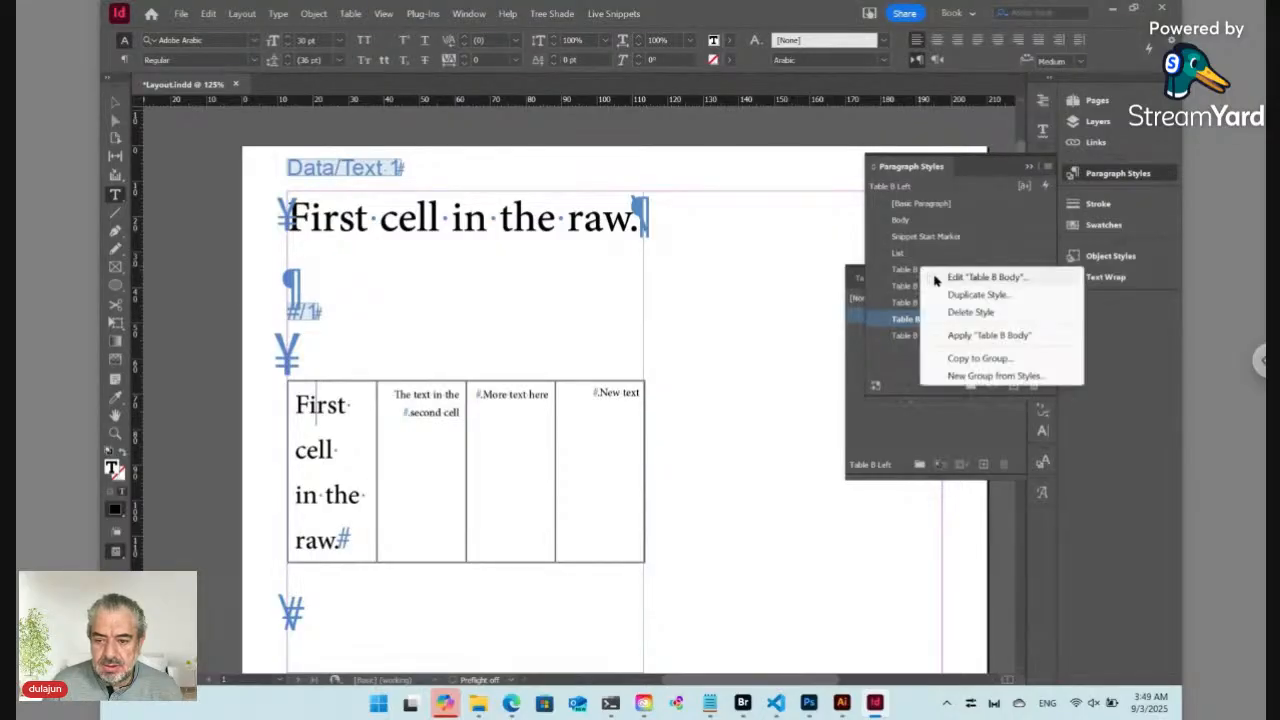
left_click(930, 277)
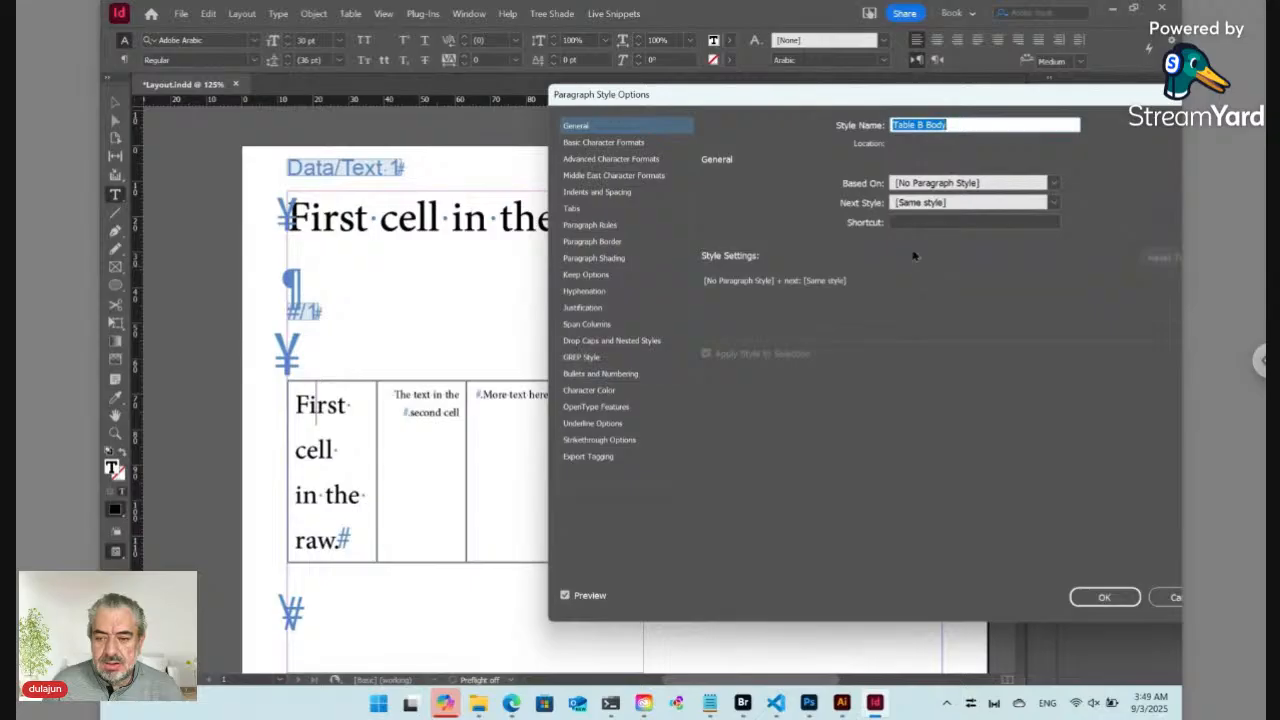
left_click(630, 143)
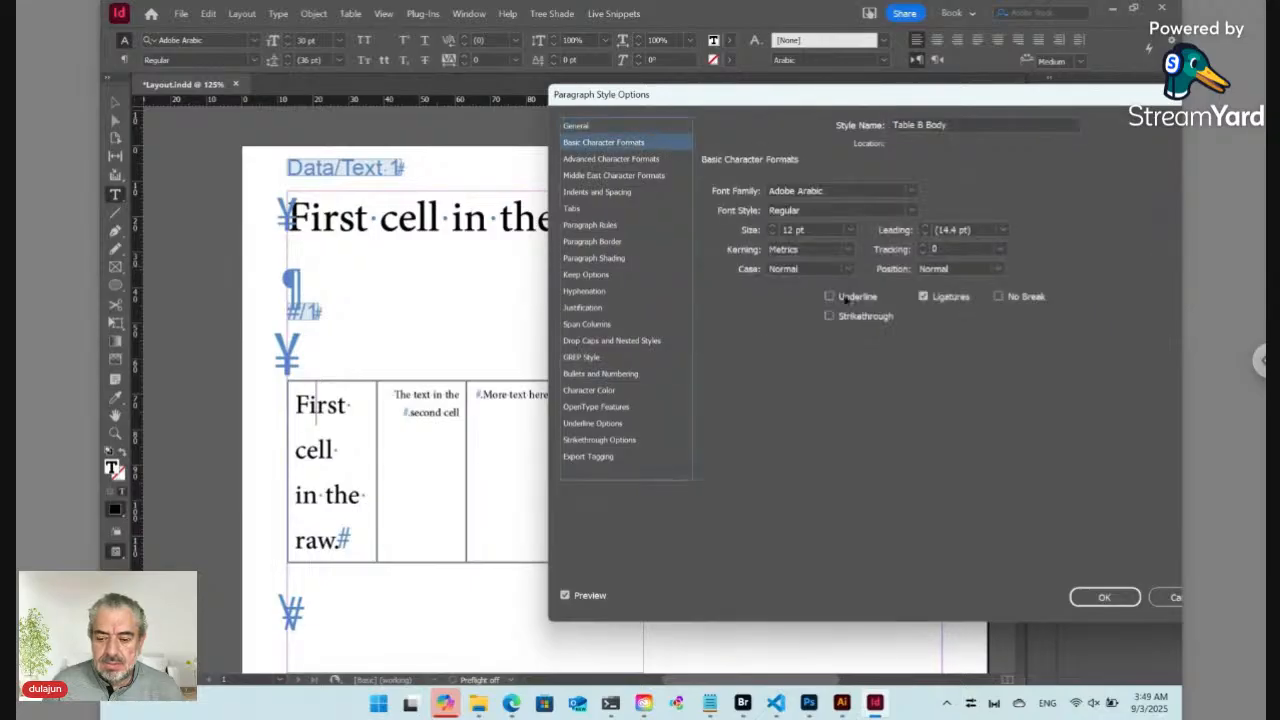
left_click(1170, 597)
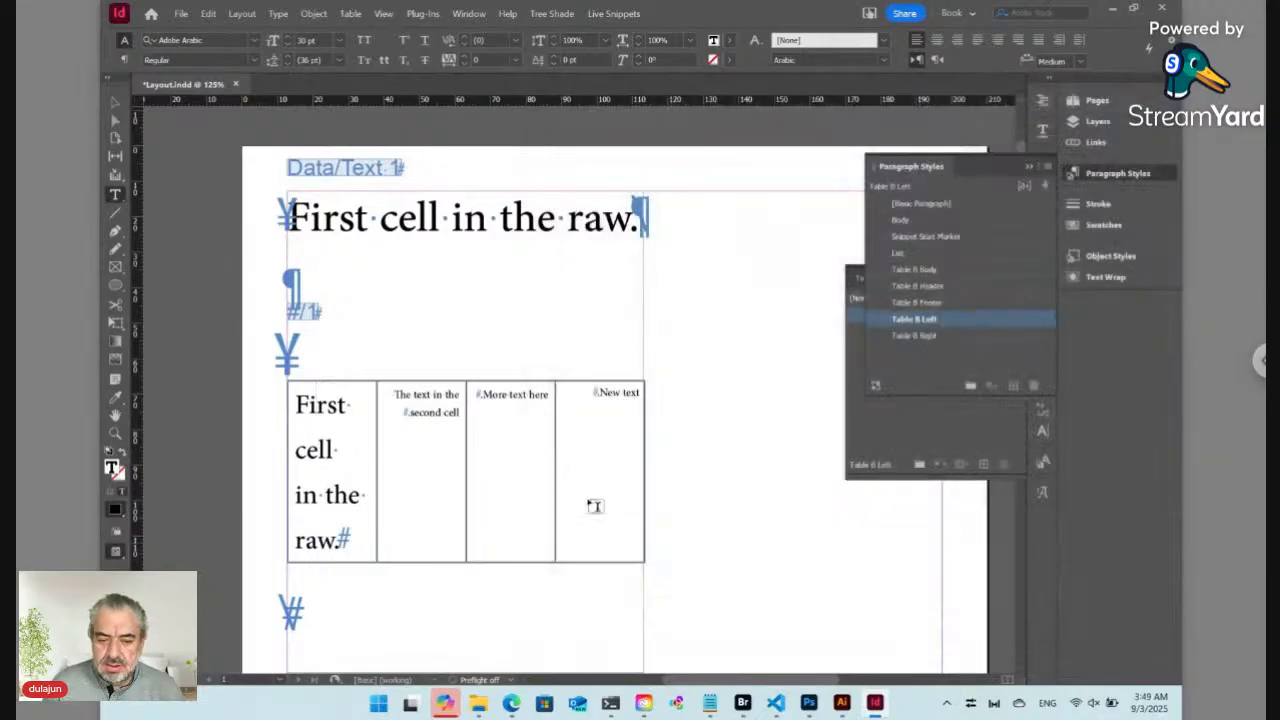
Set the second cell's text to 48 pt with left-to-right paragraph direction, and redefine the Table B Body paragraph style from it
left_click(443, 397)
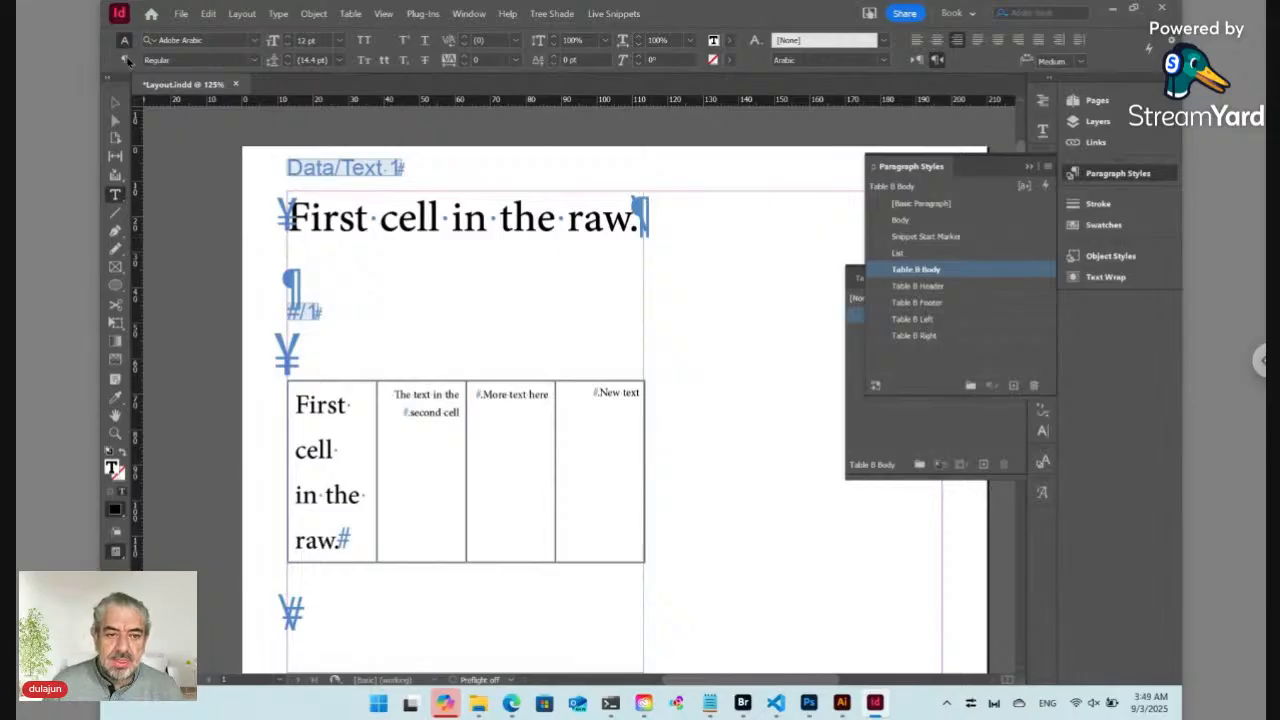
left_click(340, 40)
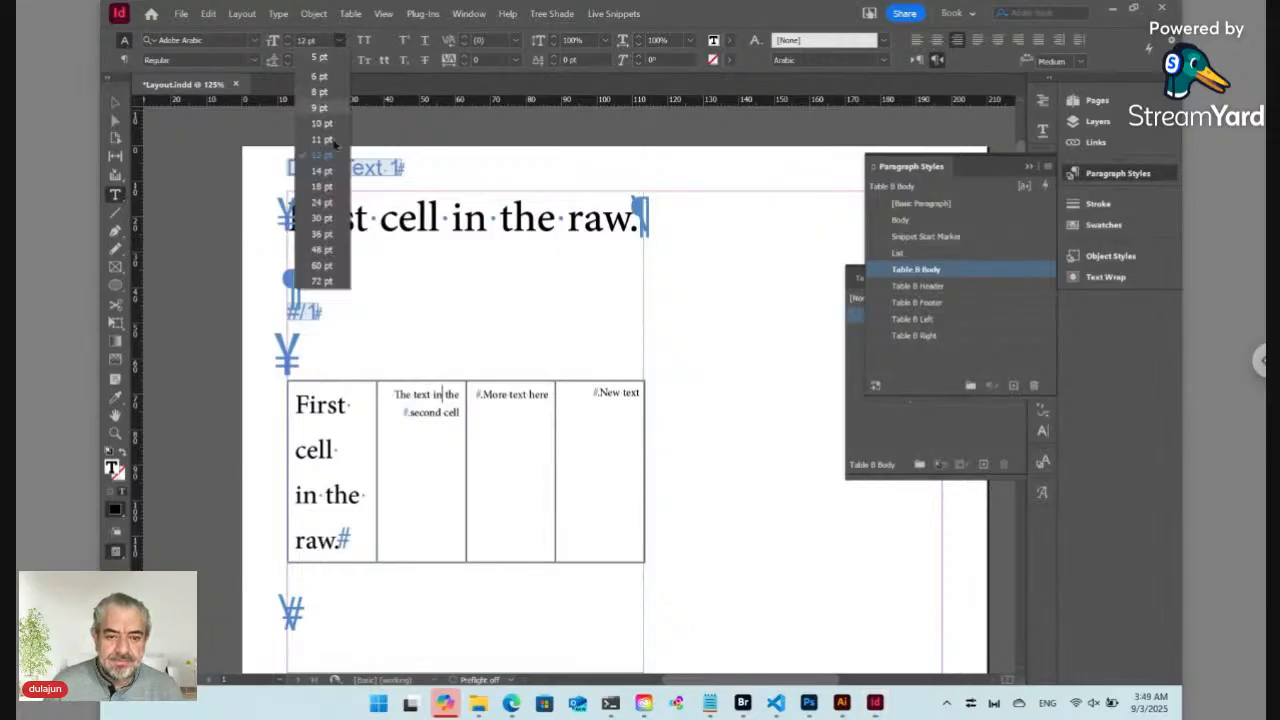
left_click(323, 251)
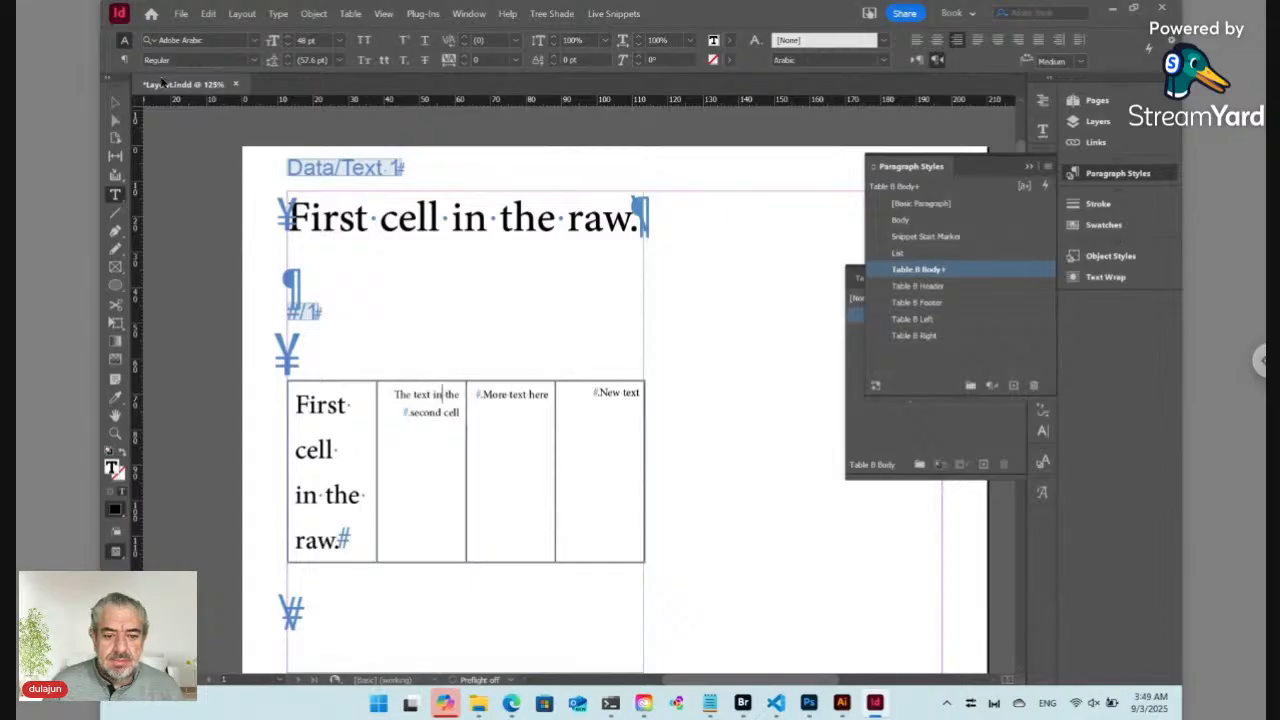
left_click(124, 59)
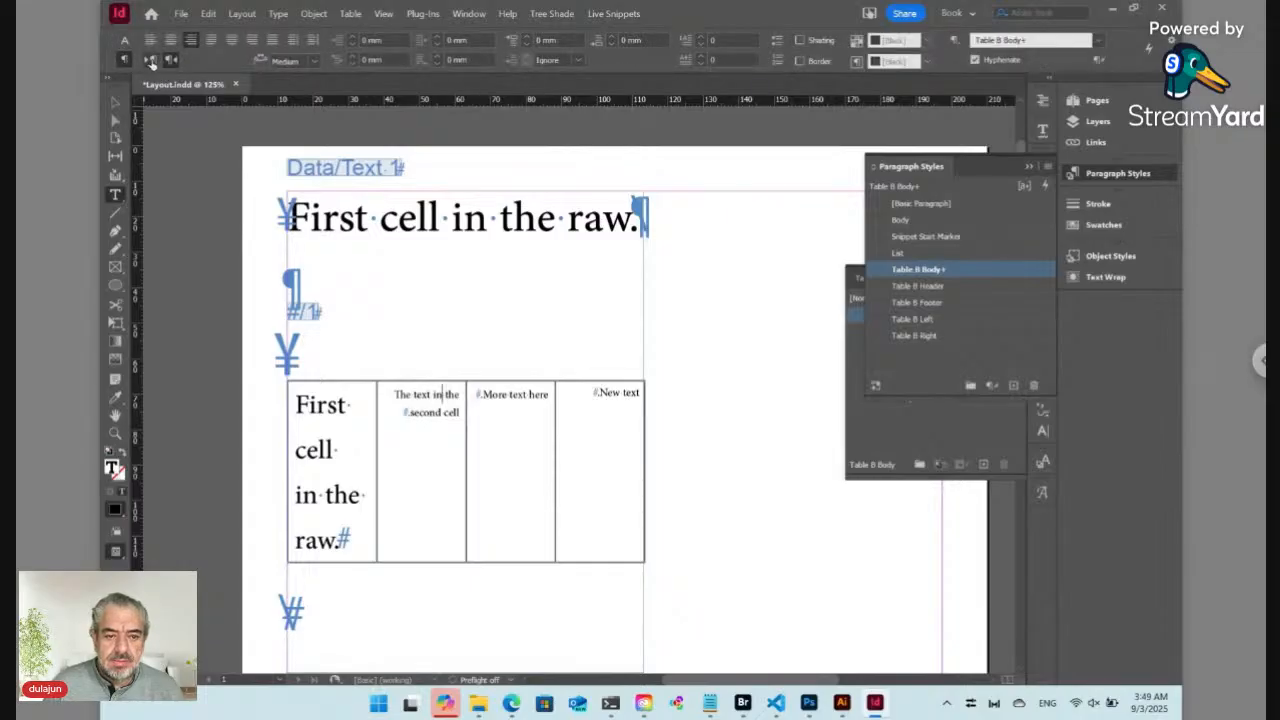
left_click(150, 60)
key("ctrl+alt+shift+r")
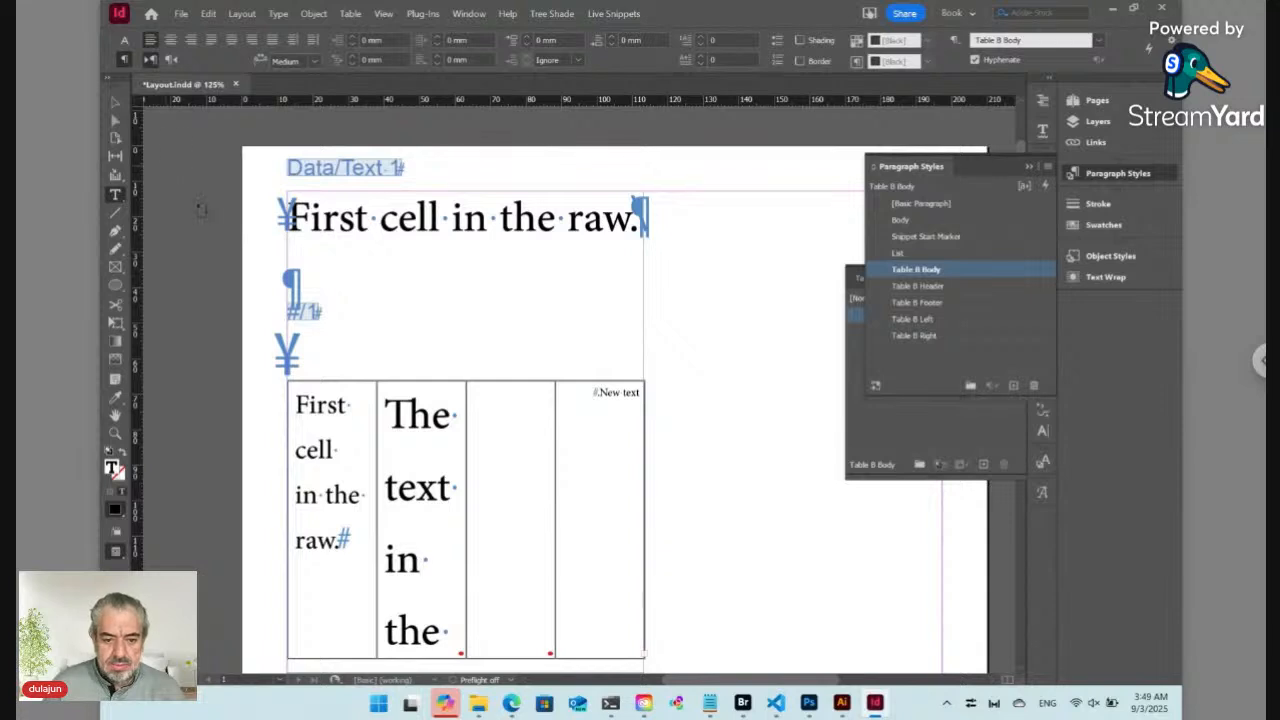
Set the second cell's text to 30 pt and redefine the Table B Body paragraph style from it
left_click(328, 406)
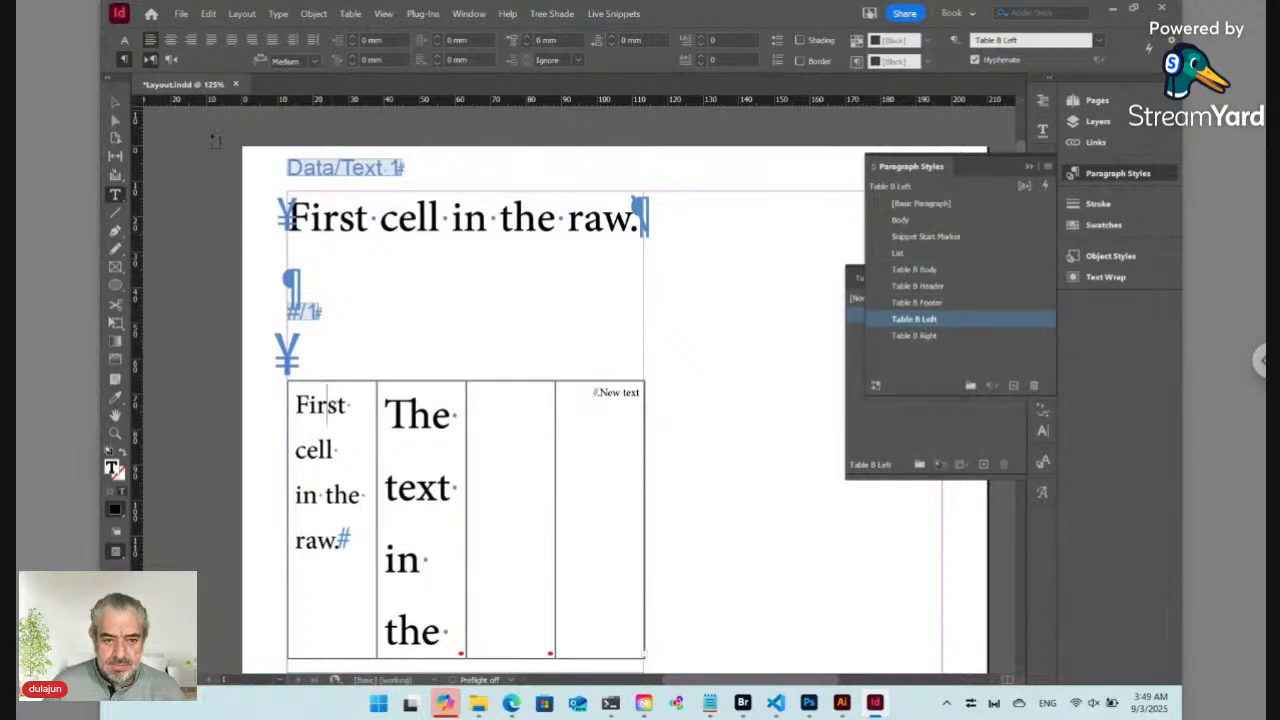
left_click(124, 41)
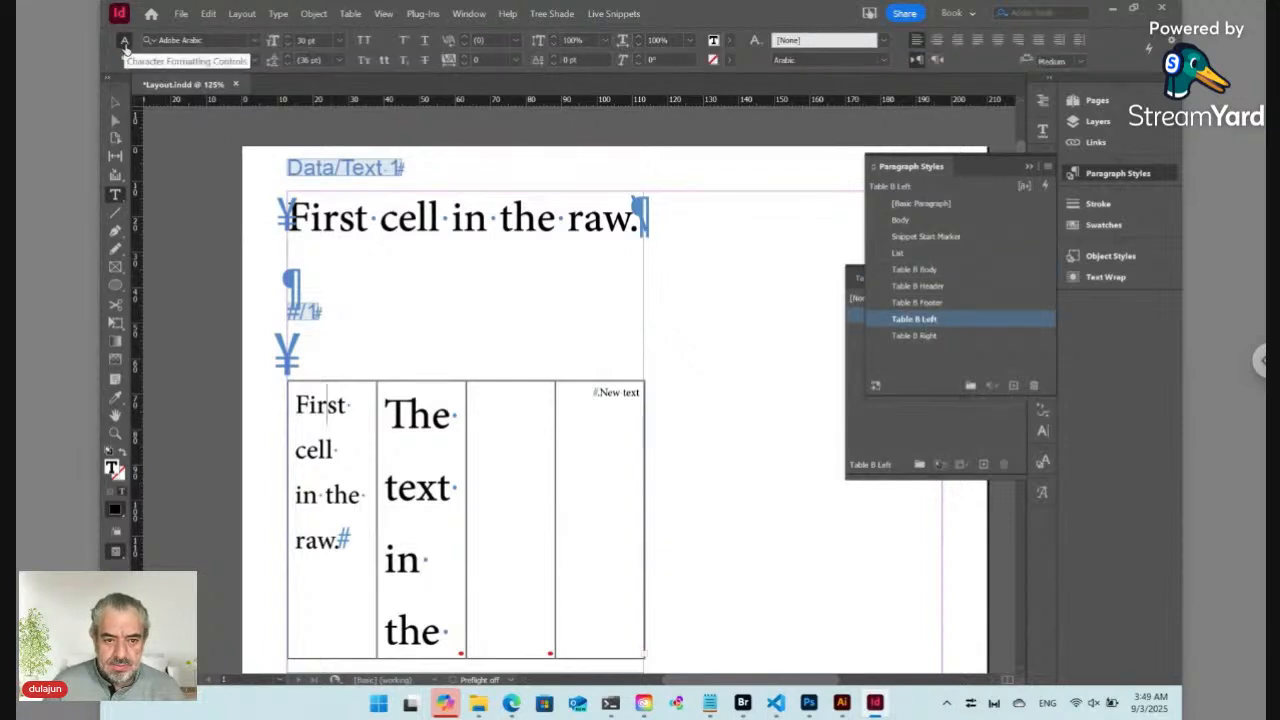
left_click(413, 408)
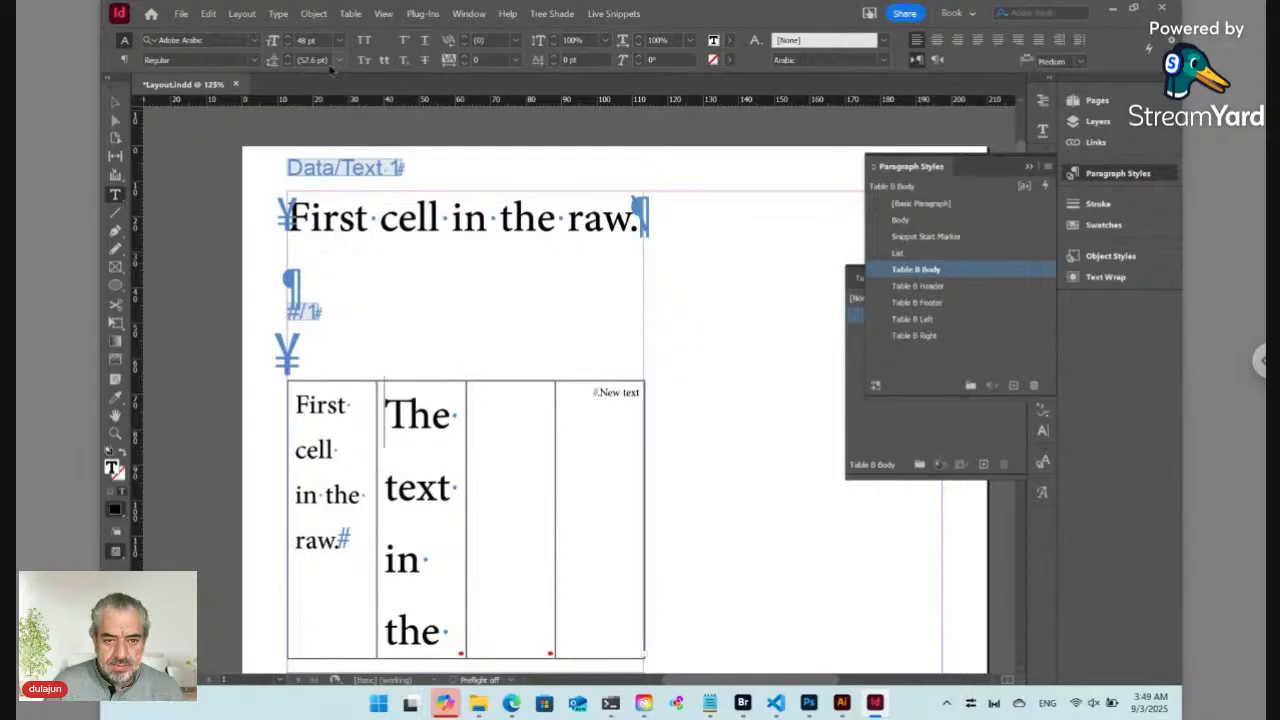
left_click(339, 40)
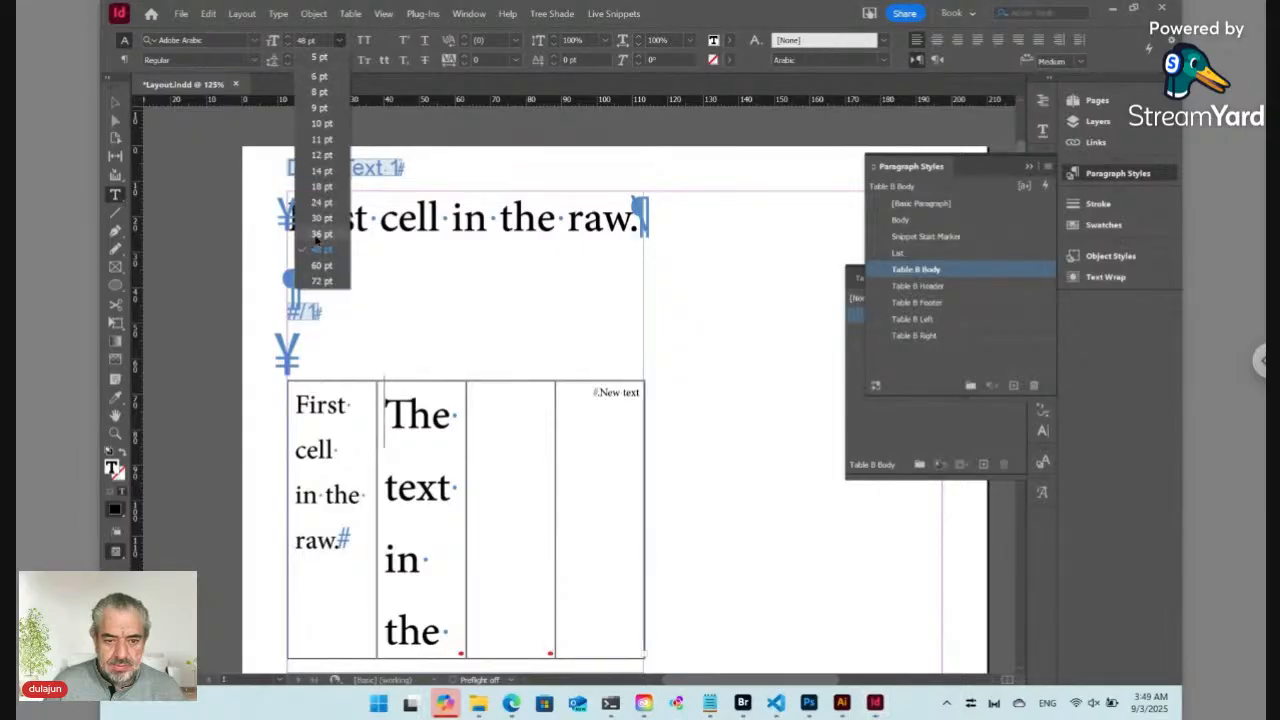
left_click(320, 220)
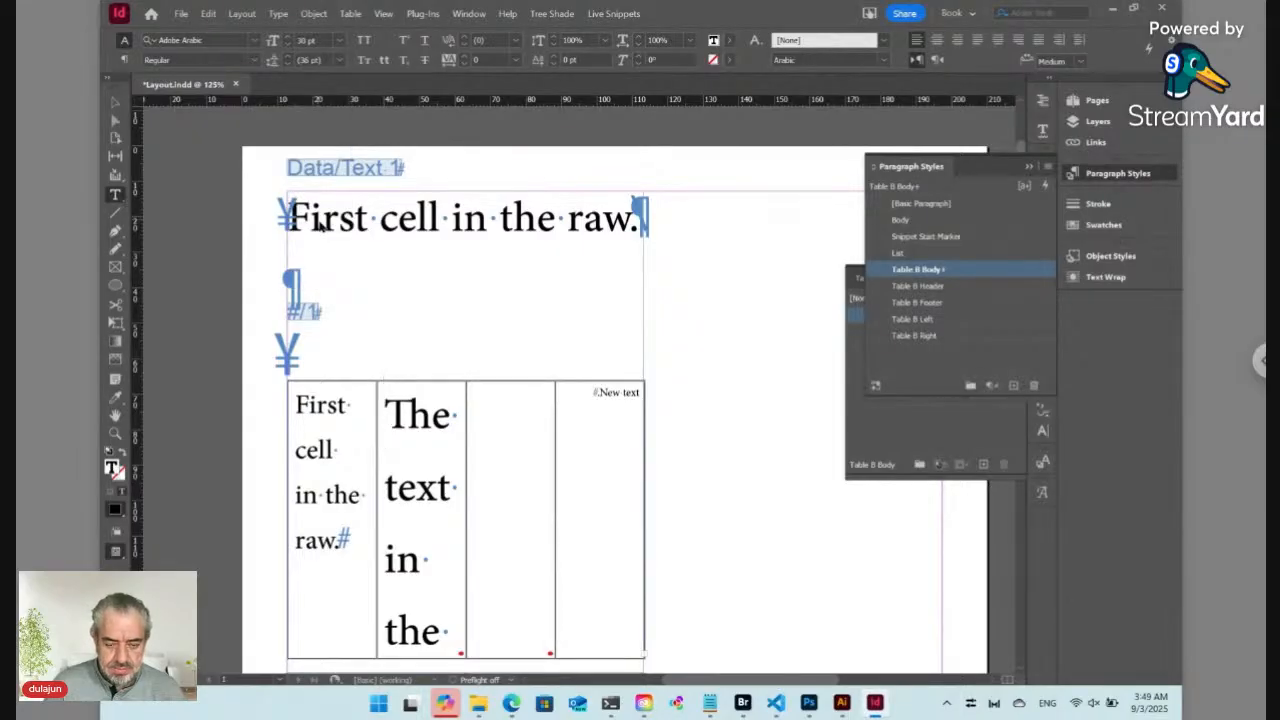
key("ctrl+alt+shift+r")
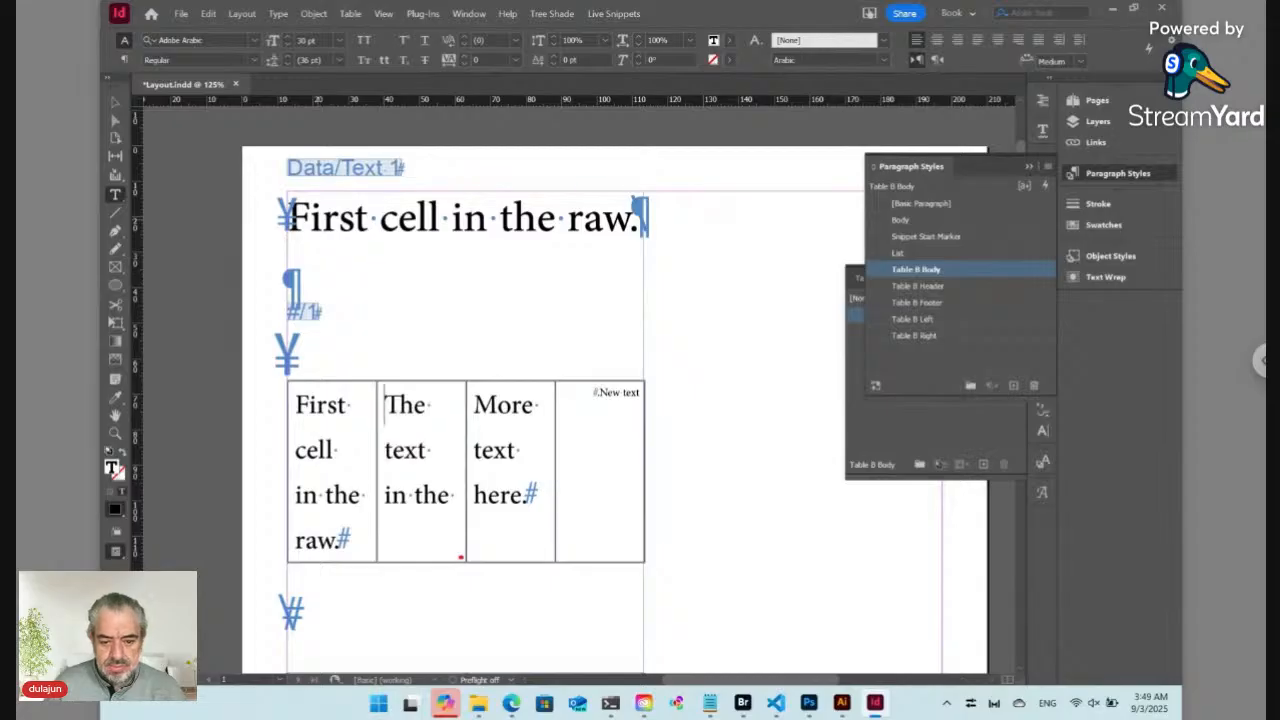
Base the Table B Right paragraph style of the fourth cell on Table B Body
left_click(616, 392)
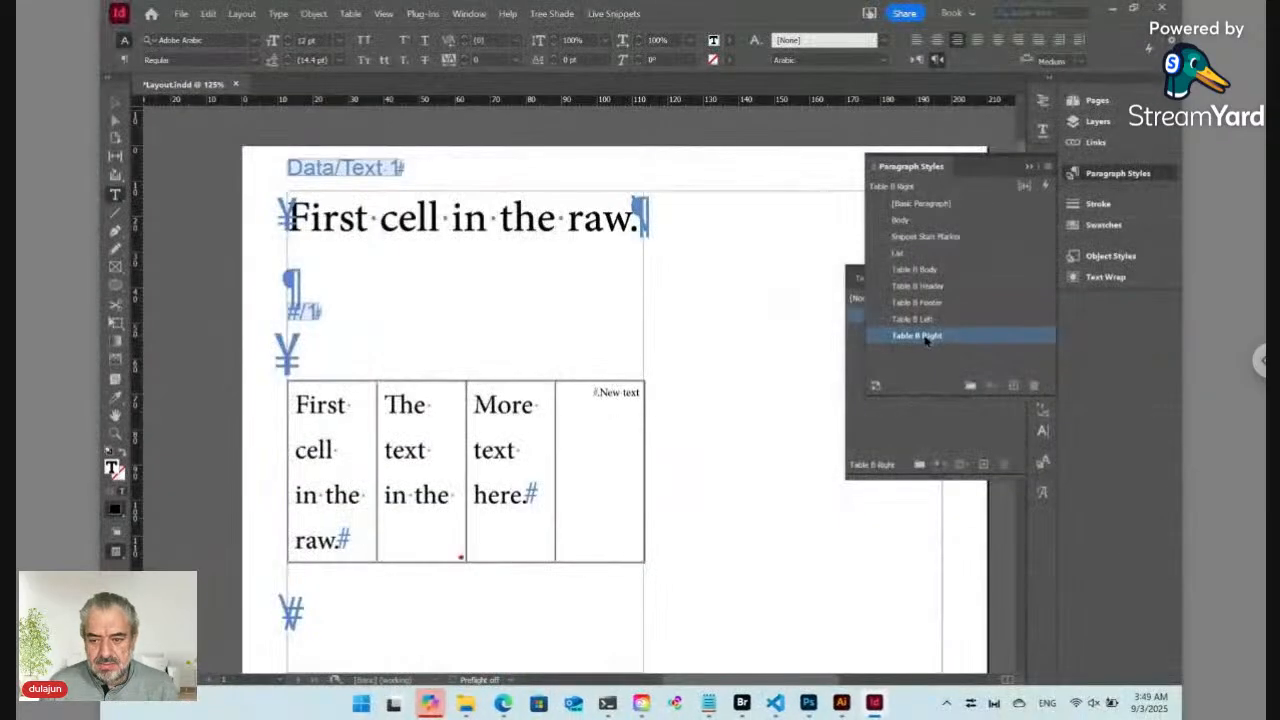
right_click(935, 342)
key("Escape")
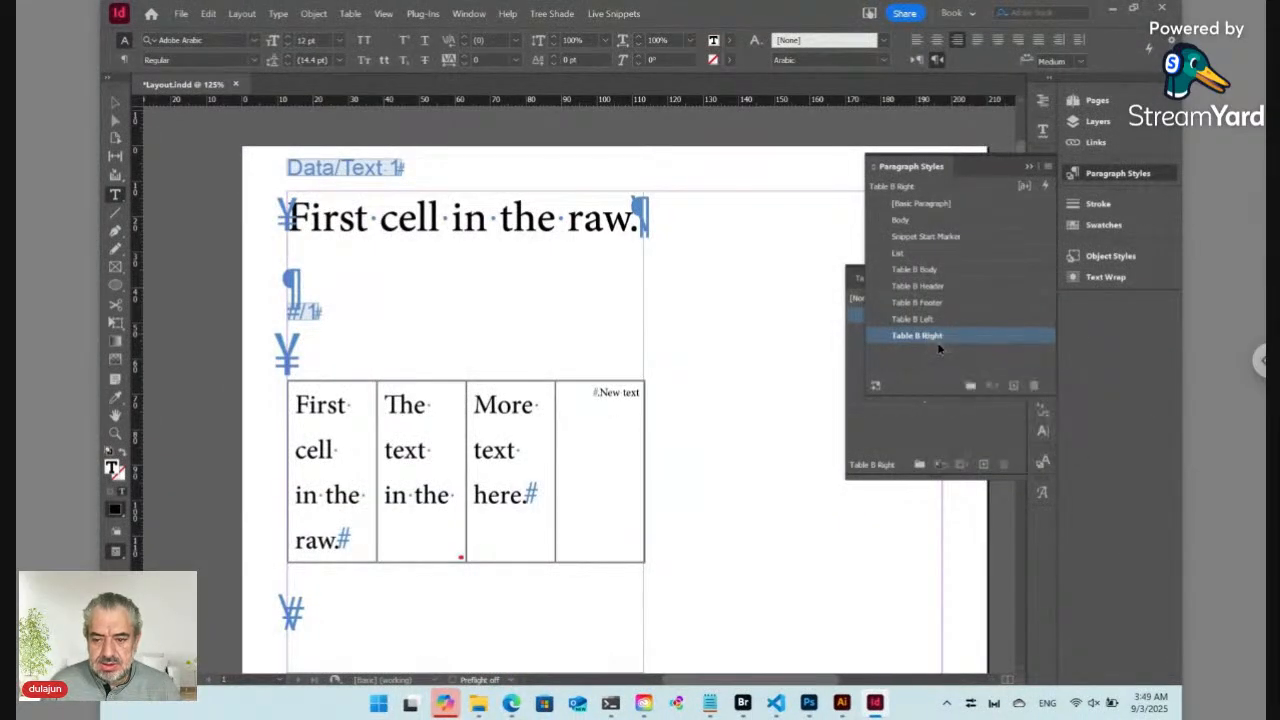
double_click(938, 348)
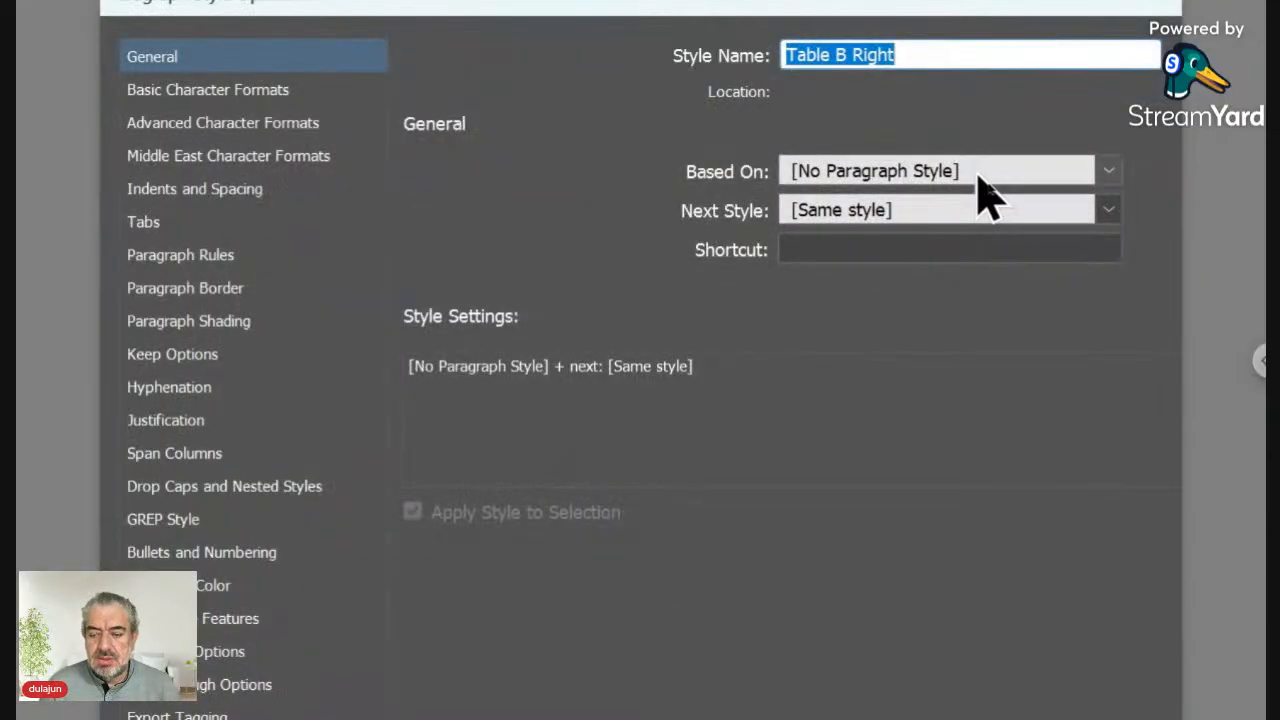
left_click(986, 186)
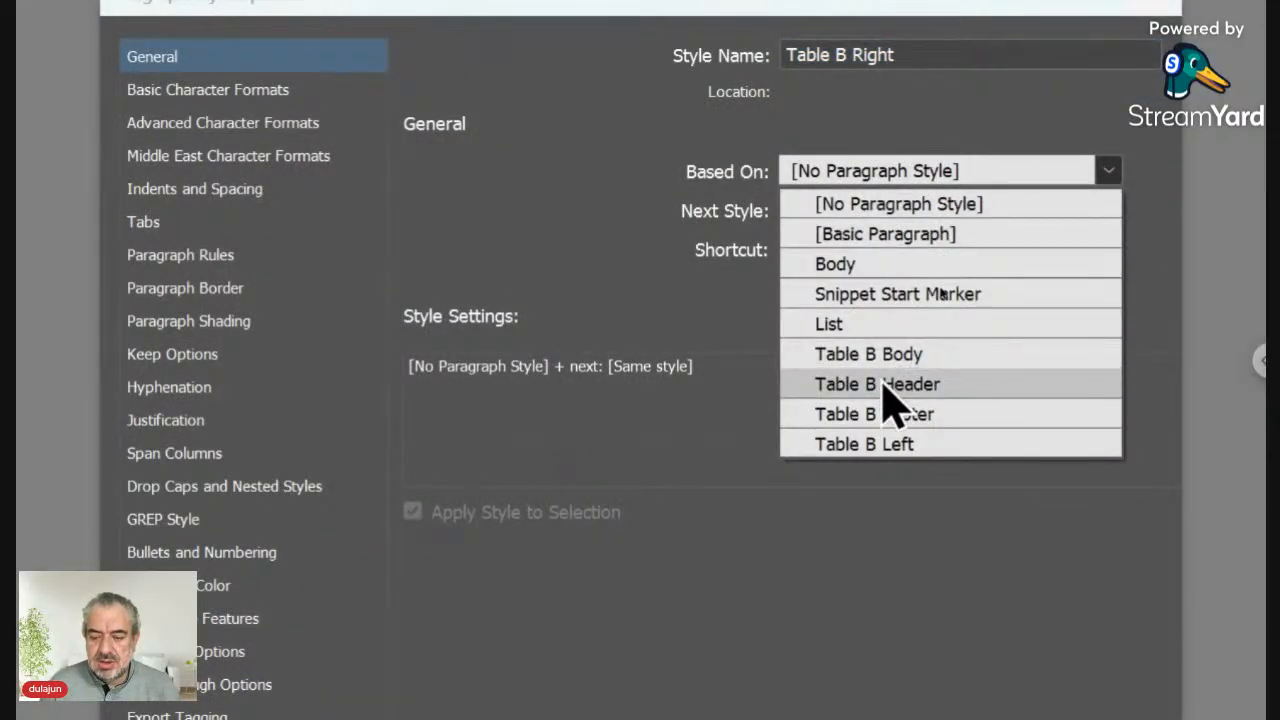
left_click(898, 356)
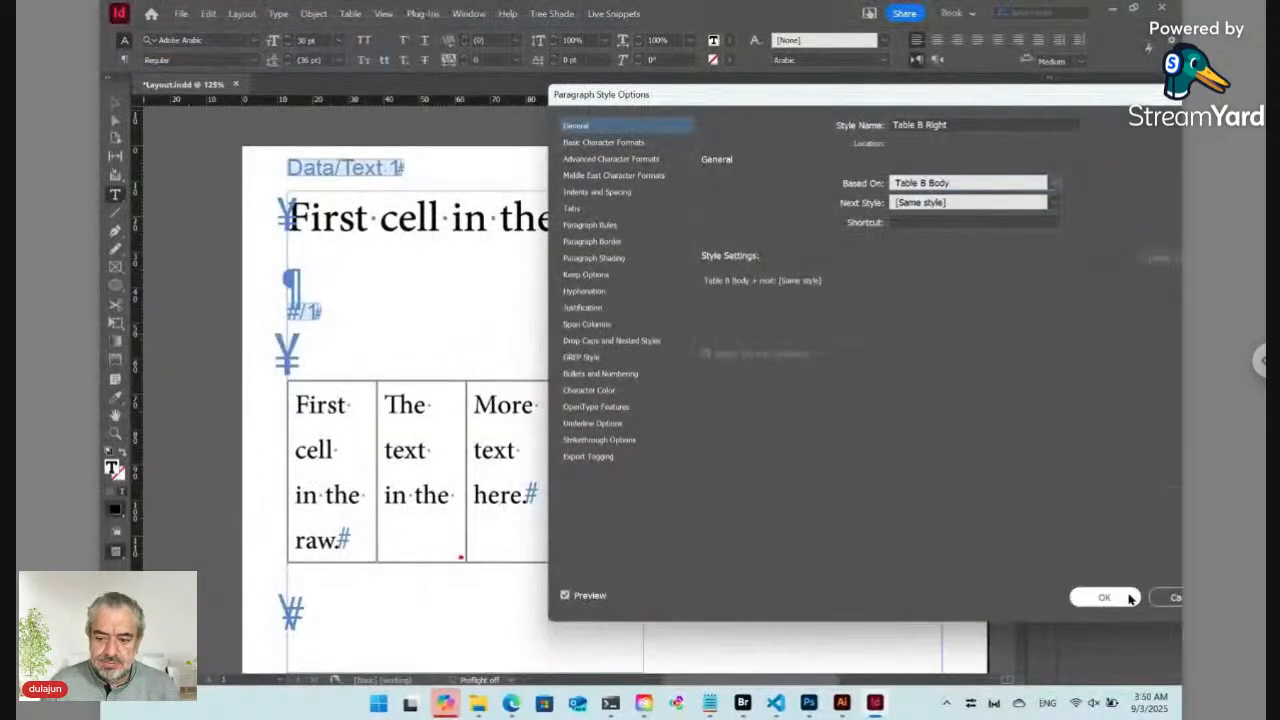
left_click(1097, 594)
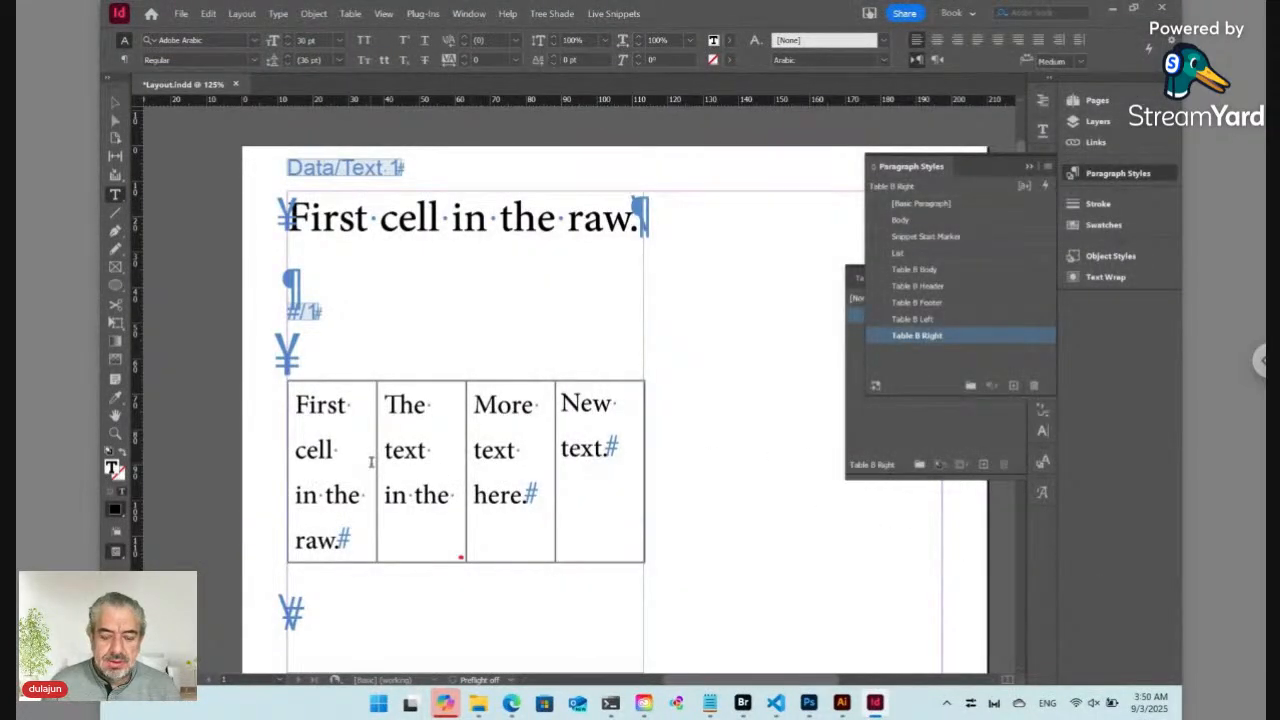
Update the selected live snippet from the table's second cell
left_click(421, 466)
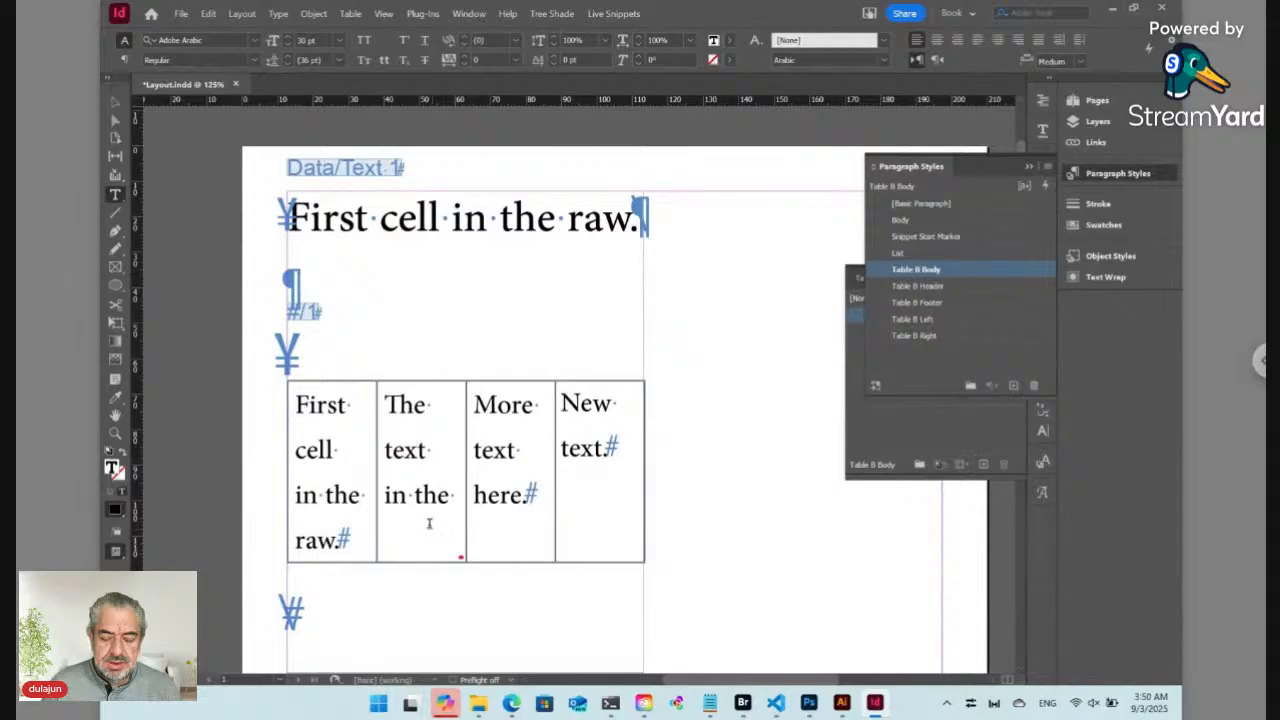
left_click(613, 13)
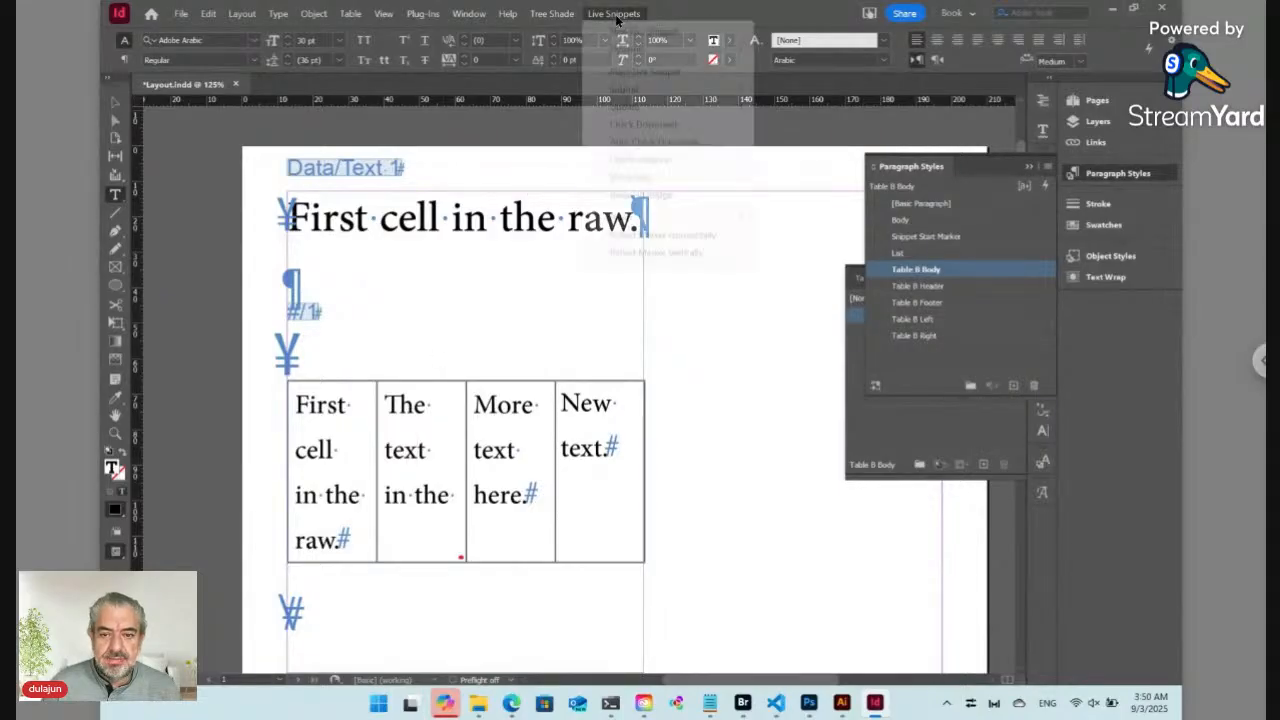
mouse_move(690, 107)
left_click(780, 109)
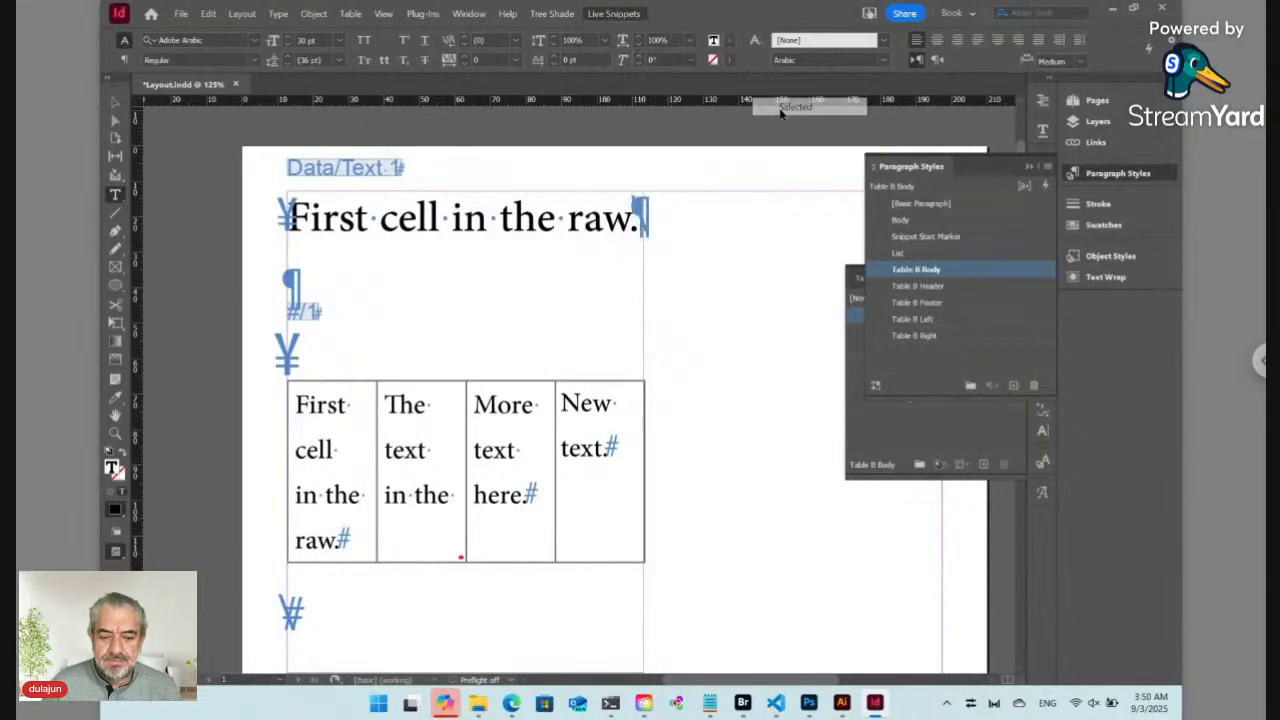
Widen the text frame holding the table to the page's opposite margin, about 185 mm wide
left_click(498, 452)
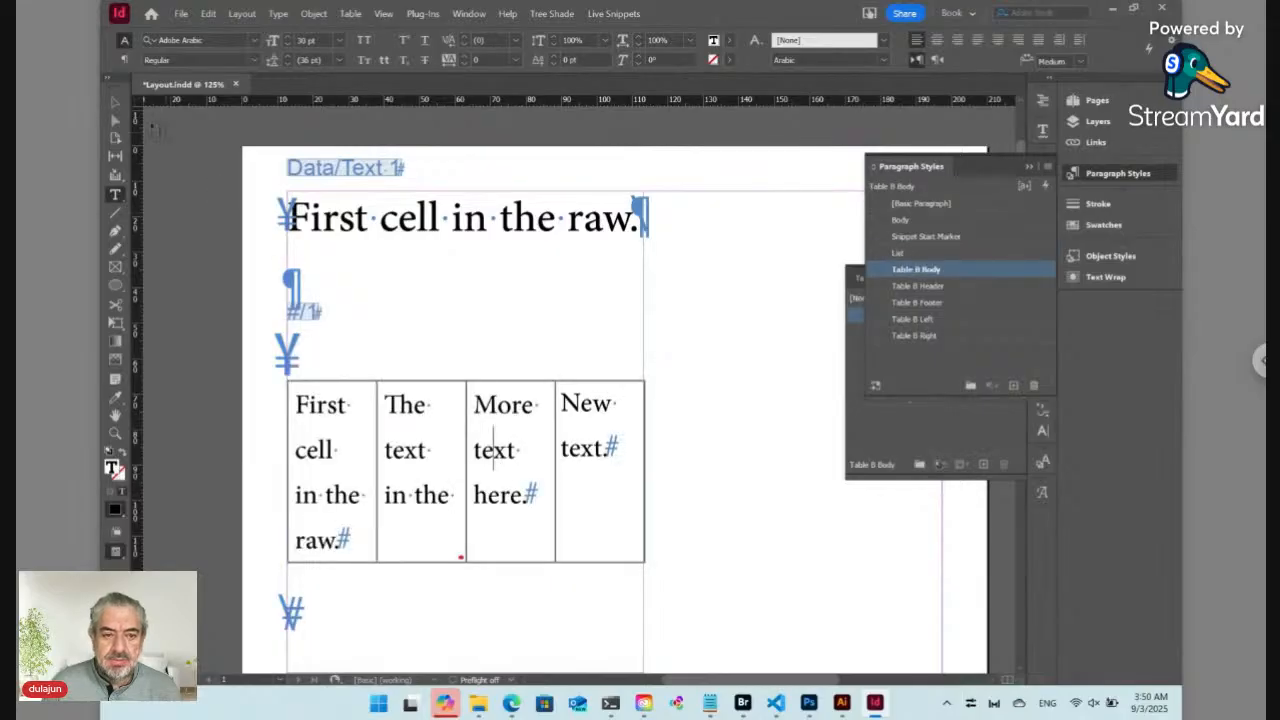
left_click(114, 102)
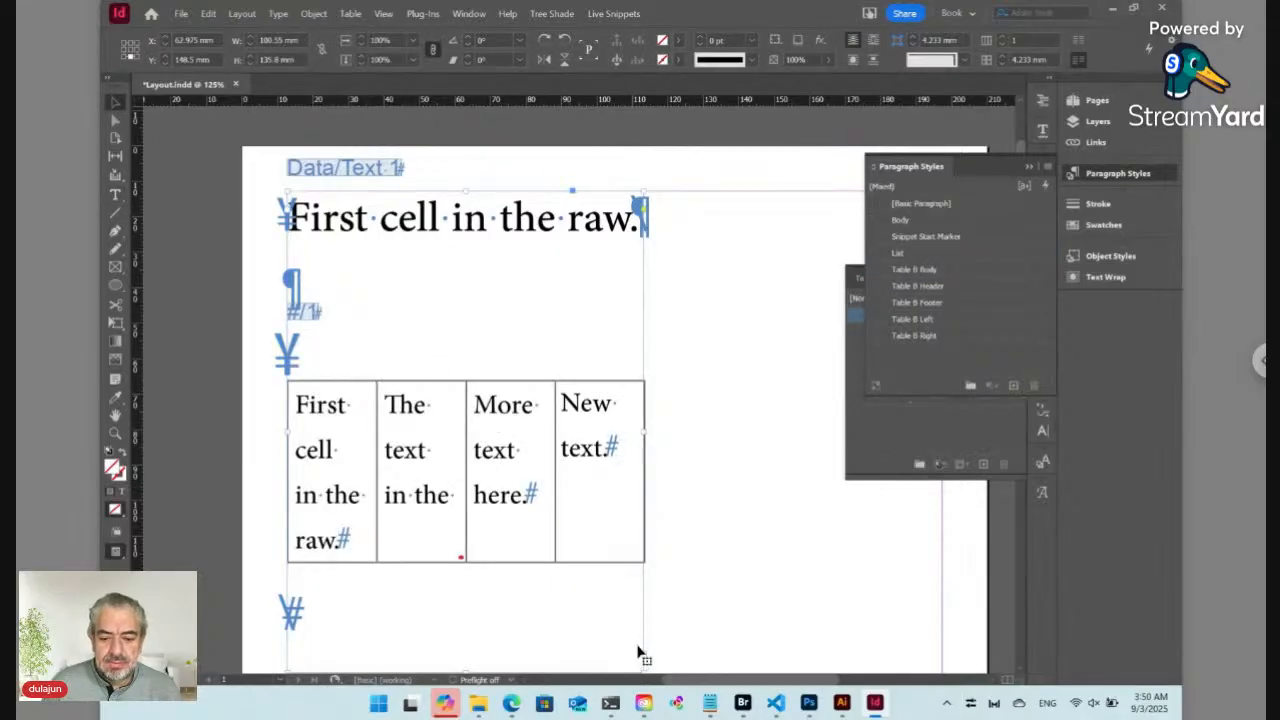
left_click_drag(644, 657, 717, 648)
key("ctrl+z")
left_click_drag(677, 435, 941, 556)
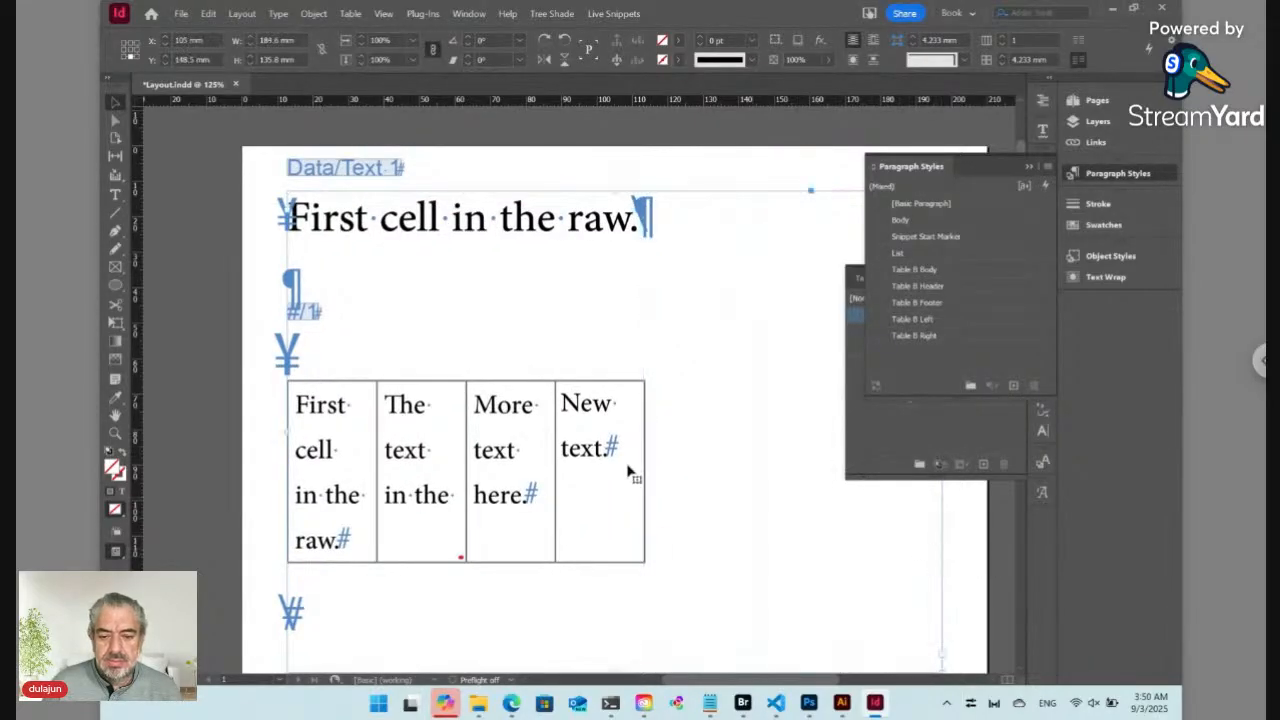
Update the live snippet from the third cell to refit the table to the widened frame
double_click(508, 455)
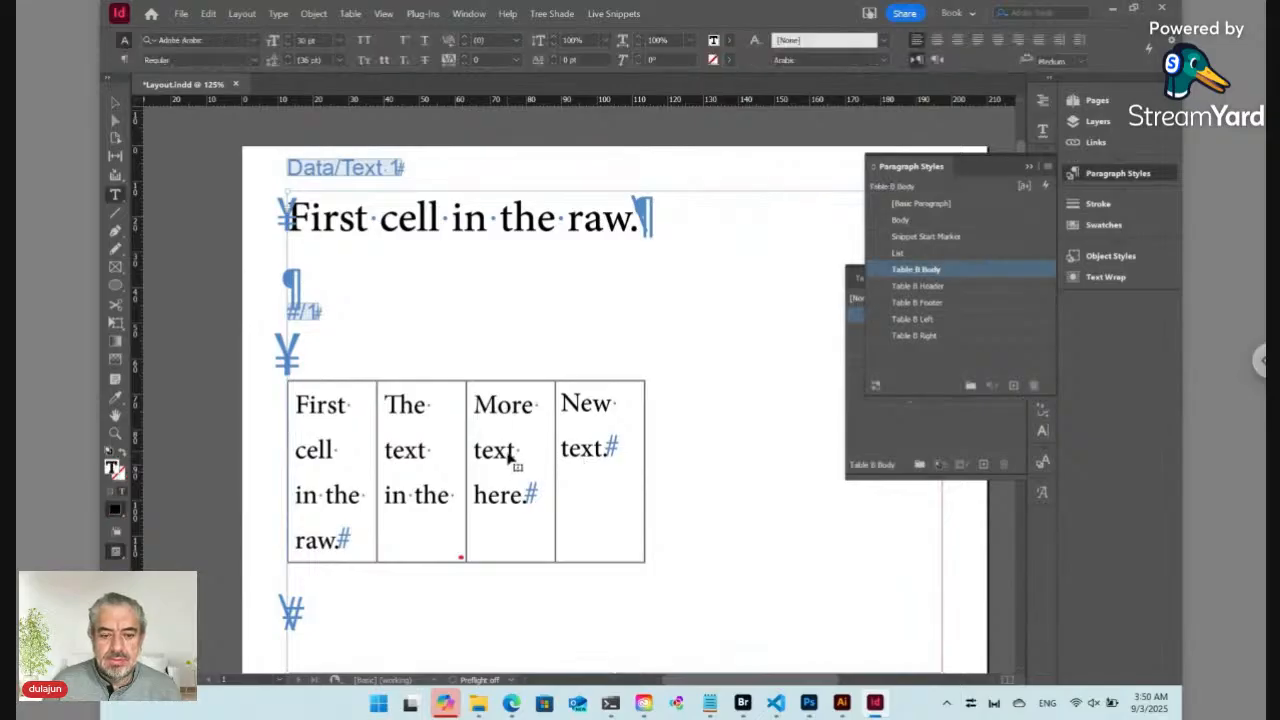
left_click(613, 13)
mouse_move(677, 106)
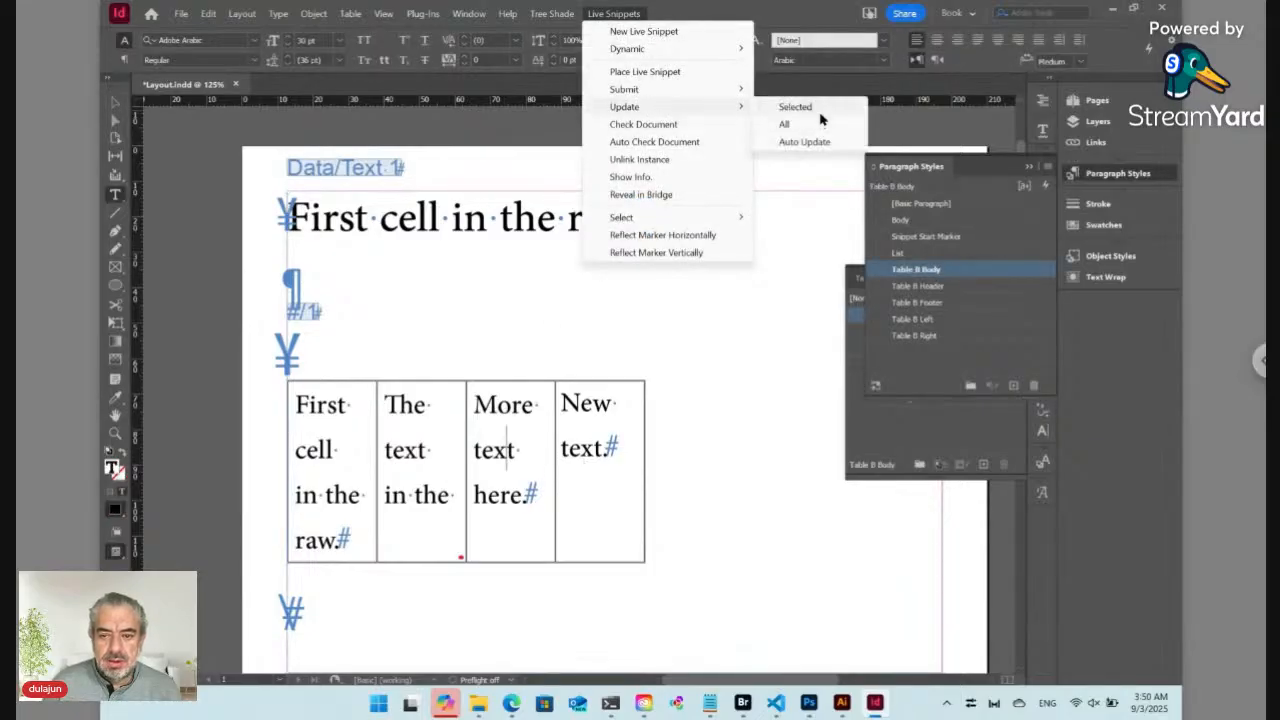
left_click(819, 112)
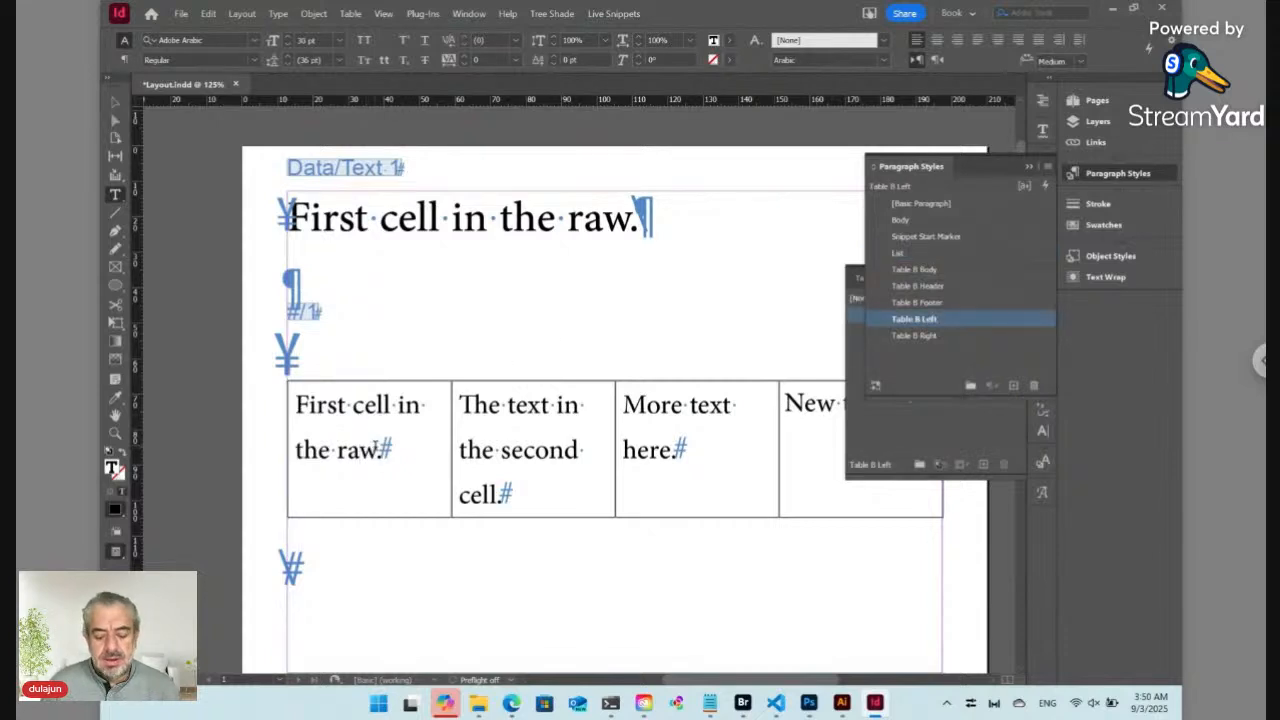
Change the table snippet's dynamic content formula to .$/Data/Text *:Place:Cells| to stack the cells in a single column
key("ctrl+minus")
key("ctrl+minus")
key("ctrl+minus")
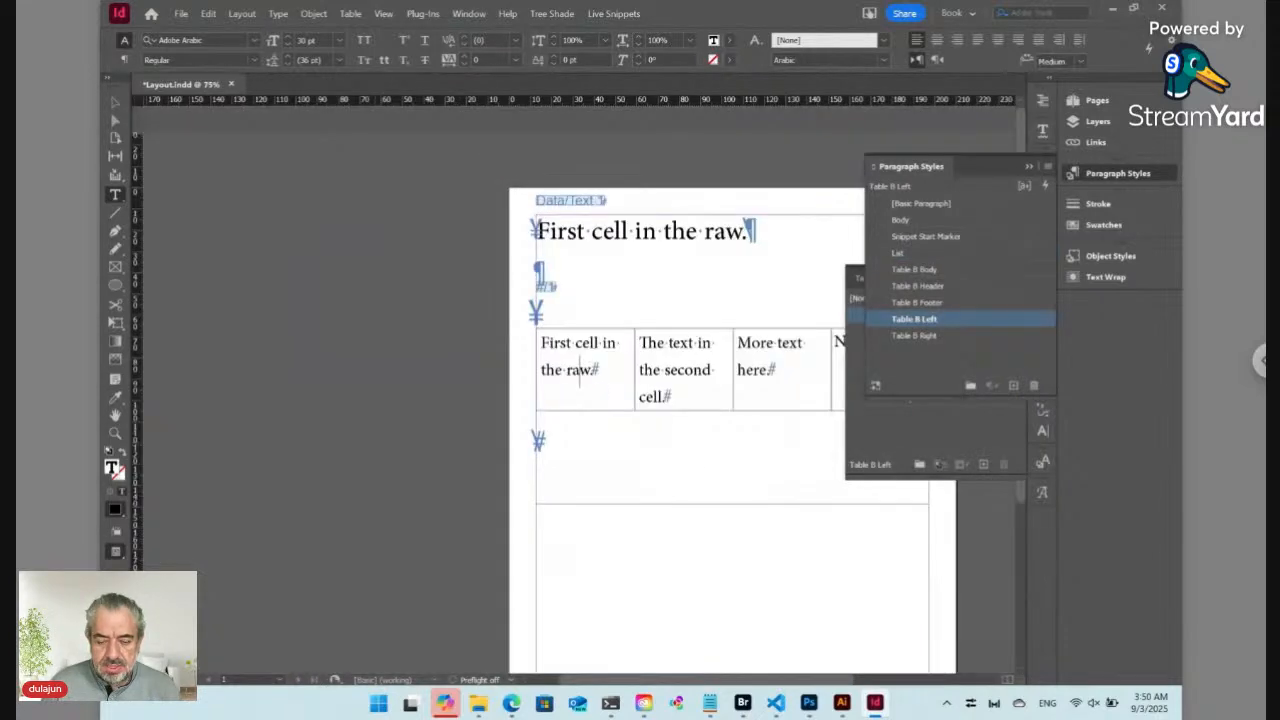
left_click(541, 265)
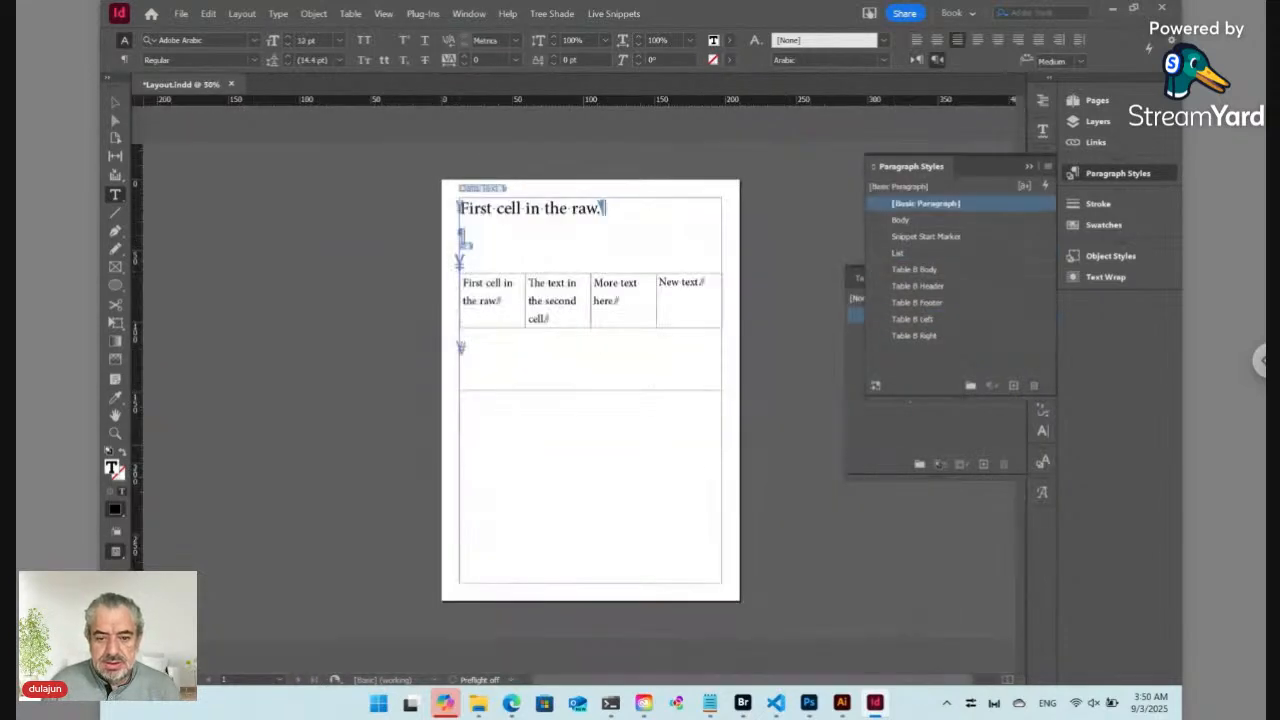
left_click(546, 289)
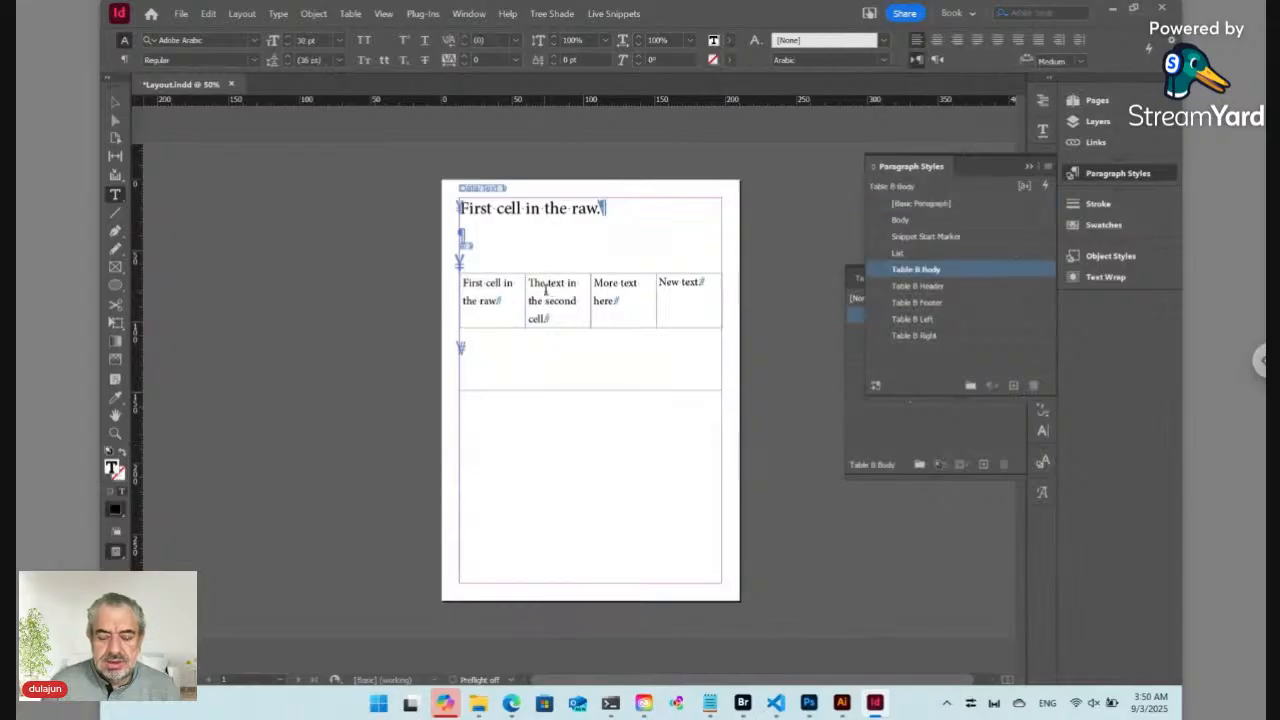
left_click(632, 15)
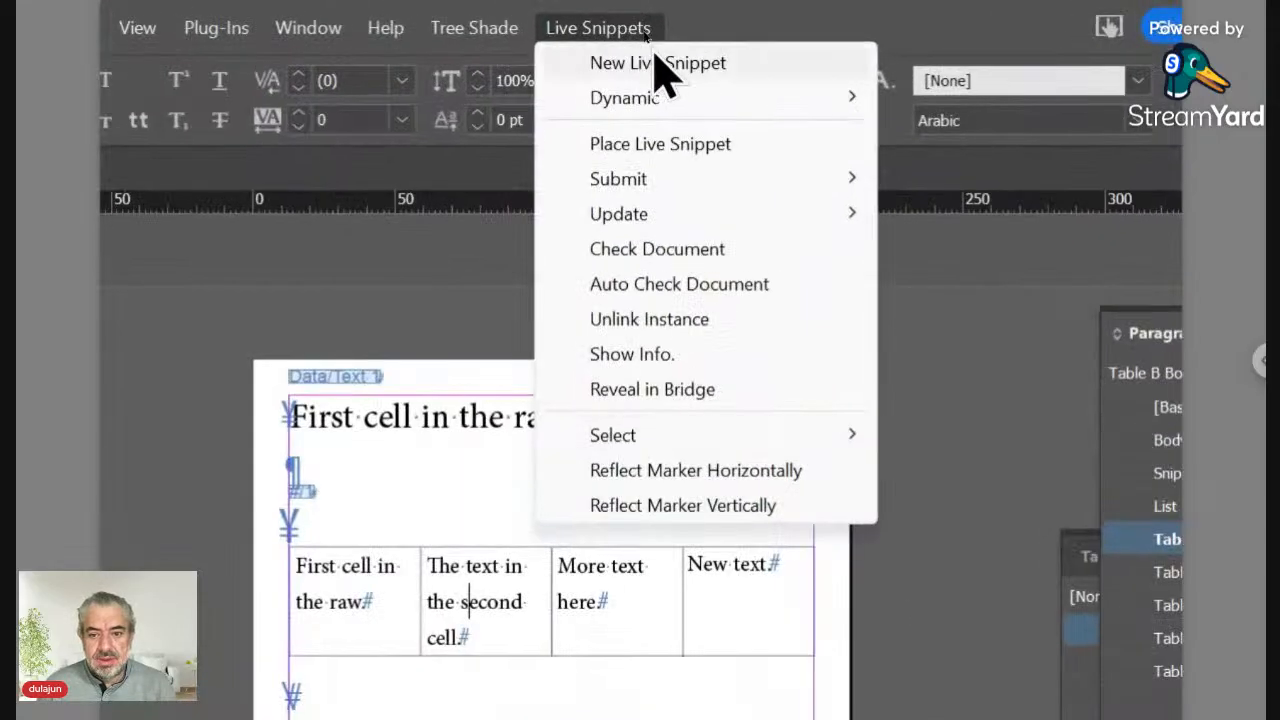
mouse_move(647, 55)
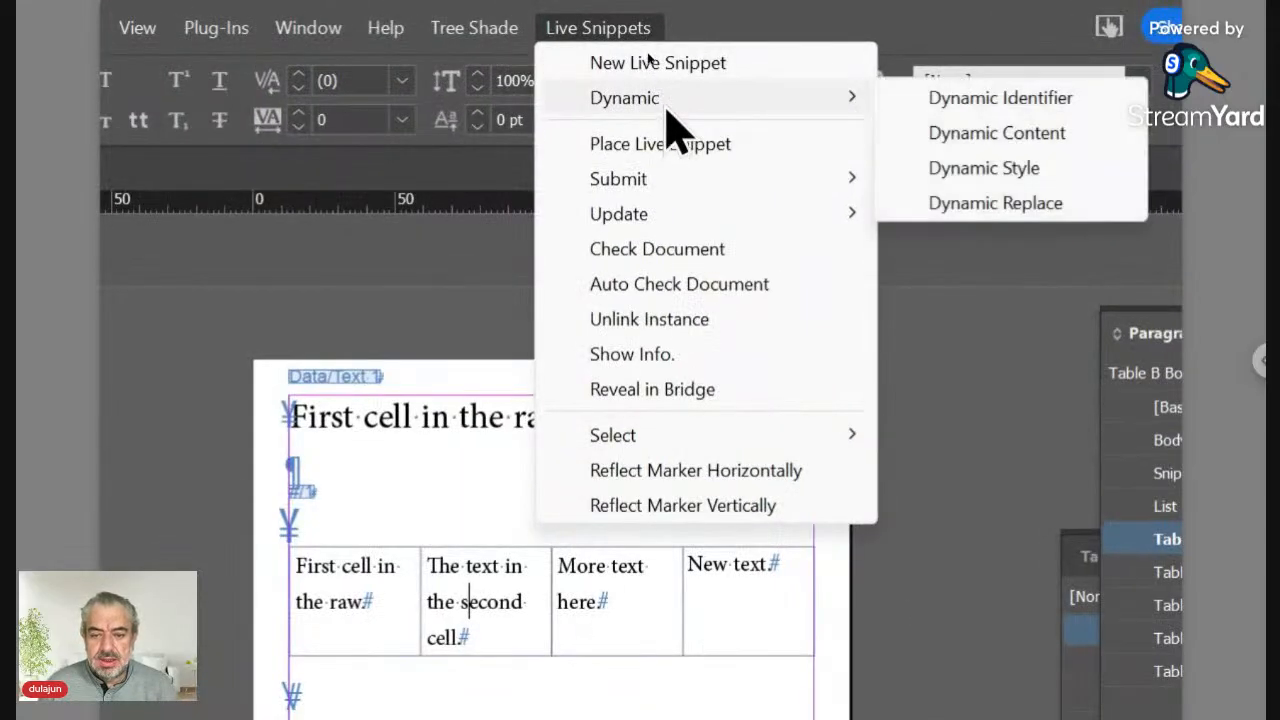
left_click(990, 150)
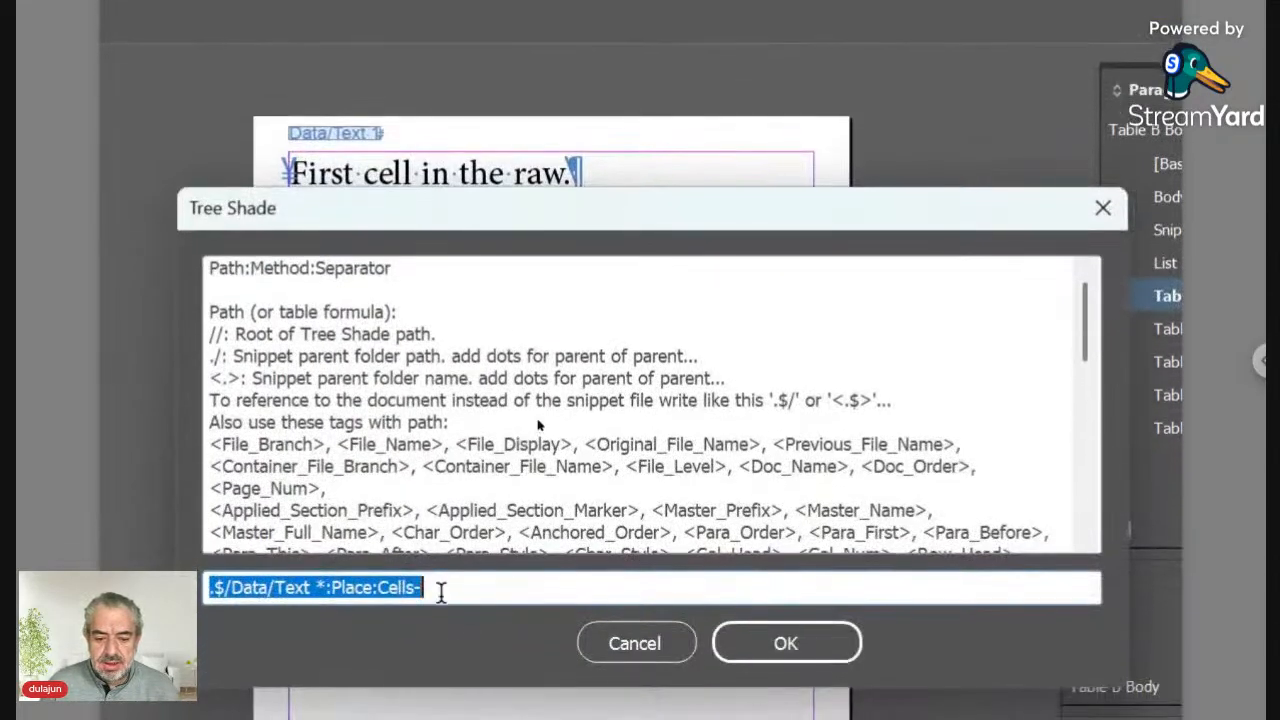
left_click(442, 590)
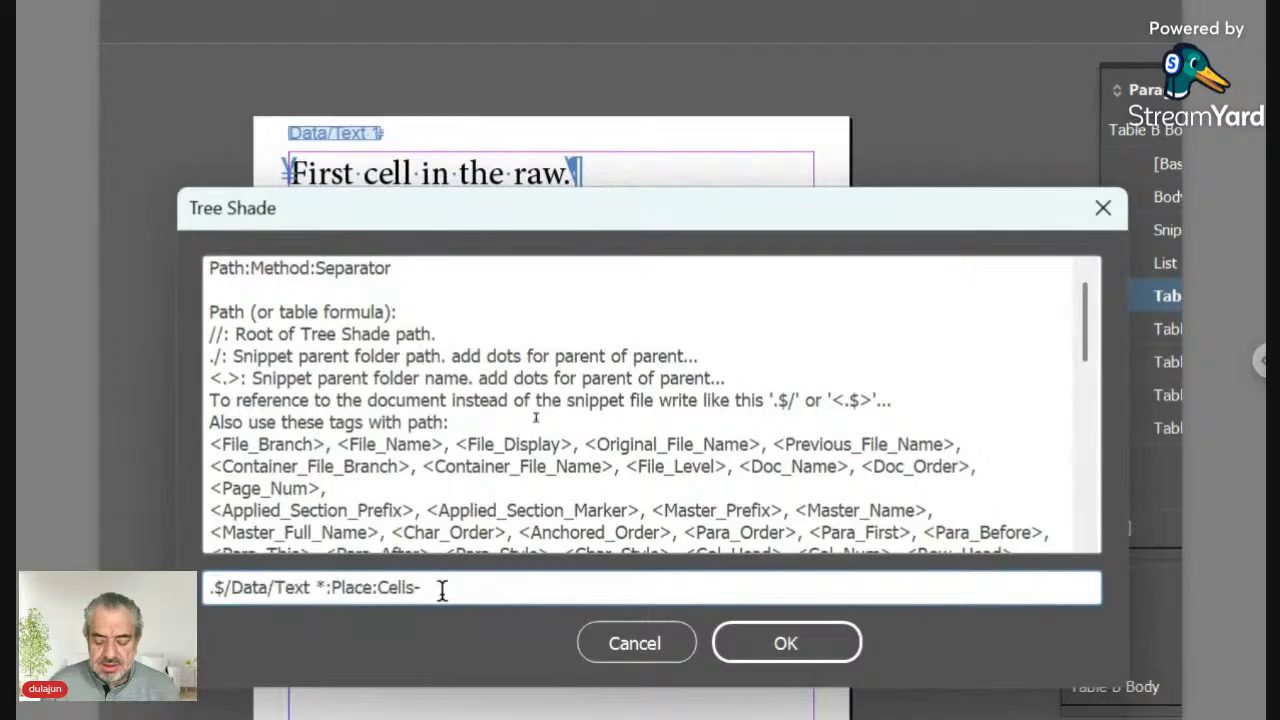
key("shift+Left")
type("|")
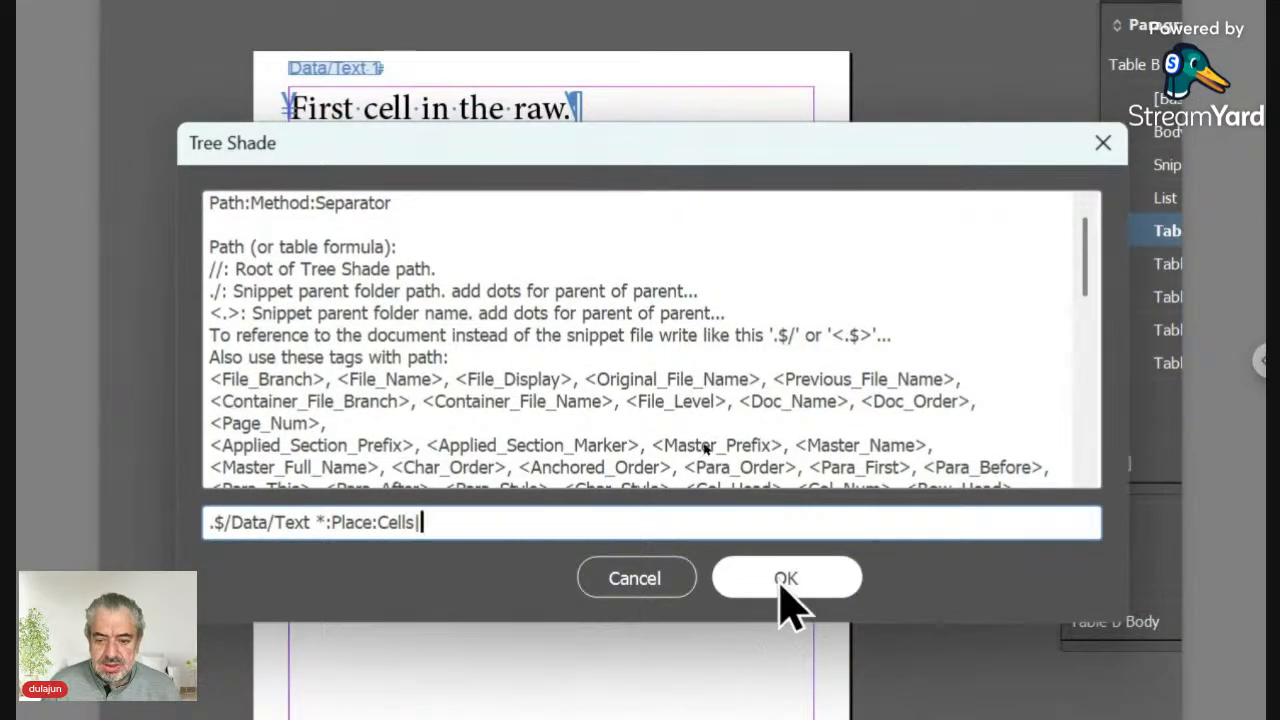
left_click(786, 643)
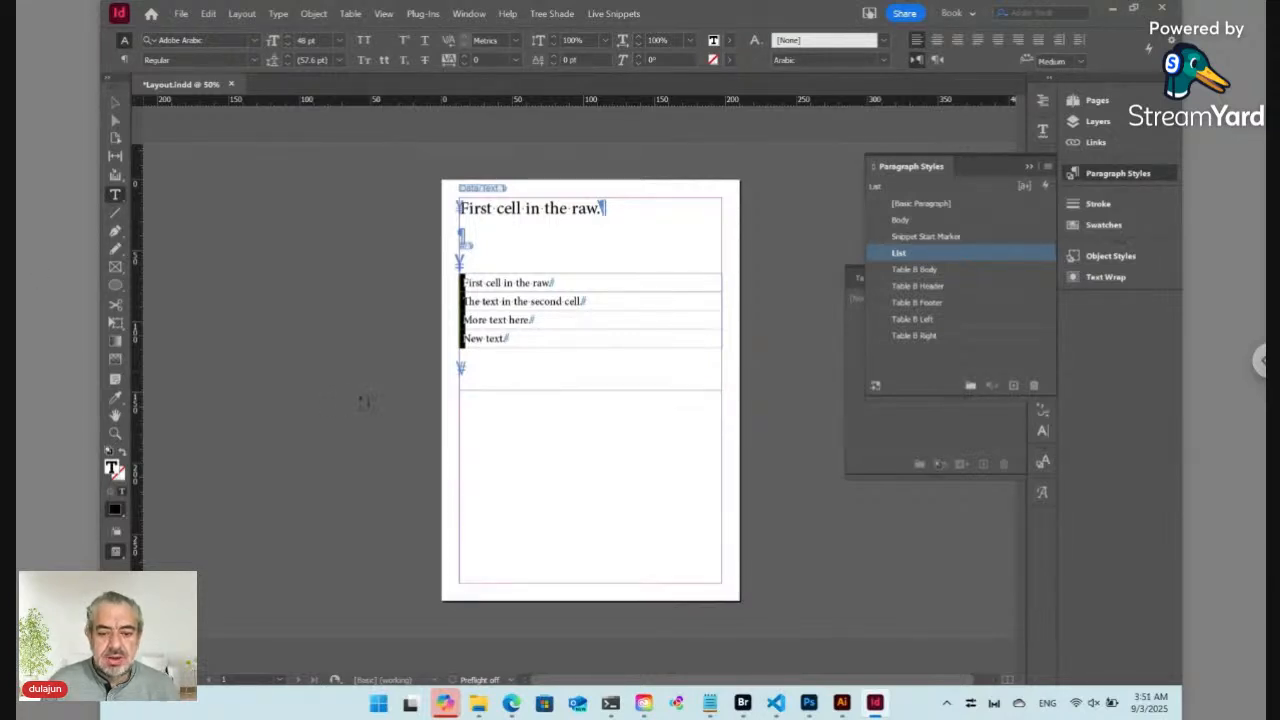
Switch to the Edge browser window with the TreeShade page on Adobe Exchange
mouse_move(511, 704)
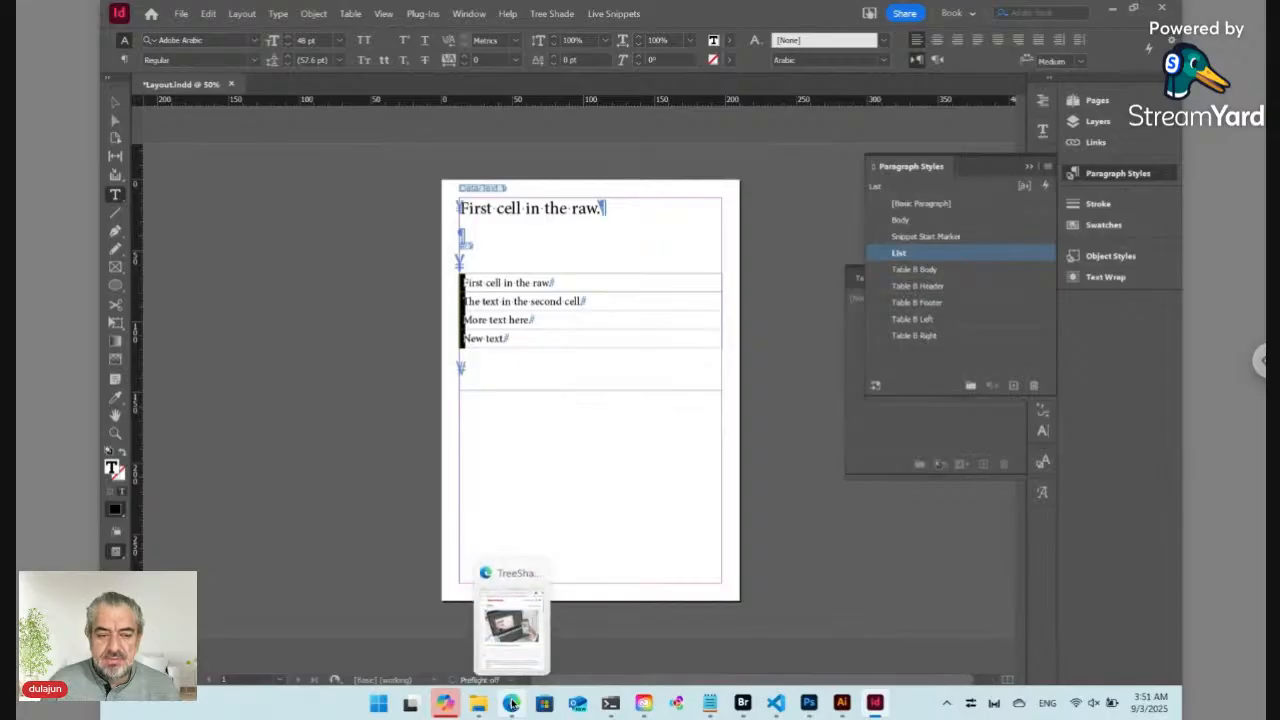
left_click(511, 704)
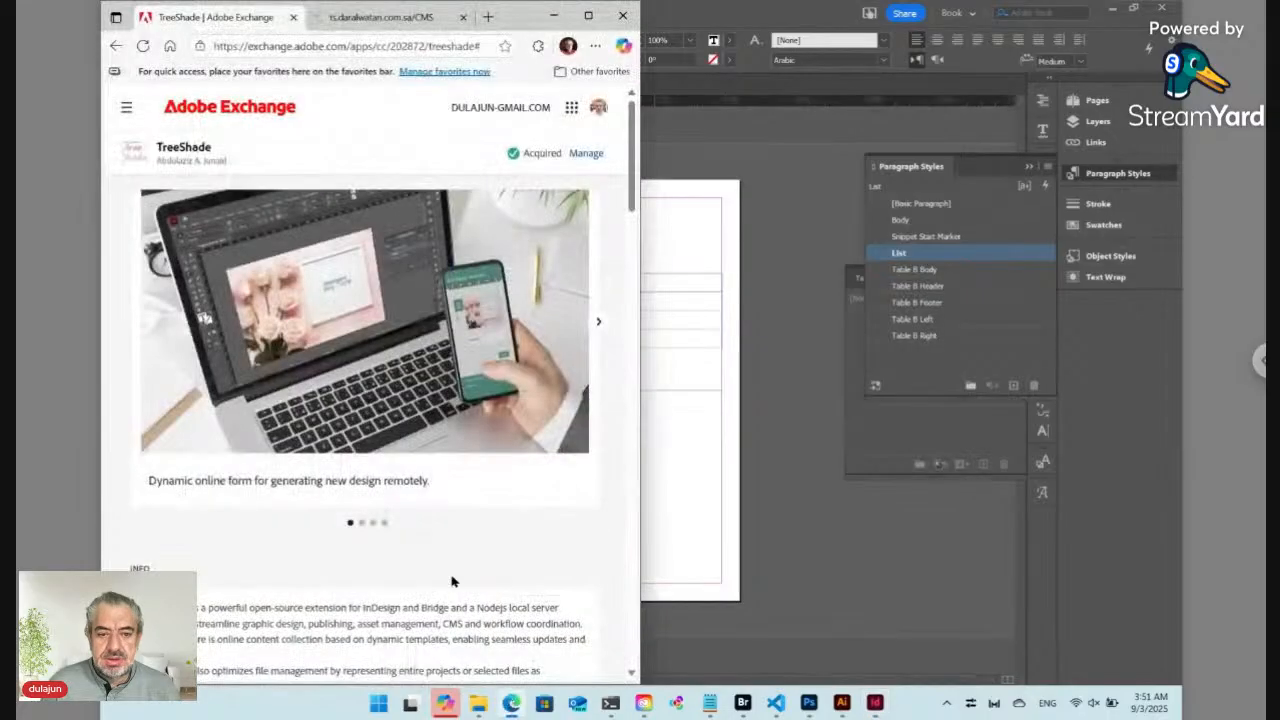